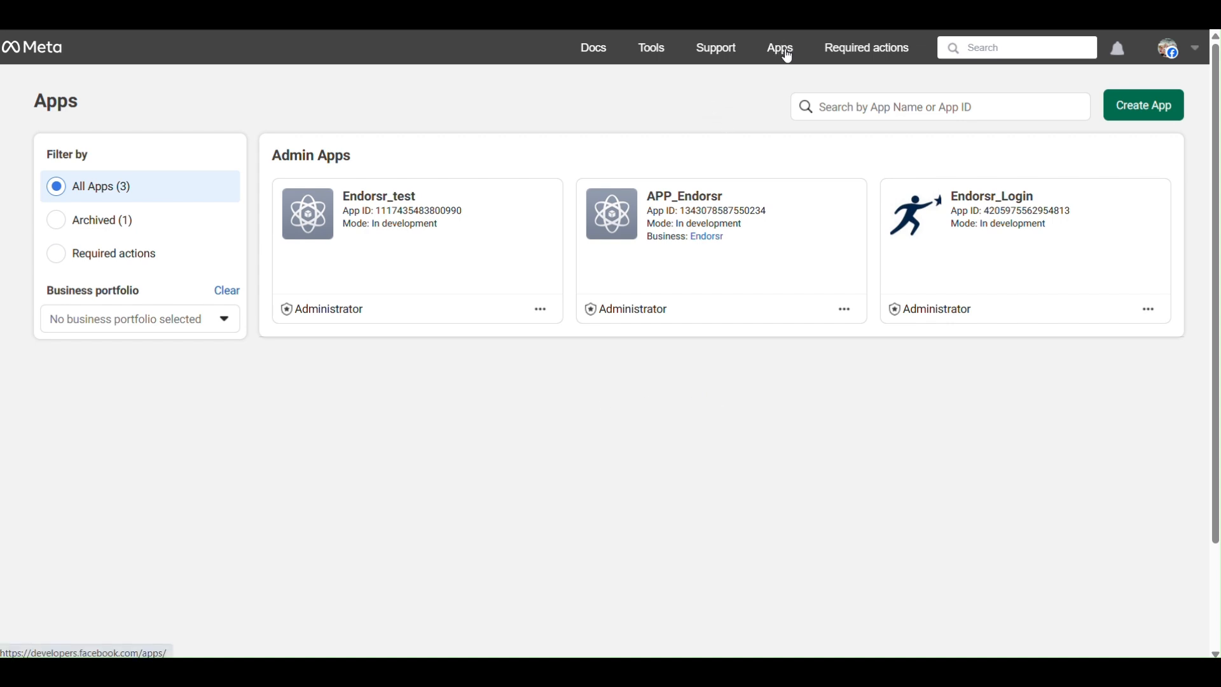
Start creating a new app named test_app, keep the prefilled contact email, and proceed to the use cases.
click(1140, 108)
click(241, 257)
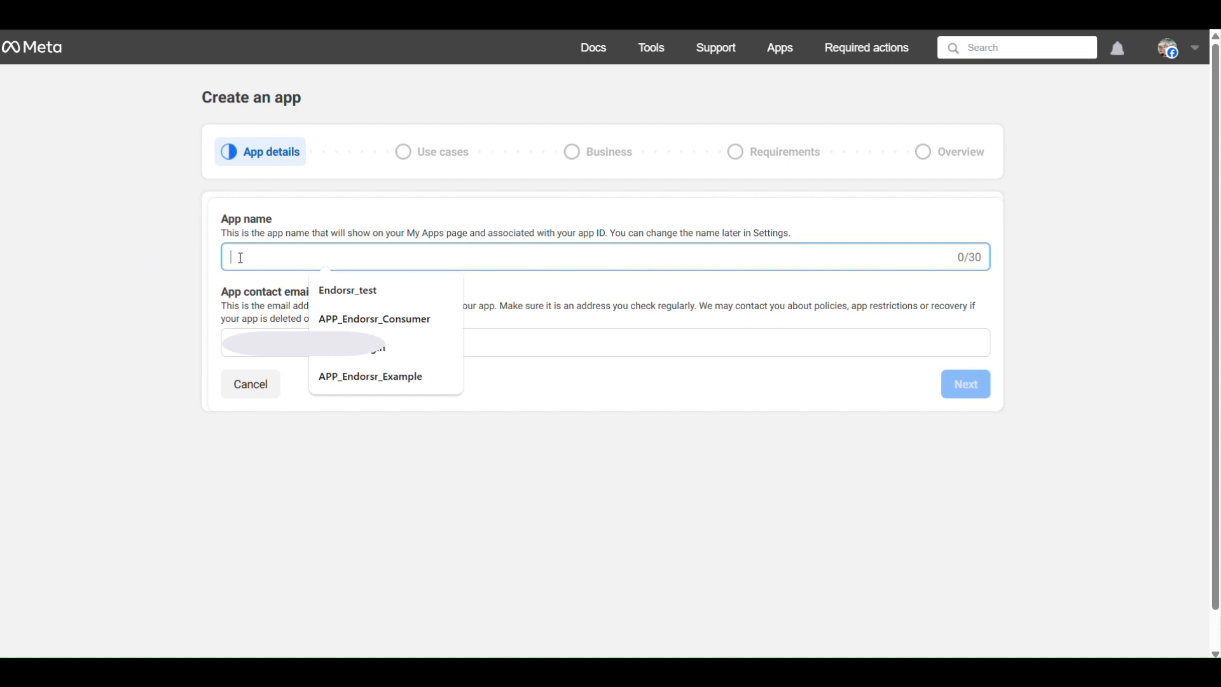
text(test_app)
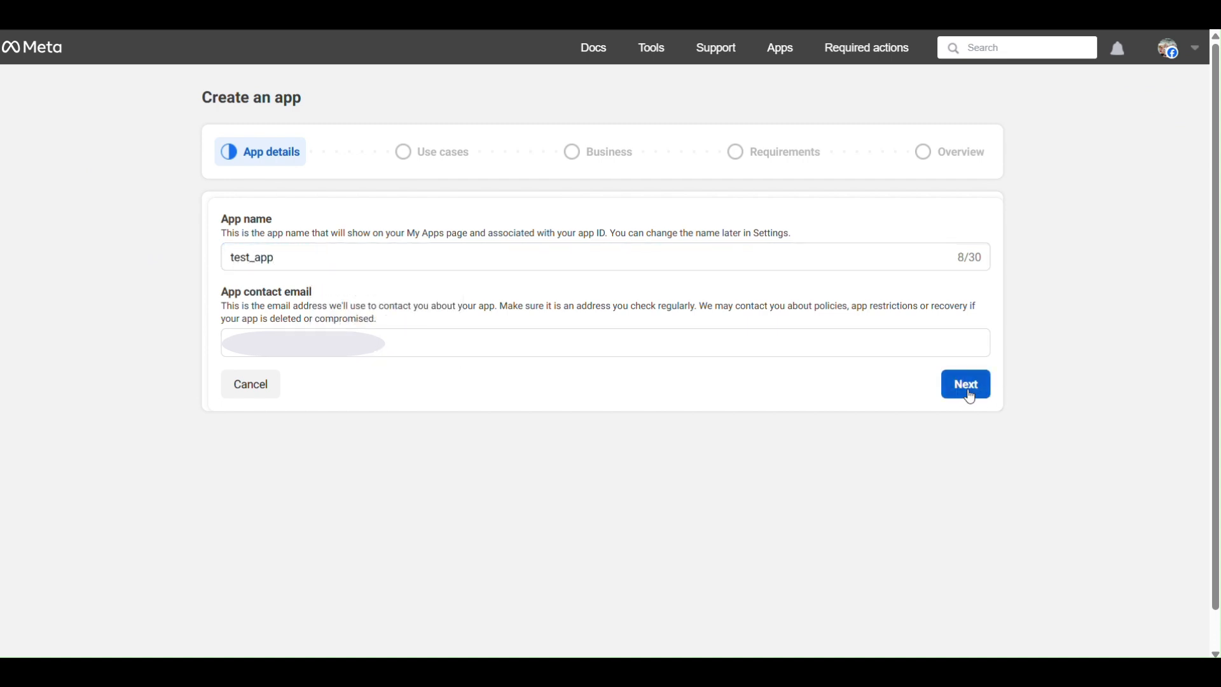
click(965, 390)
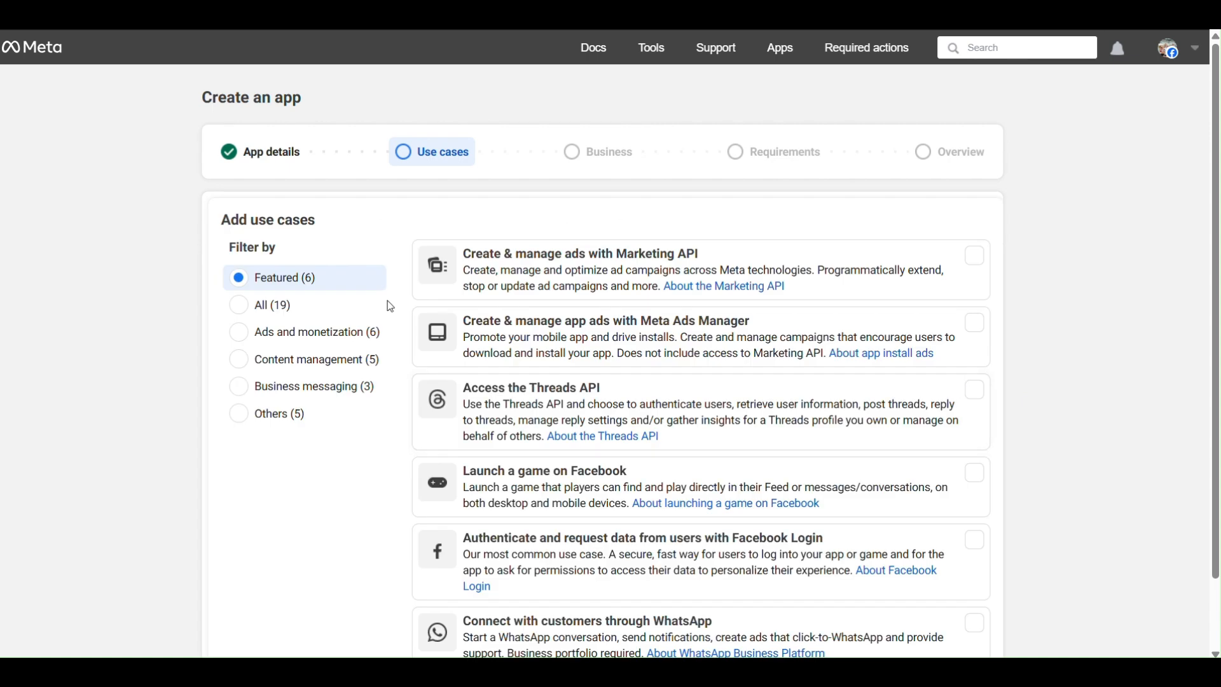
From the full list of use cases, add "Manage messaging & content on Instagram" to the app and continue.
click(270, 306)
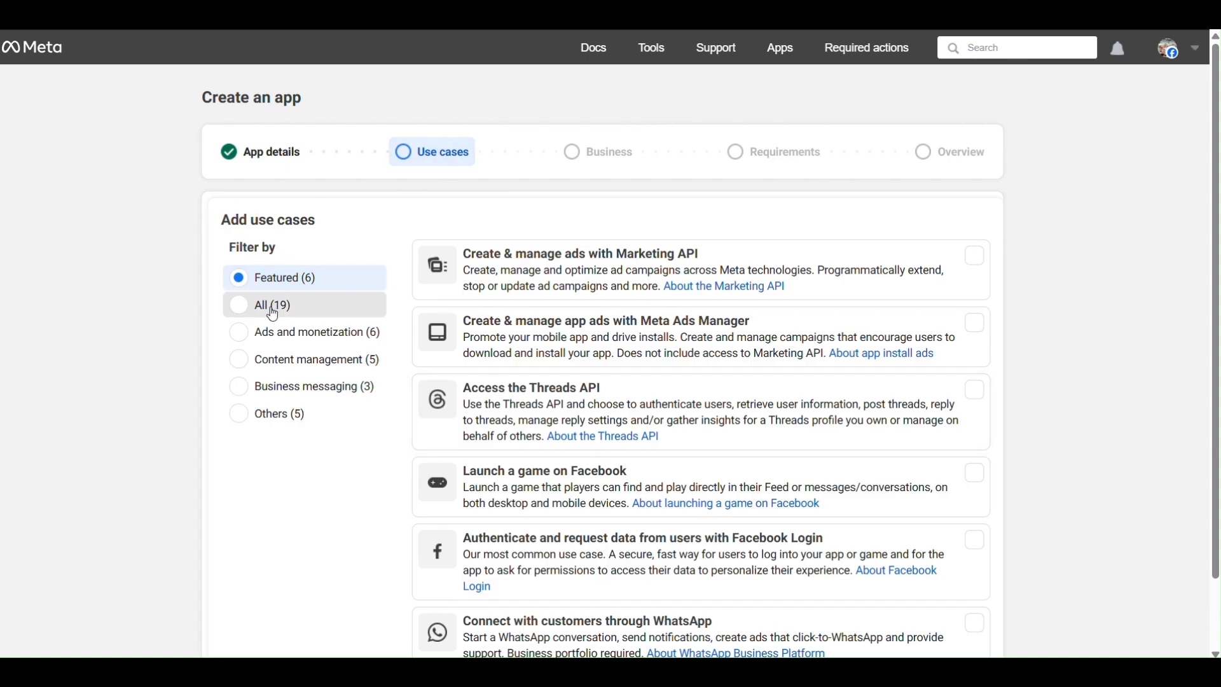
scroll(708, 308, down, 3)
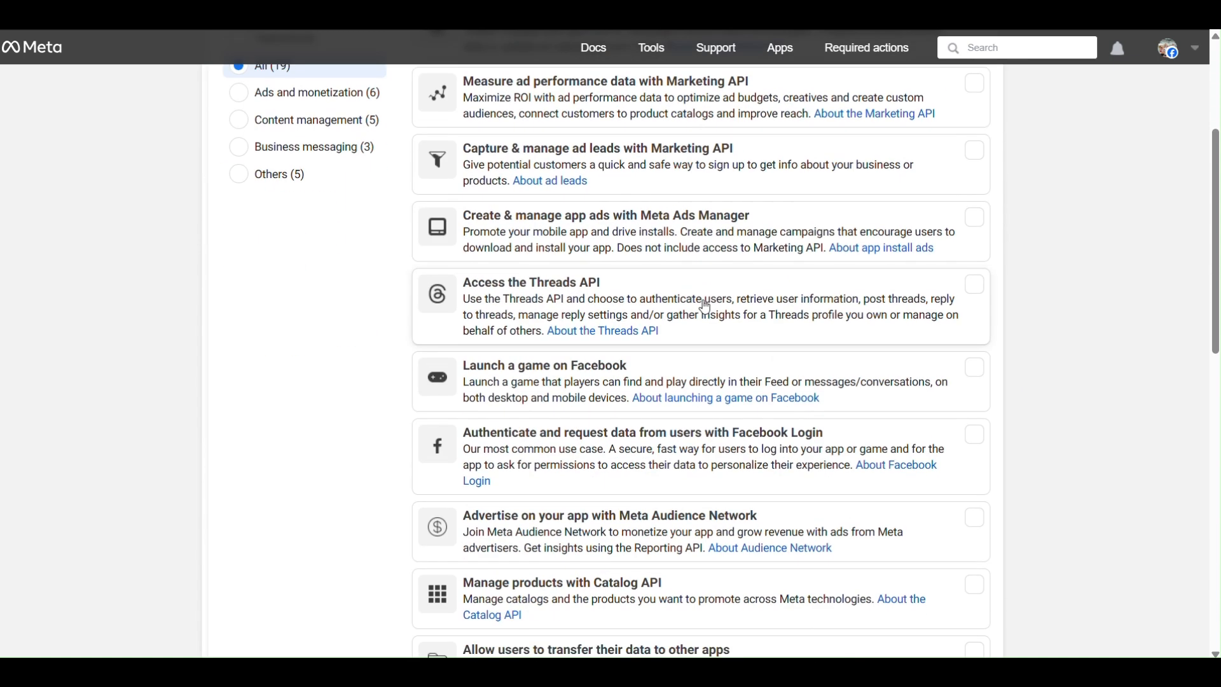
scroll(706, 308, down, 3)
scroll(706, 308, down, 1)
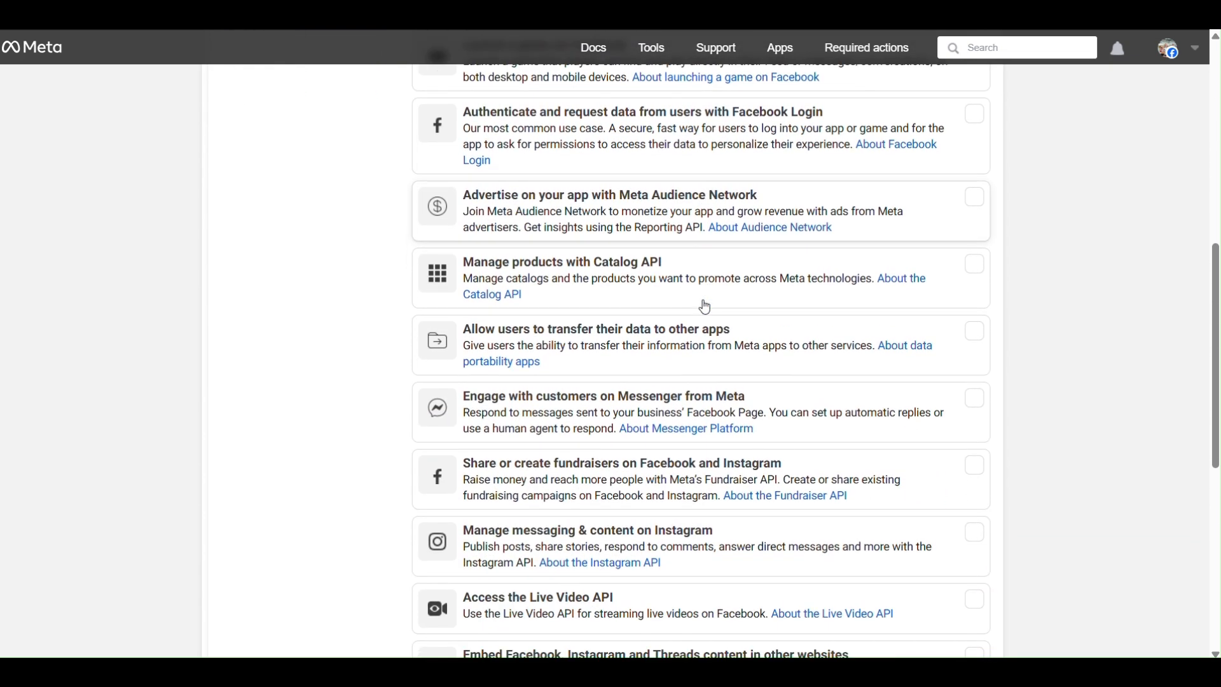
scroll(706, 308, down, 2)
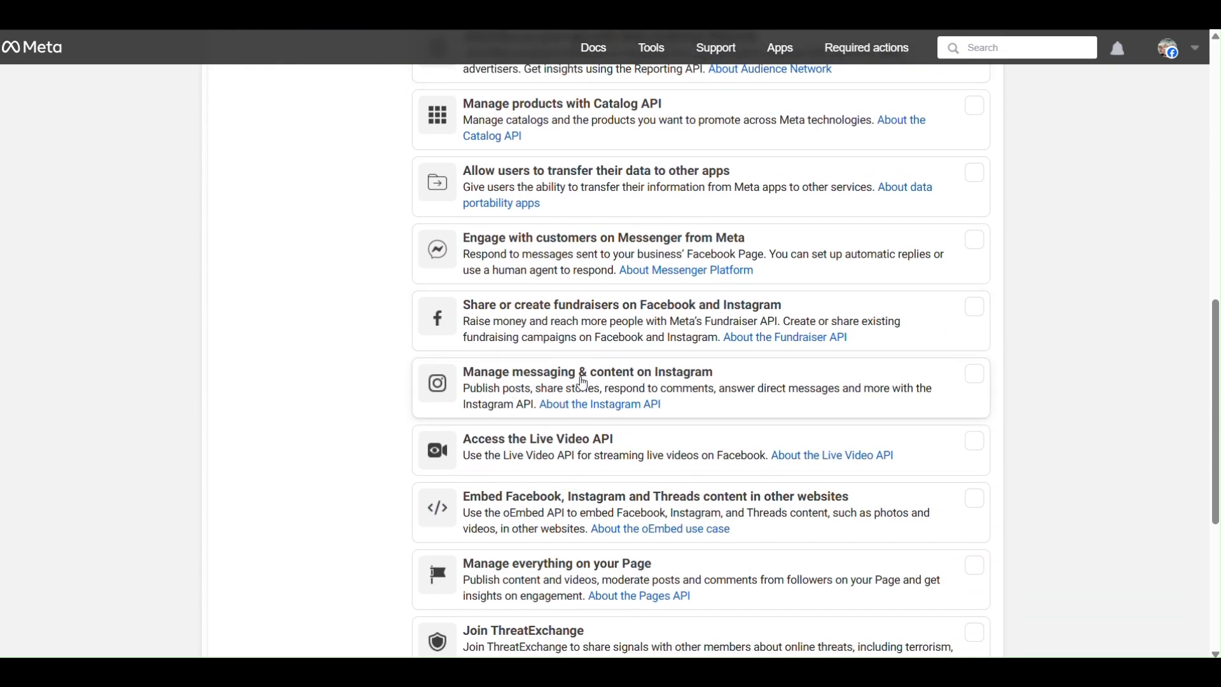
click(970, 381)
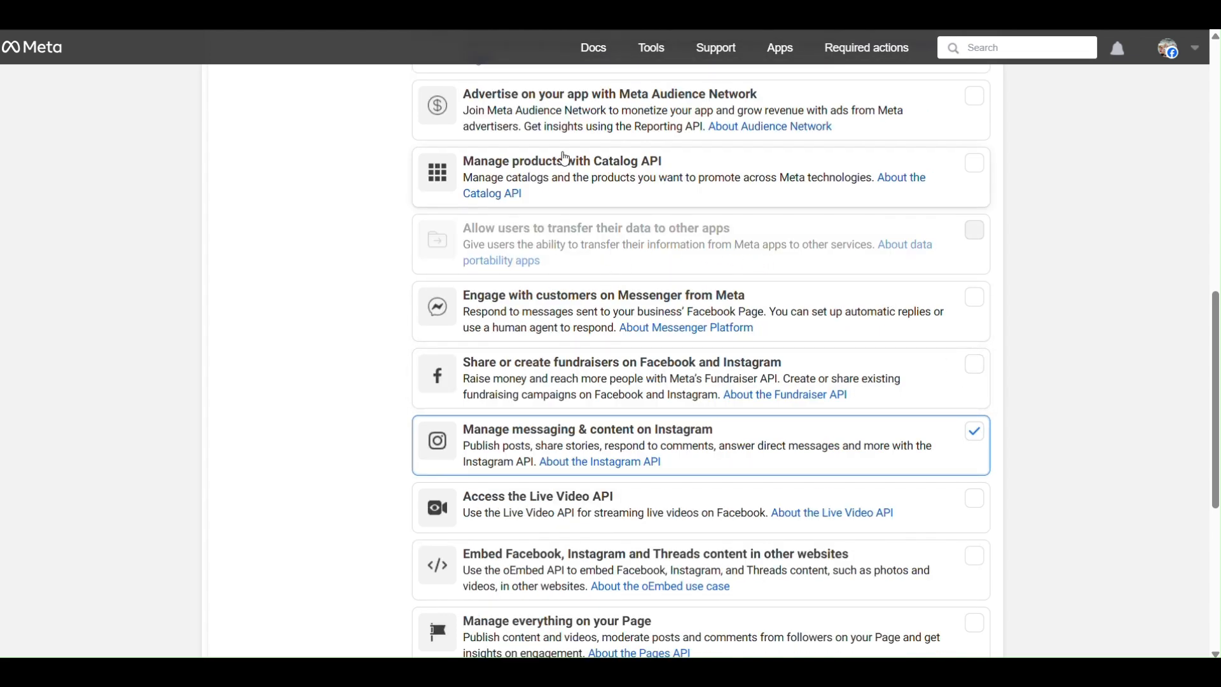
scroll(542, 277, down, 5)
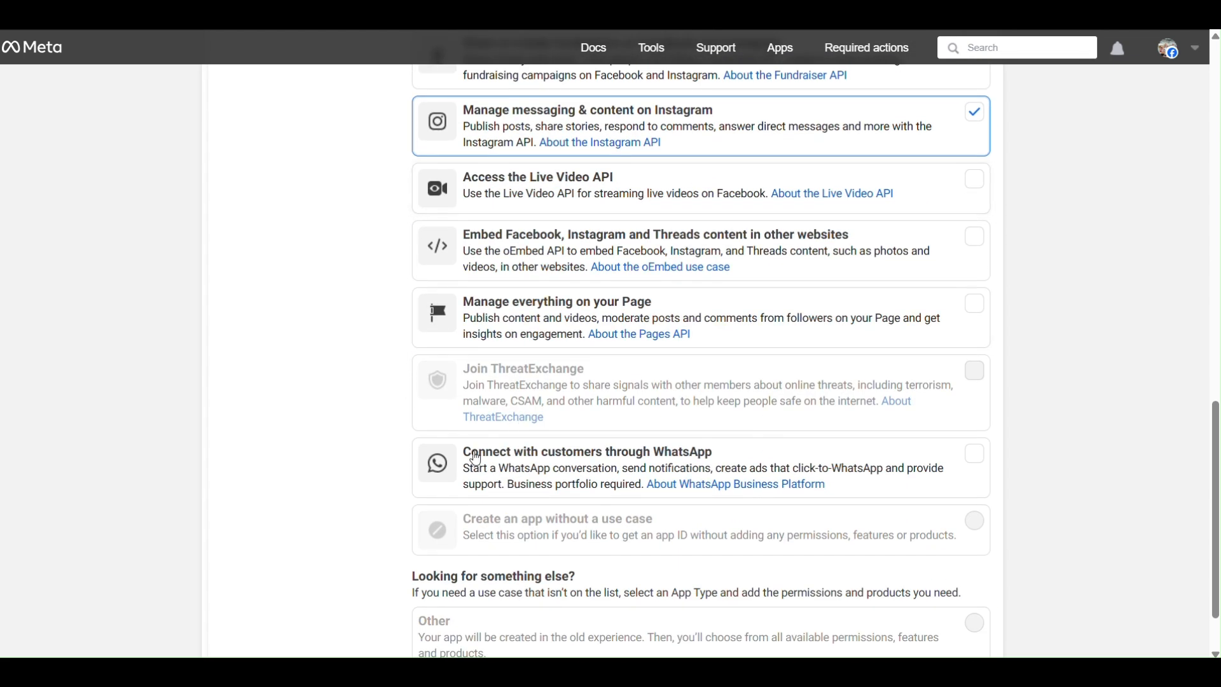
scroll(744, 404, down, 2)
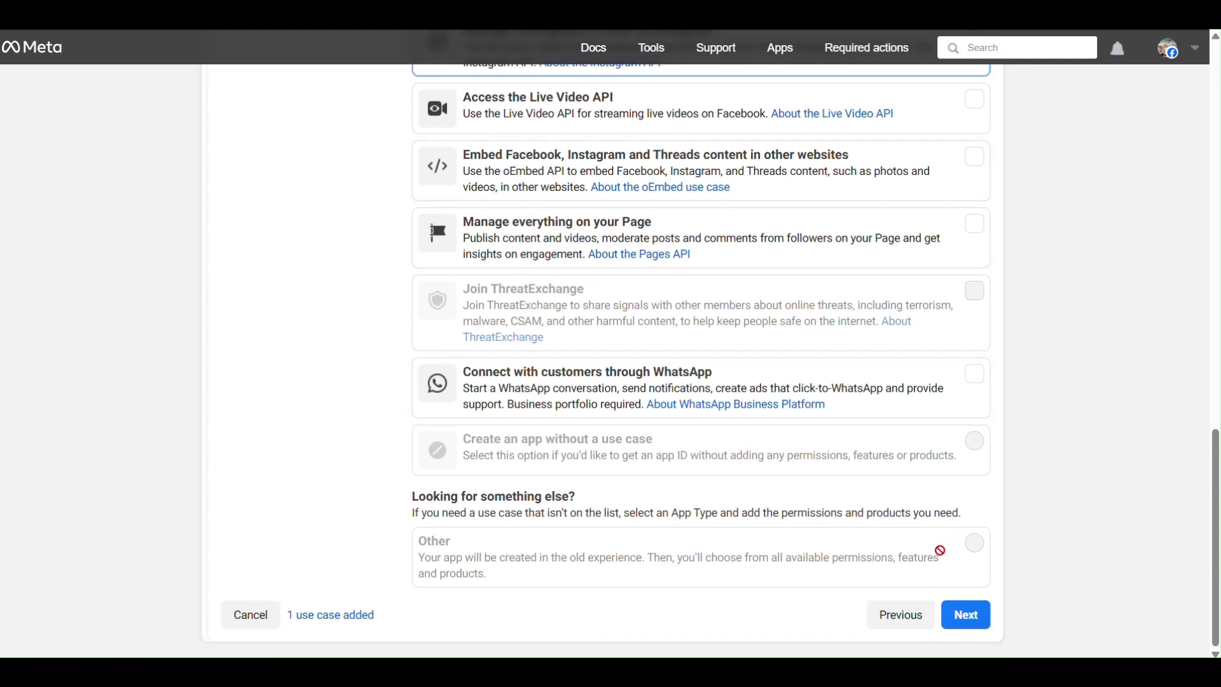
click(965, 625)
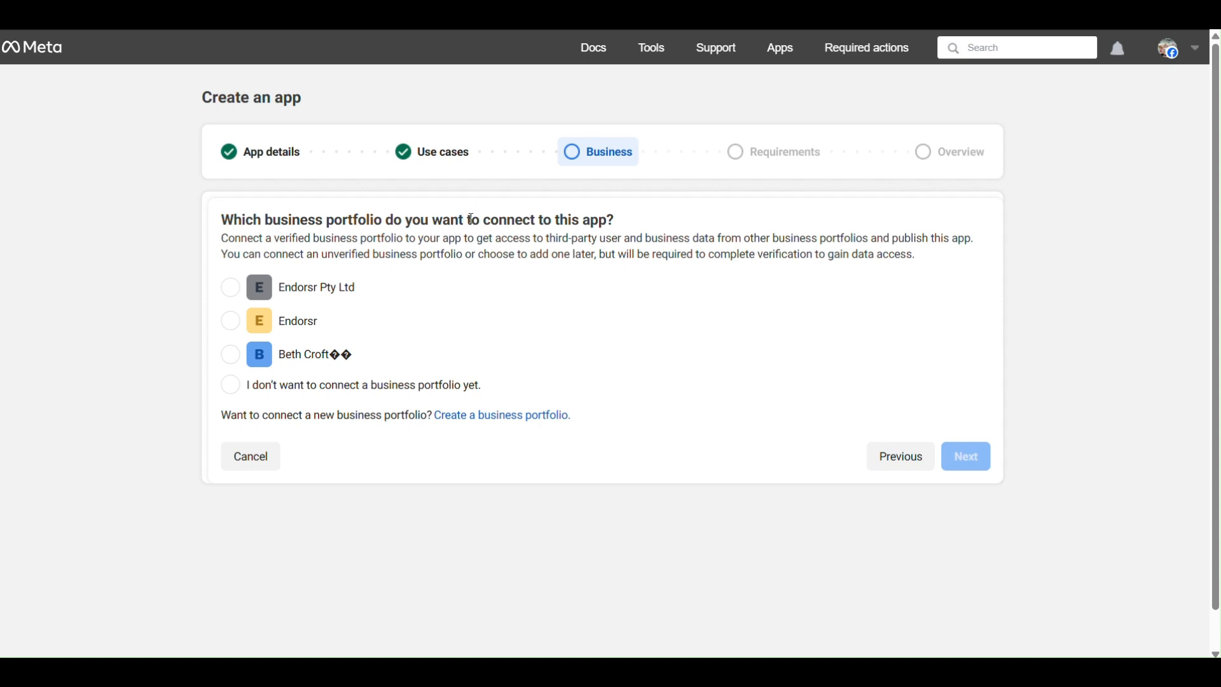
Connect the Endorsr Pty Ltd business portfolio and finish creating the app, proceeding to its dashboard.
click(231, 293)
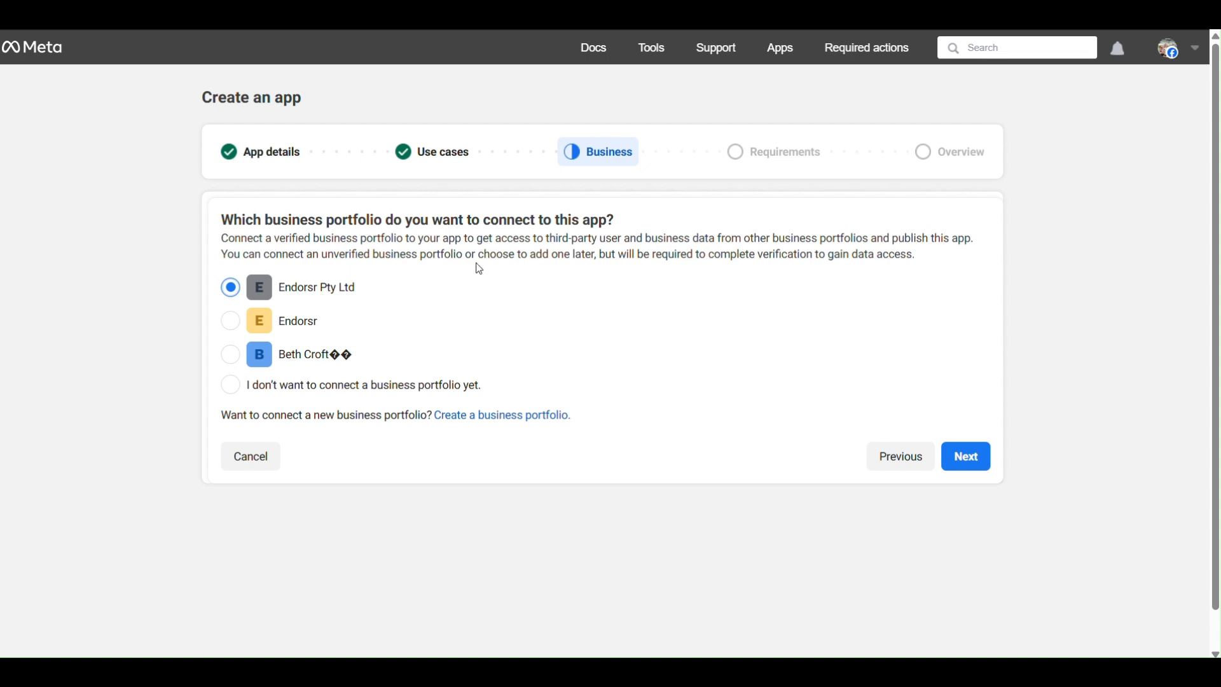
click(978, 464)
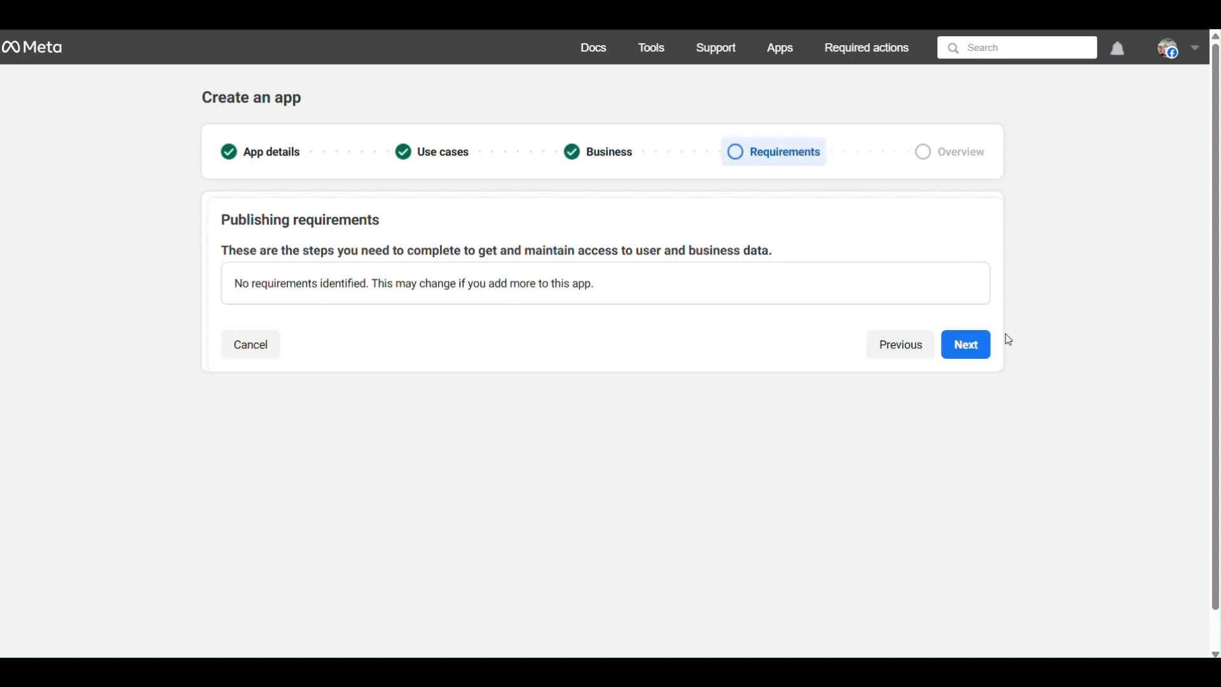
click(964, 353)
scroll(500, 228, down, 2)
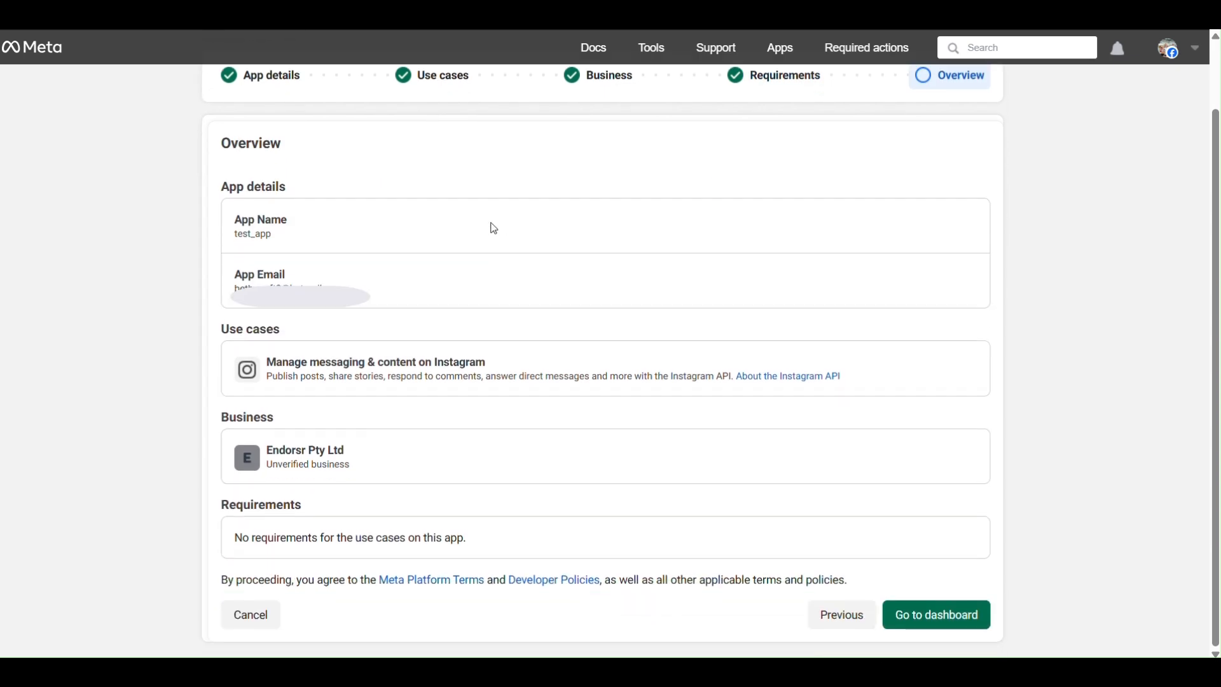
click(925, 626)
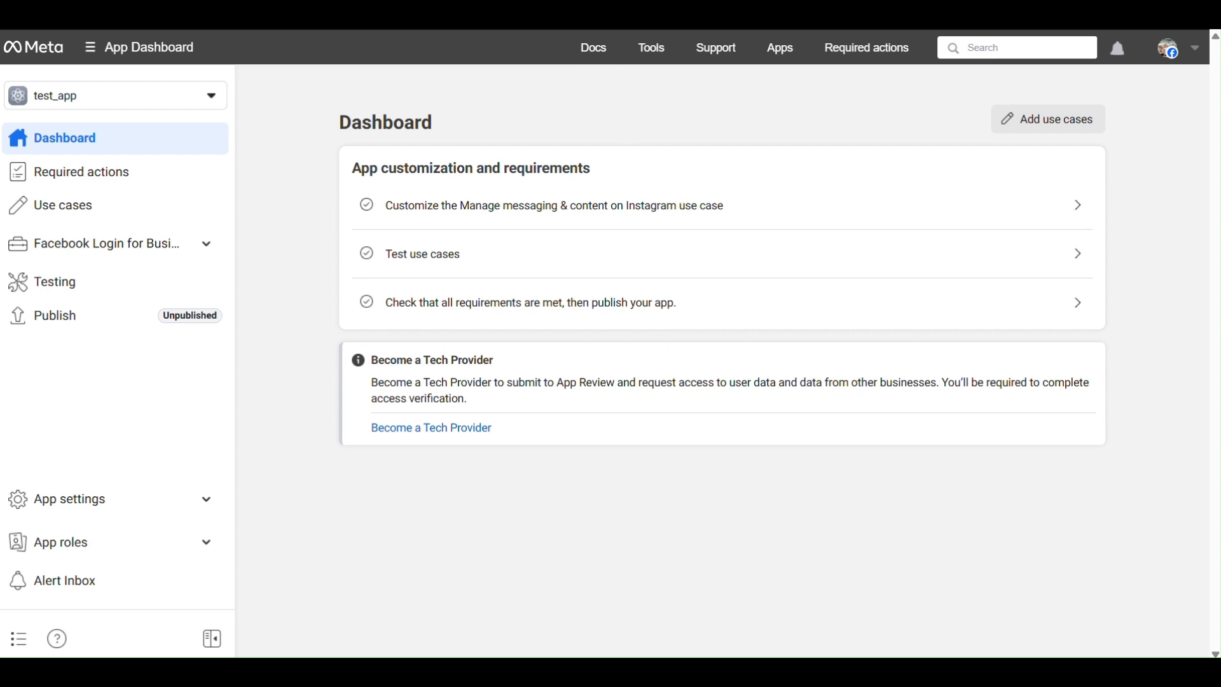
In the app's roles, add the person's Instagram account by username as an Instagram Tester.
click(202, 542)
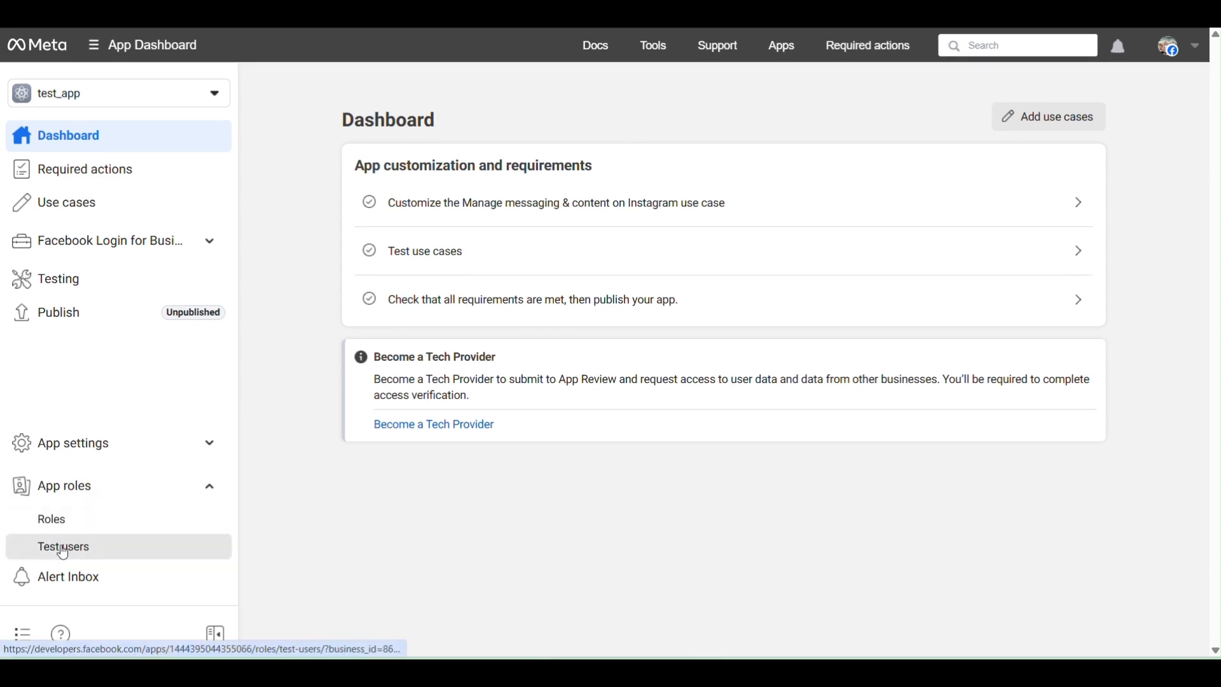
click(87, 516)
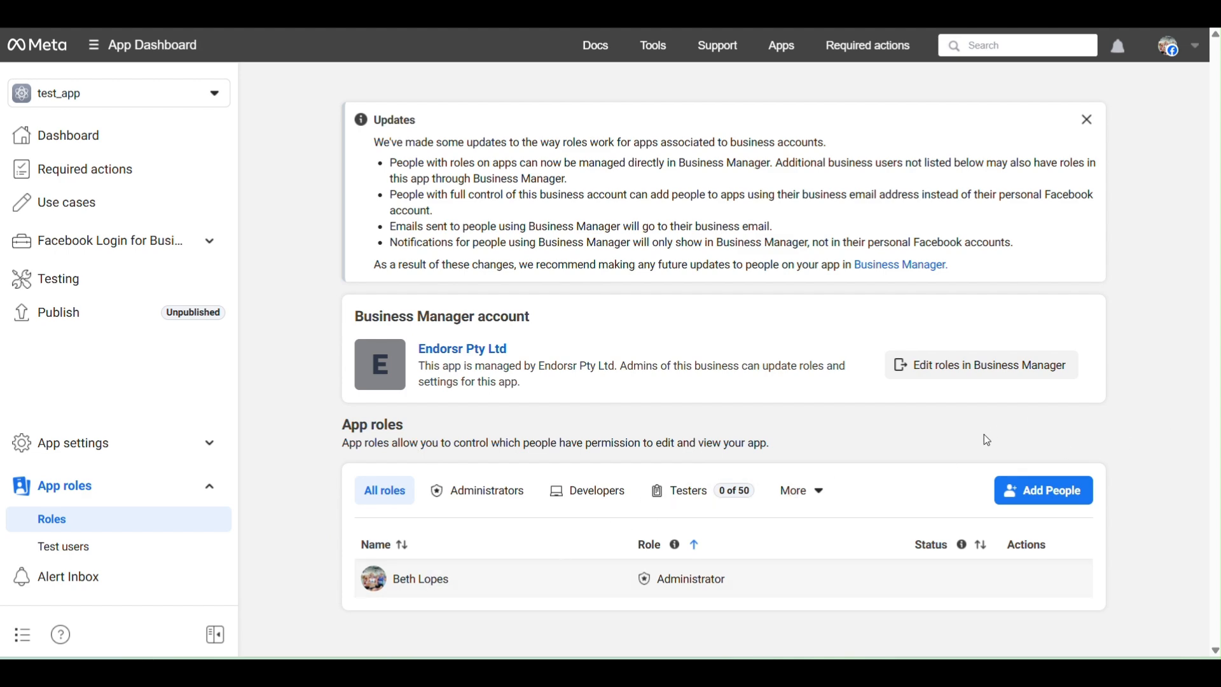
click(1044, 502)
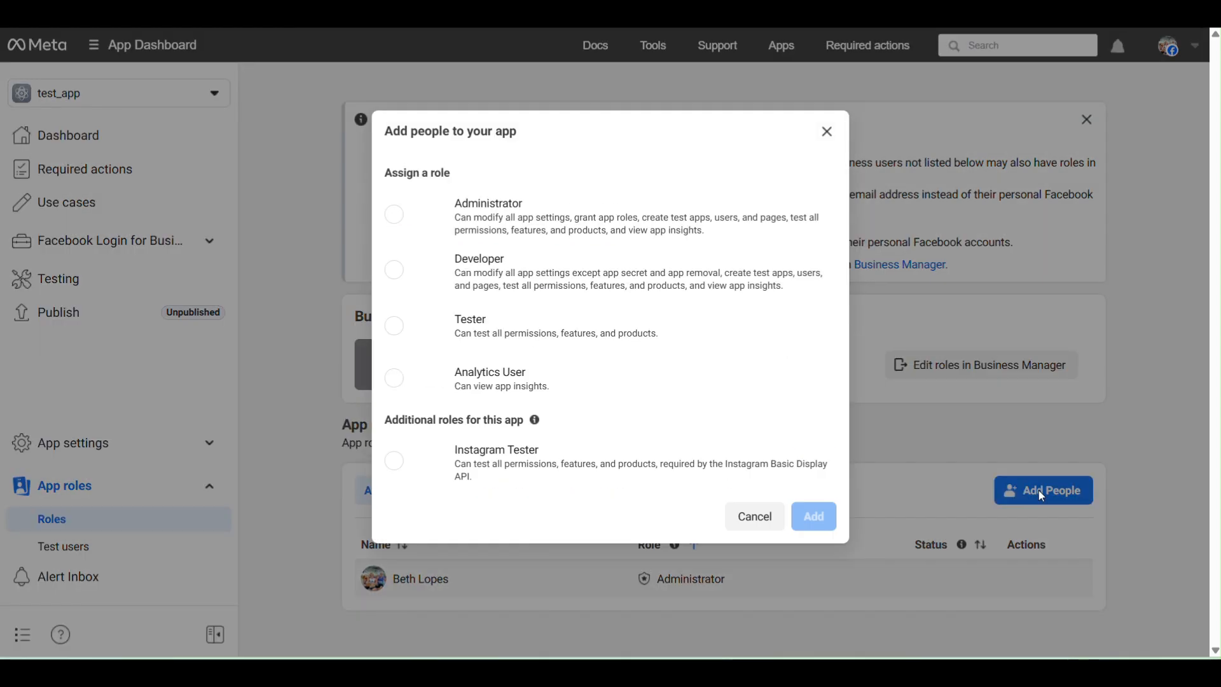
click(395, 446)
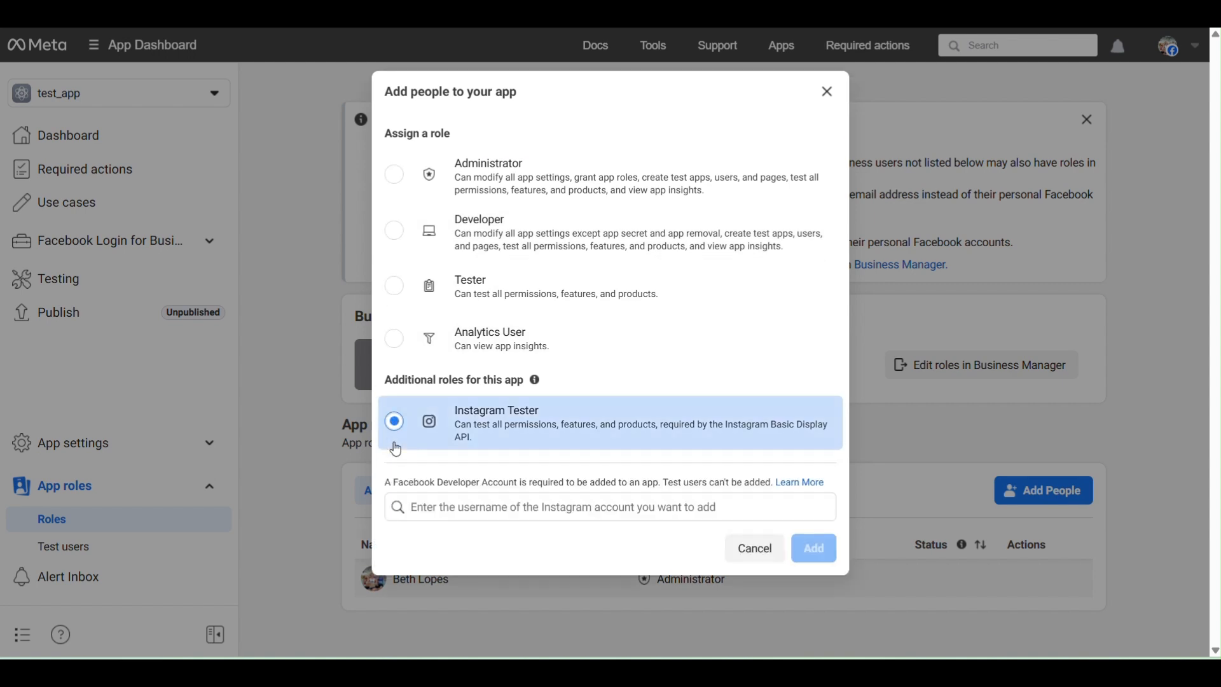
click(470, 513)
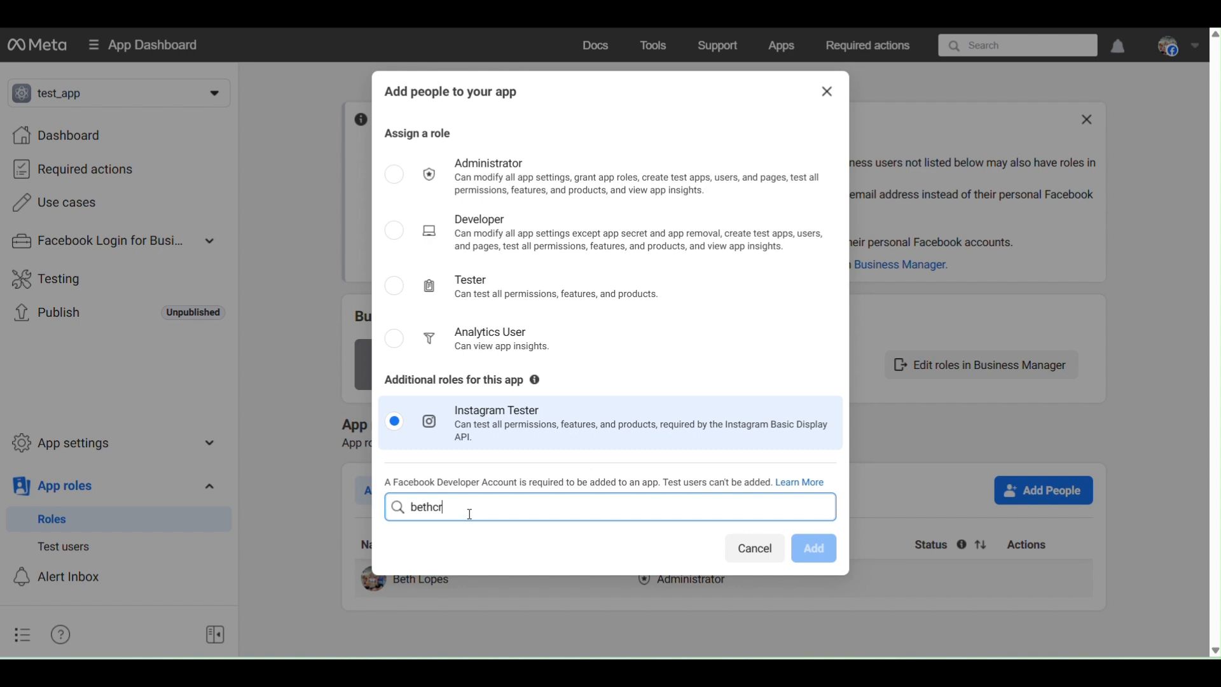
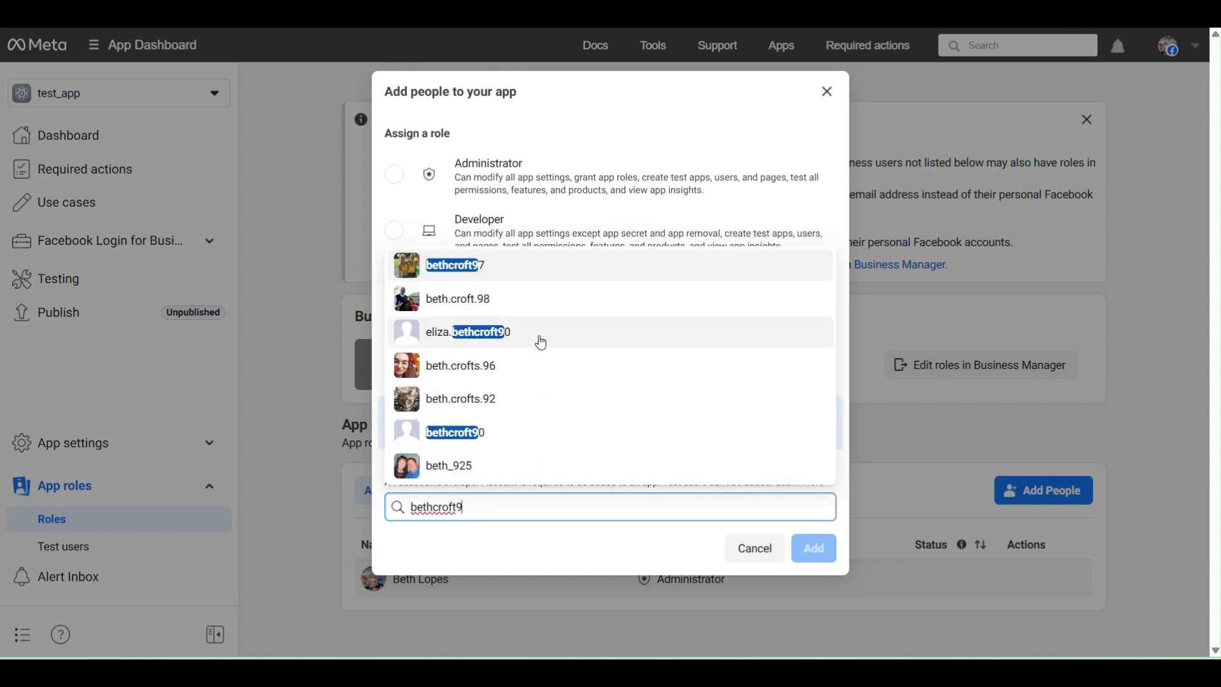
click(485, 269)
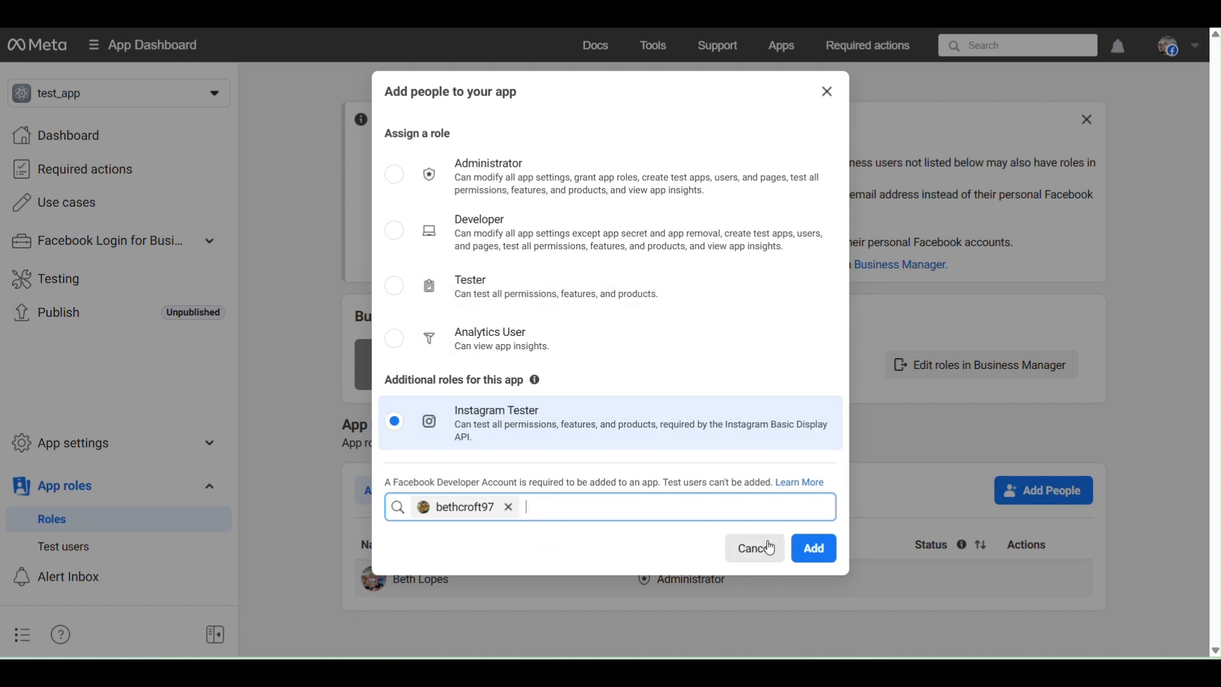
click(816, 549)
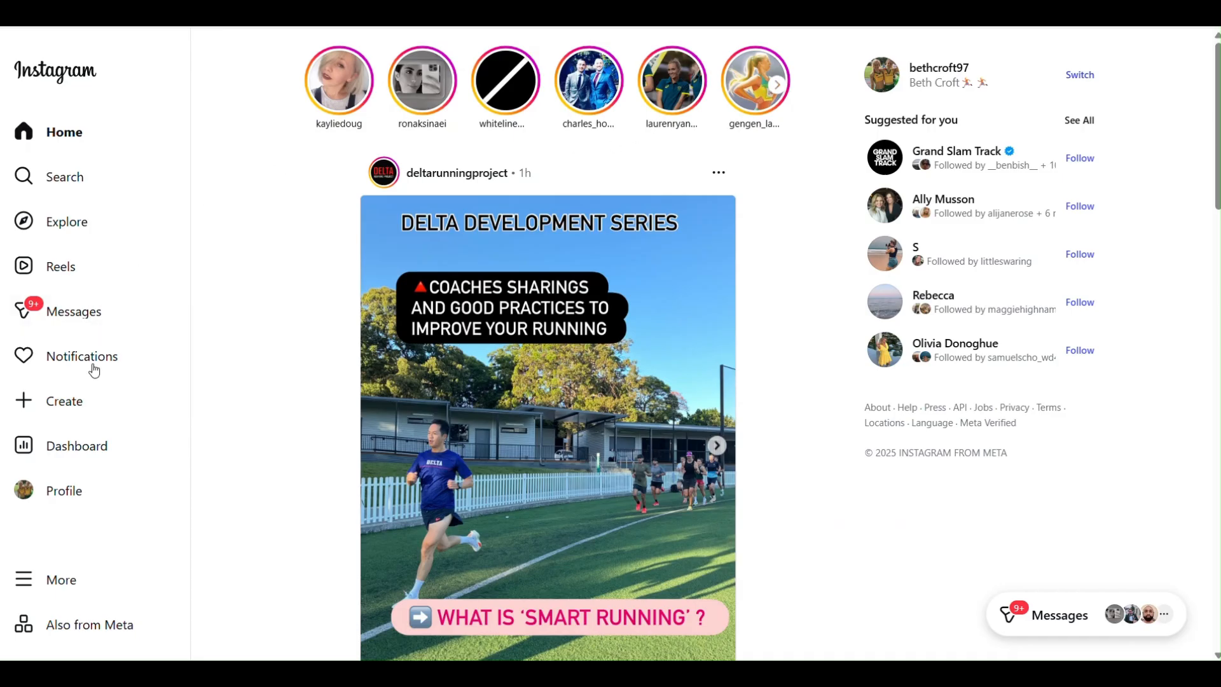
Switch to Instagram and accept the test_app-IG tester invite in the website permissions for apps and websites.
click(55, 580)
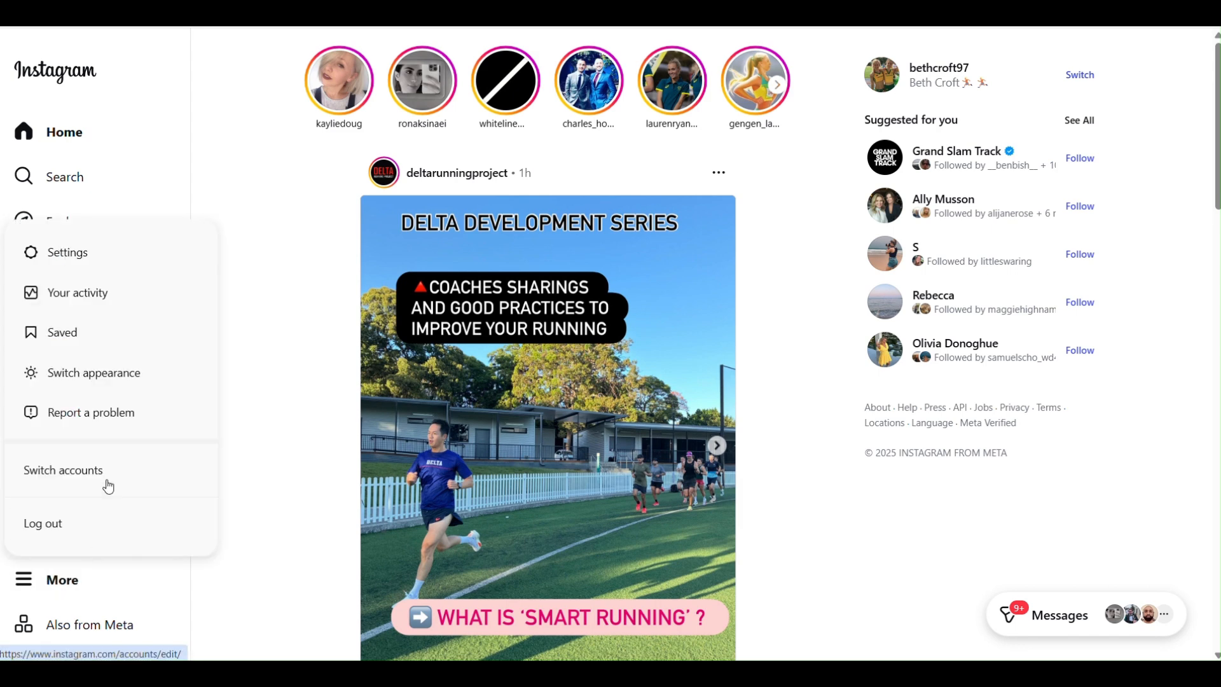
click(84, 251)
scroll(356, 235, down, 13)
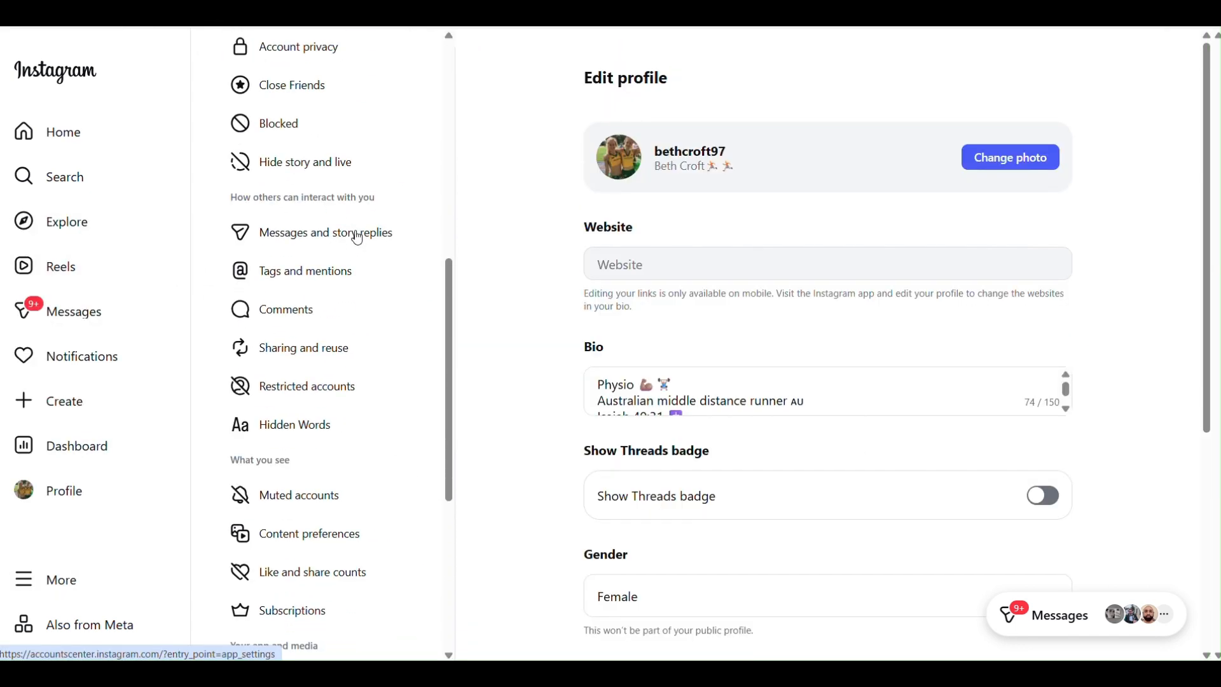
scroll(357, 238, down, 2)
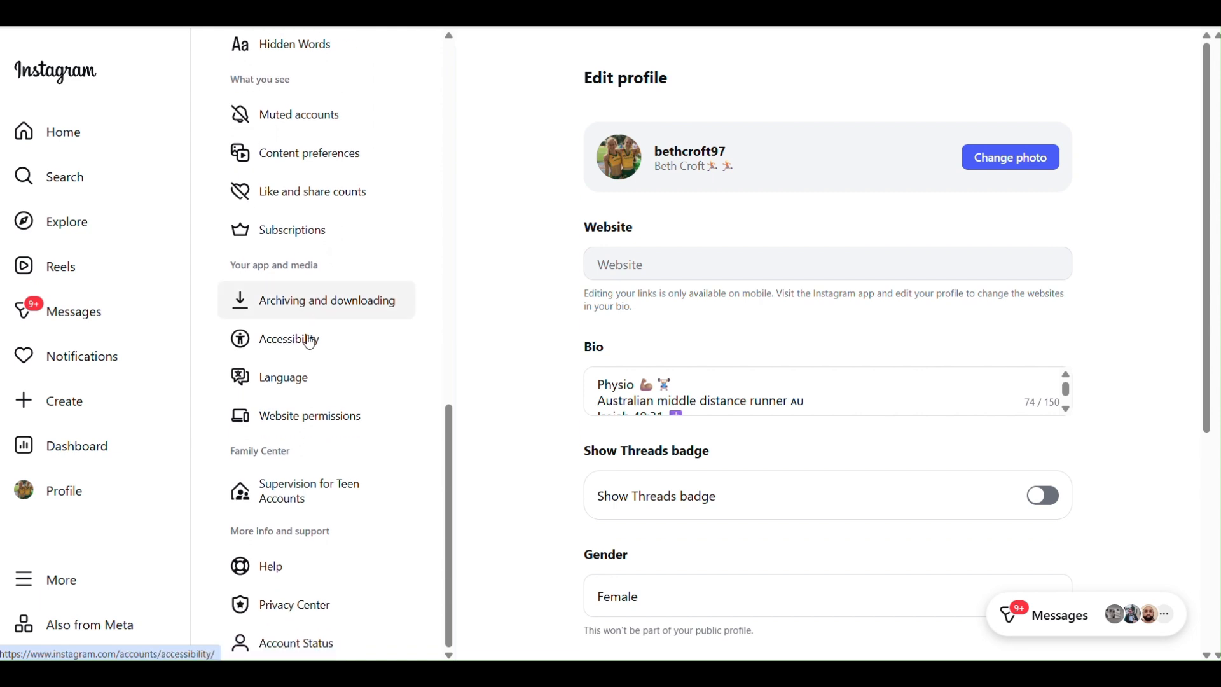
click(289, 419)
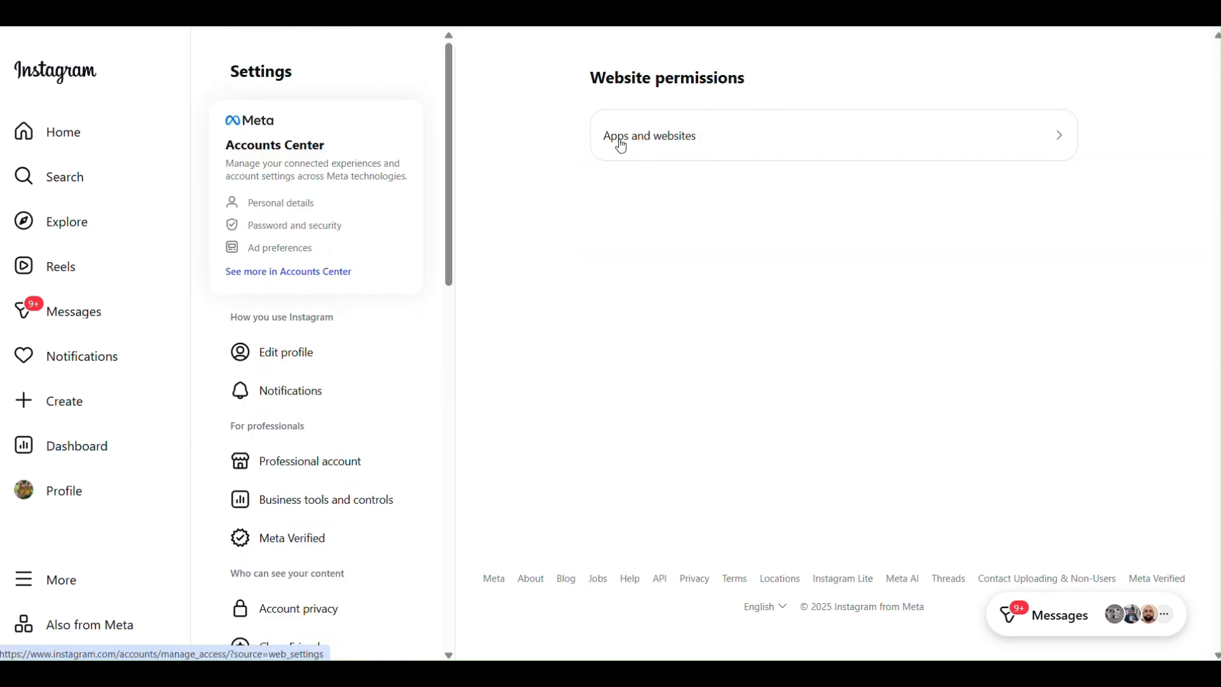
click(729, 145)
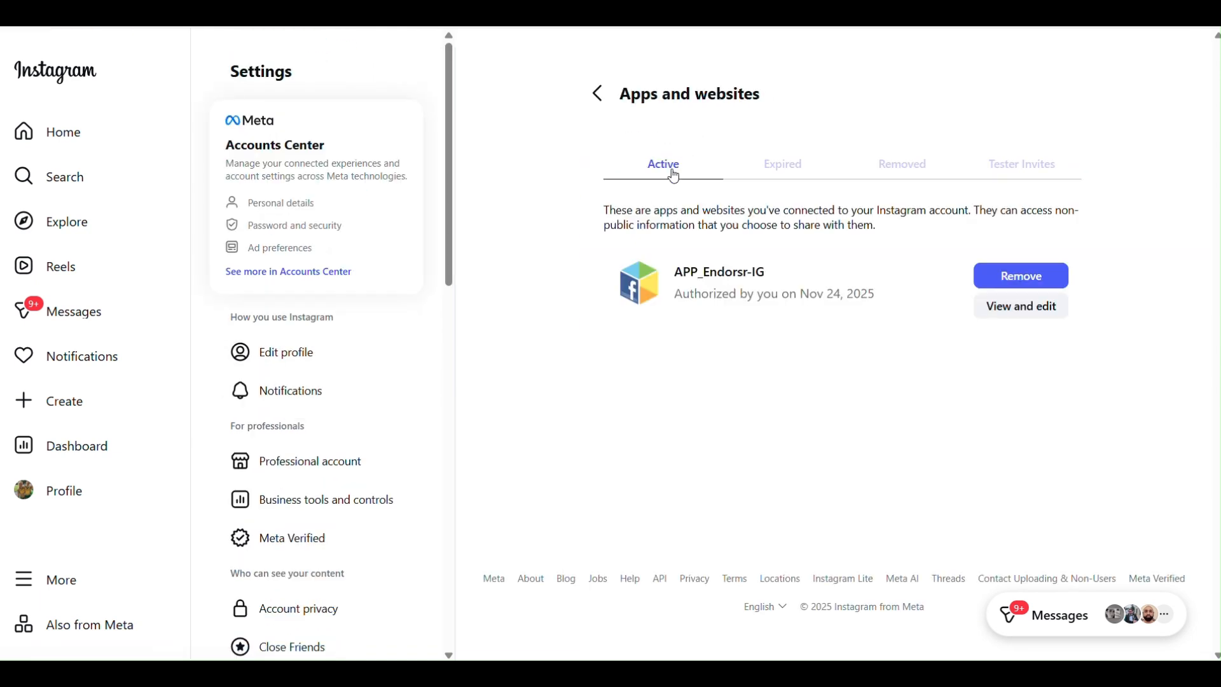
click(1024, 172)
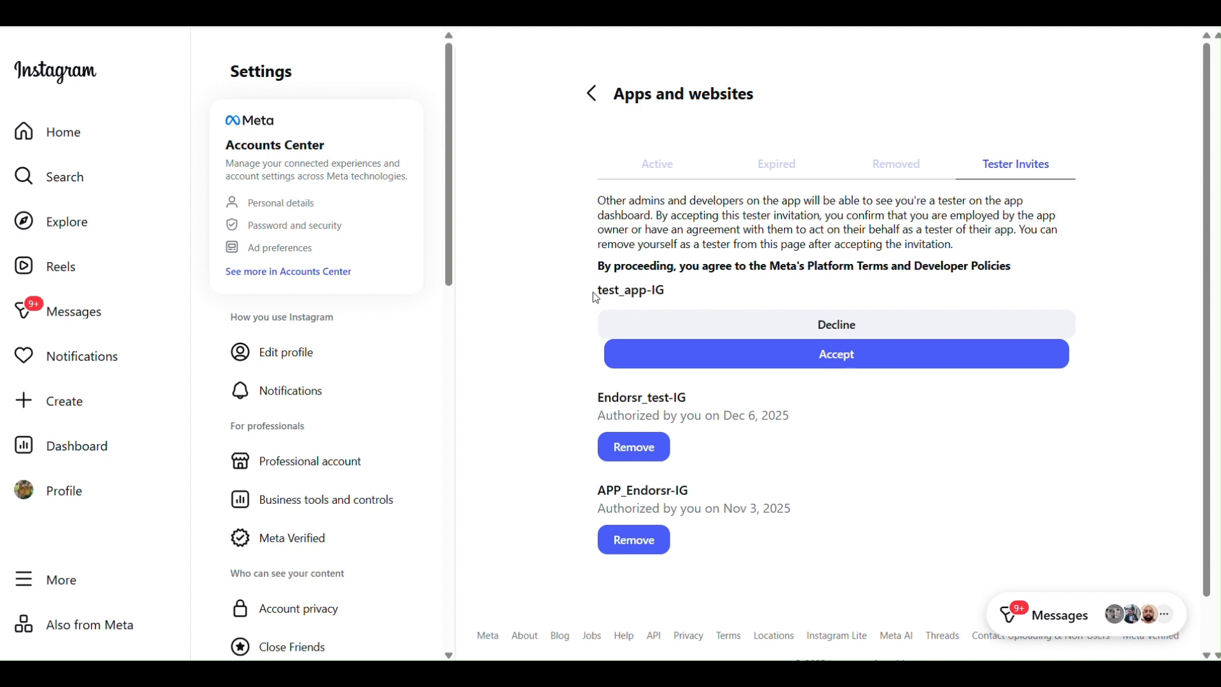
click(819, 360)
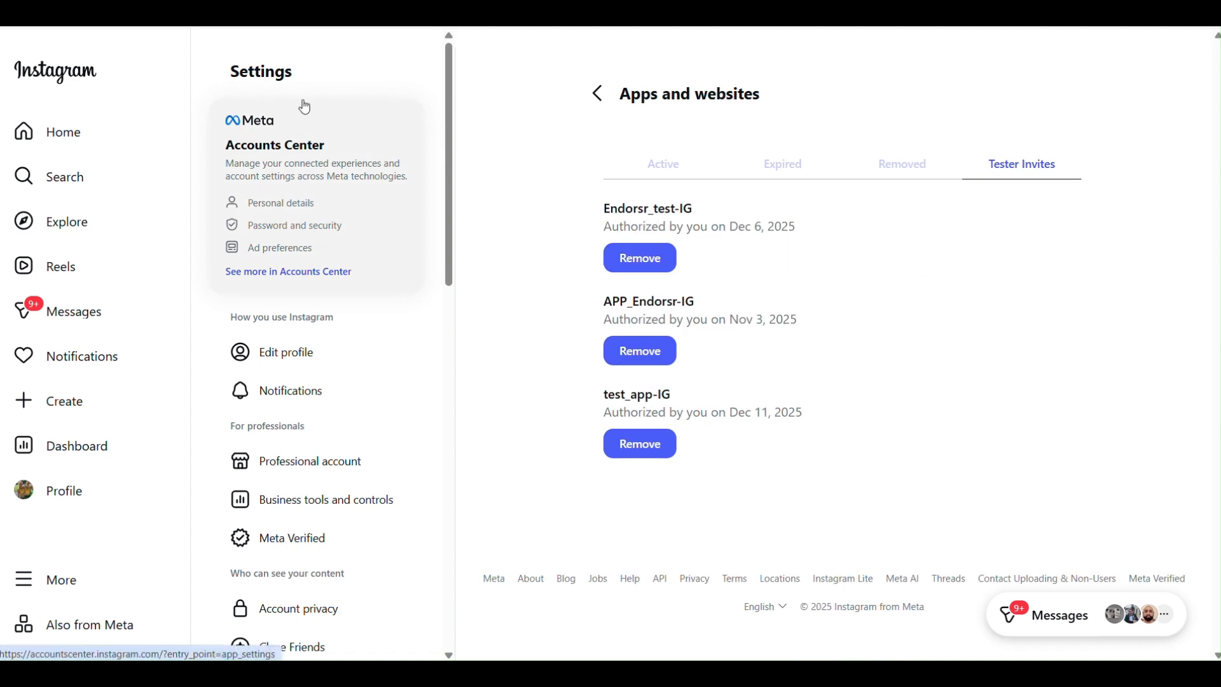
Return to the Meta App Dashboard and check the new Instagram tester's status in the app roles.
key(ctrl+shift+Tab)
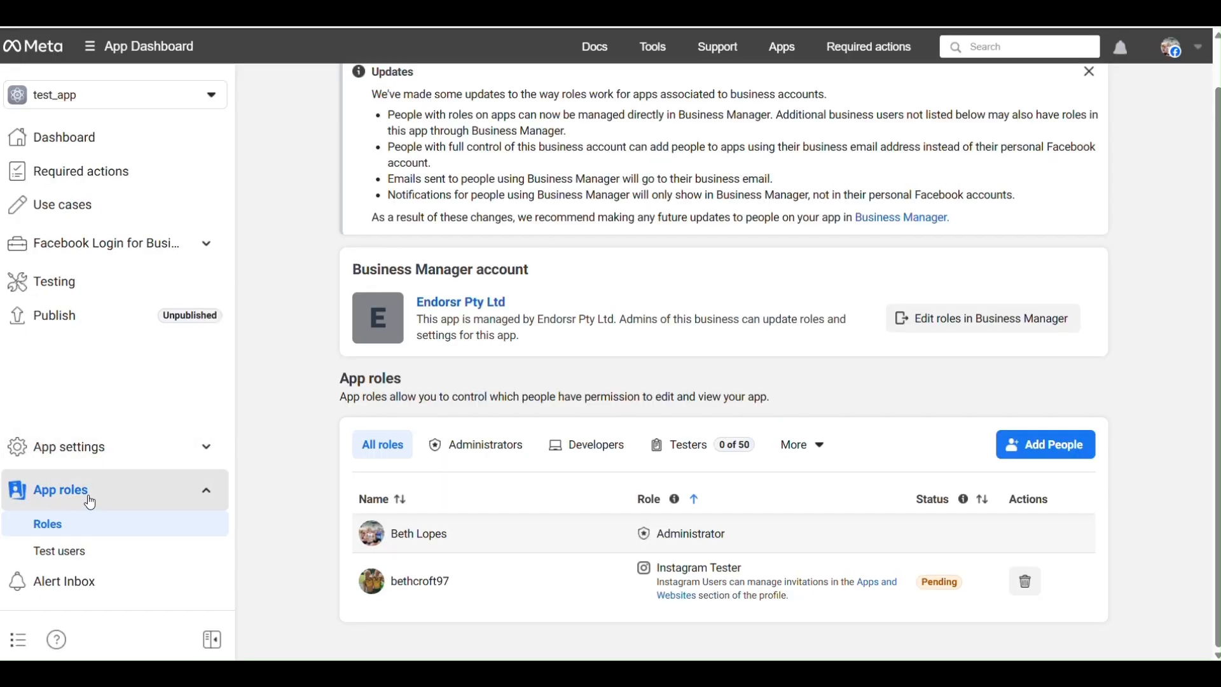
click(86, 550)
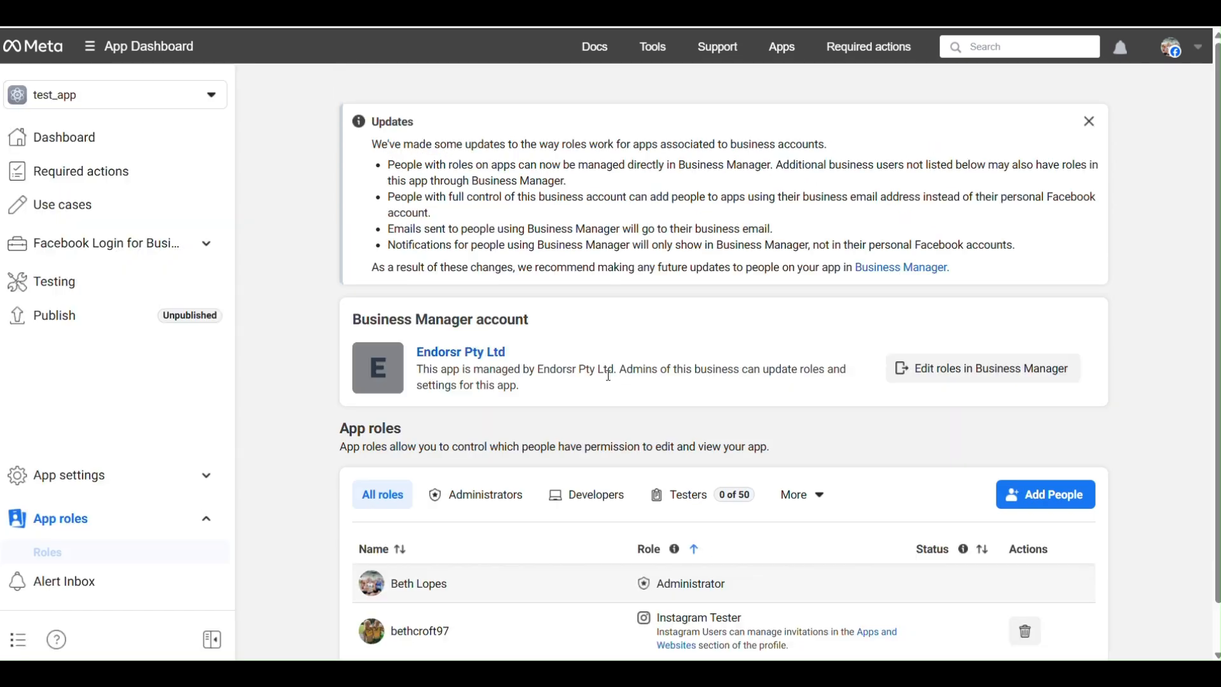
scroll(757, 534, down, 1)
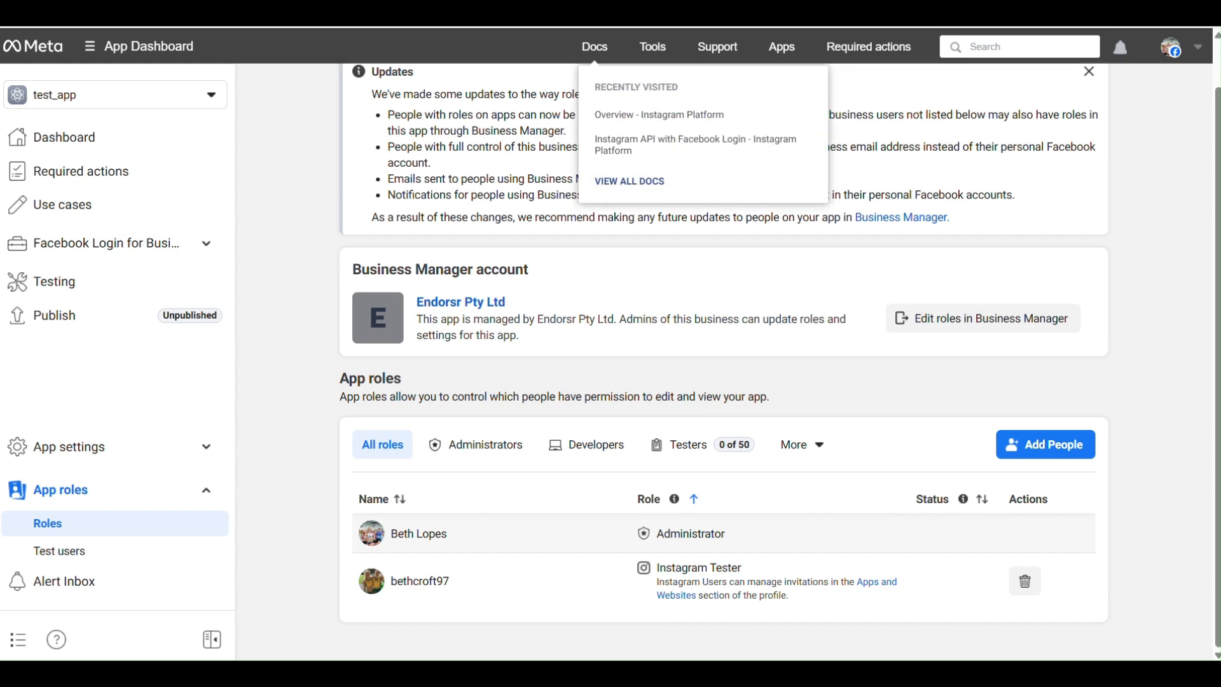
Add the endorsrau Instagram account to the app's roles as a second Instagram Tester.
click(1027, 433)
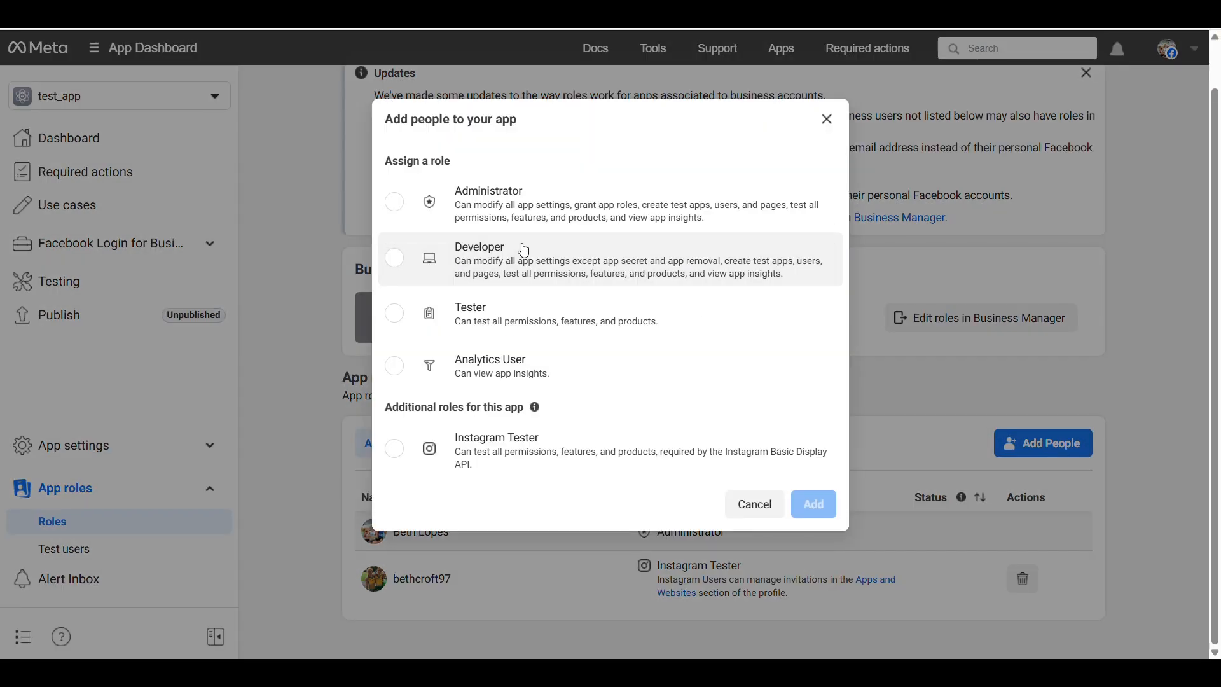
click(401, 453)
click(476, 509)
text(en)
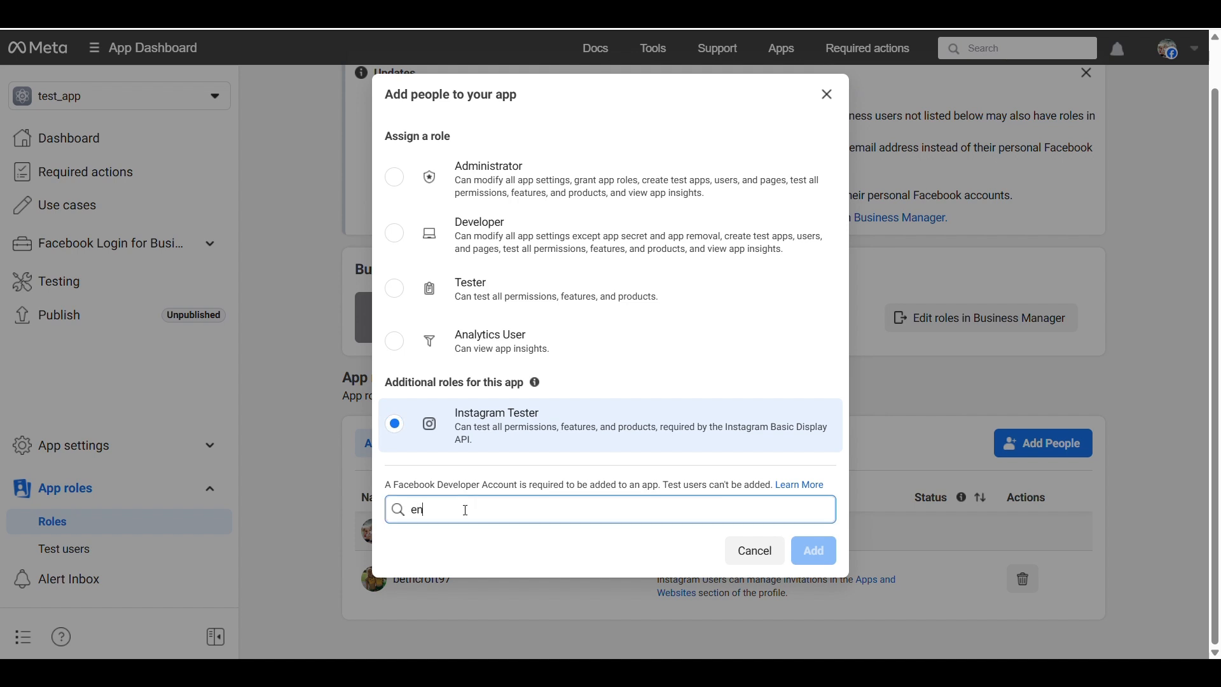
text(dorsr)
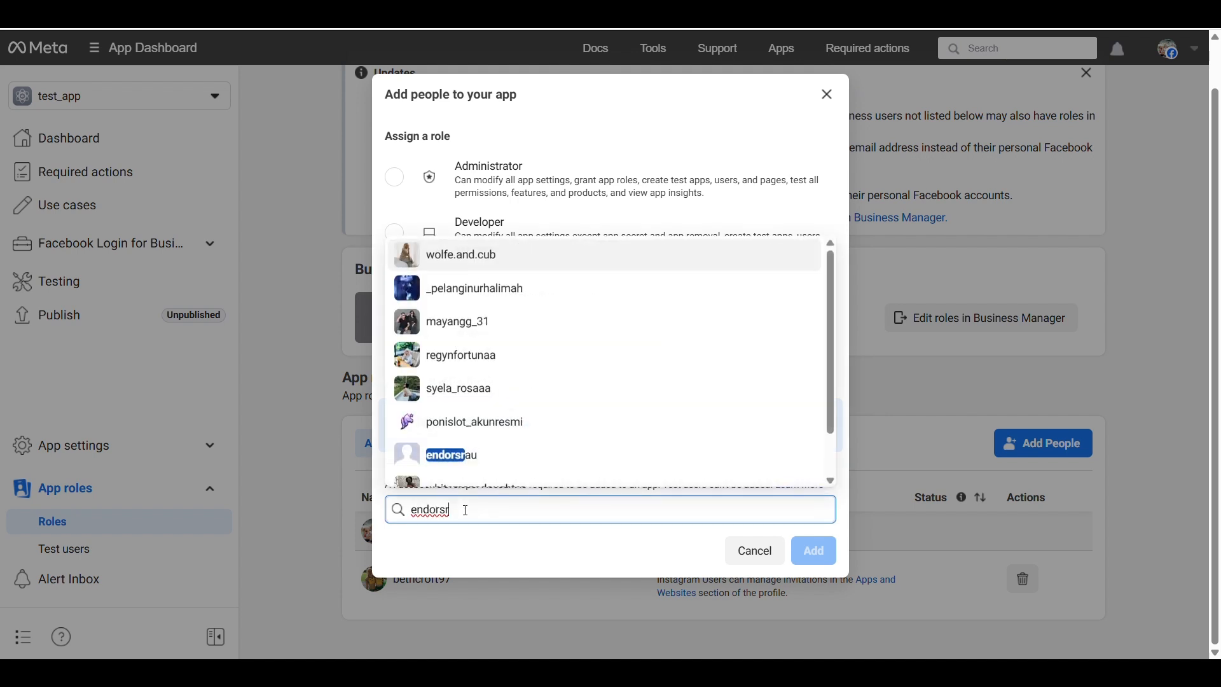
text(au)
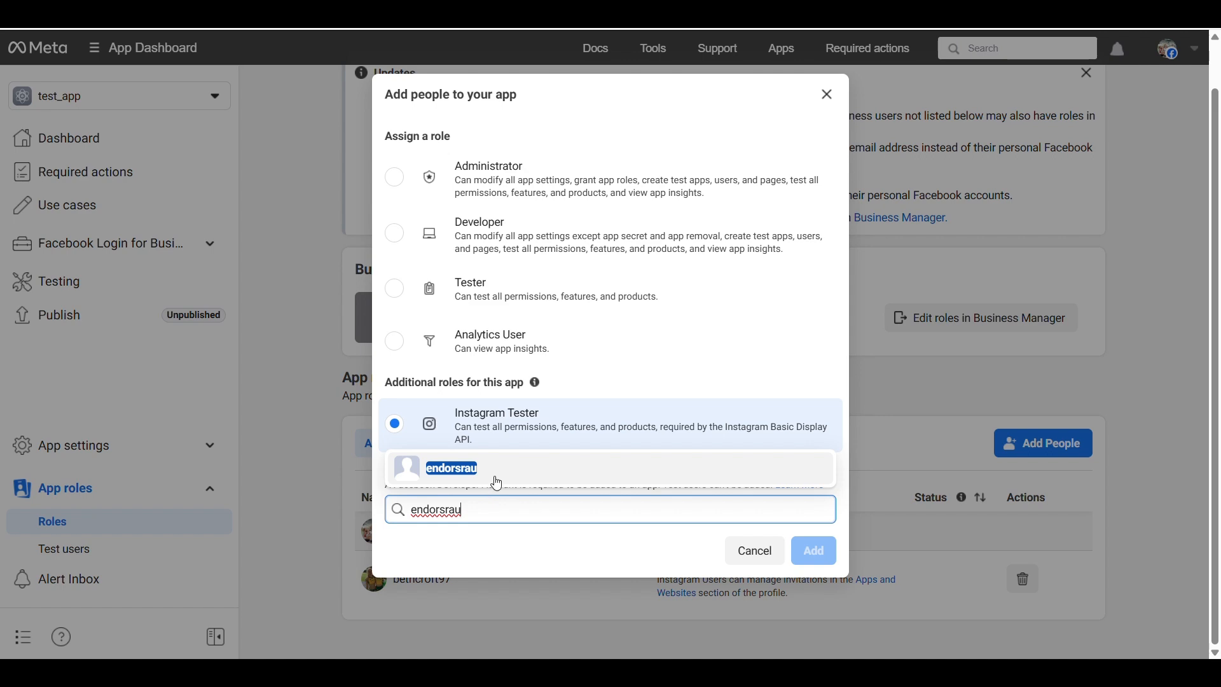
click(495, 471)
click(823, 552)
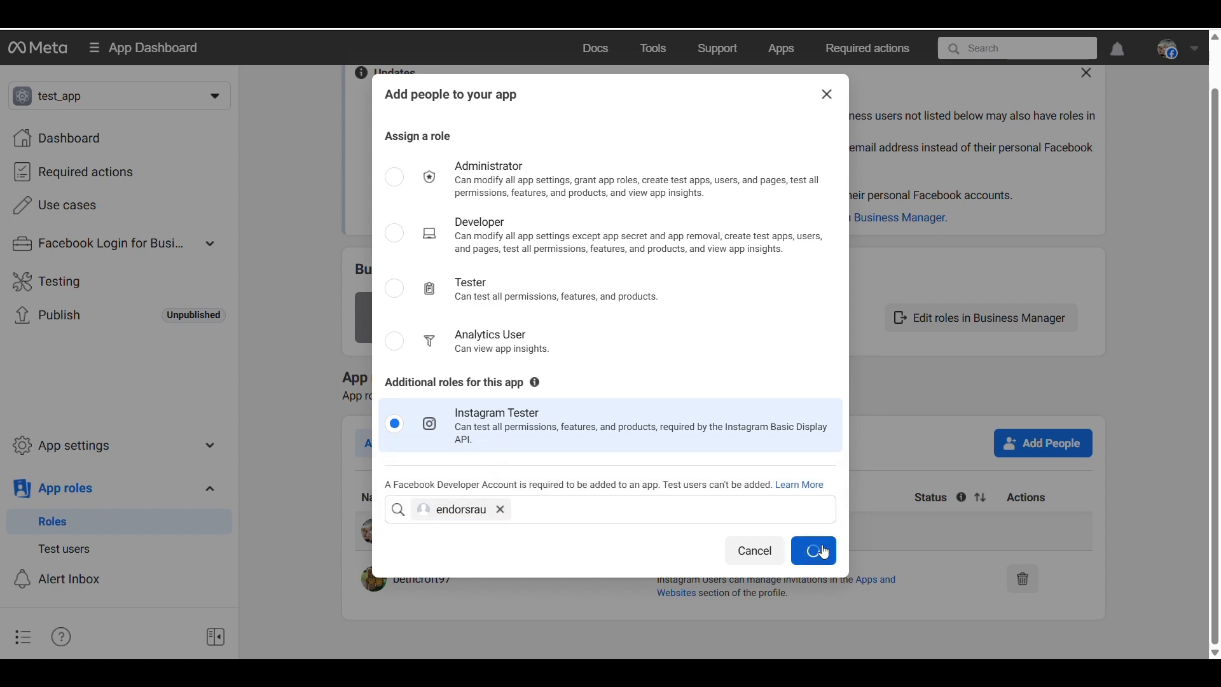
scroll(973, 545, down, 2)
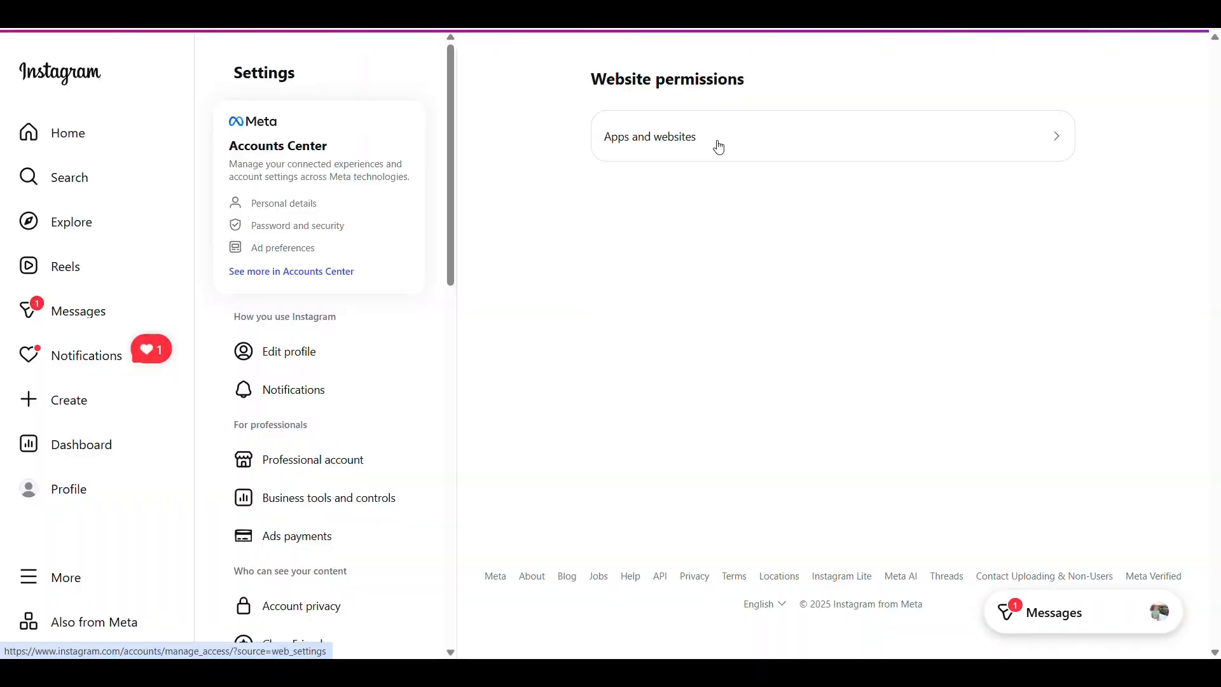
Switch to Instagram's Apps and websites settings and accept the test_app-IG tester invite for the endorsrau account.
click(717, 141)
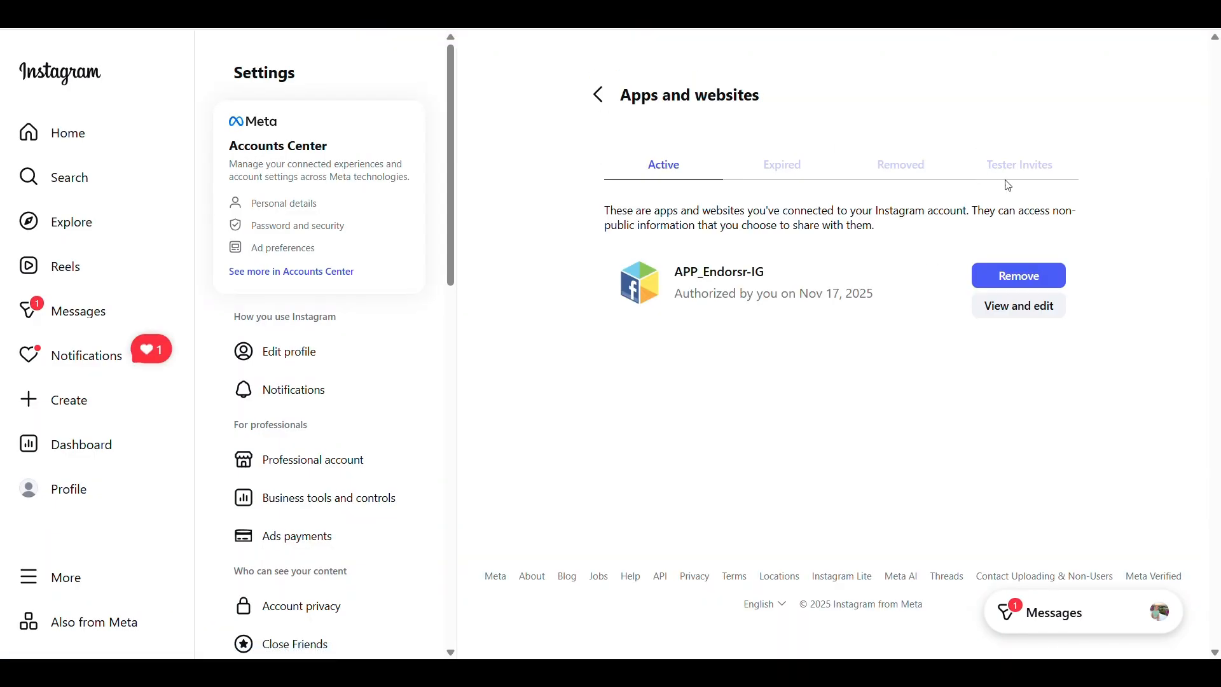
click(1017, 165)
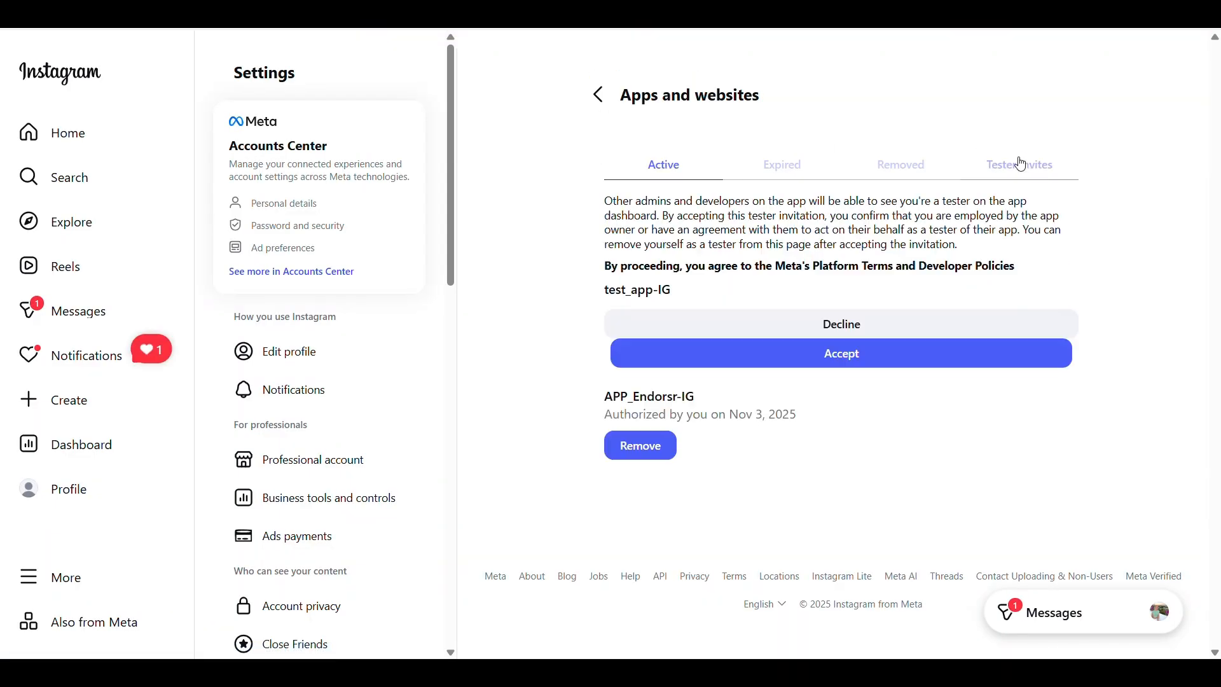
click(831, 356)
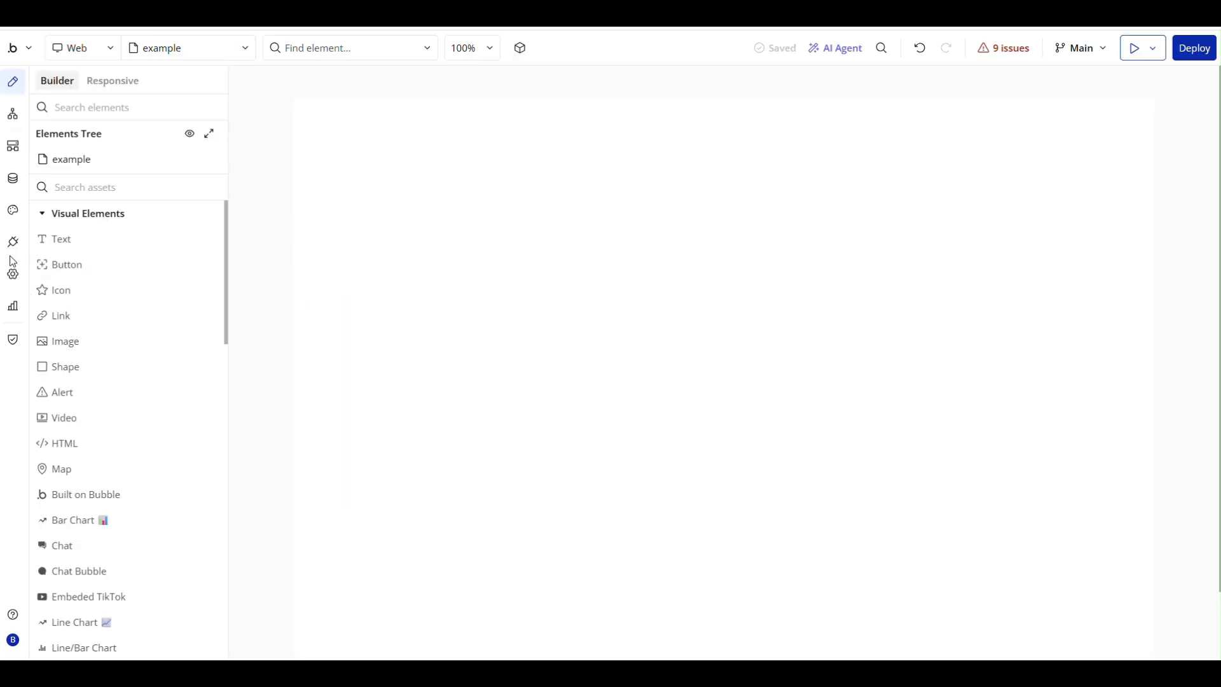
Switch to the Bubble editor, look up API Connector among the available plugins, and open the installed plugin's settings.
click(9, 246)
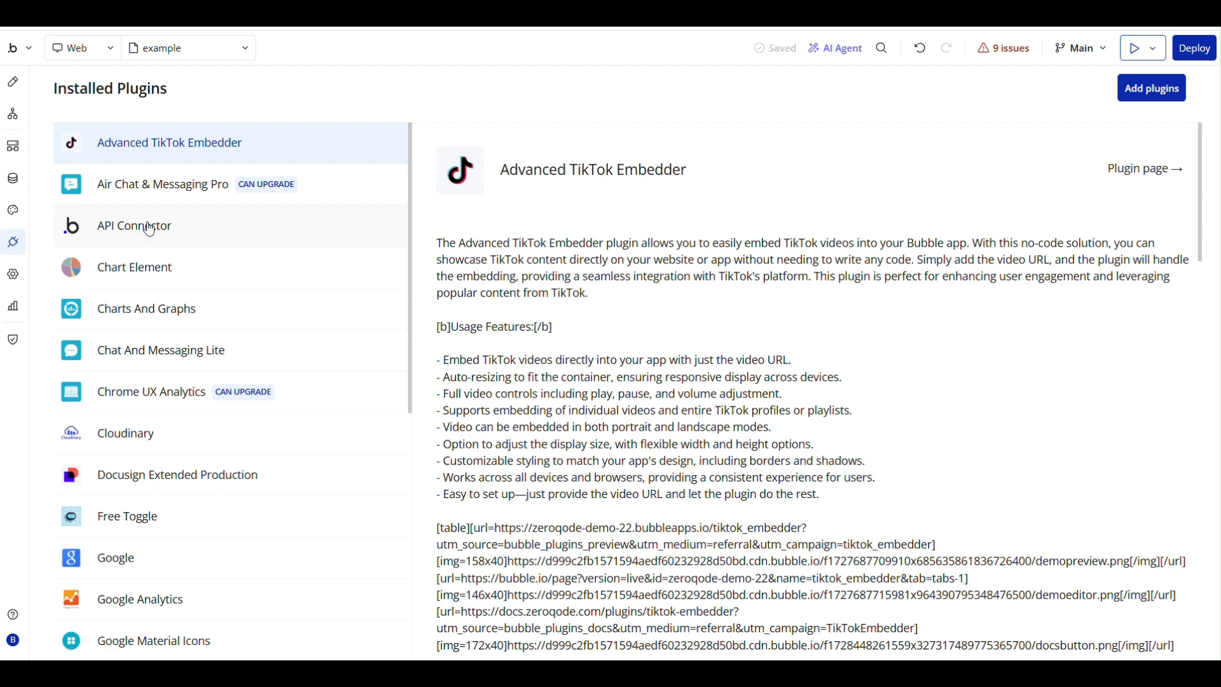
click(1156, 92)
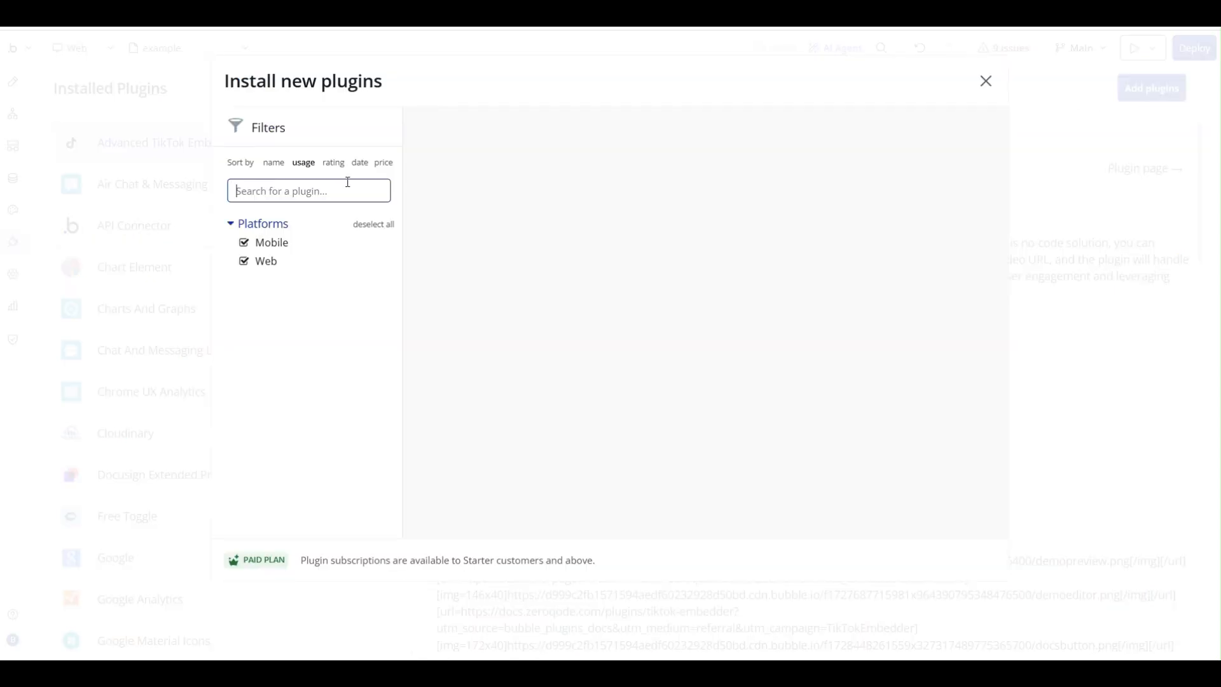
text(API c)
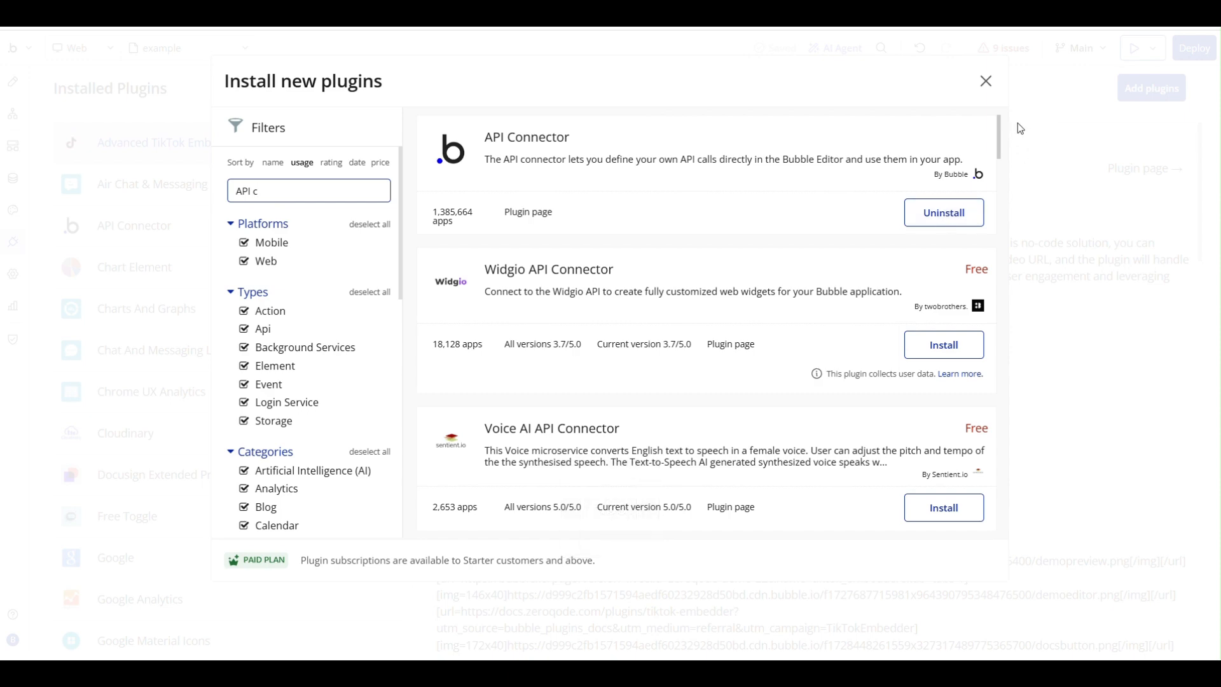
click(982, 83)
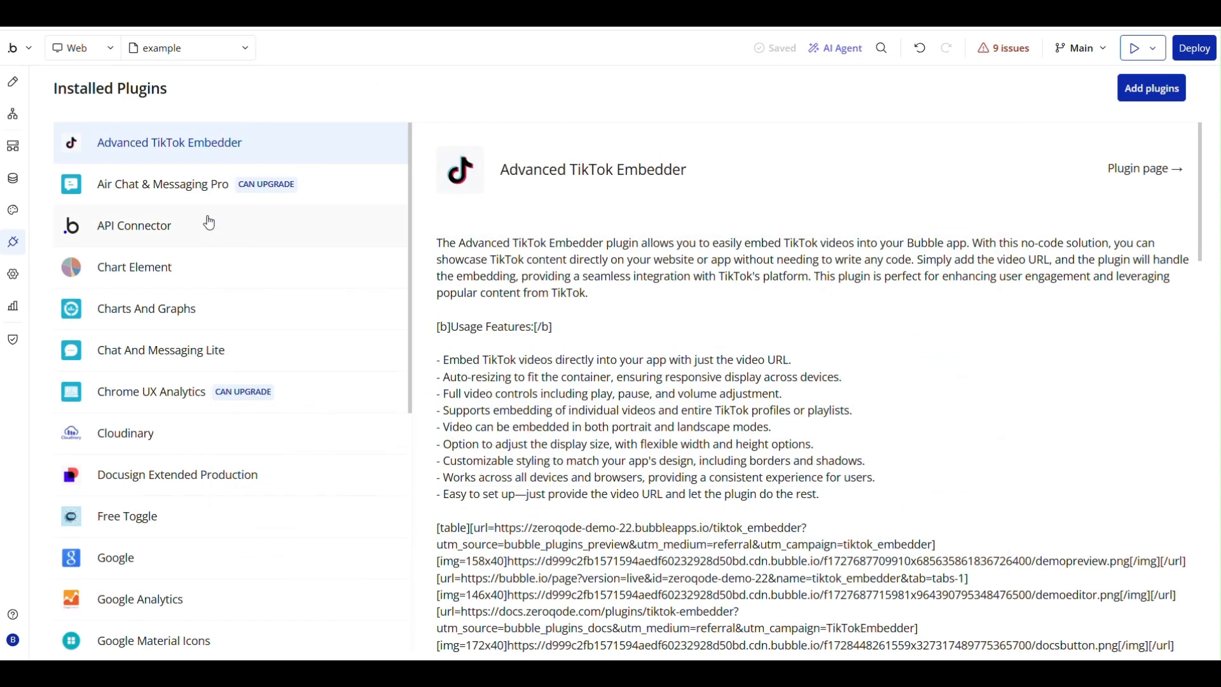
click(167, 226)
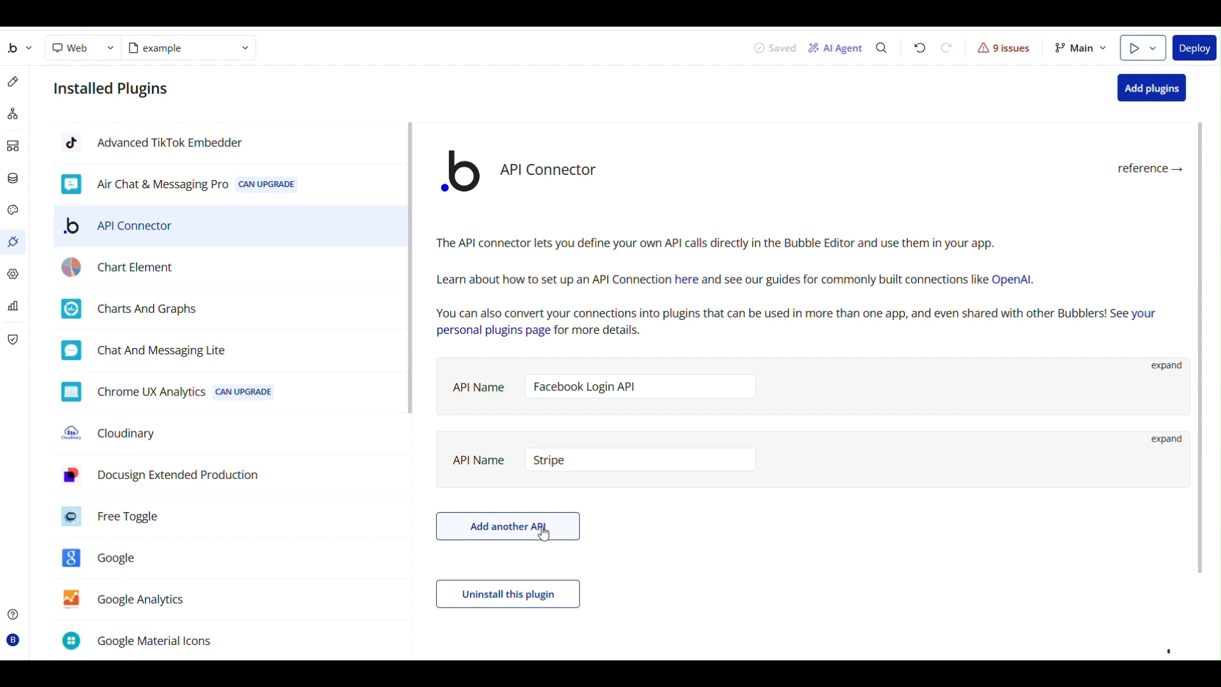
Add another API to the API Connector and name it Facebook Login 2 API.
scroll(621, 515, down, 1)
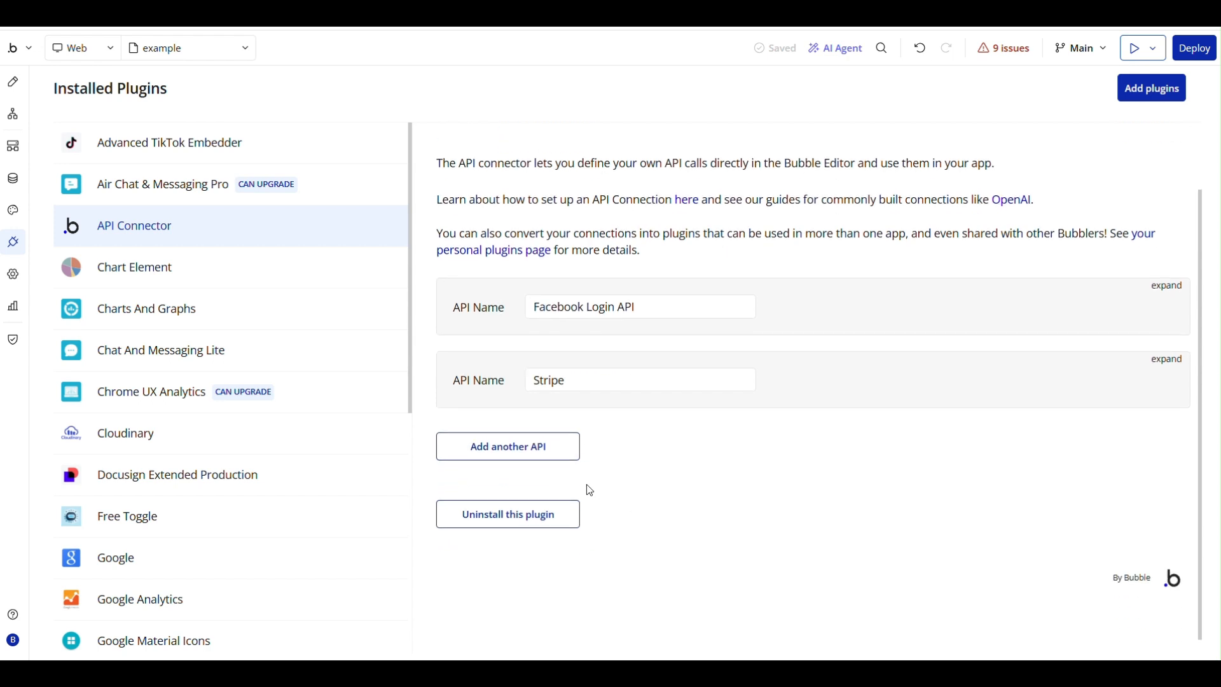
click(495, 453)
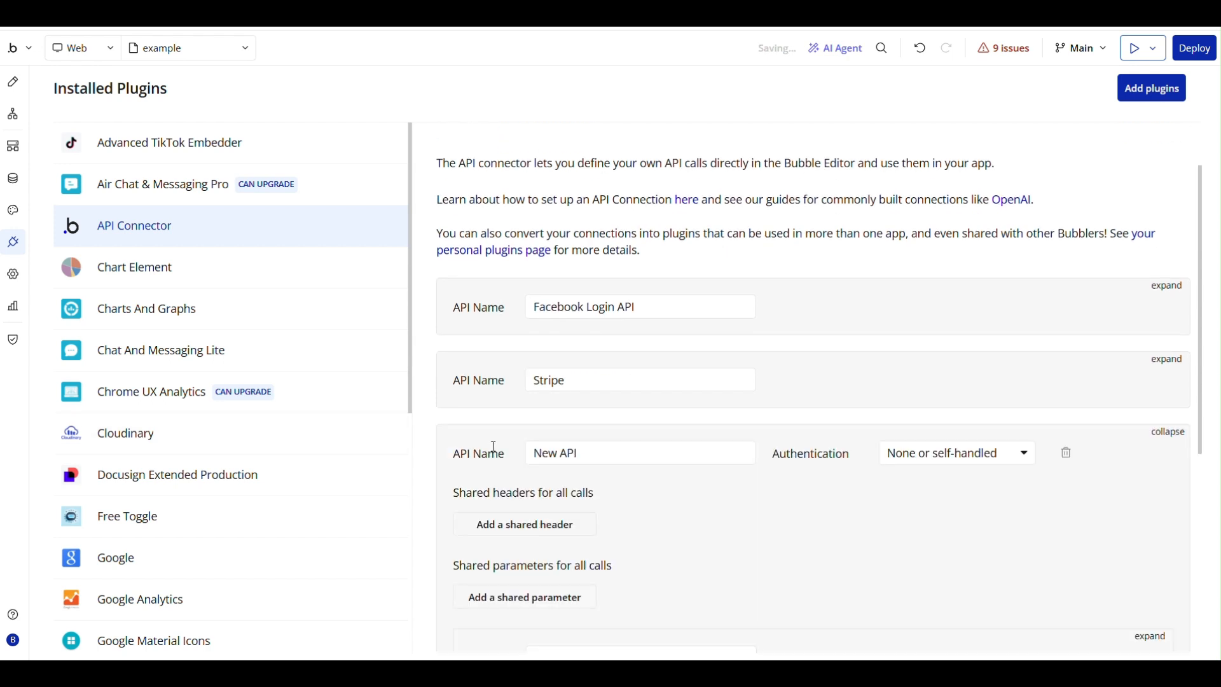
scroll(716, 316, down, 1)
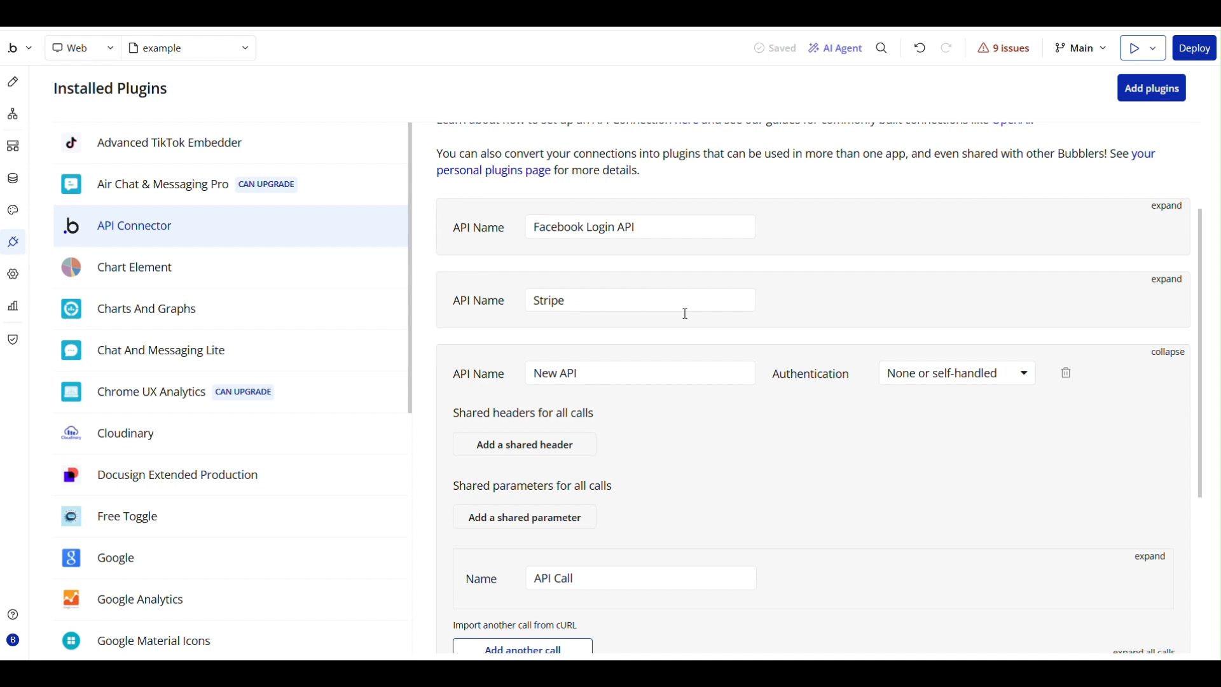
drag(581, 369, 534, 373)
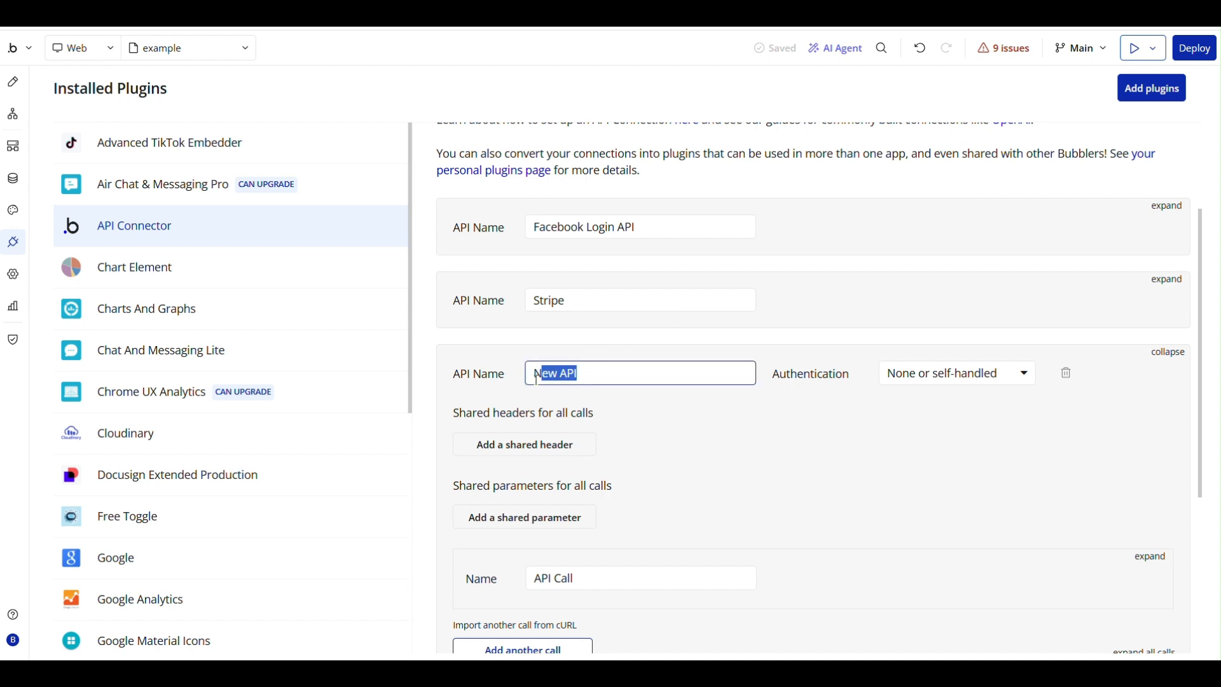
text(Facebook Login )
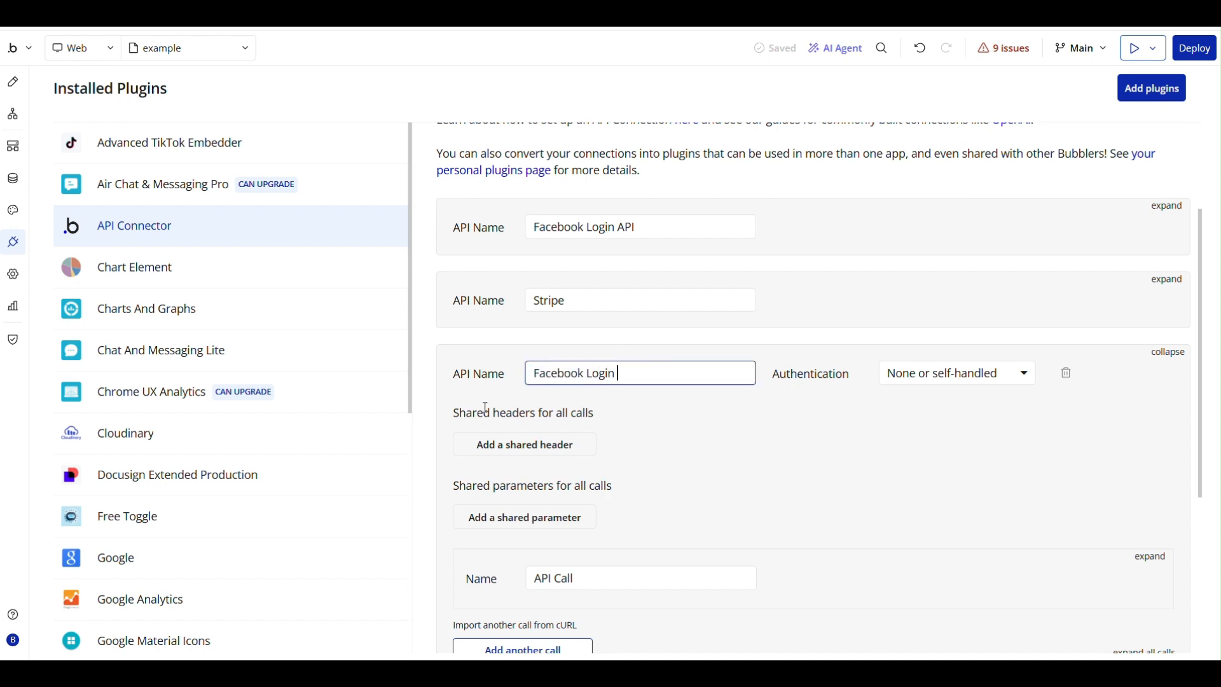
text(2 API)
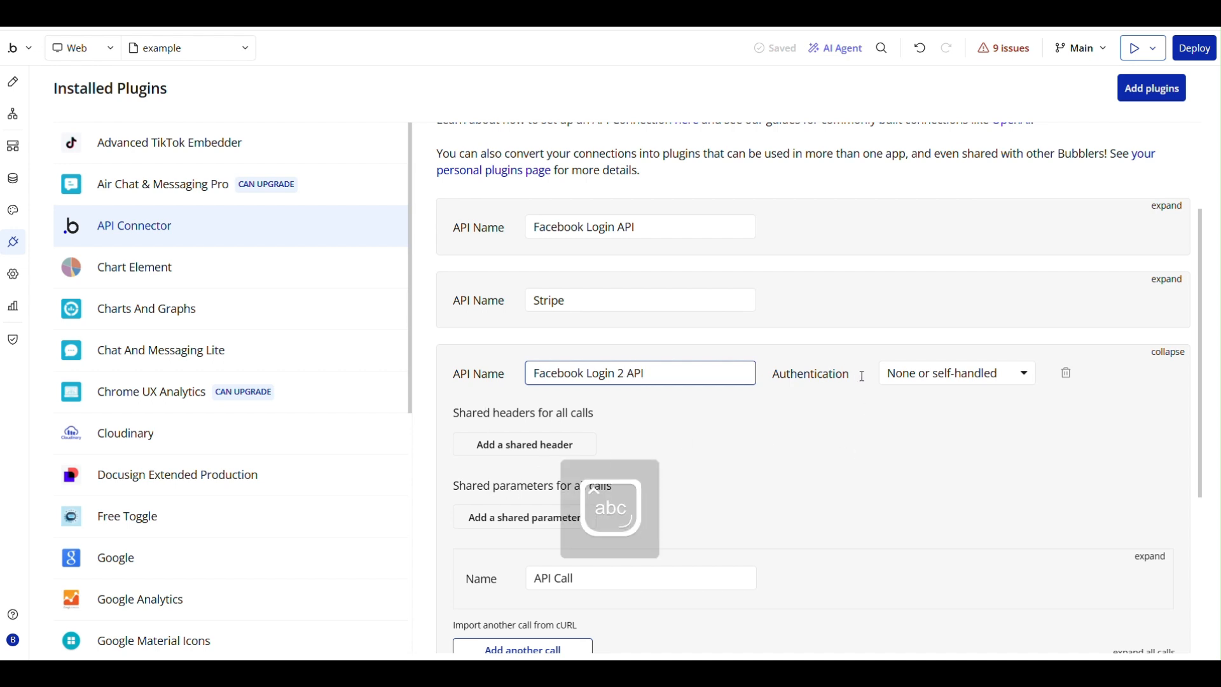
Set the new API's authentication to OAuth2 User-Agent Flow and review its configuration fields.
click(995, 372)
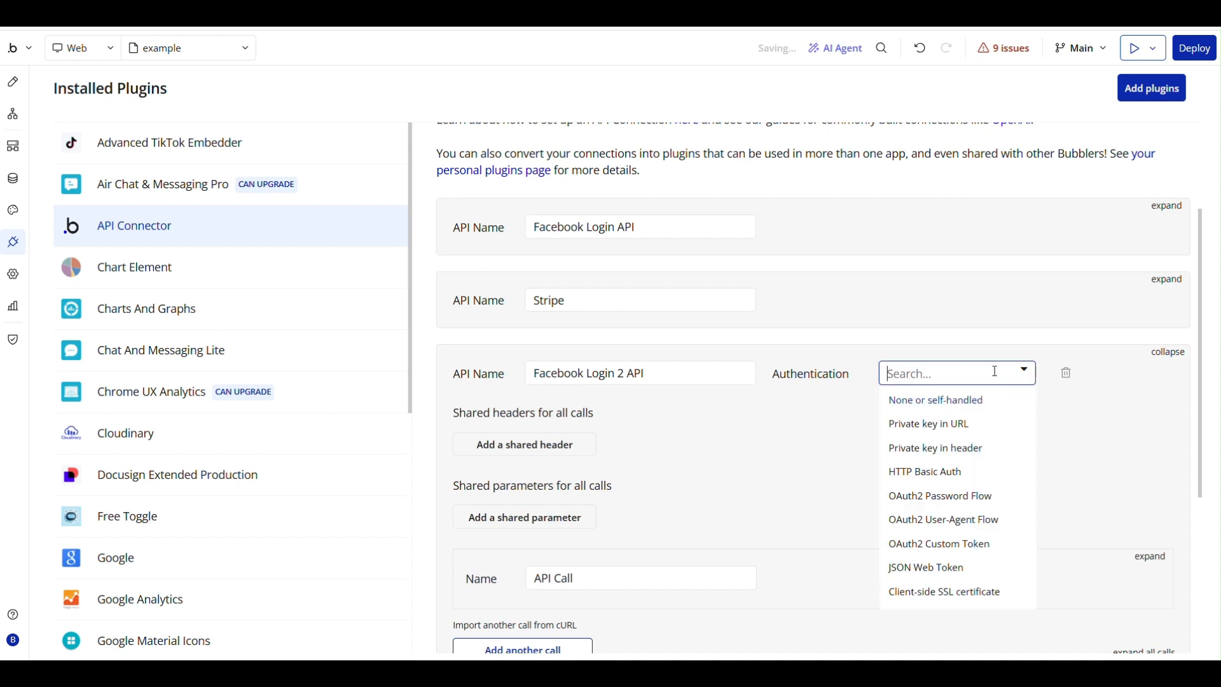
click(970, 521)
scroll(905, 480, down, 3)
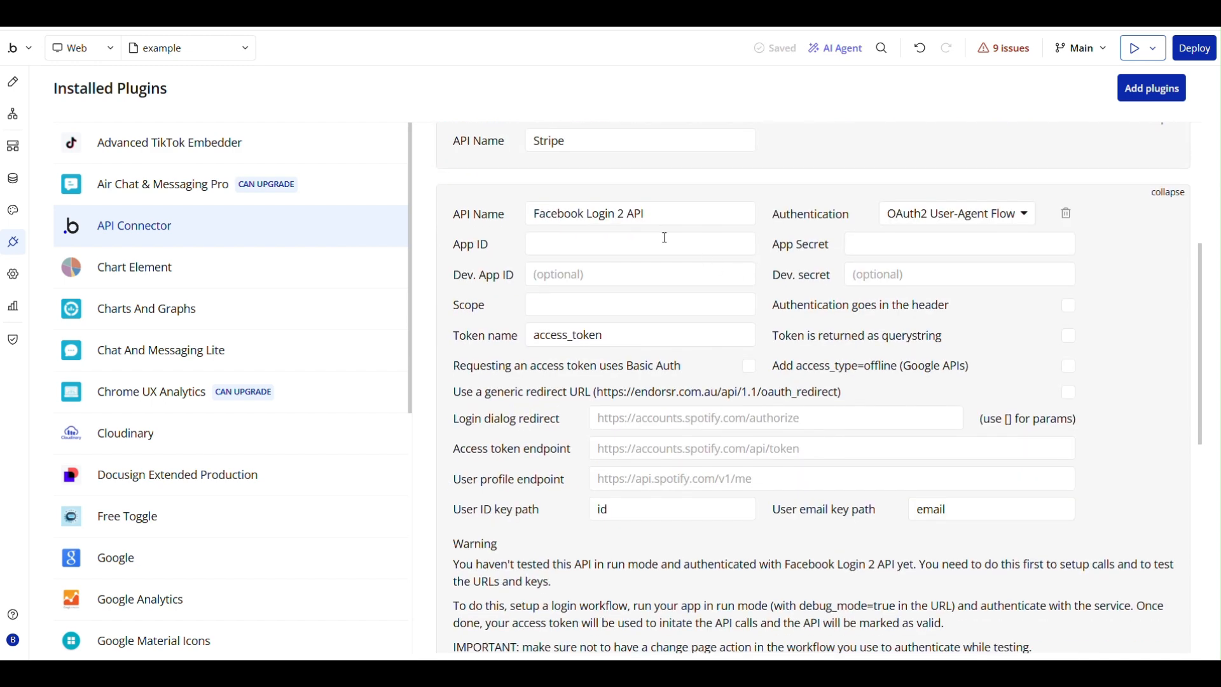
scroll(737, 382, down, 3)
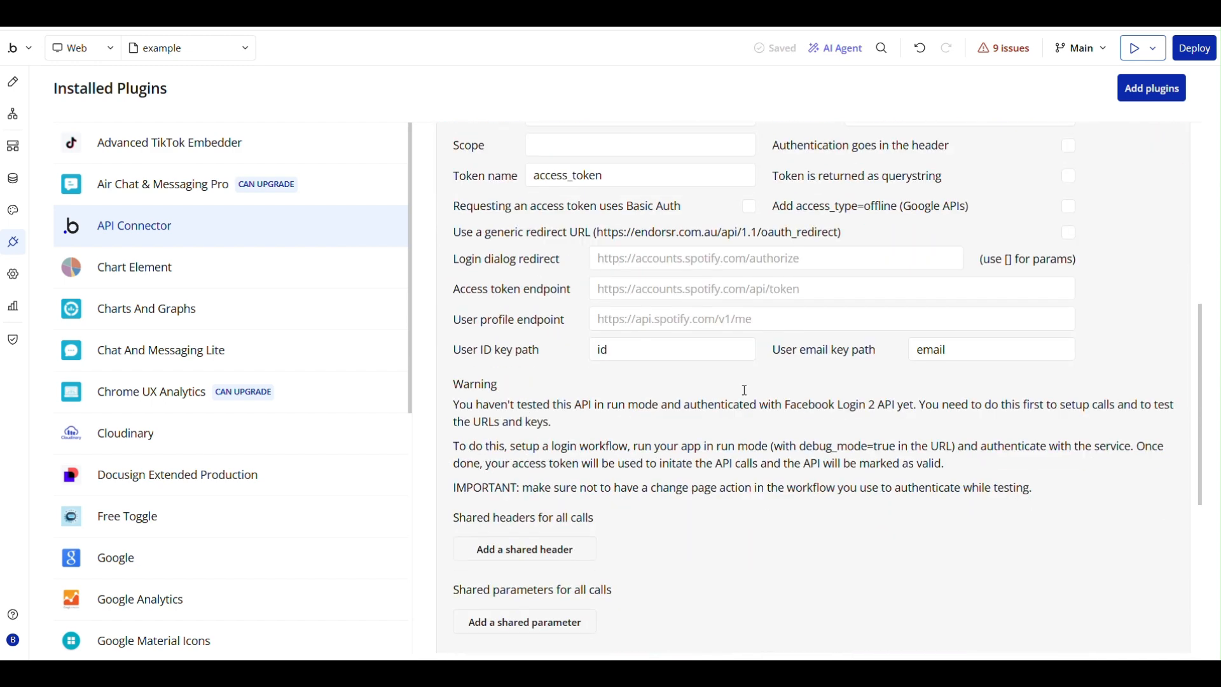
scroll(731, 375, down, 2)
scroll(731, 375, up, 3)
scroll(732, 375, up, 3)
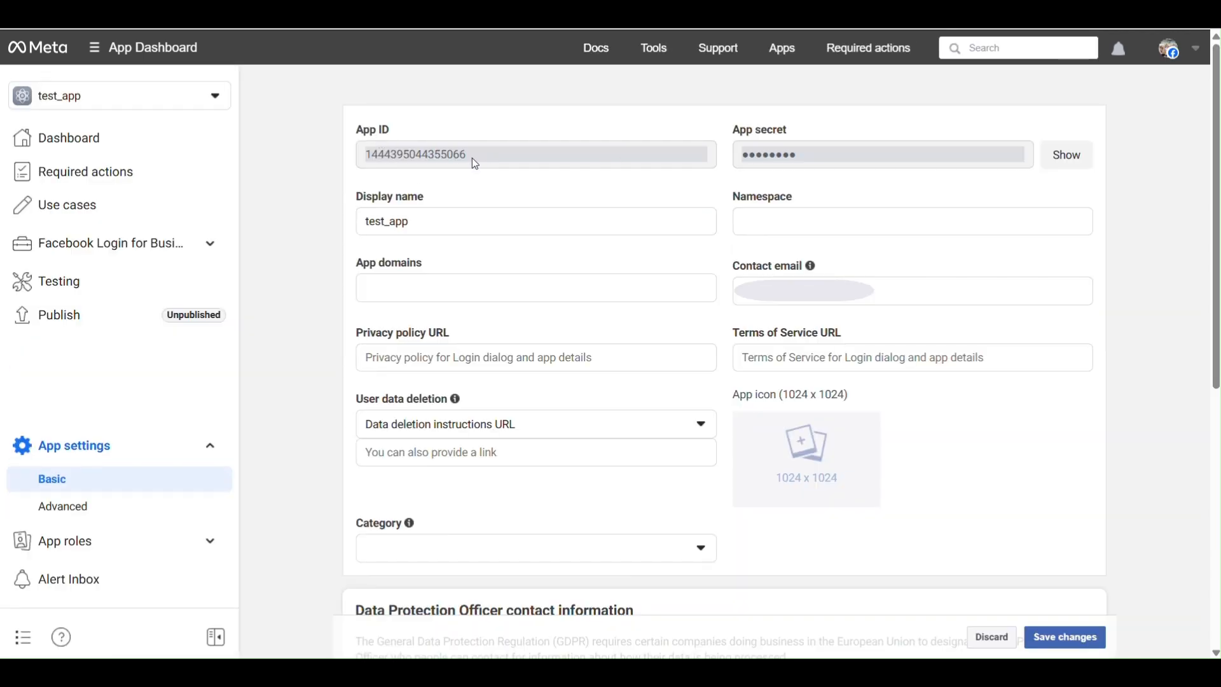
Copy the App ID from the Meta app's basic settings into the App ID and Dev. App ID of Bubble's Facebook Login 2 API.
drag(464, 156, 367, 162)
key(ctrl+c)
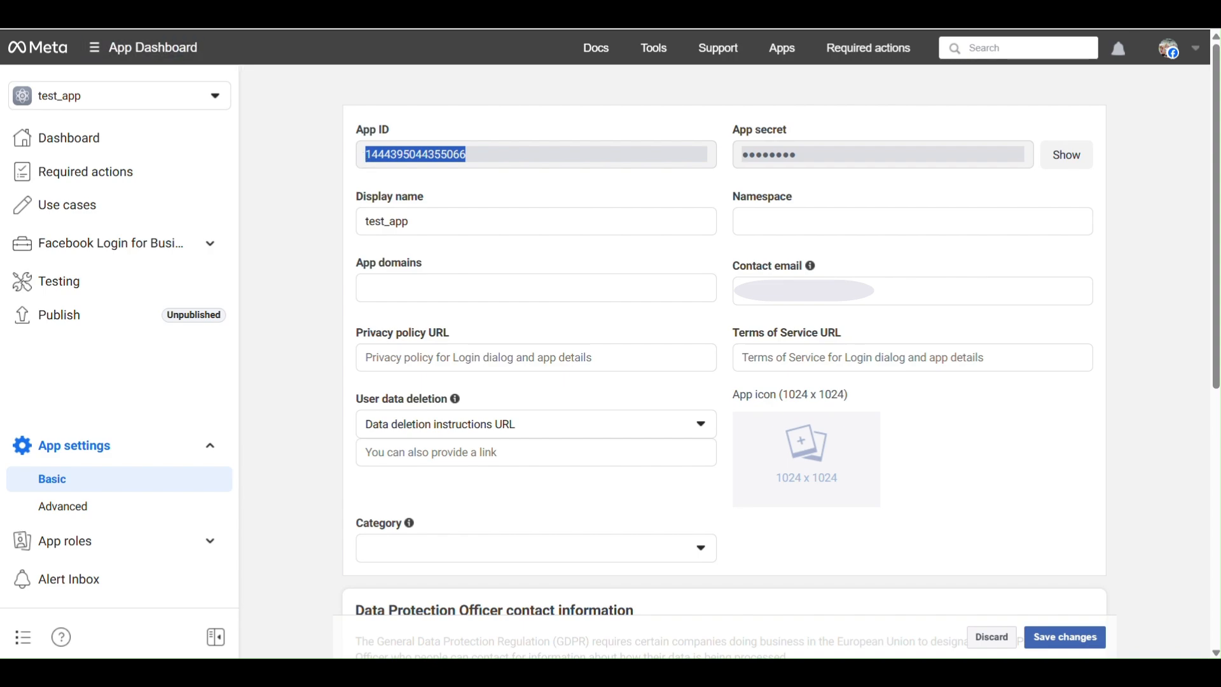
key(ctrl+Tab)
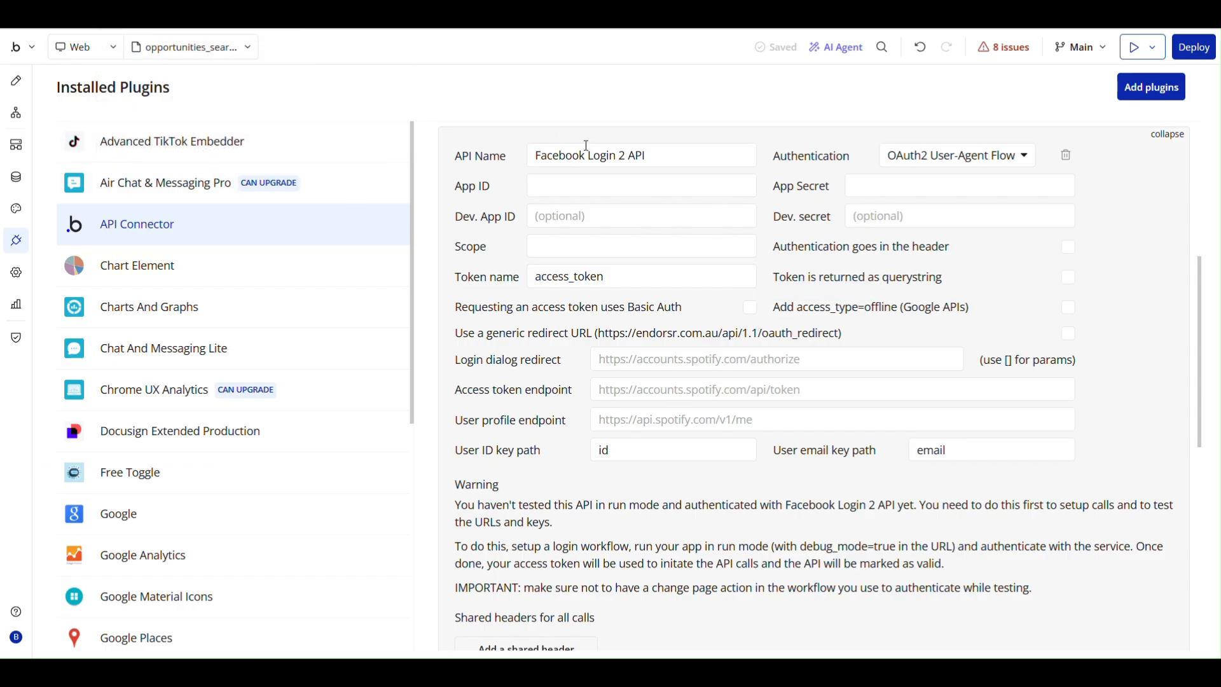
click(552, 198)
key(ctrl+v)
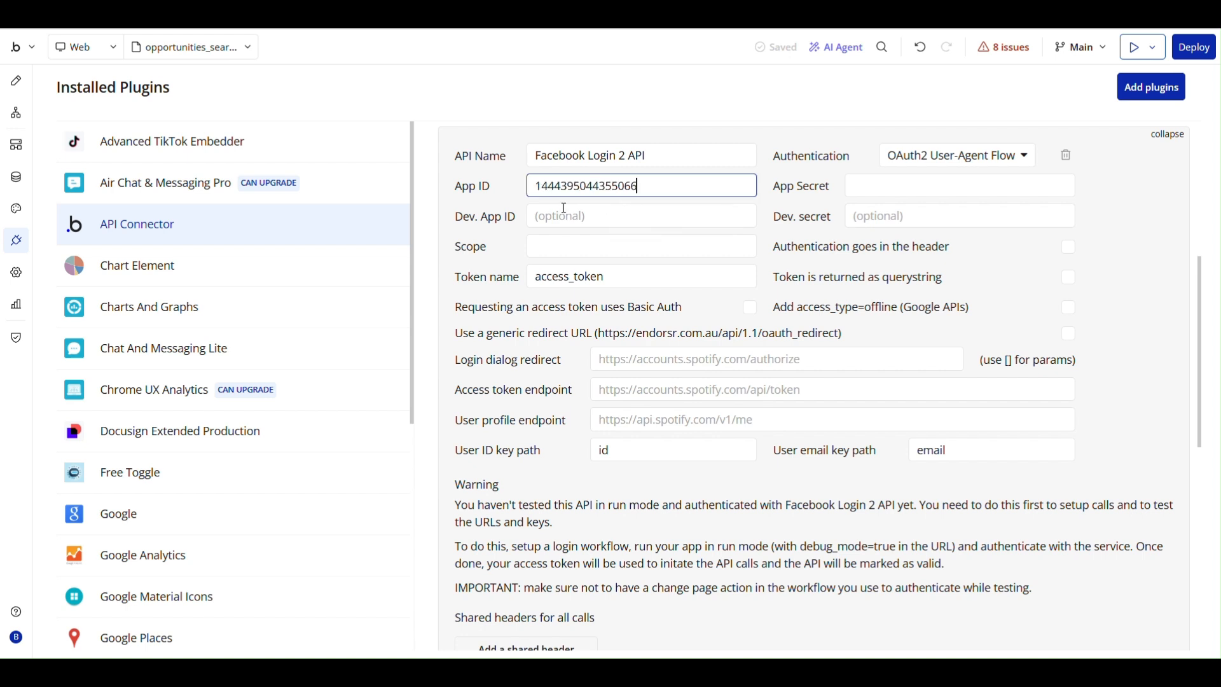
click(567, 215)
key(ctrl+v)
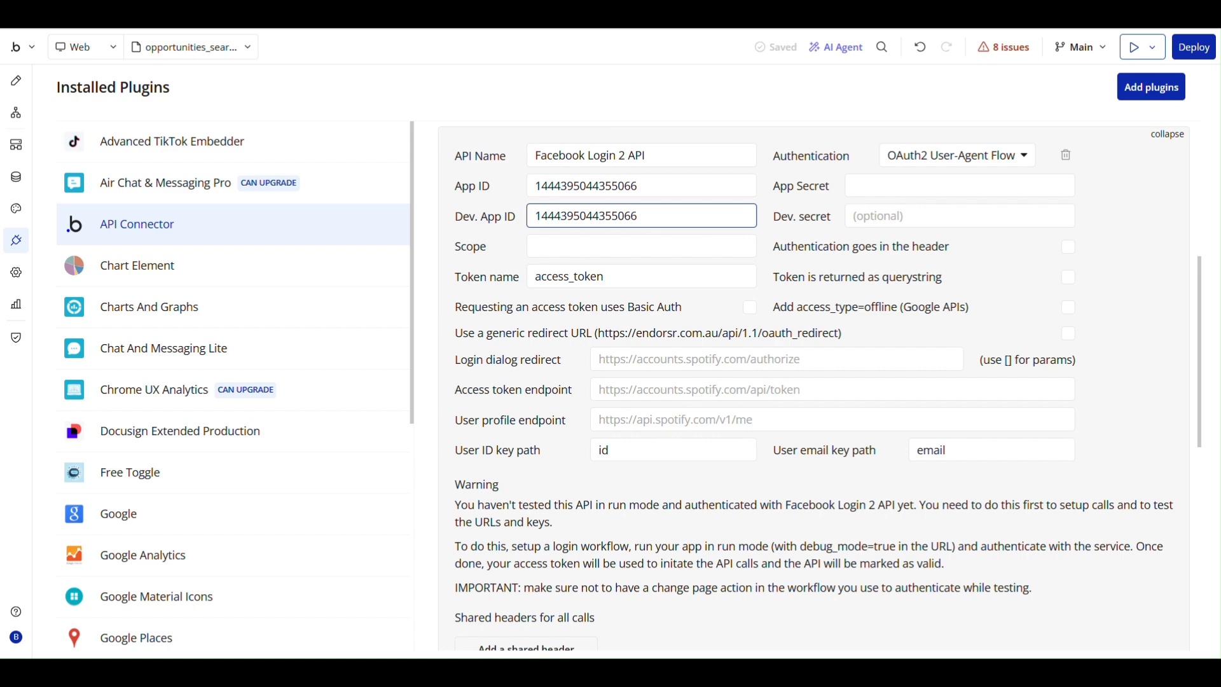
Reveal and copy the app secret in Meta's basic settings, then paste it into the Bubble API's App Secret and Dev. secret.
key(ctrl+Tab)
click(821, 157)
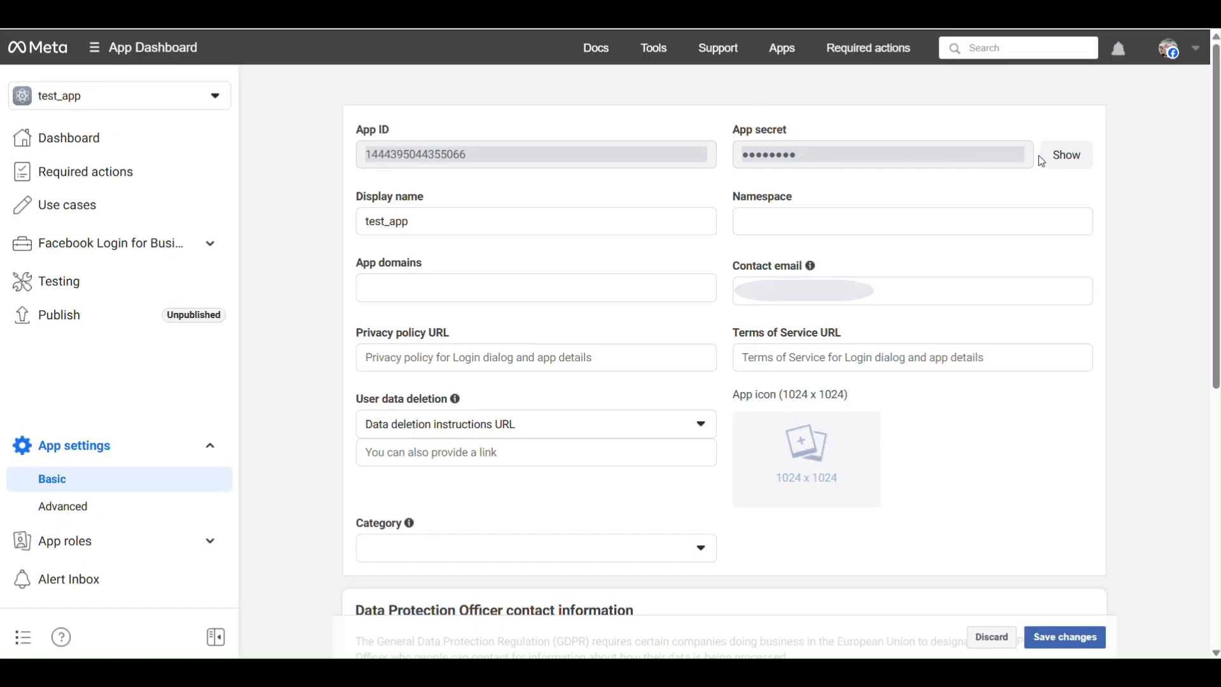
click(1067, 156)
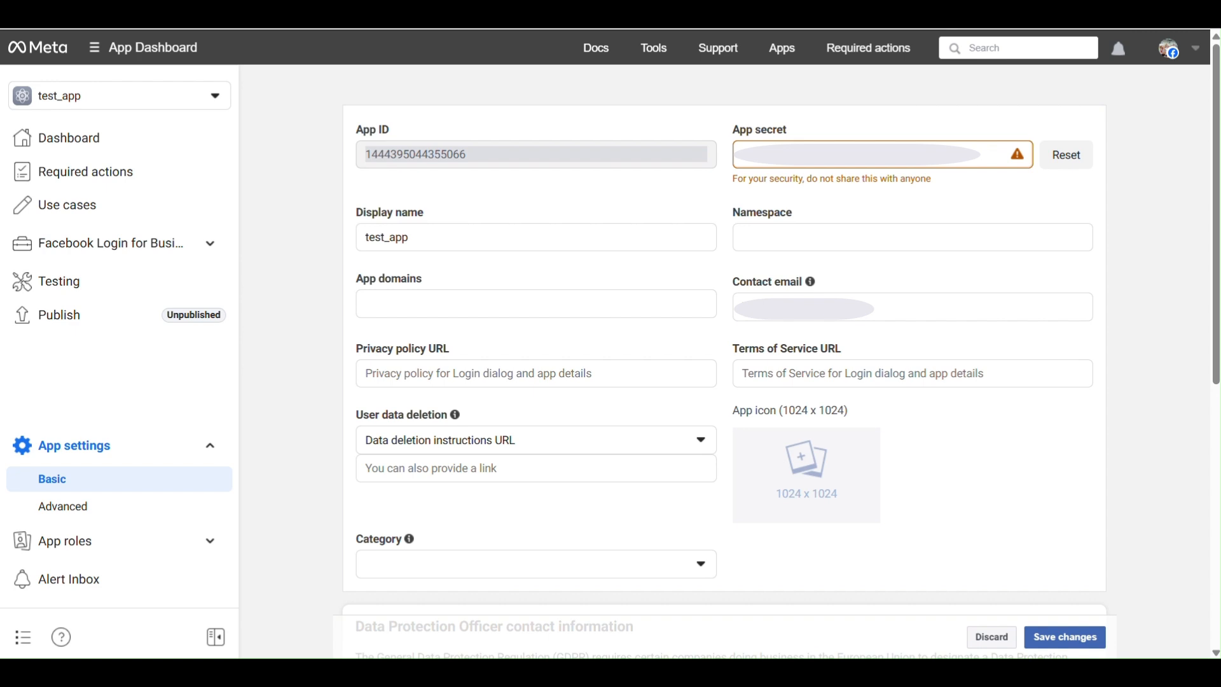
drag(784, 164, 720, 169)
key(ctrl+Tab)
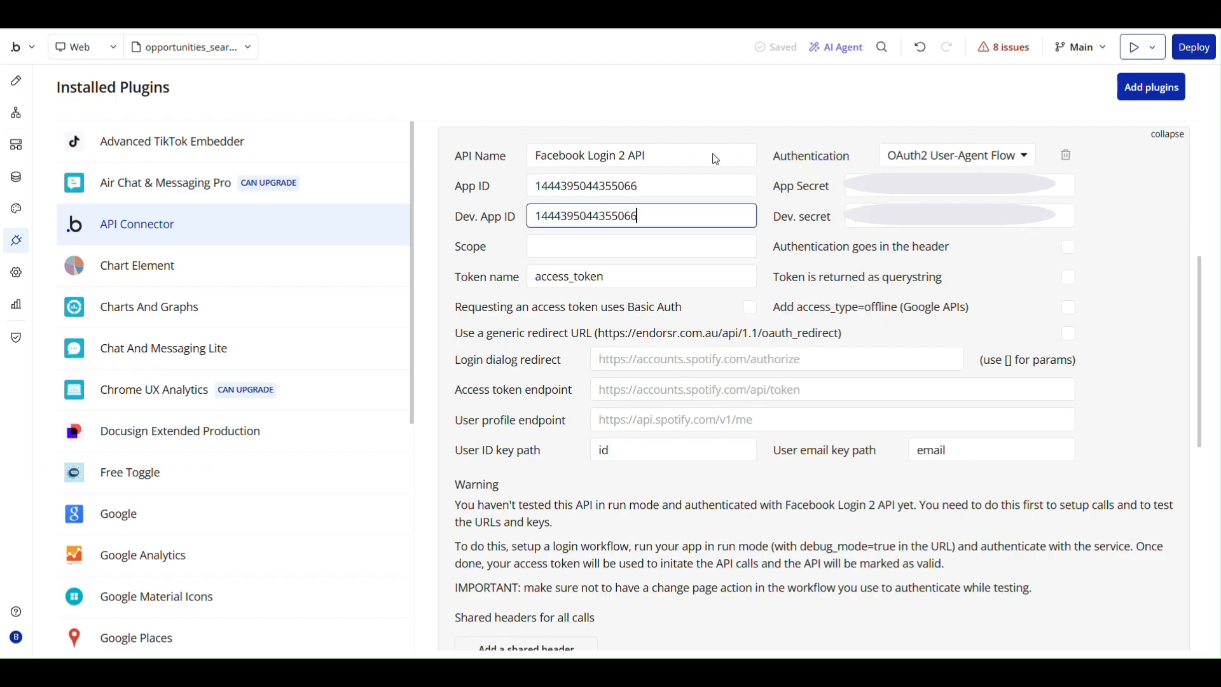
click(858, 191)
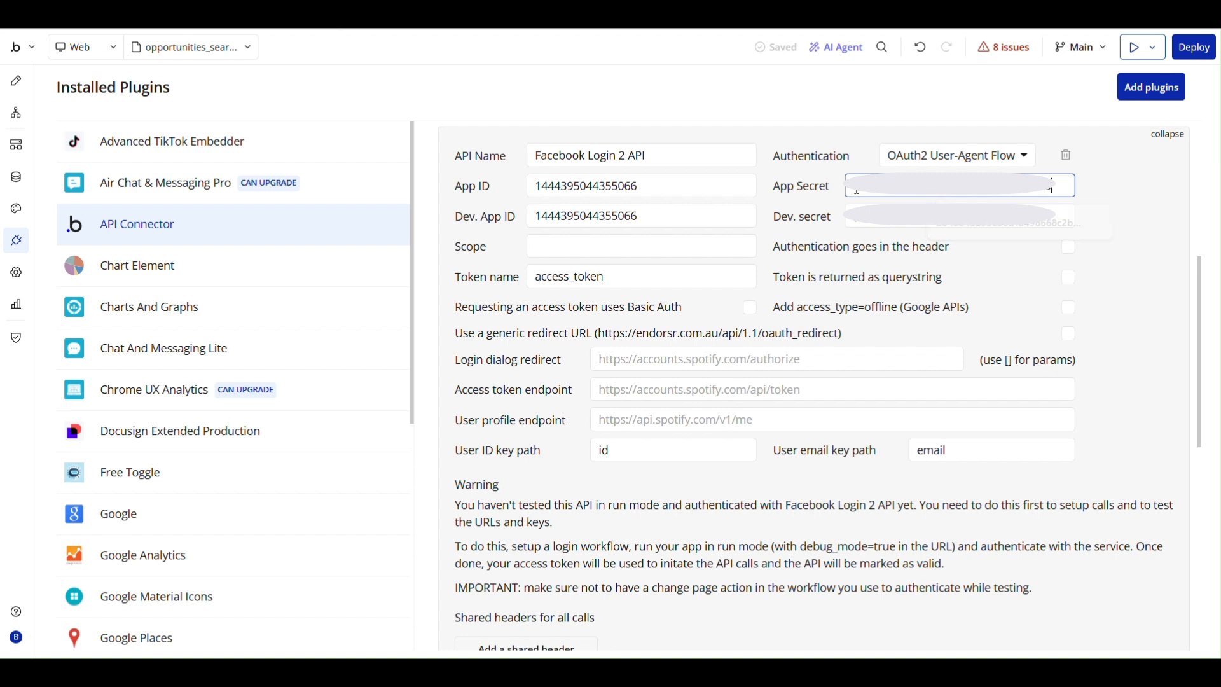
click(866, 223)
key(ctrl+v)
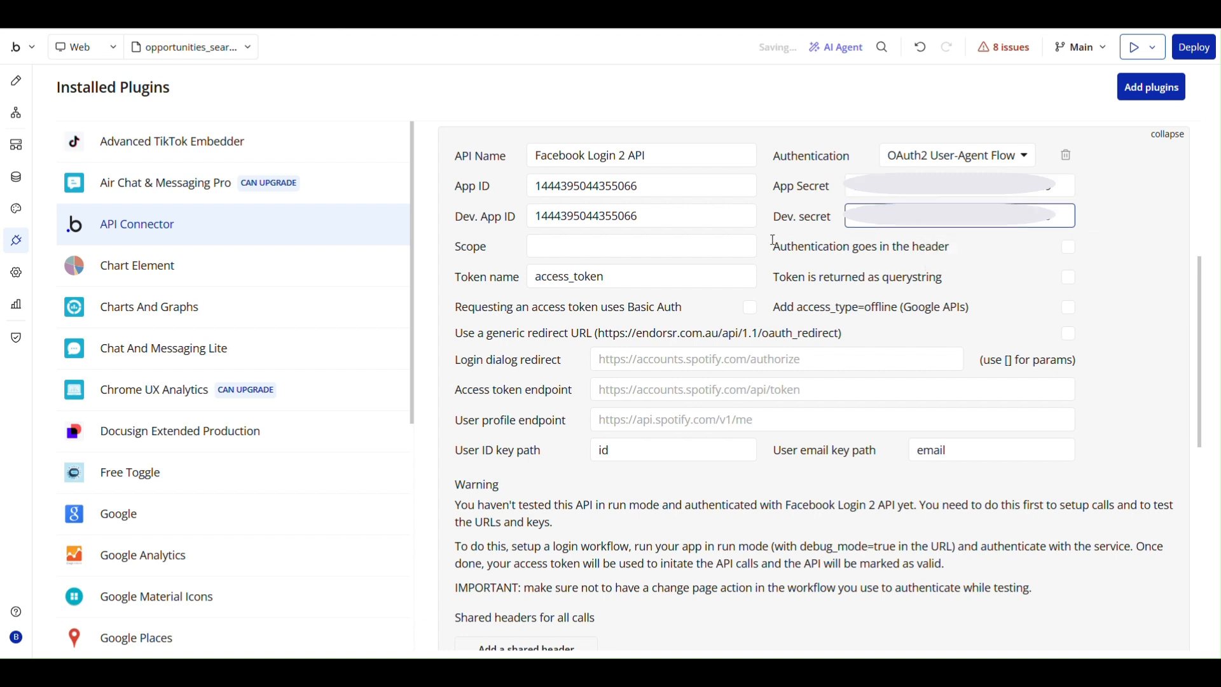
click(785, 241)
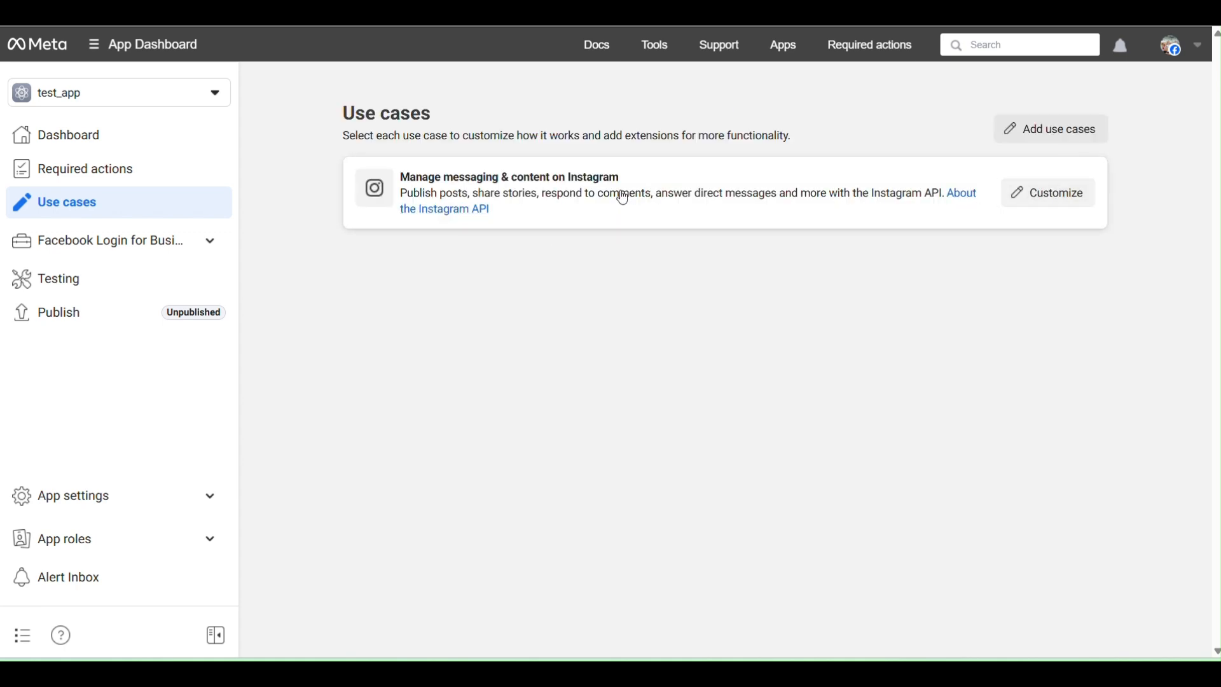
Open the Instagram use case's permissions and add Business Asset User Profile Access and Instagram Public Content Access.
click(1059, 200)
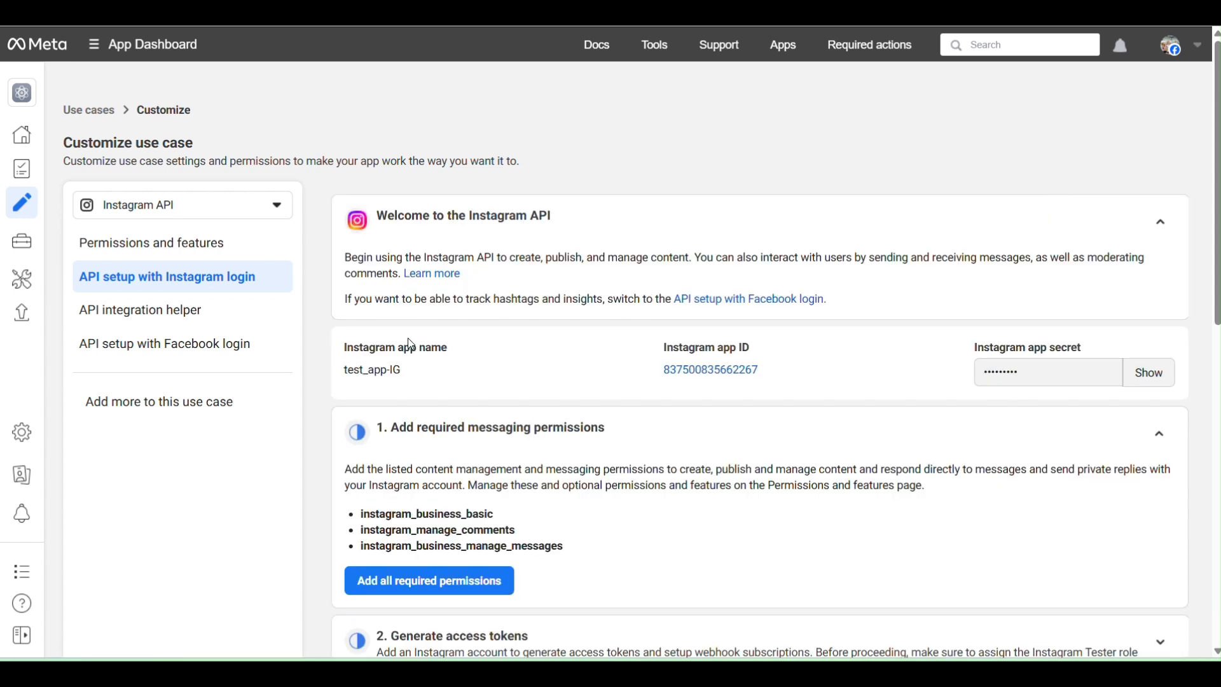
click(168, 244)
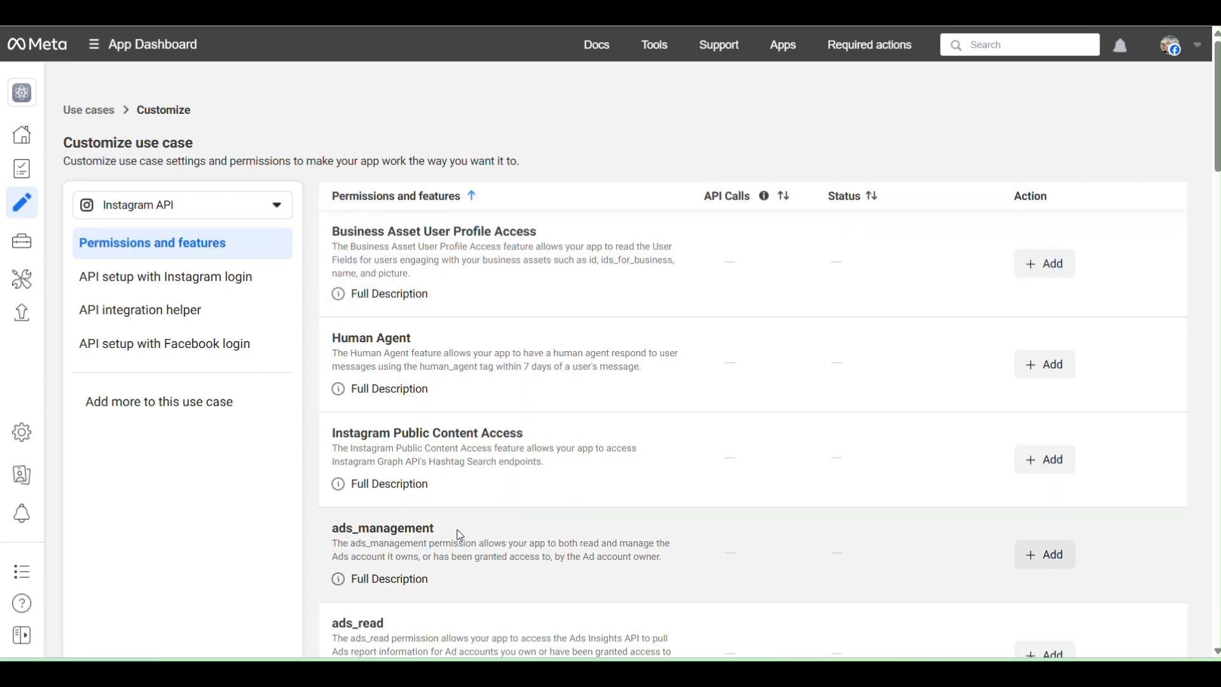
scroll(458, 389, down, 3)
scroll(457, 390, up, 3)
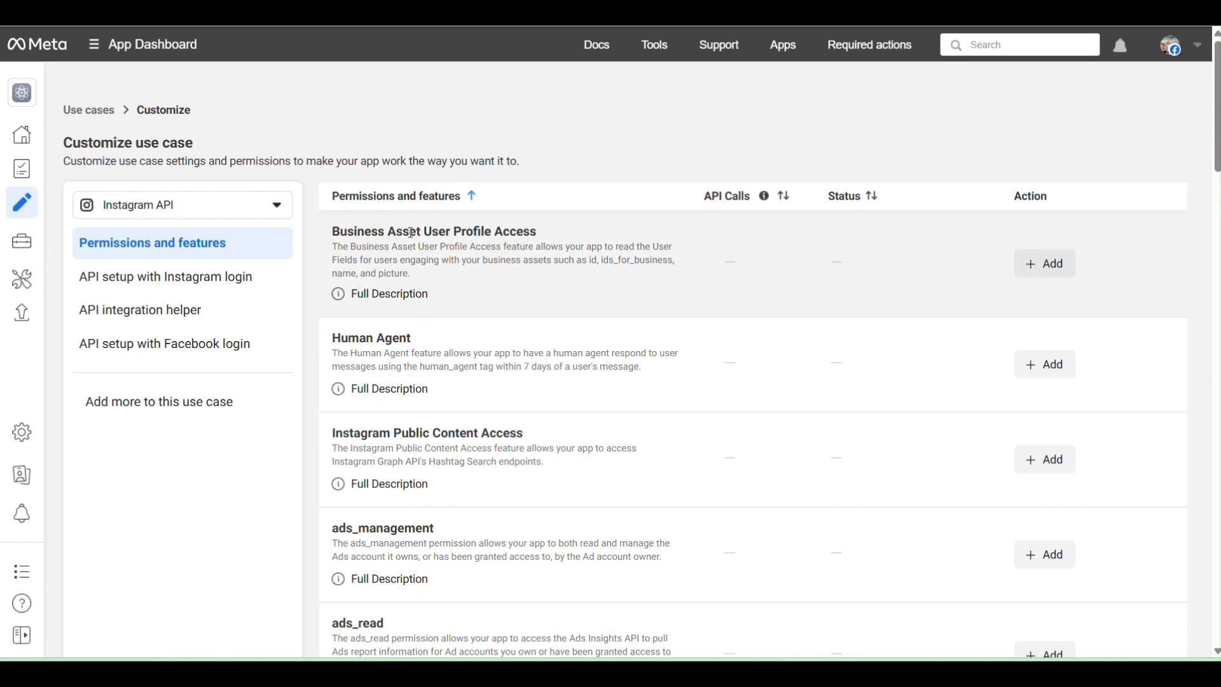
click(1048, 263)
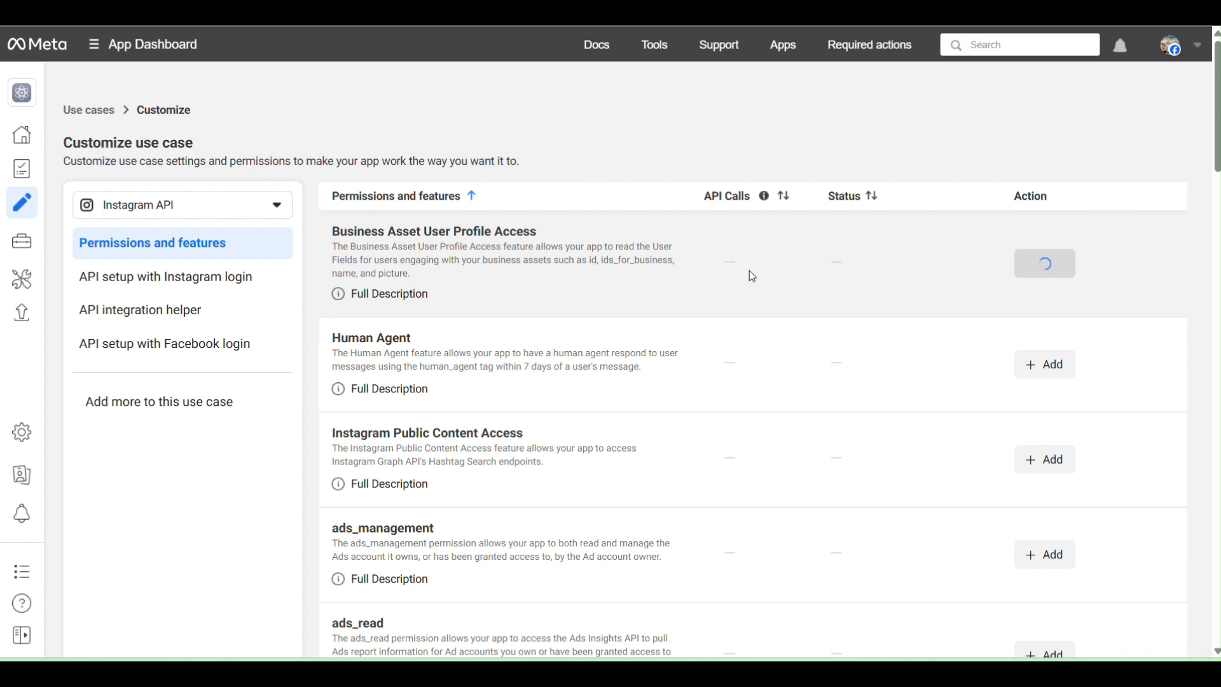
scroll(737, 274, down, 1)
click(1046, 380)
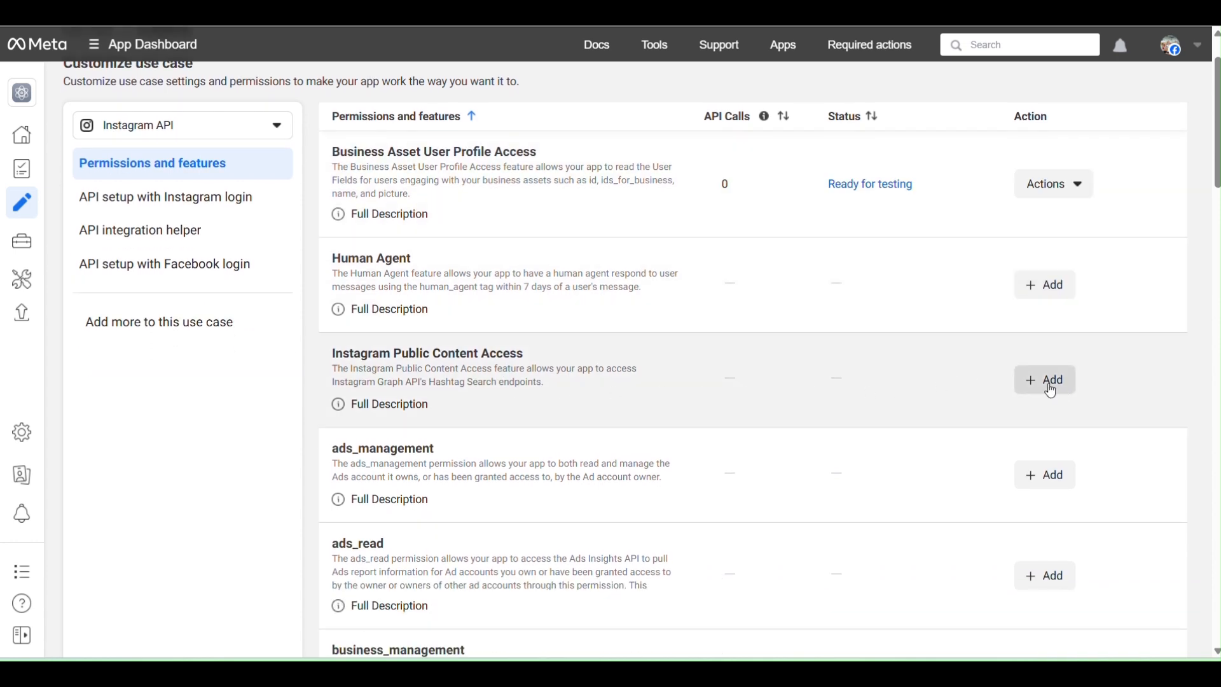
Add the business_management, email and instagram_basic permissions to the Instagram use case.
scroll(641, 347, down, 2)
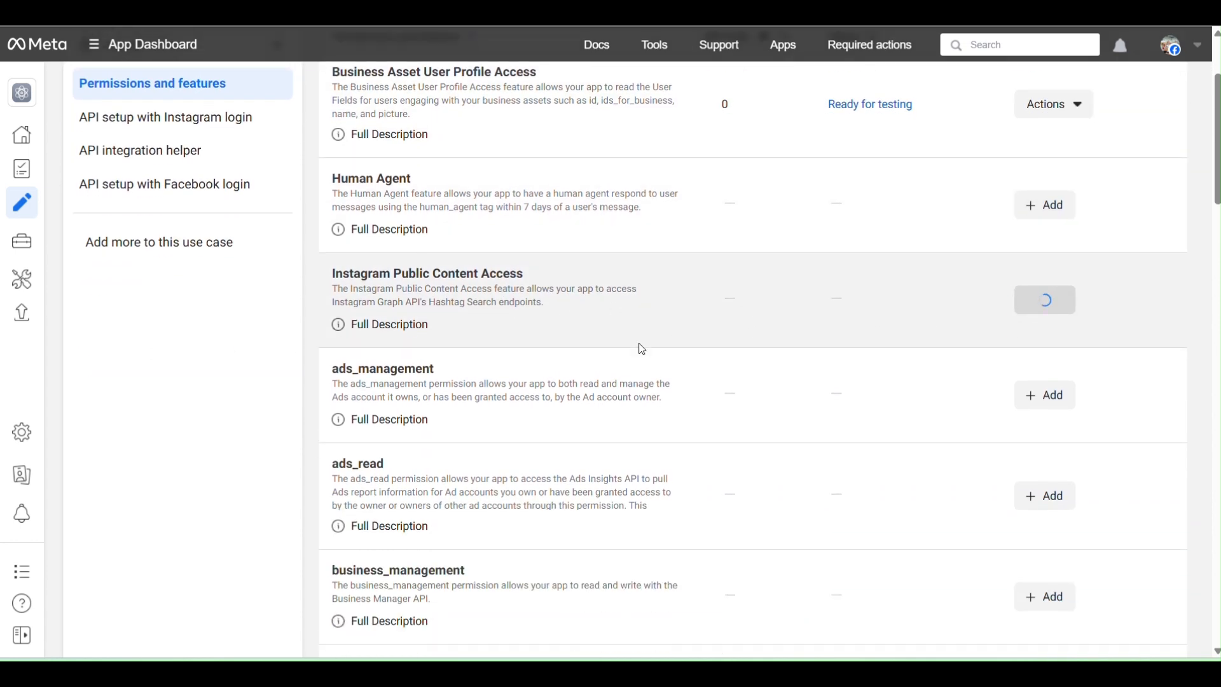
scroll(485, 217, down, 1)
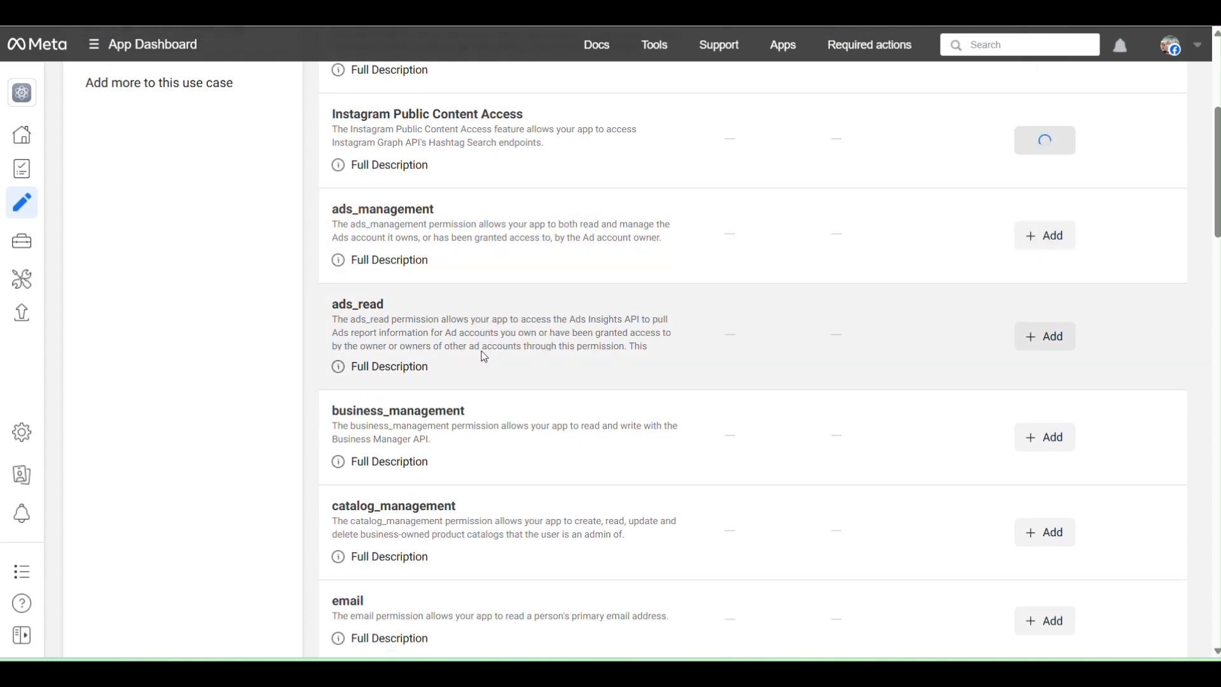
scroll(499, 357, down, 1)
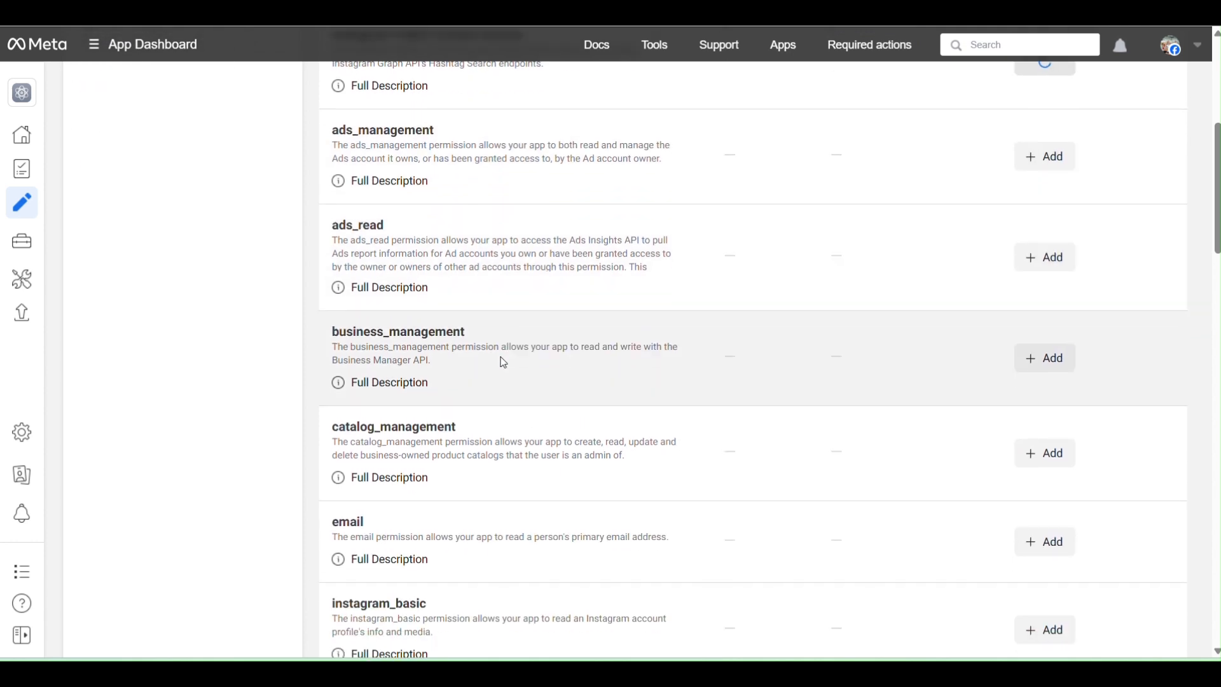
click(1042, 356)
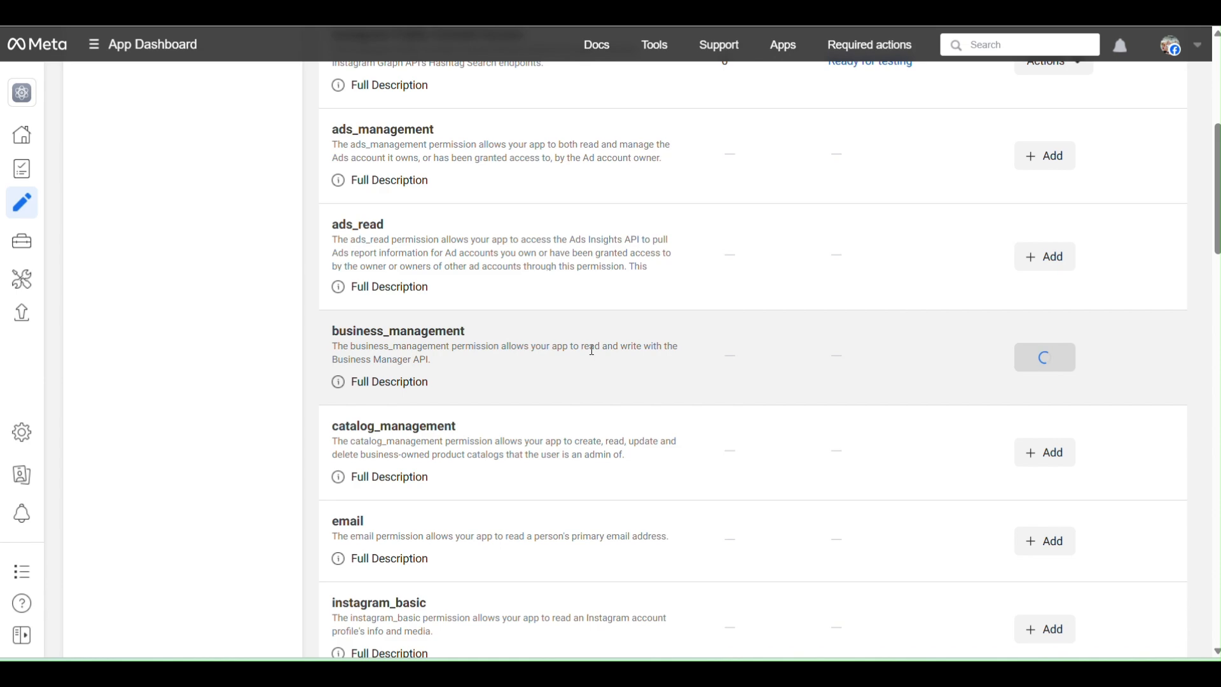
scroll(591, 349, down, 2)
scroll(591, 349, up, 2)
scroll(592, 349, down, 2)
click(1044, 382)
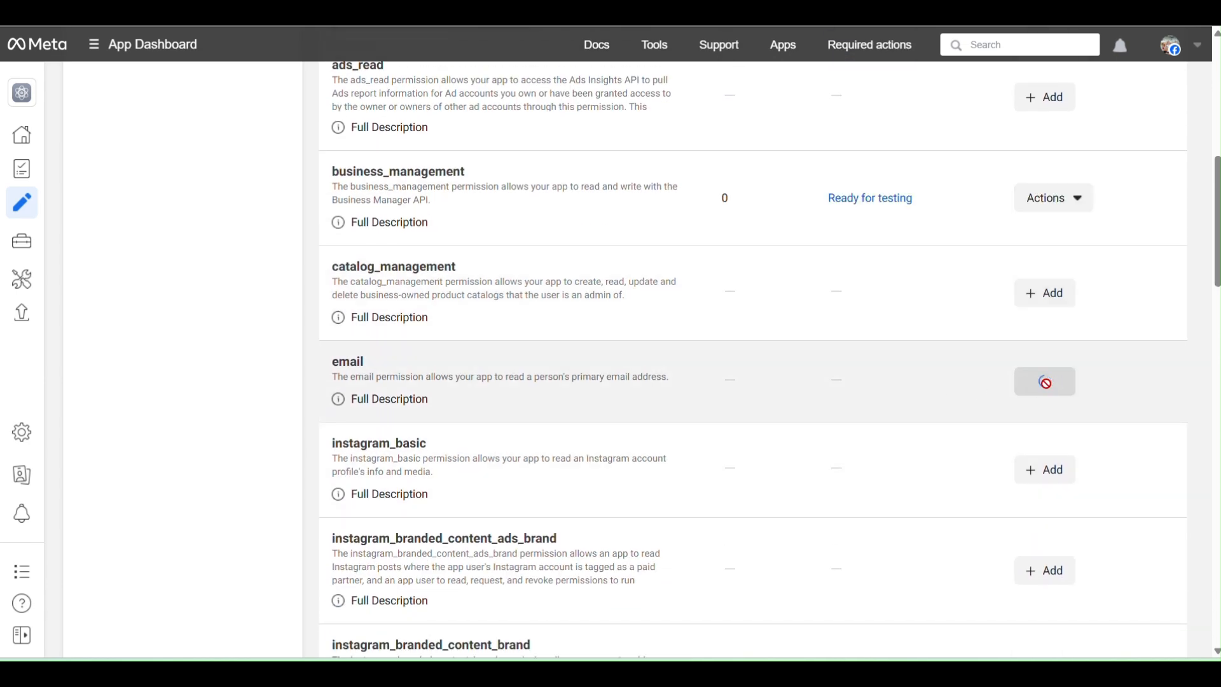
scroll(505, 346, down, 1)
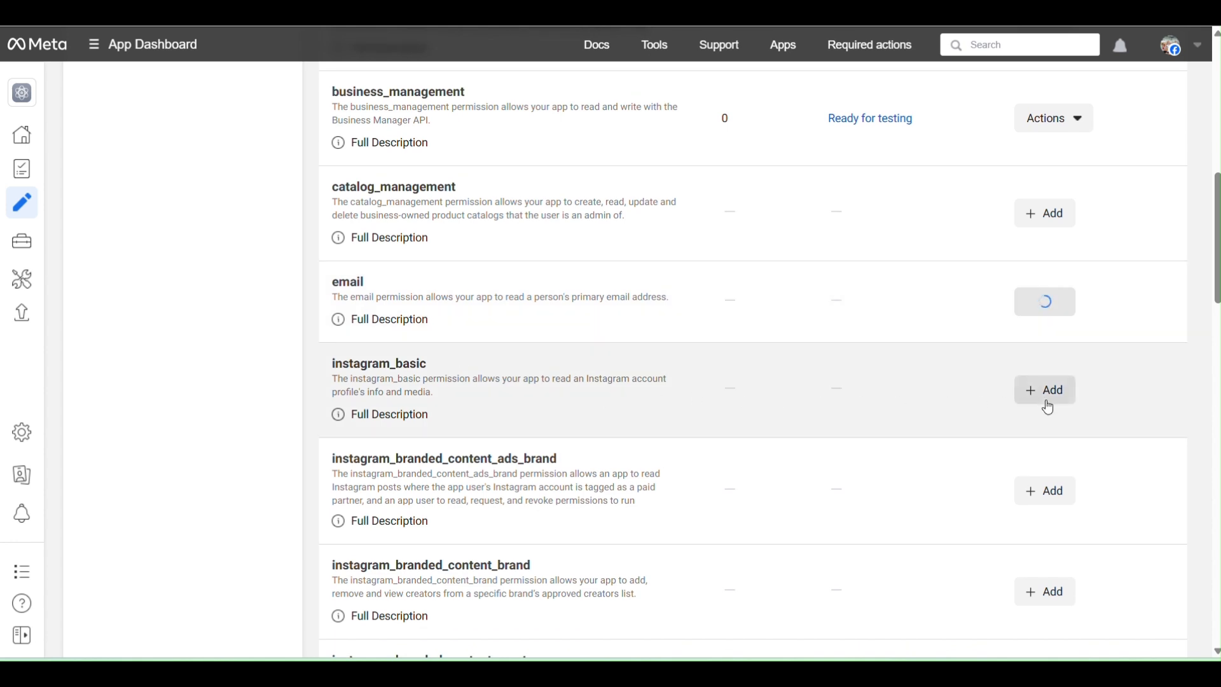
click(1045, 390)
Add the instagram_business_basic and instagram_business_manage_insights permissions to the Instagram use case.
scroll(720, 413, down, 1)
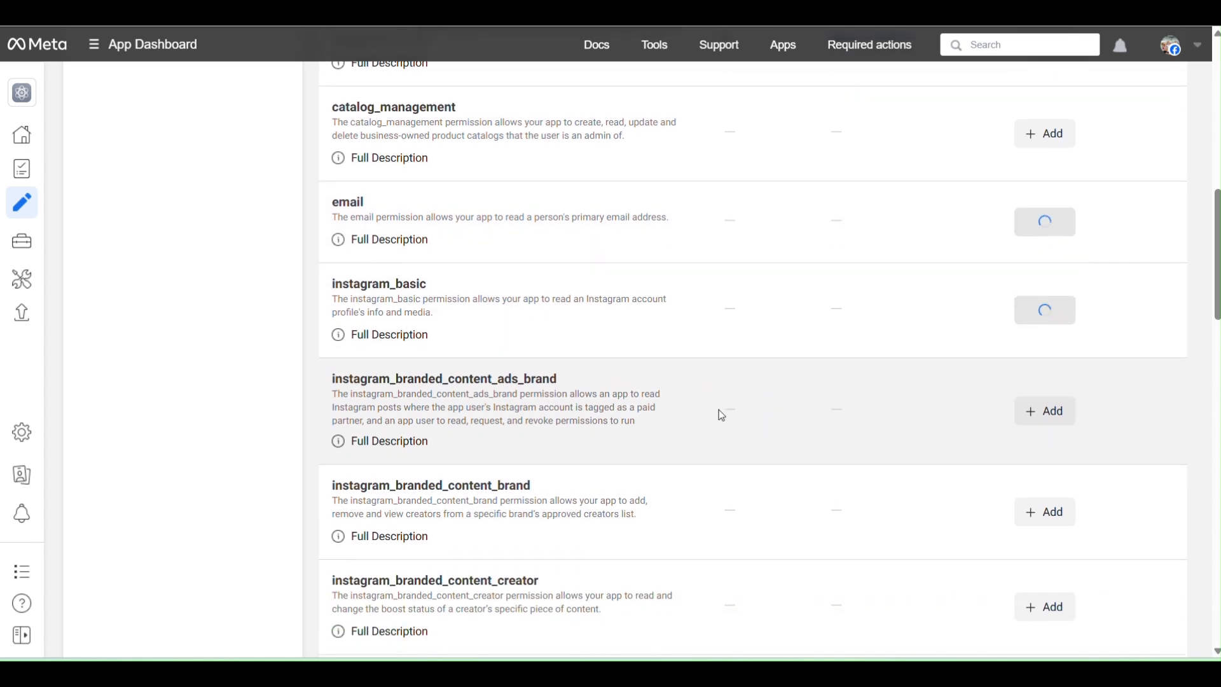
scroll(705, 411, down, 1)
scroll(601, 442, down, 2)
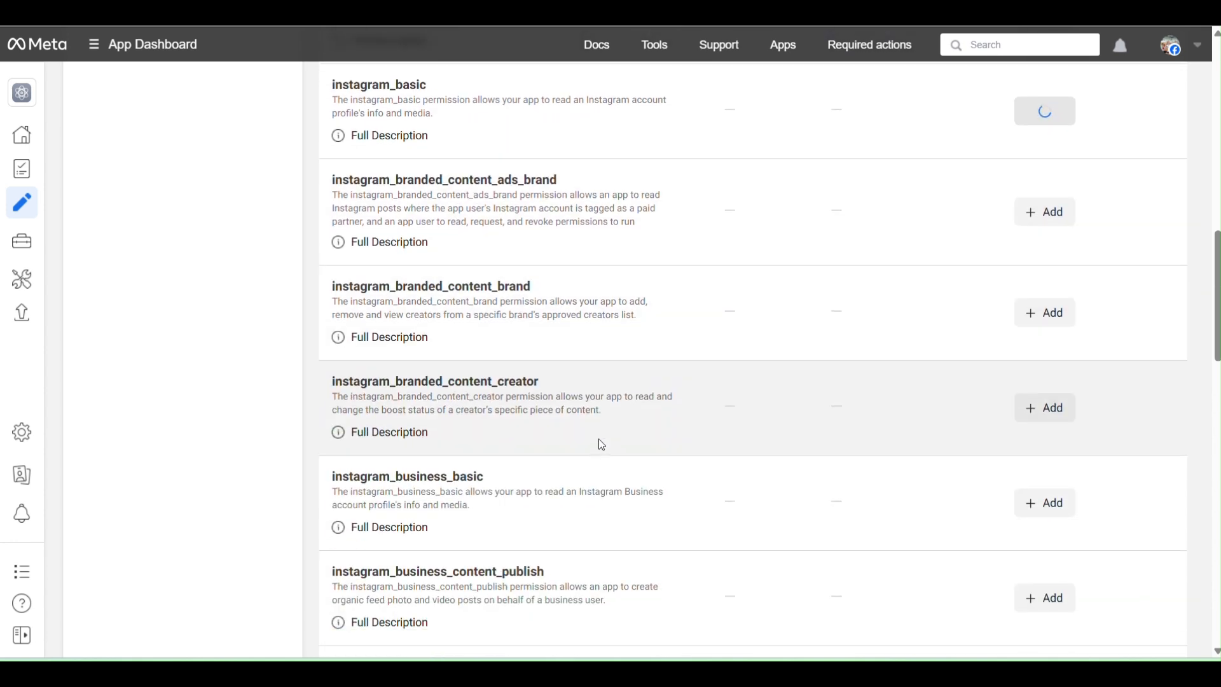
scroll(602, 444, down, 2)
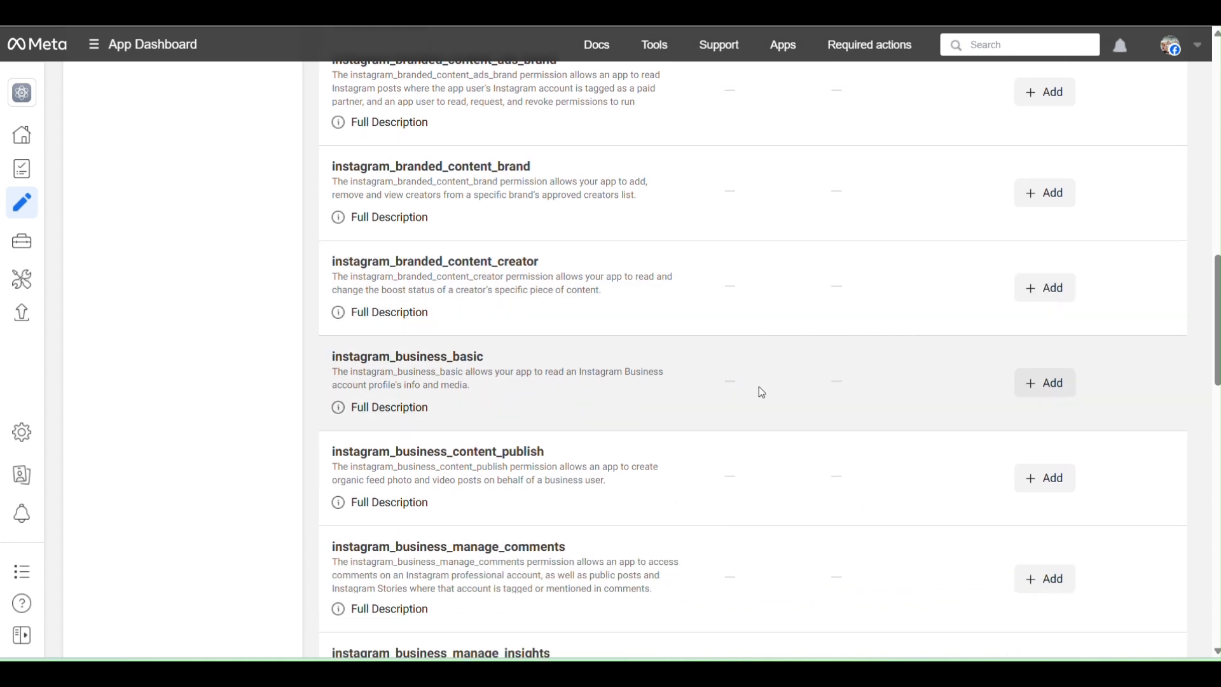
click(1045, 382)
scroll(763, 408, down, 1)
scroll(766, 414, down, 4)
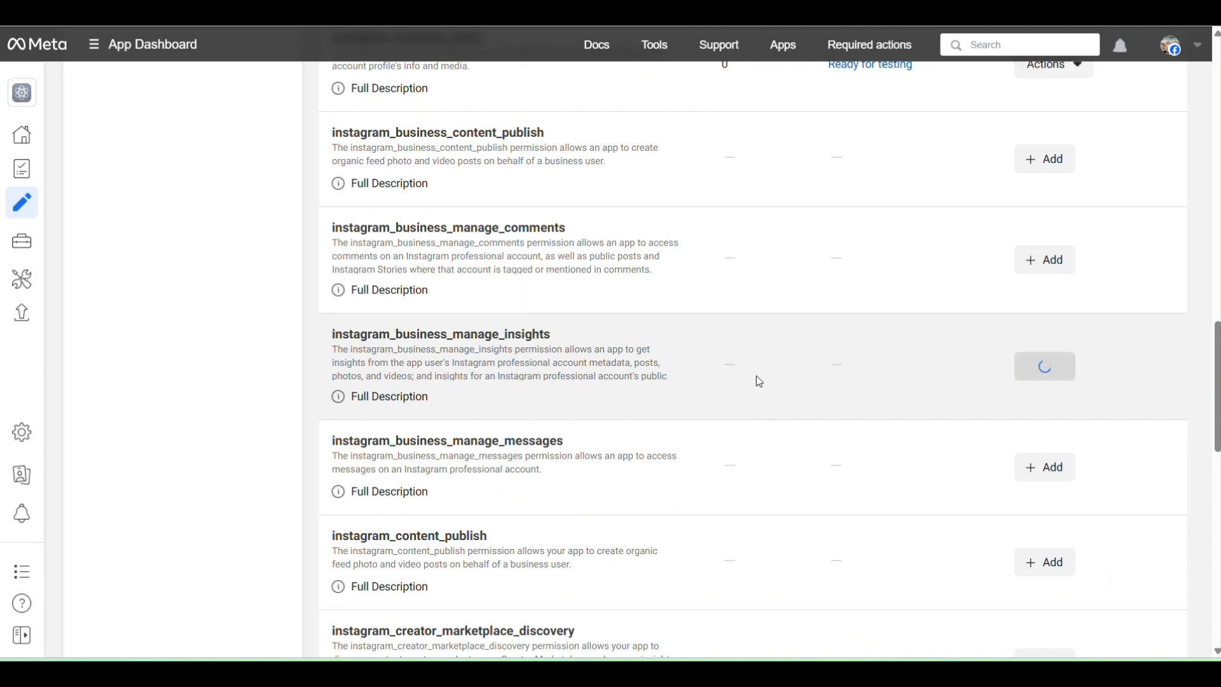
Add the instagram_manage_insights, pages_read_engagement and pages_show_list permissions to the Instagram use case.
scroll(757, 376, down, 3)
scroll(758, 382, down, 4)
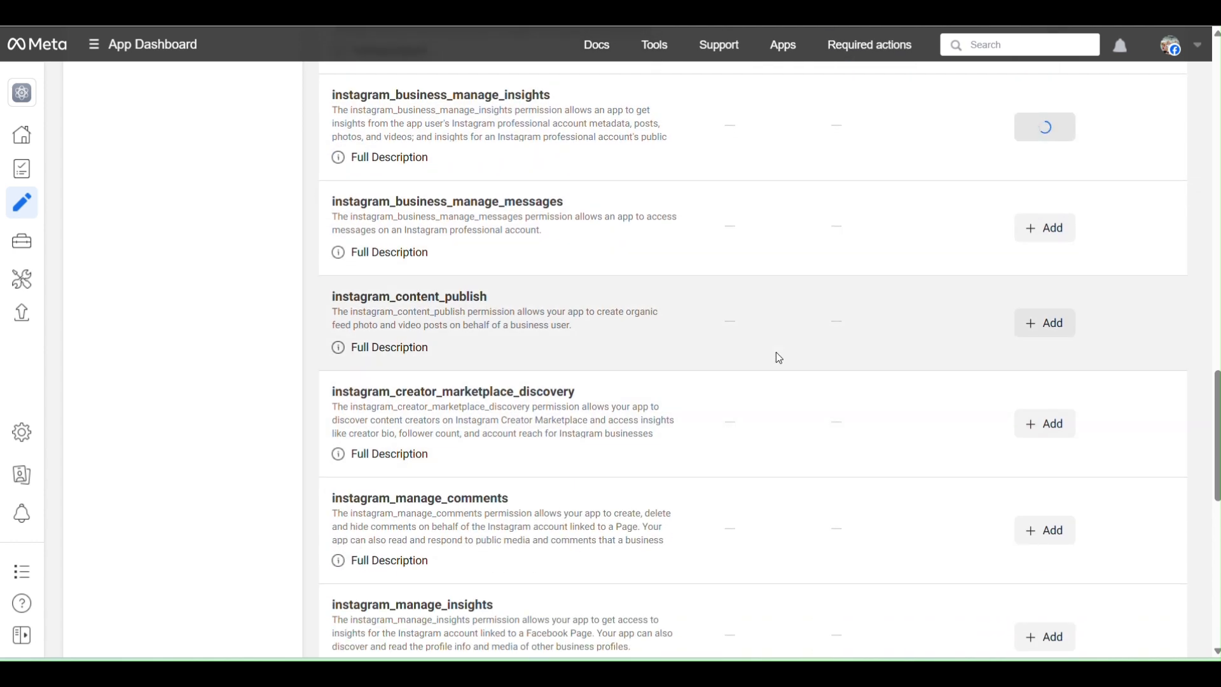
scroll(656, 355, down, 3)
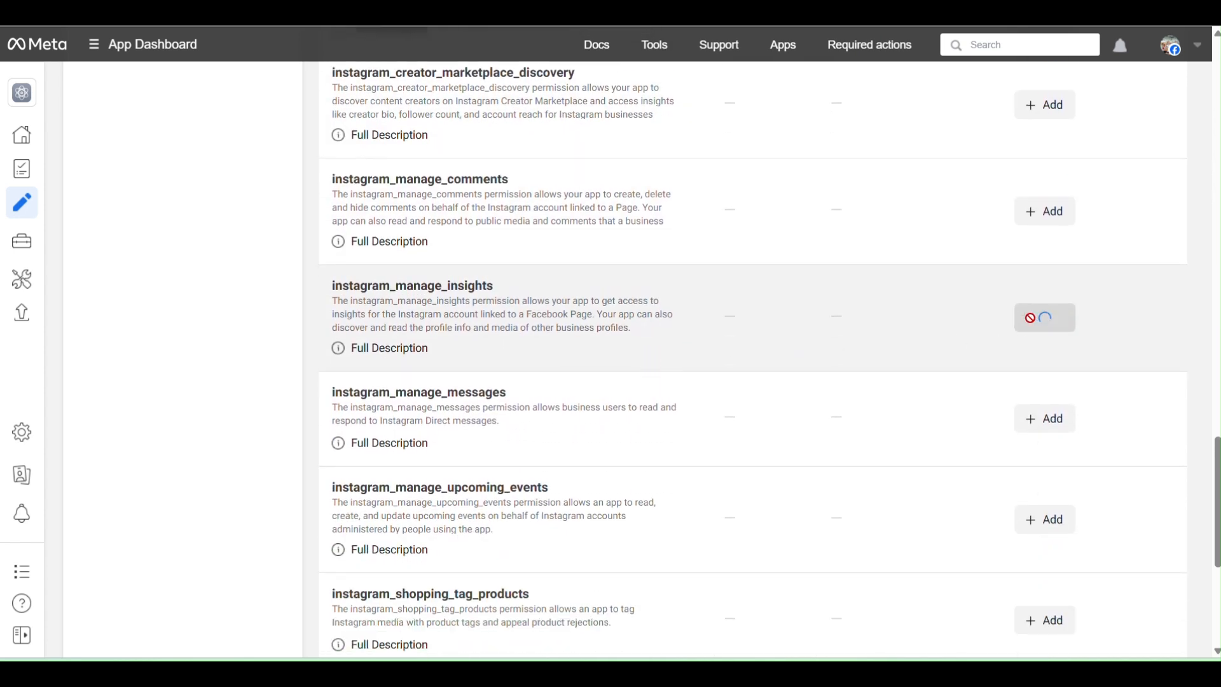
scroll(712, 379, down, 3)
scroll(713, 380, down, 3)
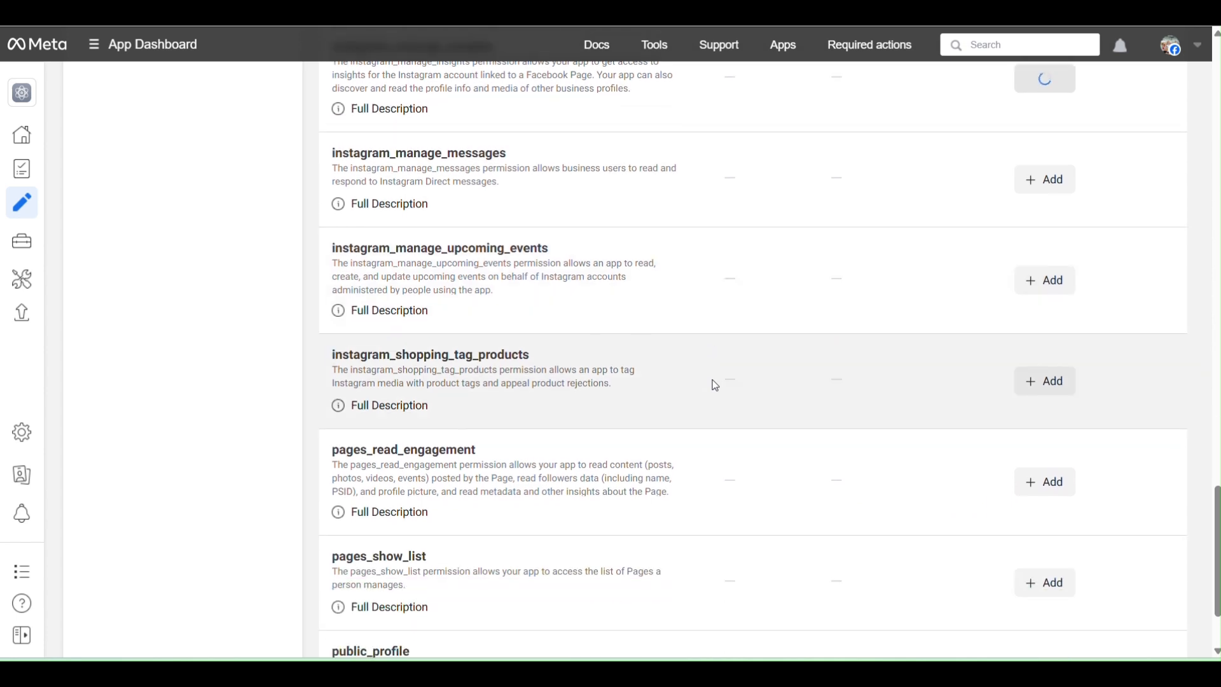
click(1050, 402)
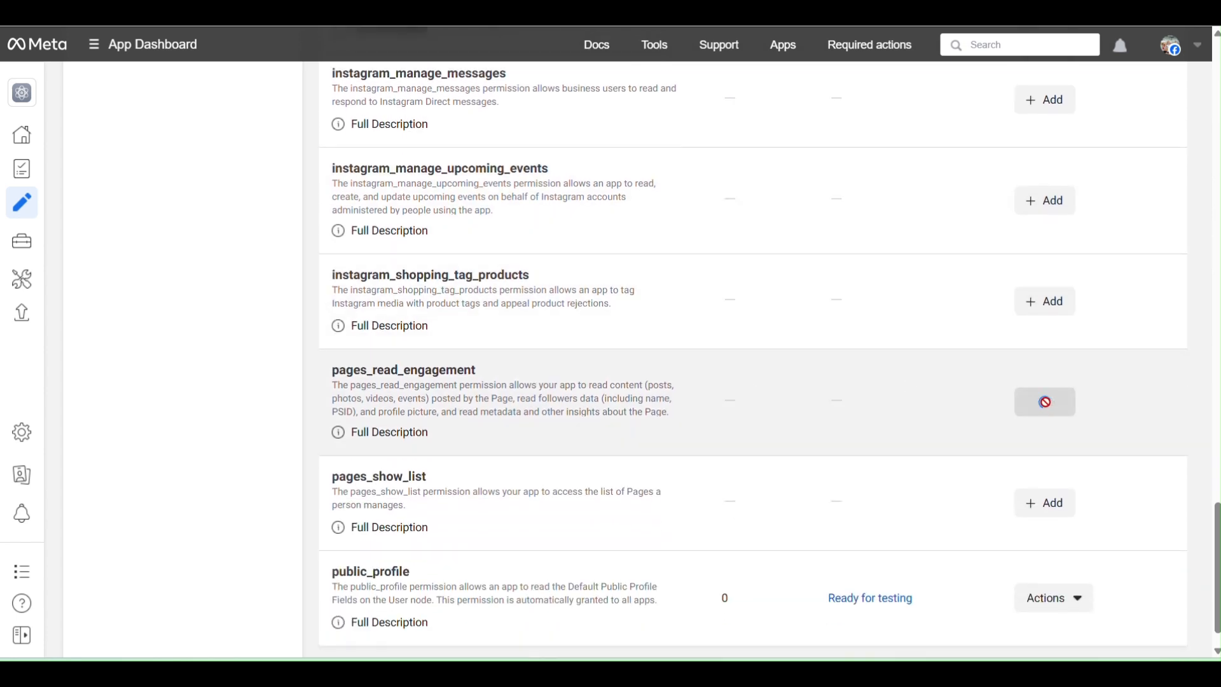
scroll(307, 421, down, 1)
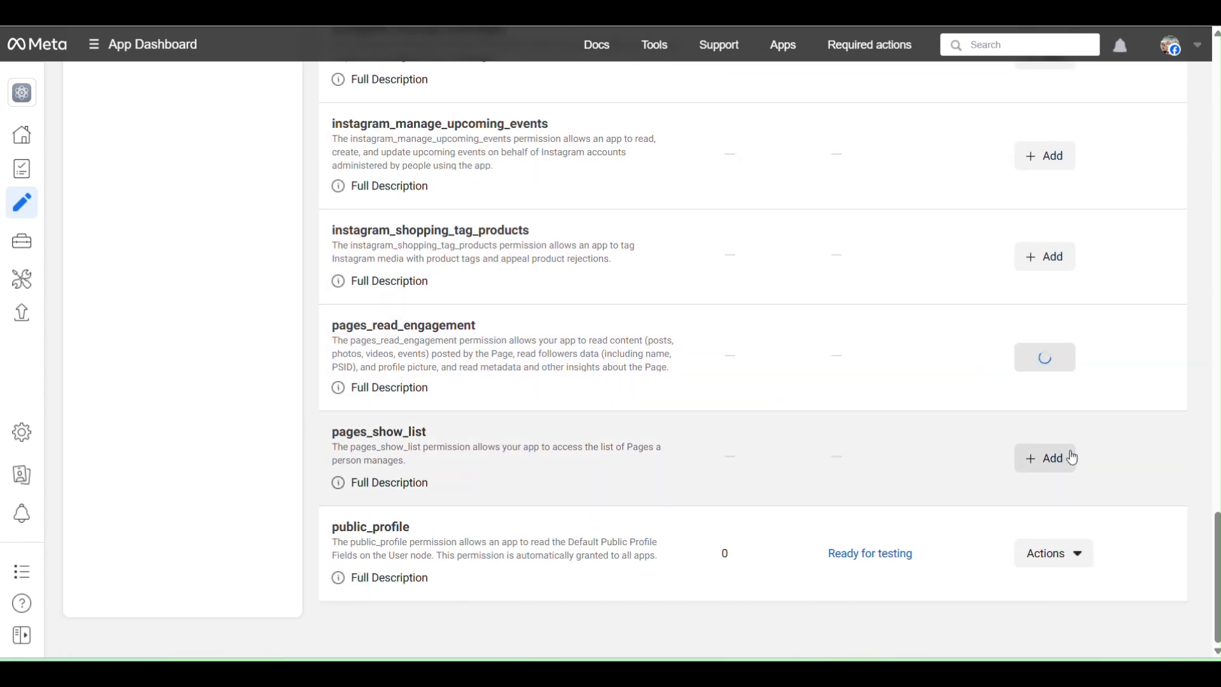
click(1049, 458)
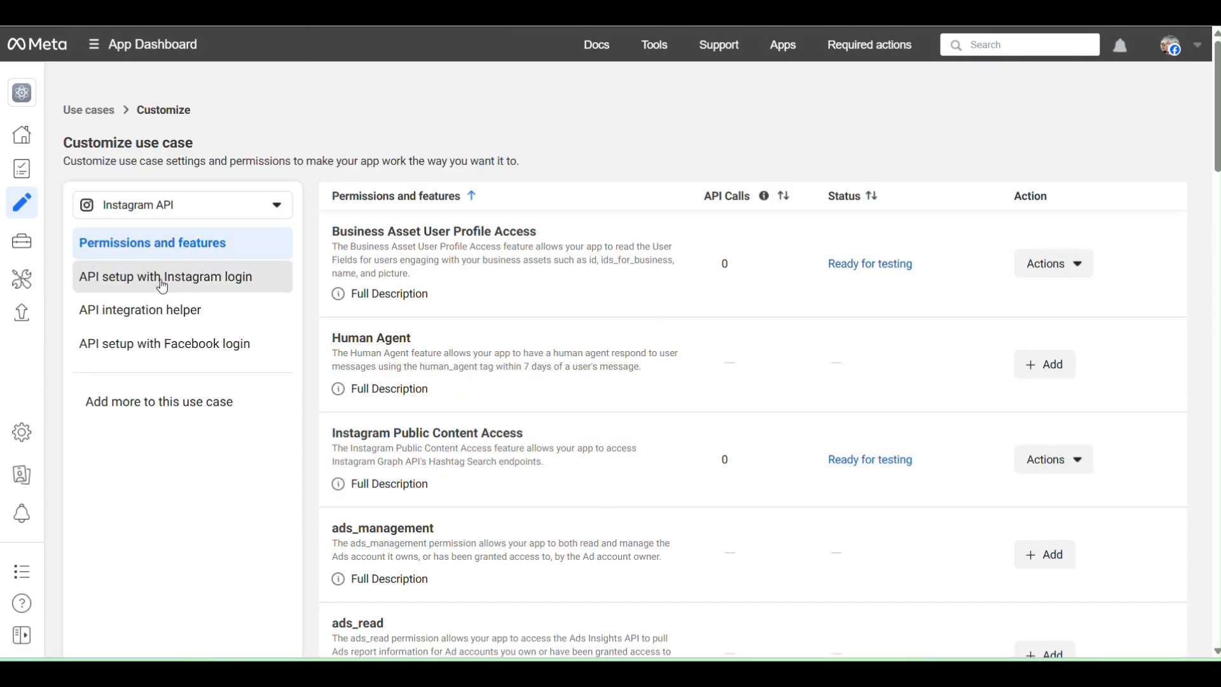
Add all required messaging permissions under the use case's API setup with Instagram login.
click(148, 284)
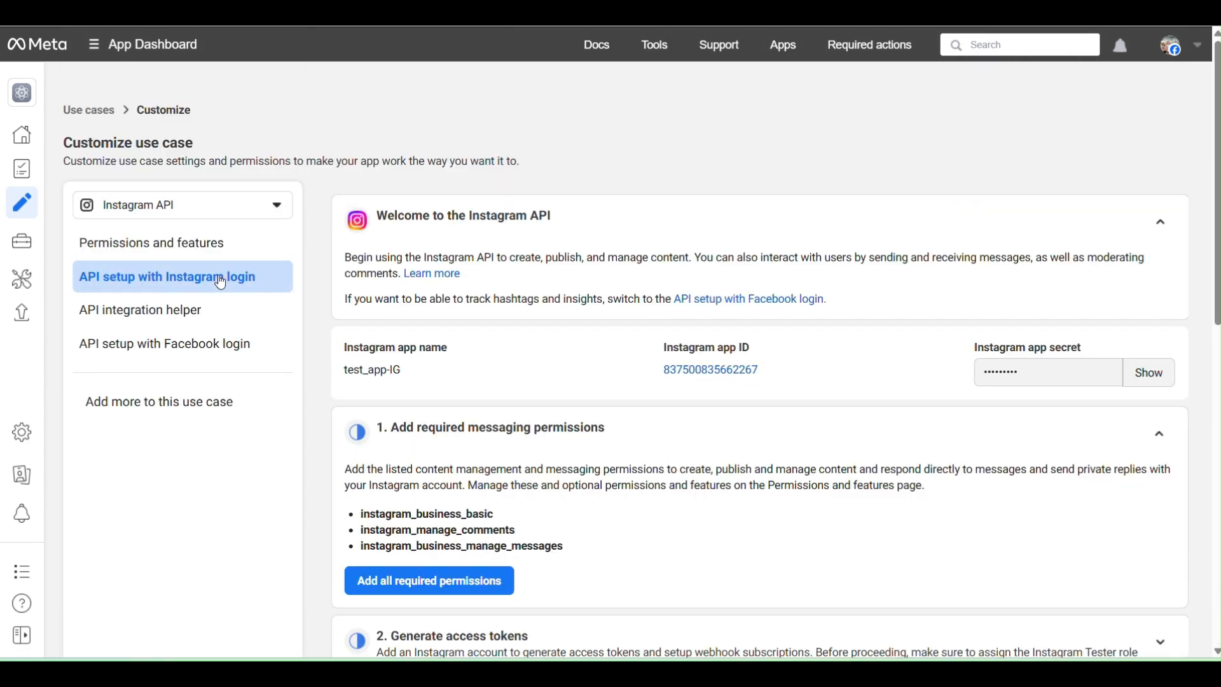
scroll(635, 294, down, 1)
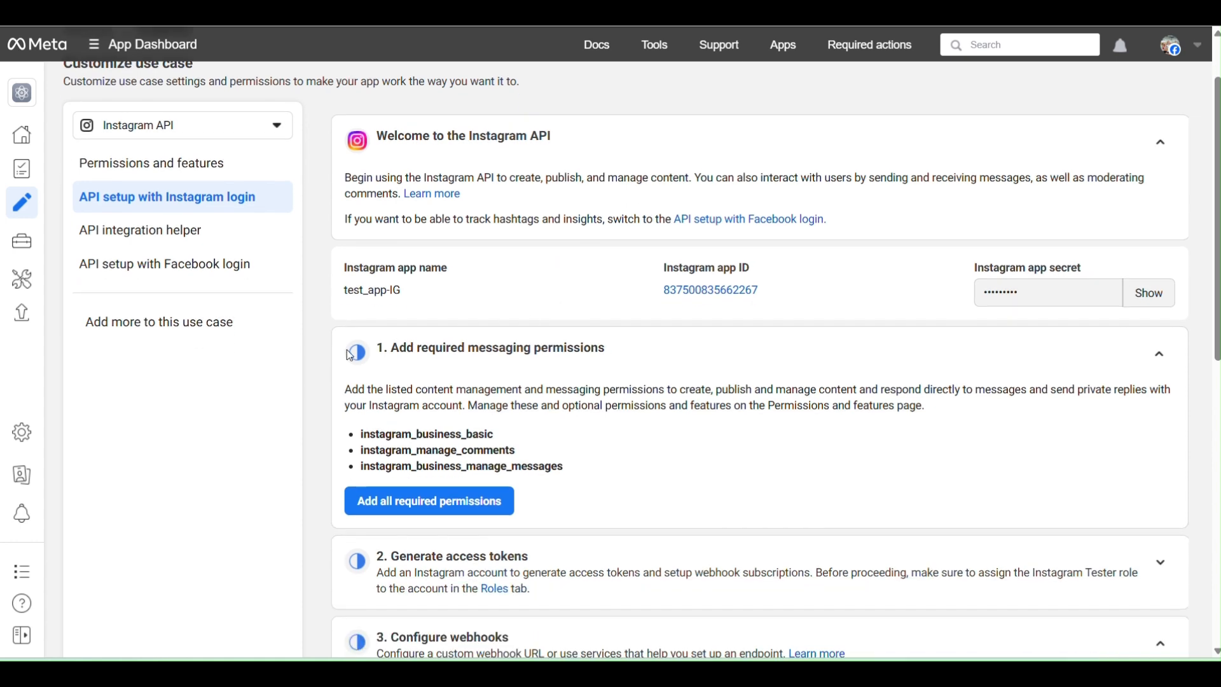
click(412, 502)
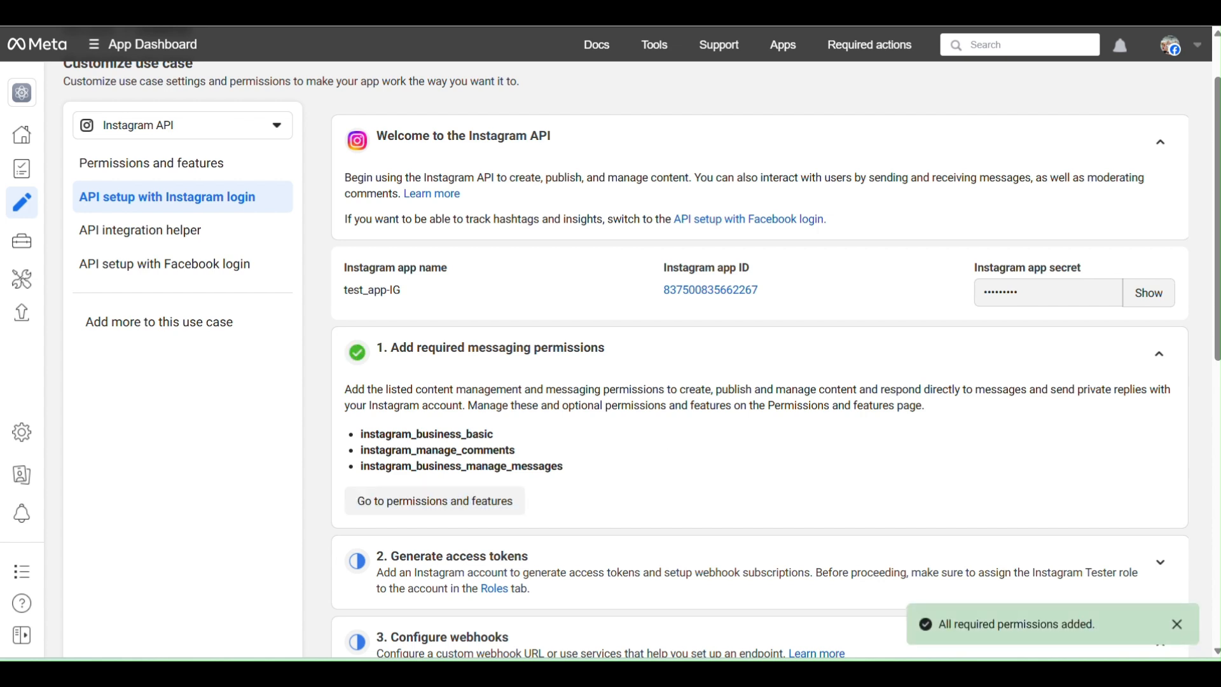
Add the required content permissions under API setup with Facebook login, and return to the permissions and features list.
click(185, 274)
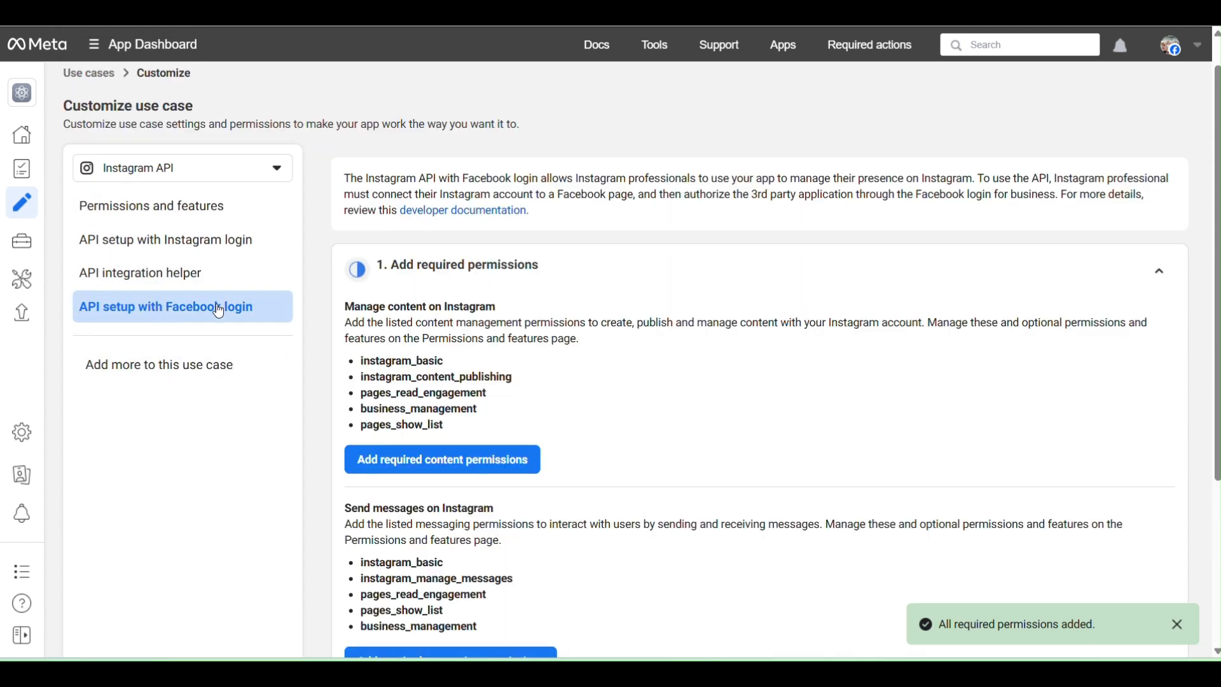
scroll(541, 255, down, 1)
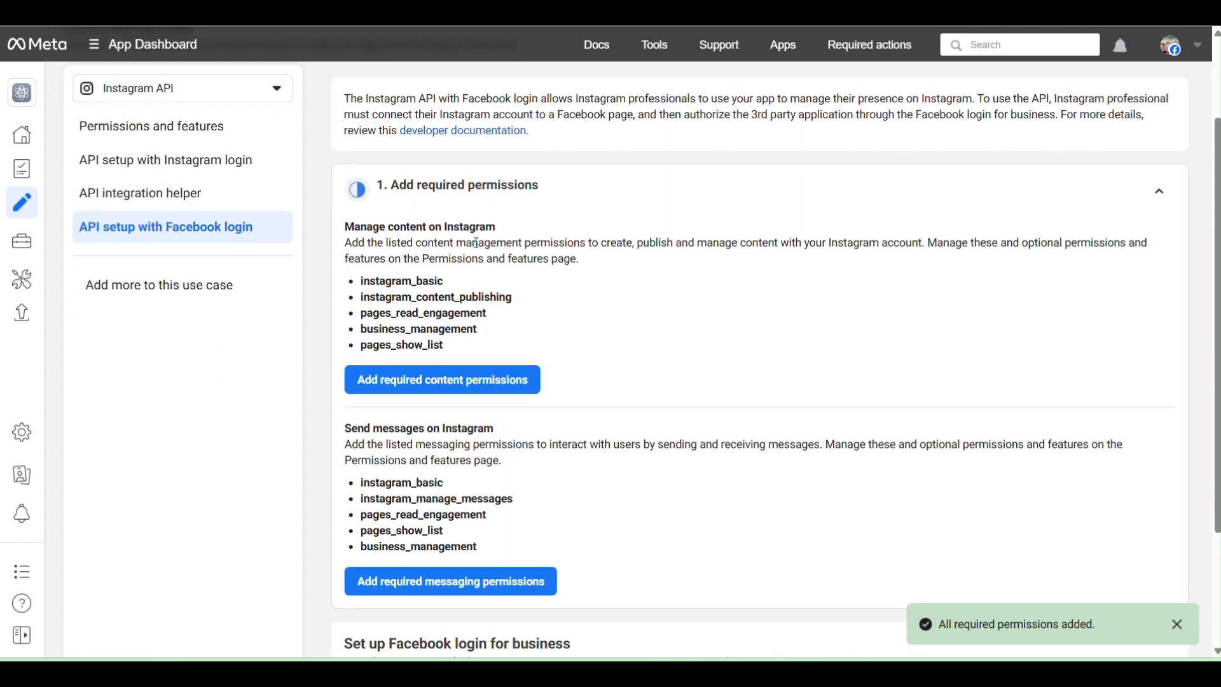
click(423, 382)
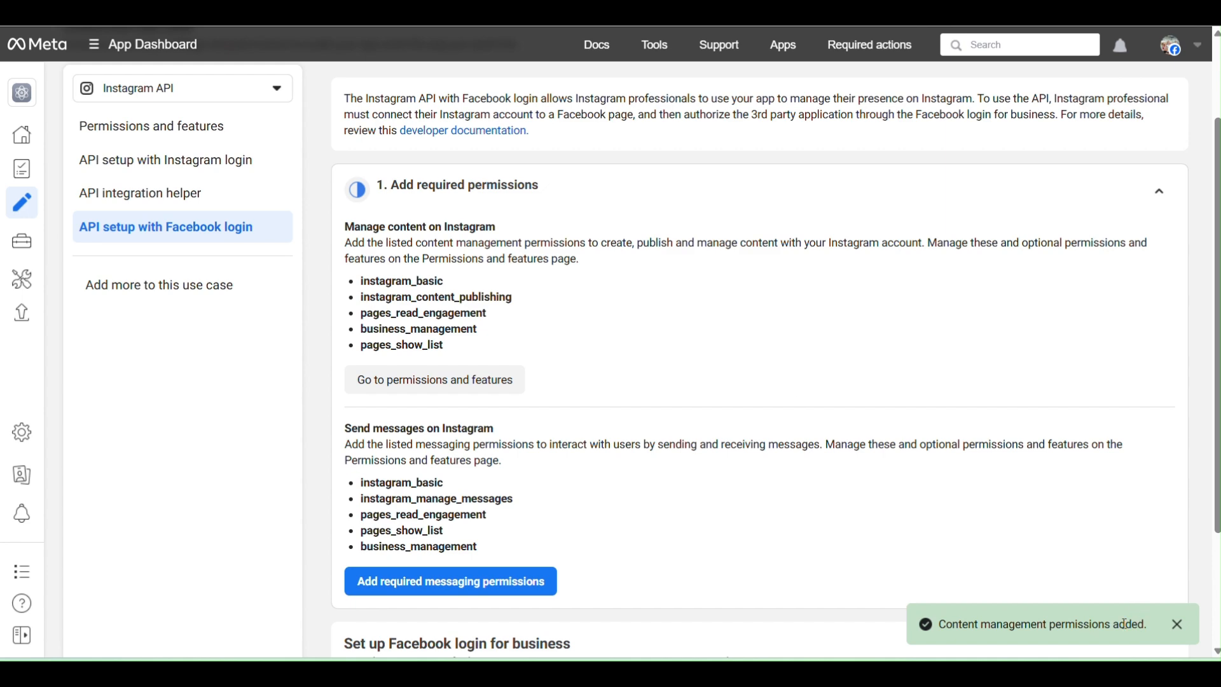
click(159, 126)
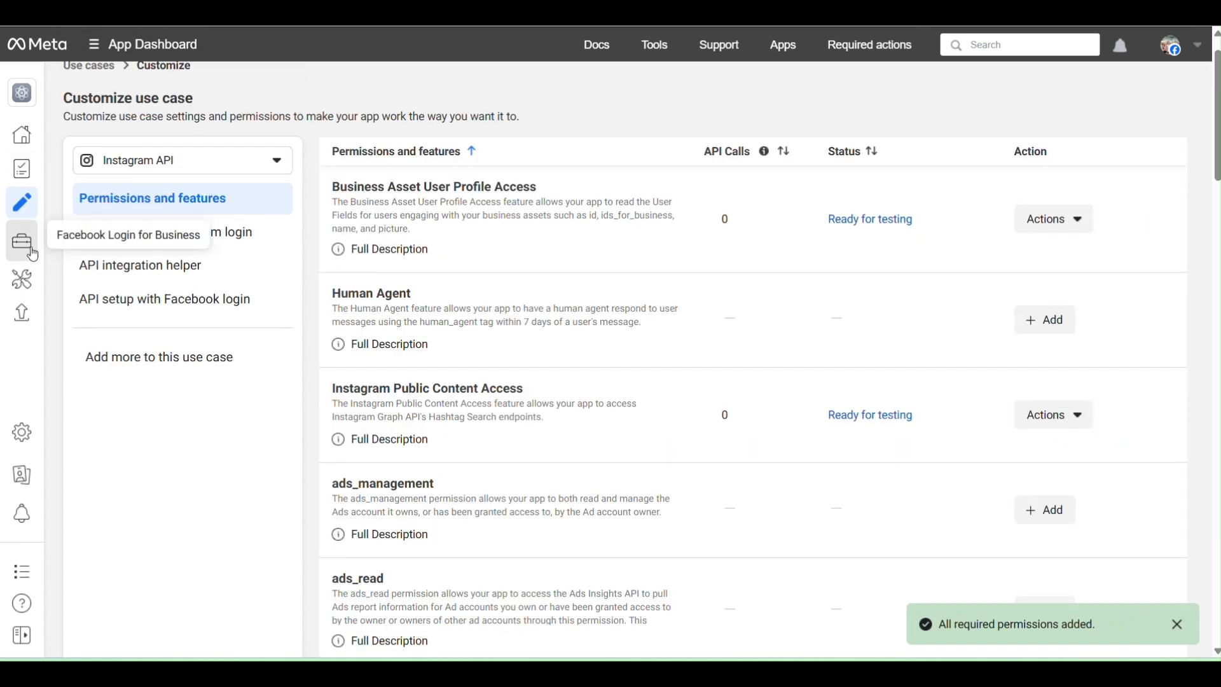
Start a Facebook Login for Business configuration named "test scope", keep the preselected login variation, and choose User access token.
mouse_move(33, 253)
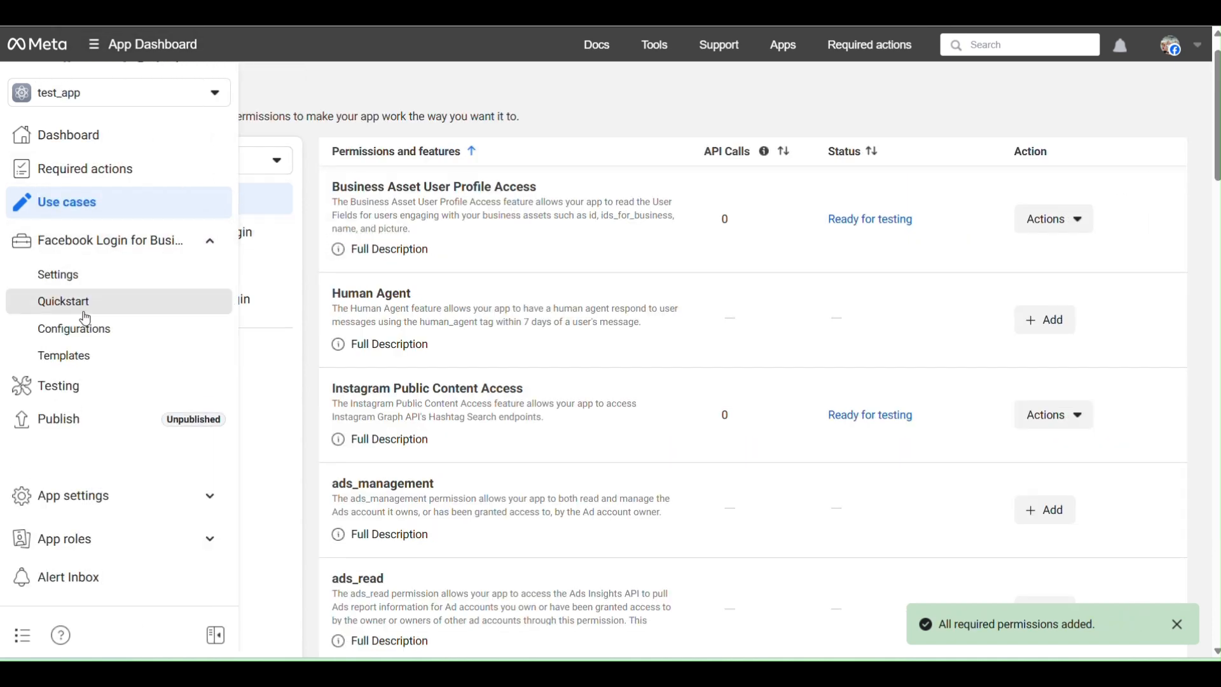
click(96, 336)
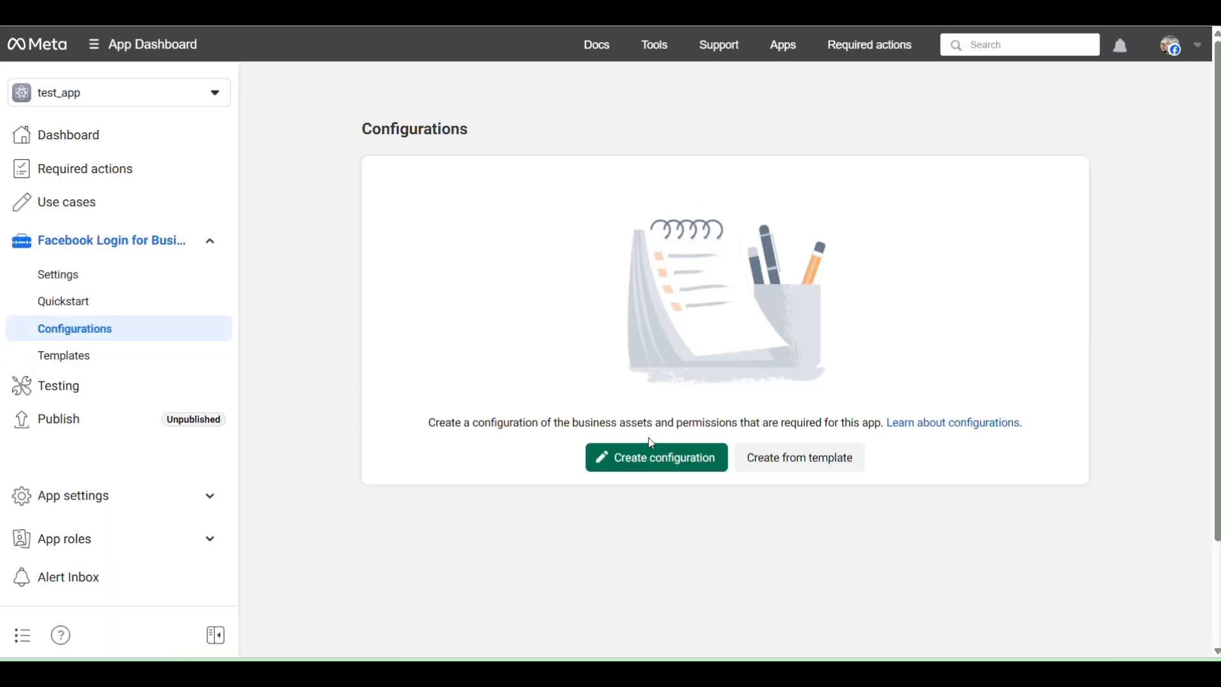
click(668, 466)
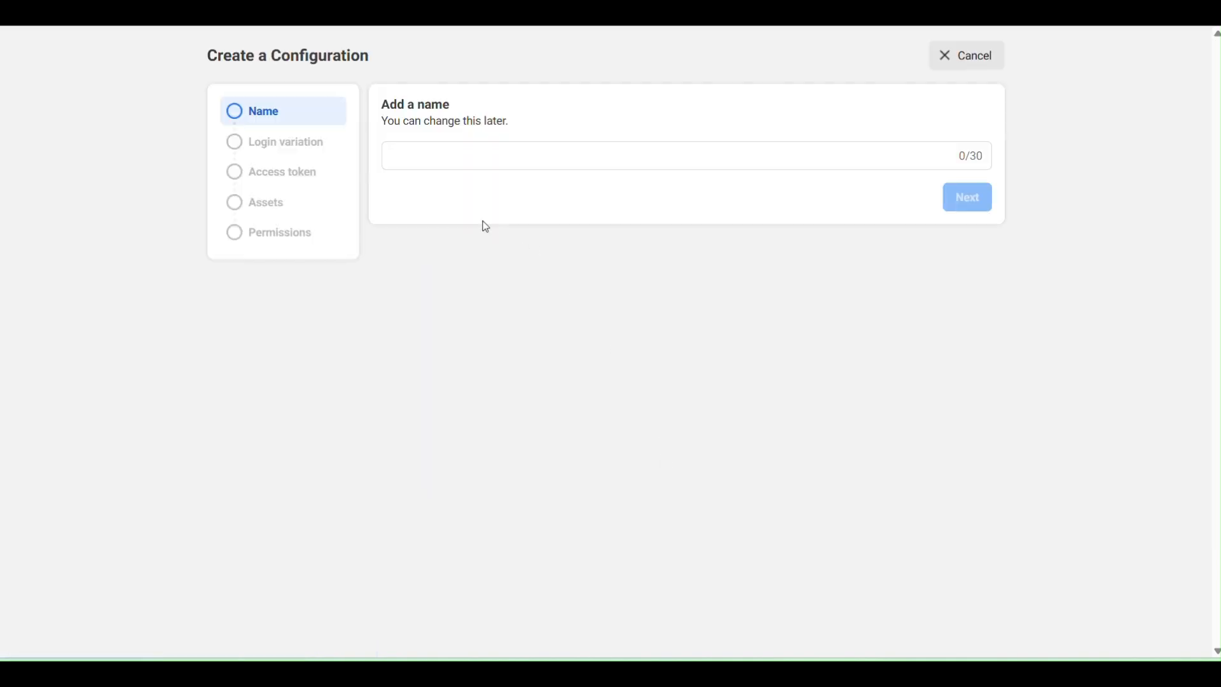
click(439, 159)
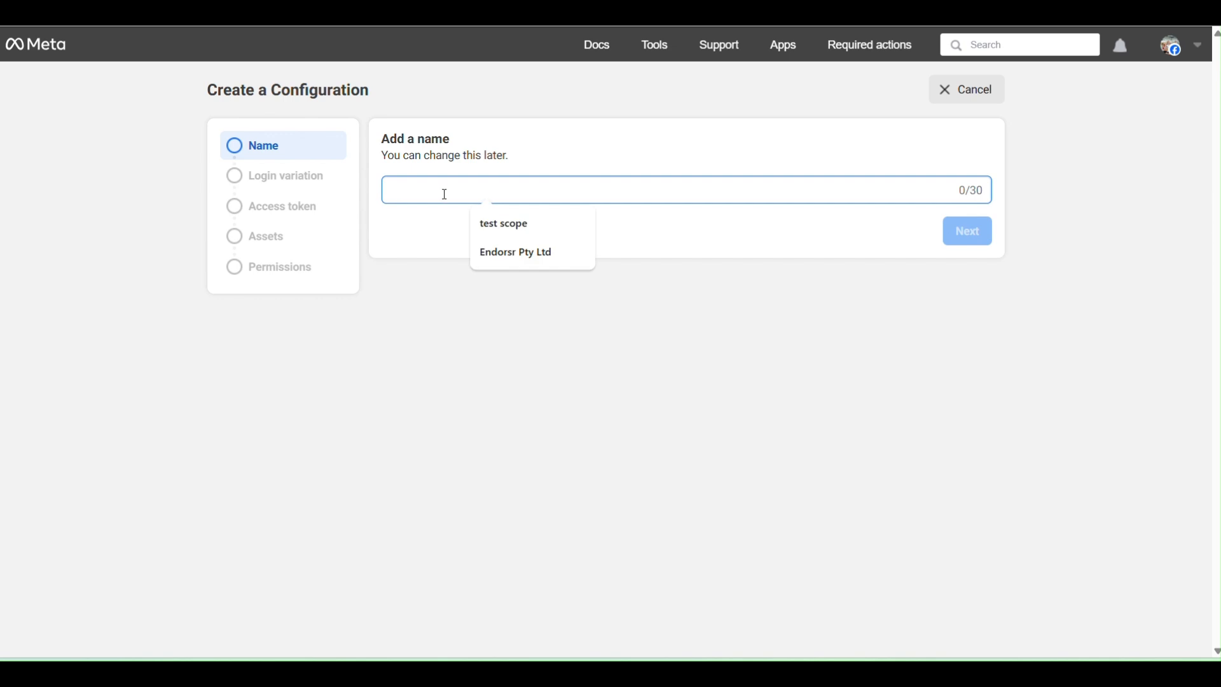
click(518, 224)
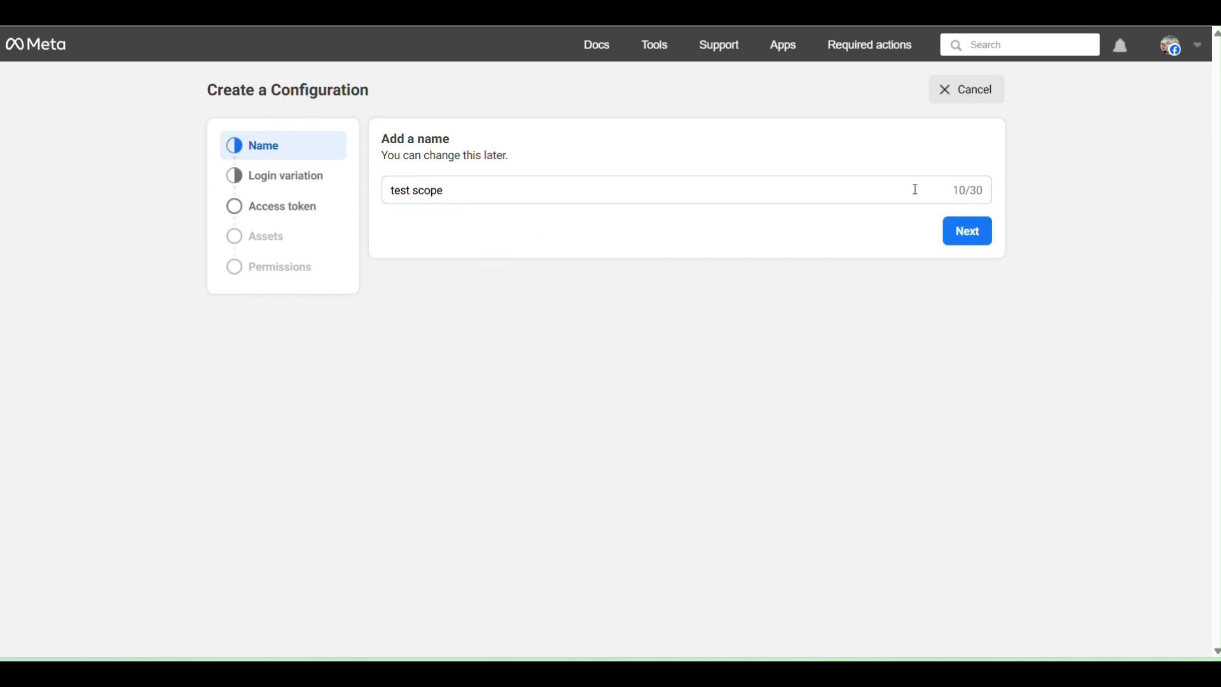
click(961, 234)
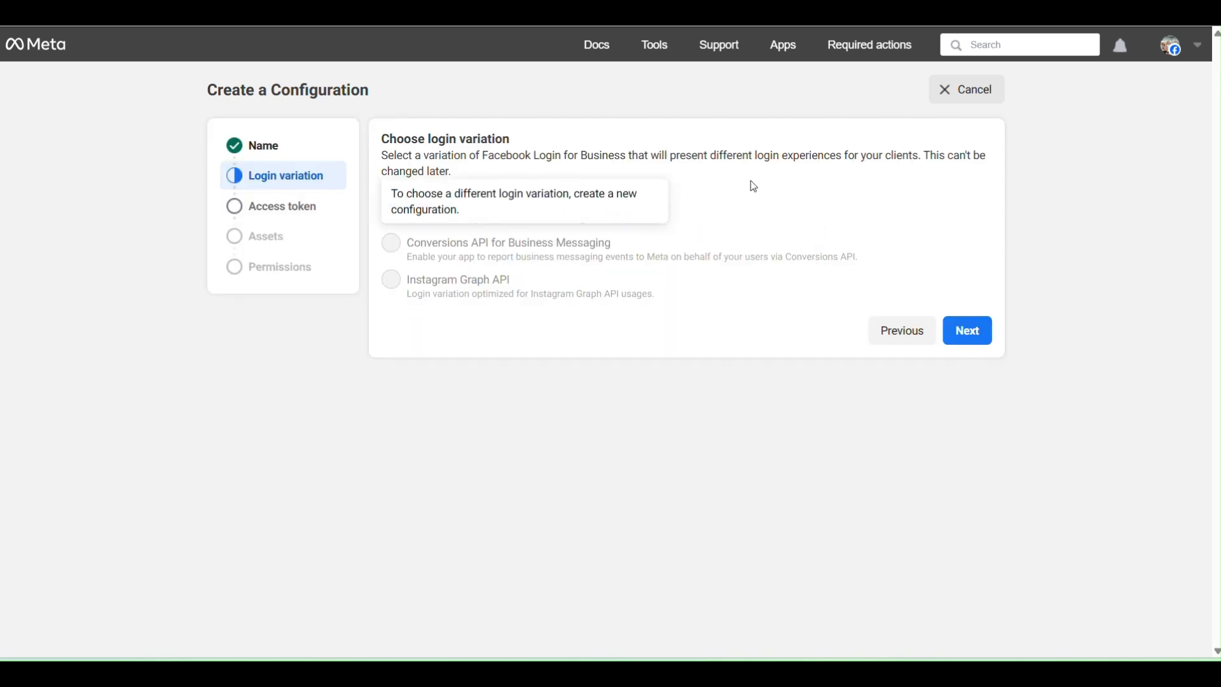
click(963, 337)
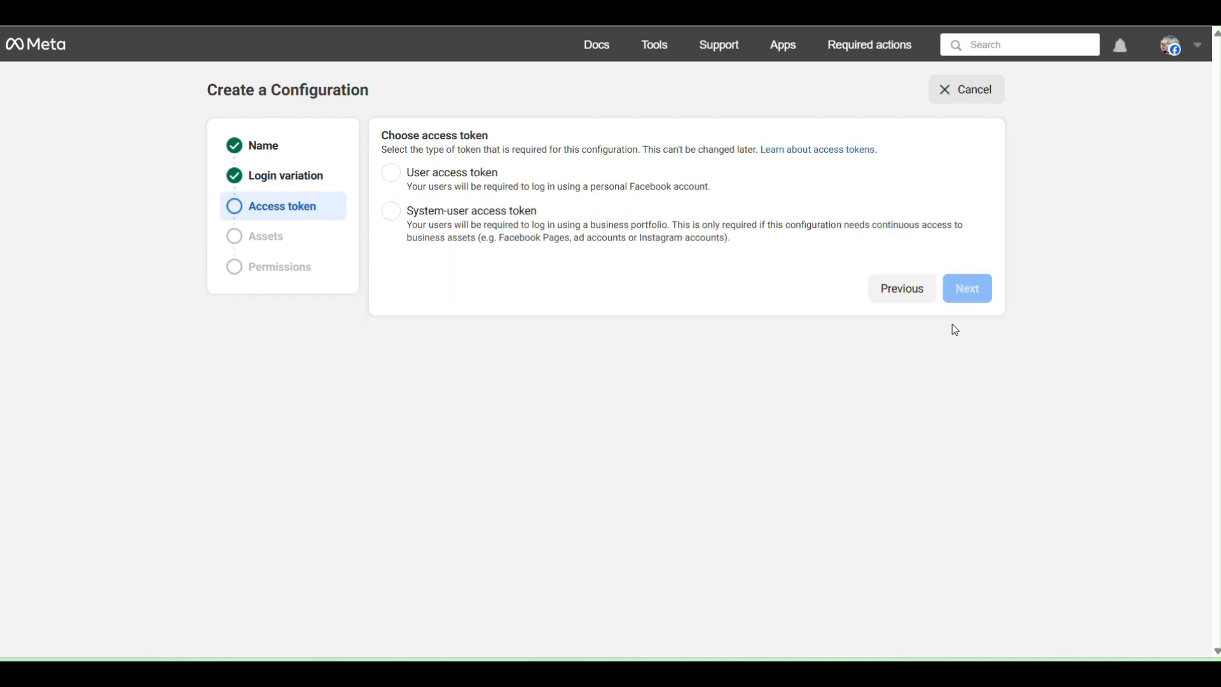
click(392, 172)
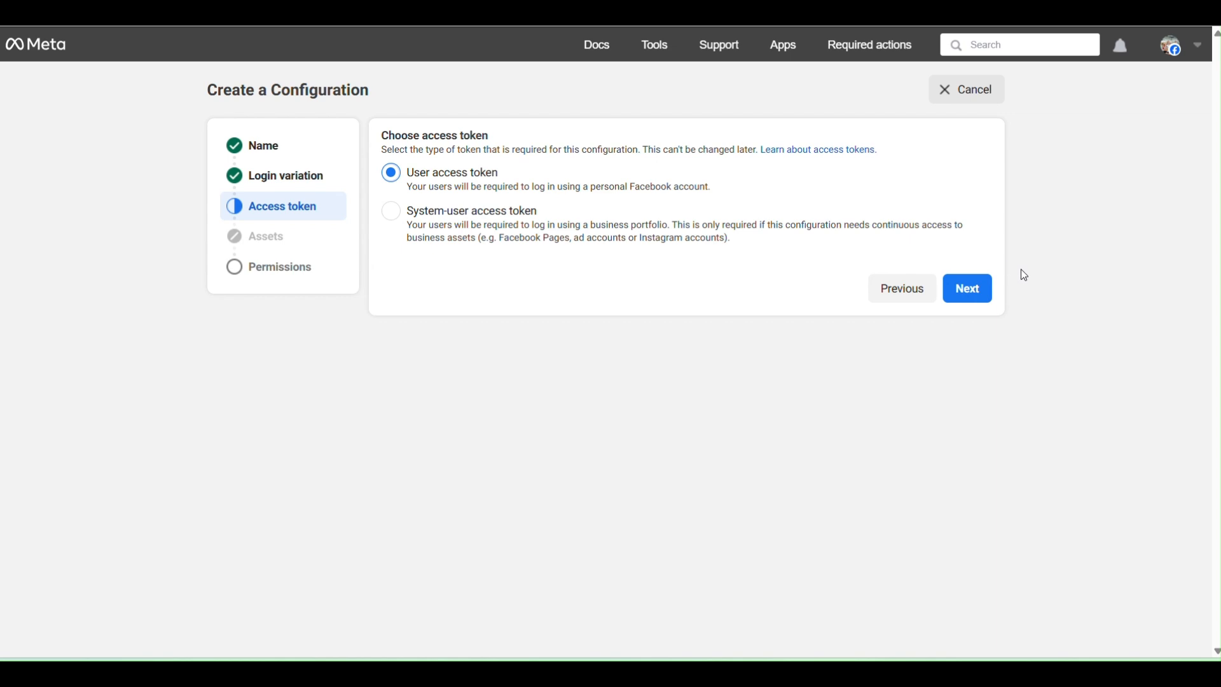
Select the business_management, email, instagram_basic, pages_read_engagement and pages_show_list permissions for the configuration and create it.
click(975, 301)
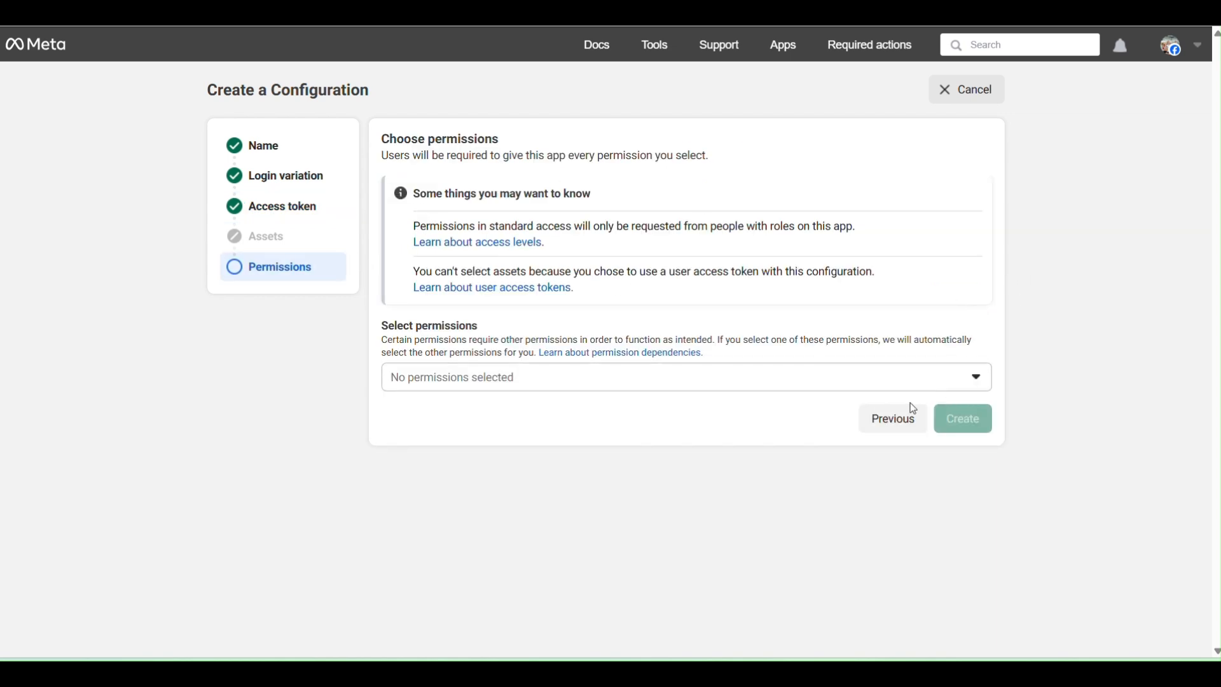
click(533, 385)
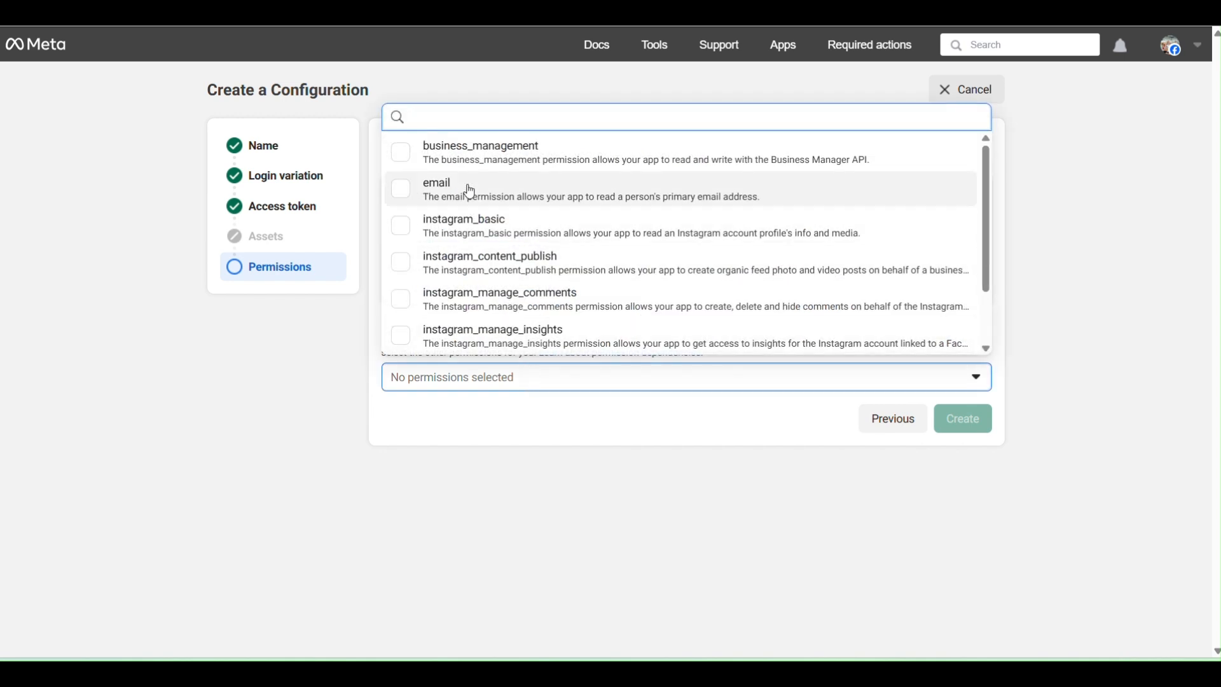
click(399, 152)
click(401, 189)
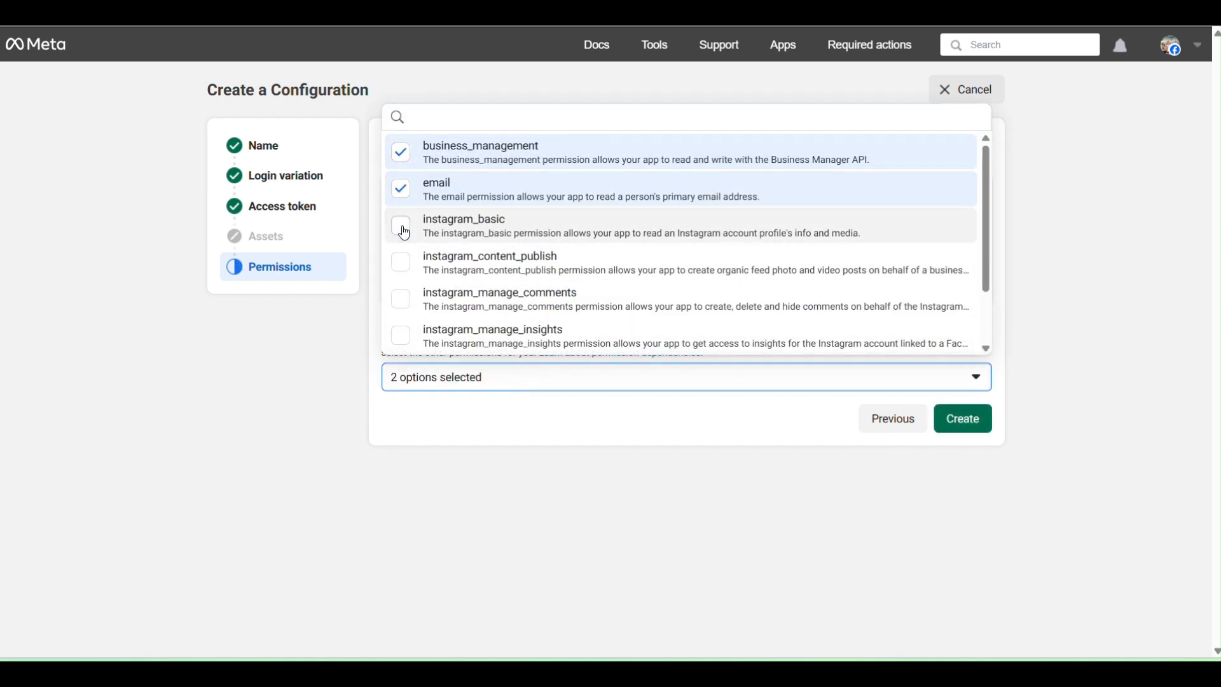
click(401, 226)
scroll(422, 196, down, 2)
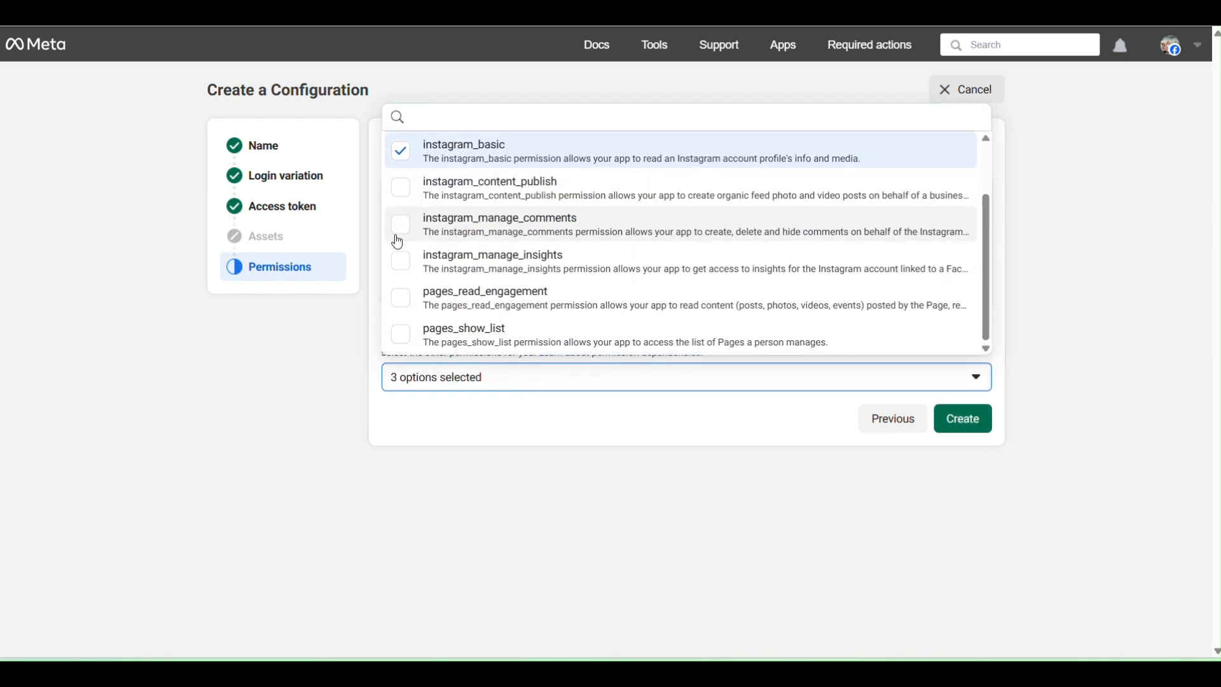
click(404, 299)
click(403, 336)
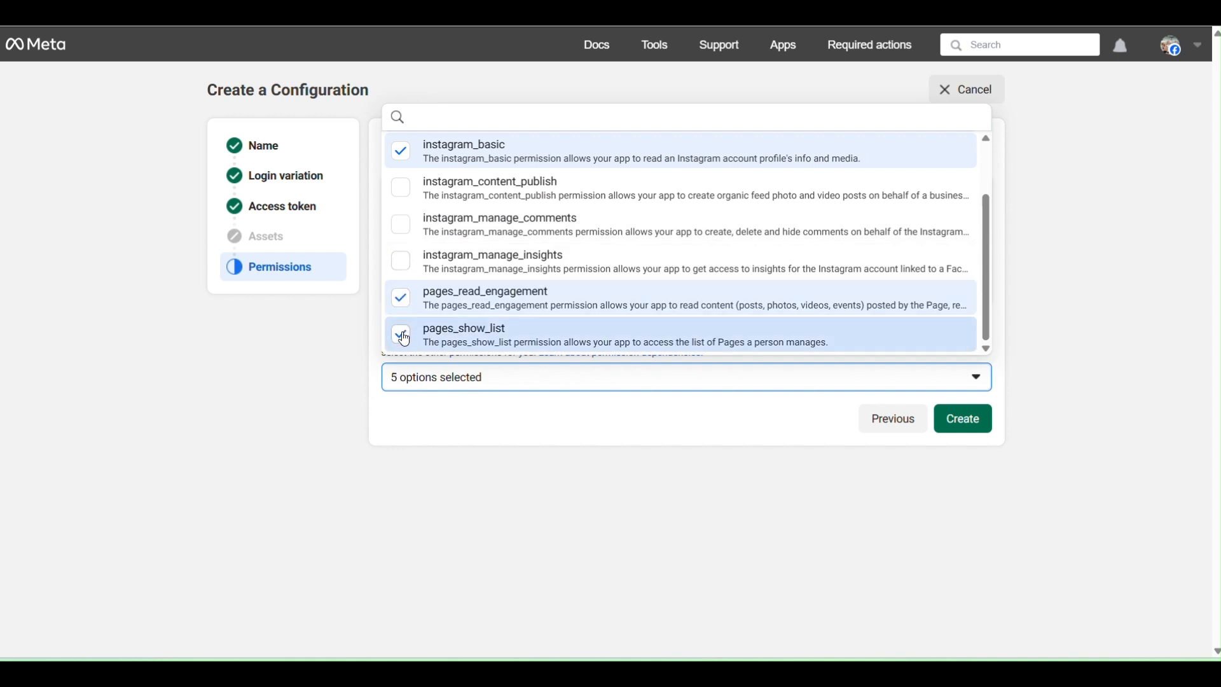
scroll(504, 237, up, 2)
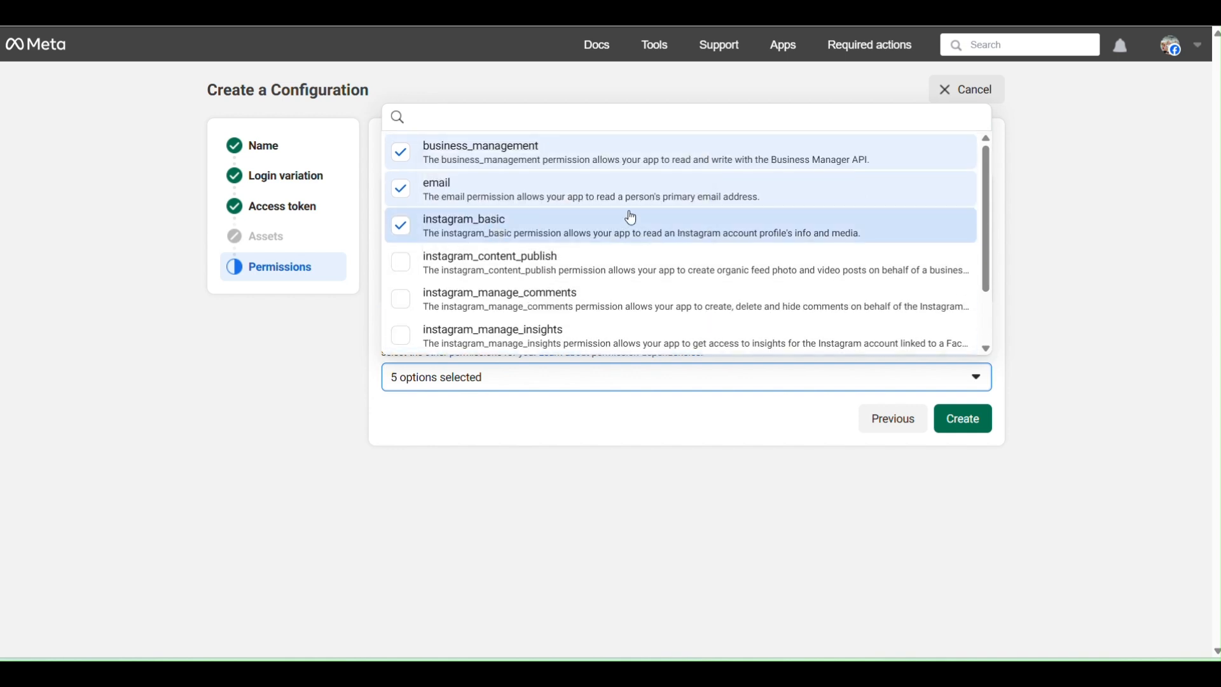
scroll(490, 266, down, 2)
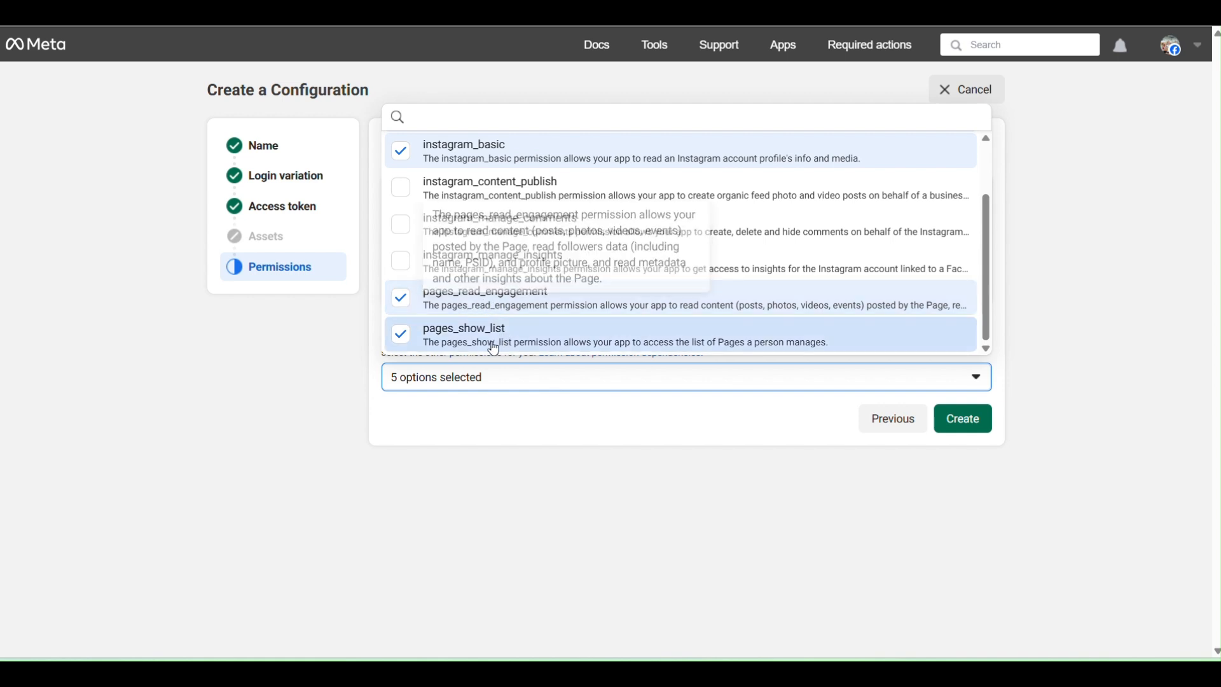
scroll(566, 273, up, 2)
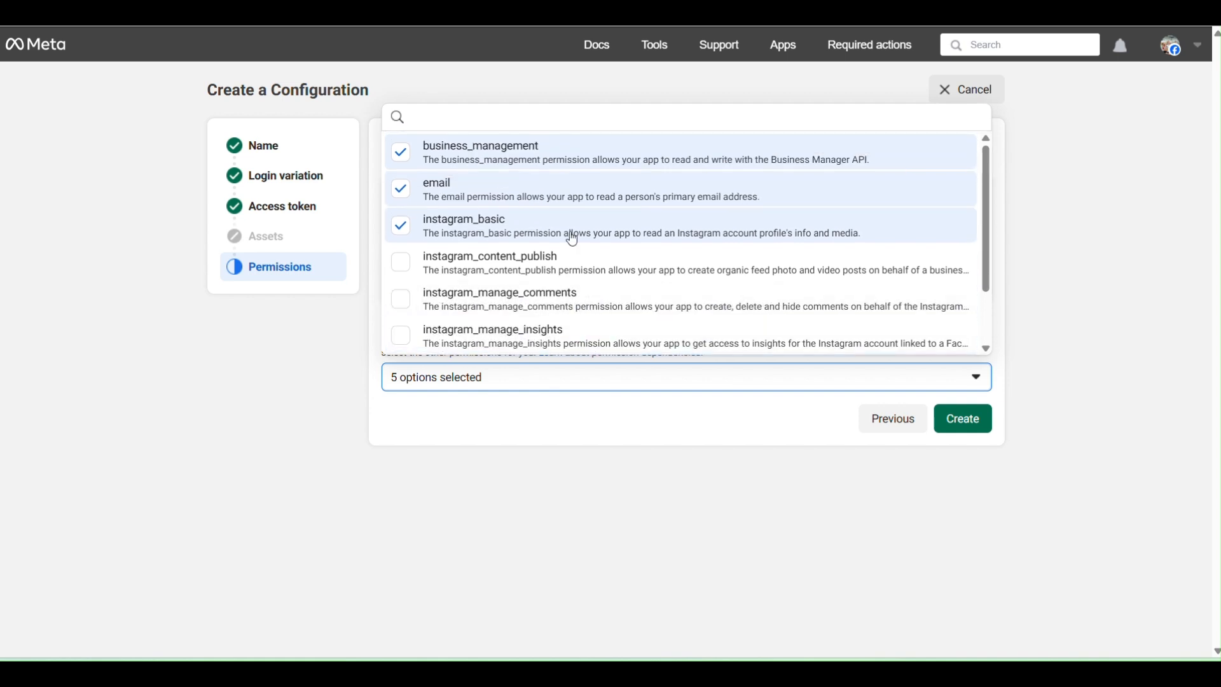
click(961, 418)
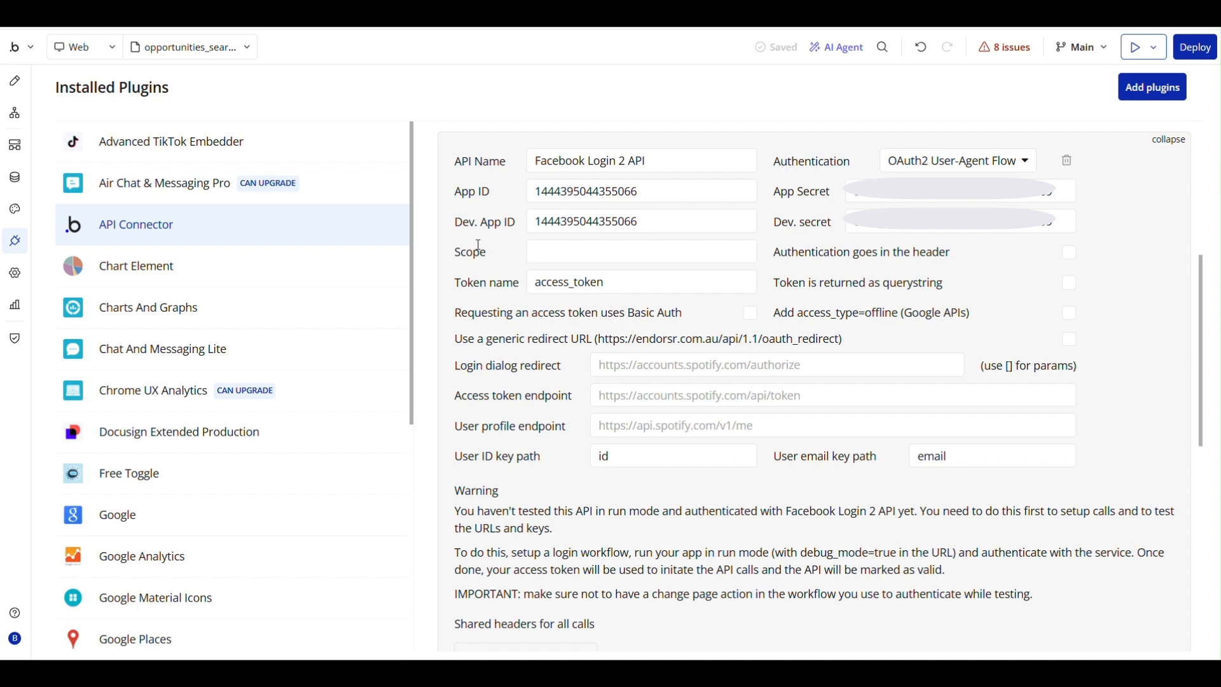
Set the Facebook Login 2 API's scope to "instagram_basic public_profile pages_show_list pages_read_engagement".
click(564, 248)
key(ctrl+v)
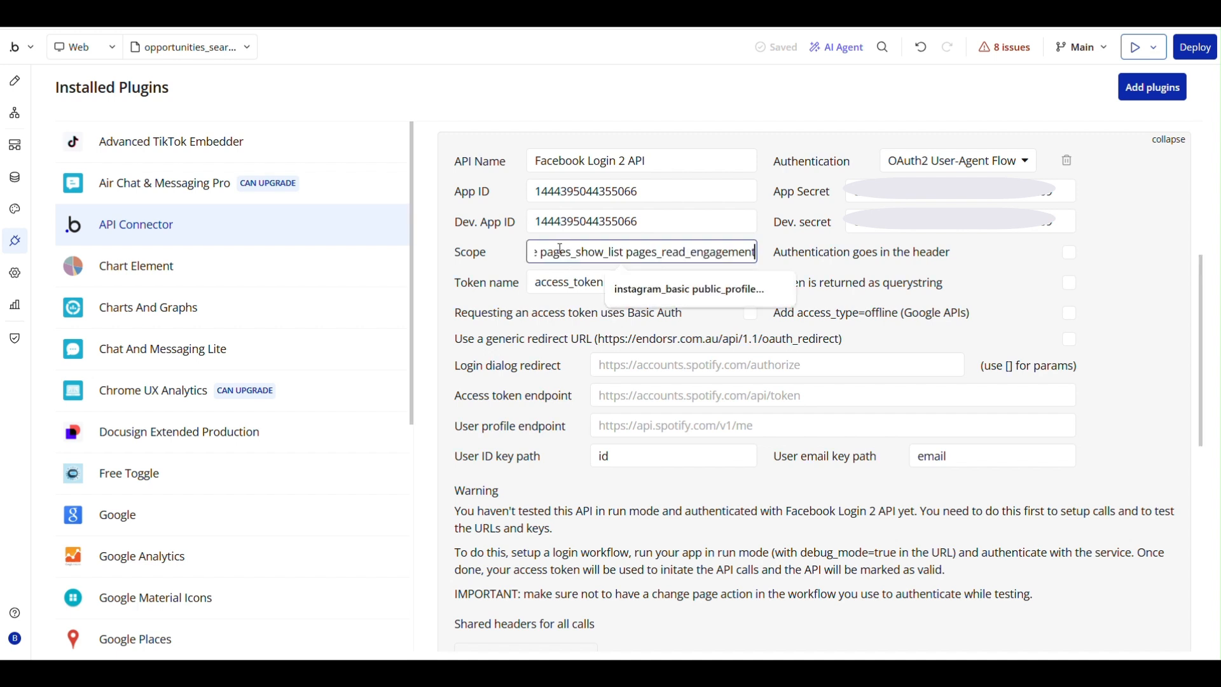
drag(663, 252, 488, 252)
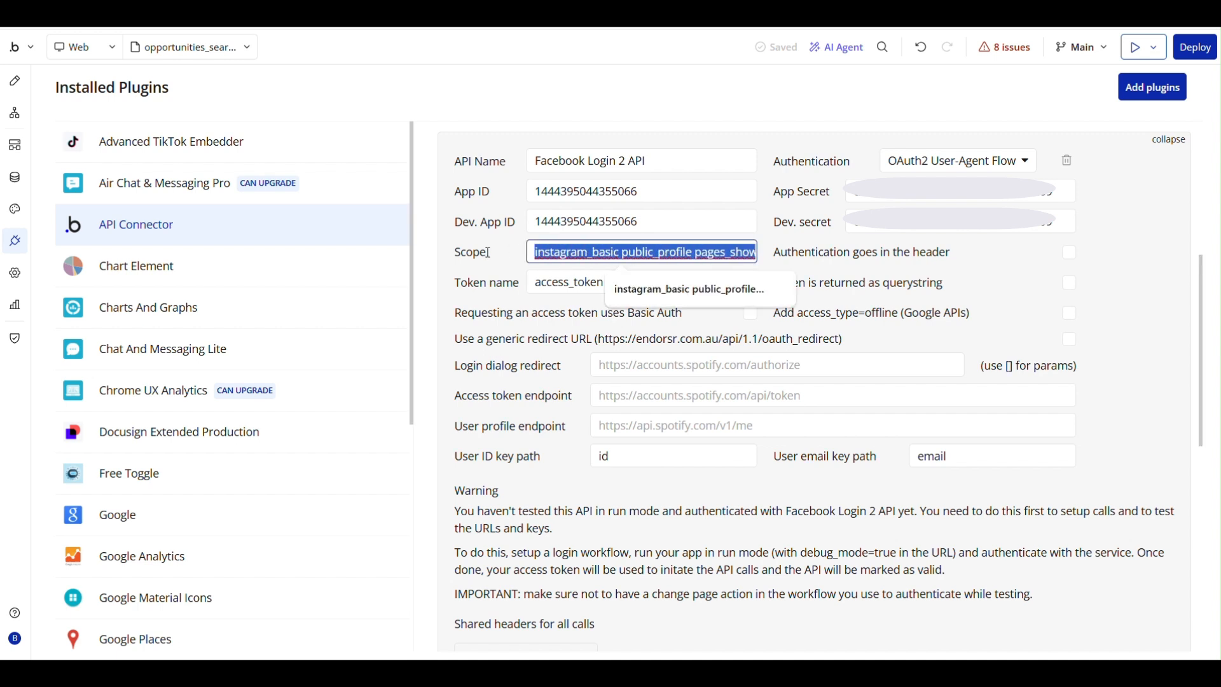
click(595, 252)
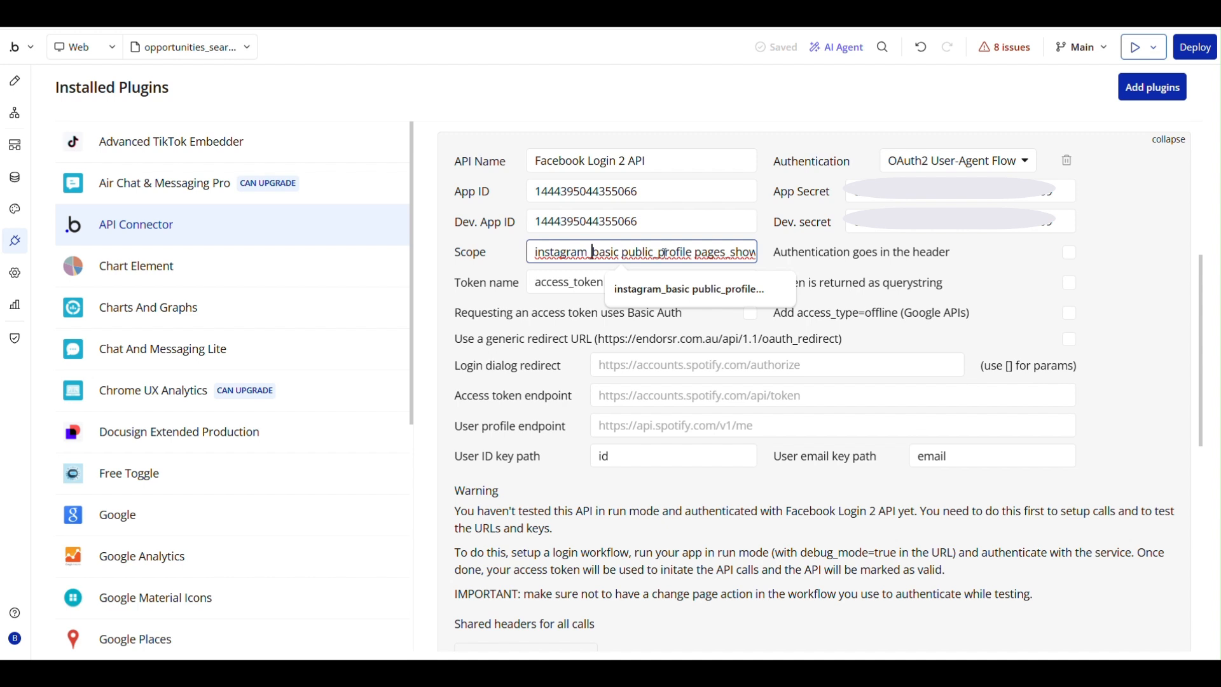
drag(710, 257, 757, 253)
click(660, 253)
click(752, 253)
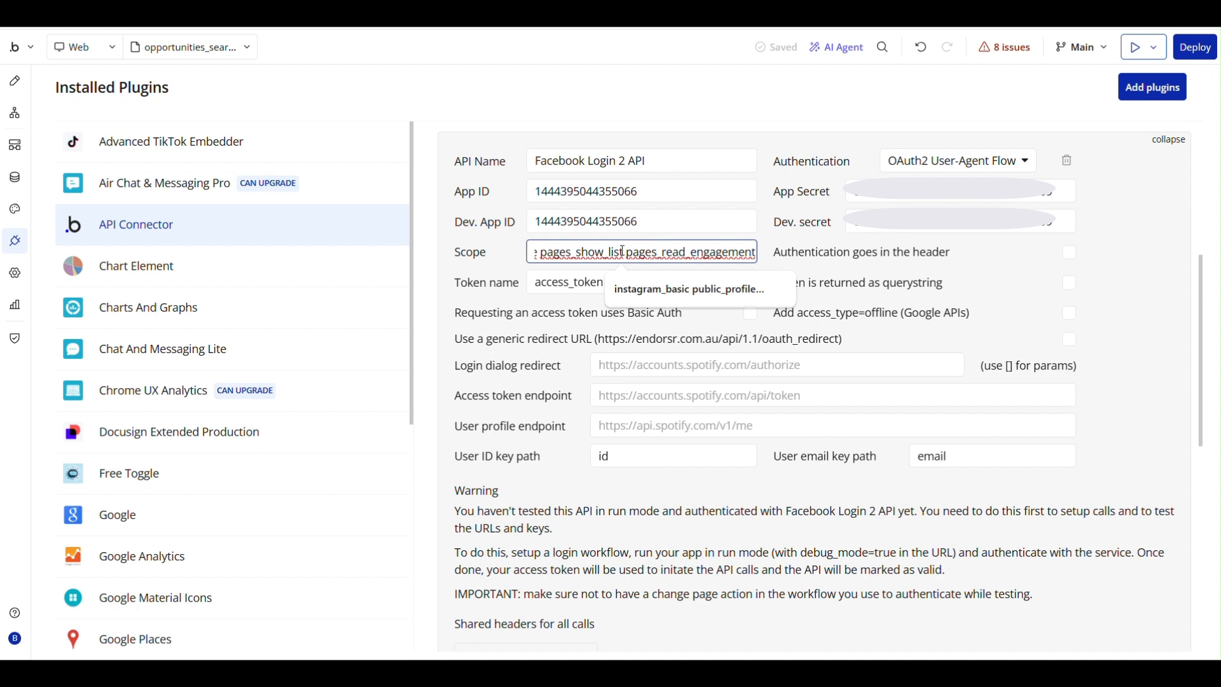
click(534, 316)
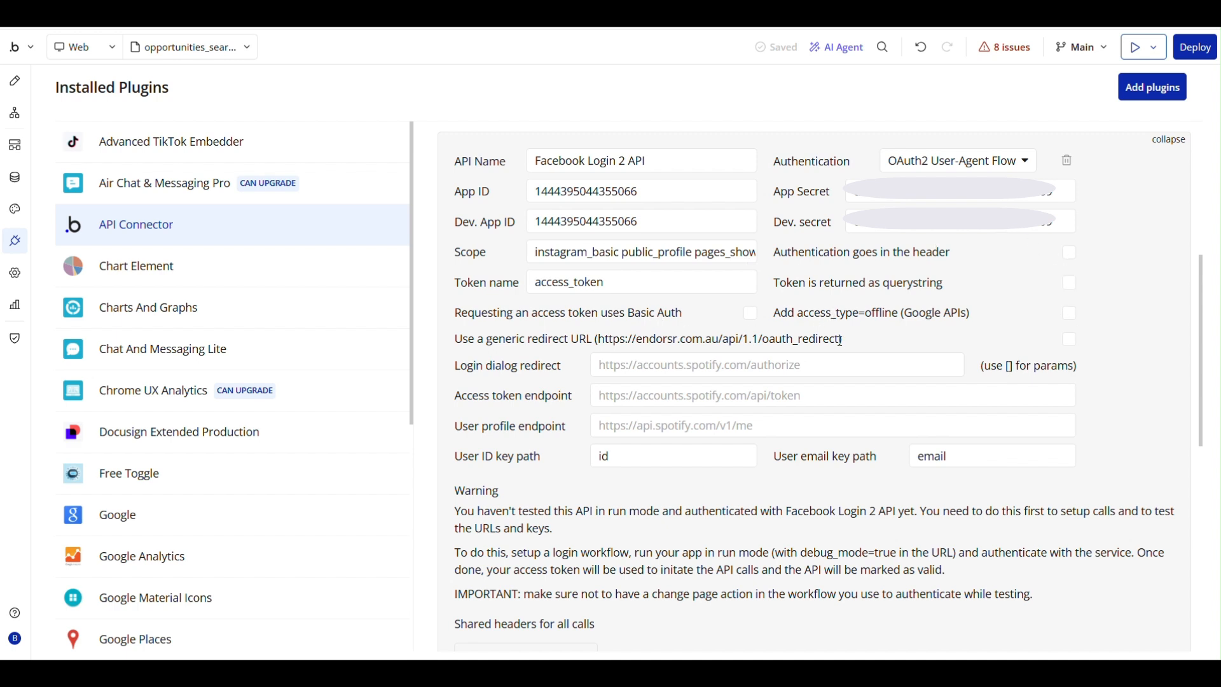
drag(840, 340, 599, 342)
key(ctrl+c)
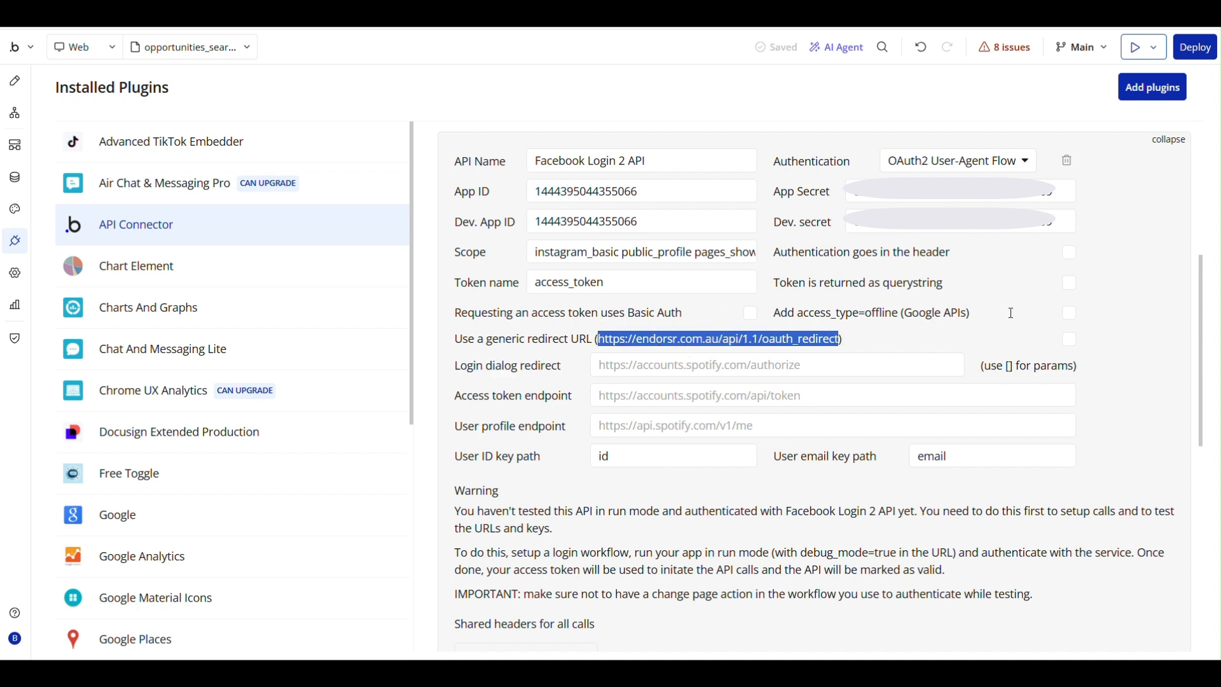
click(1070, 338)
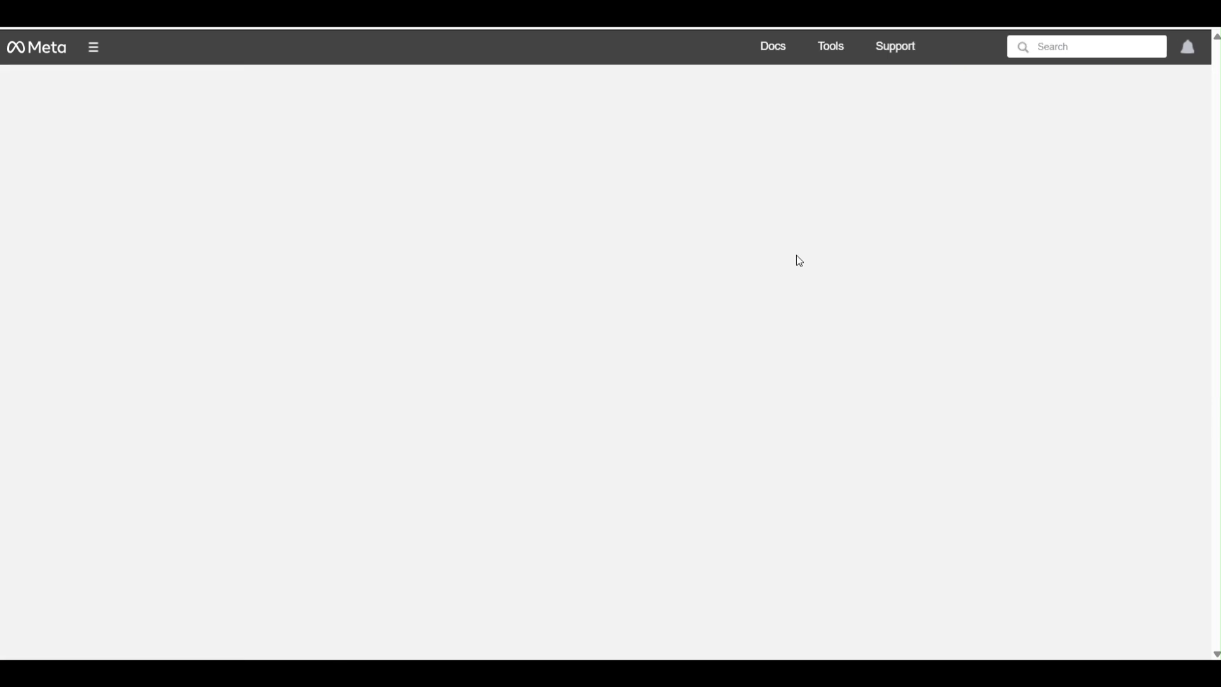
scroll(681, 321, down, 5)
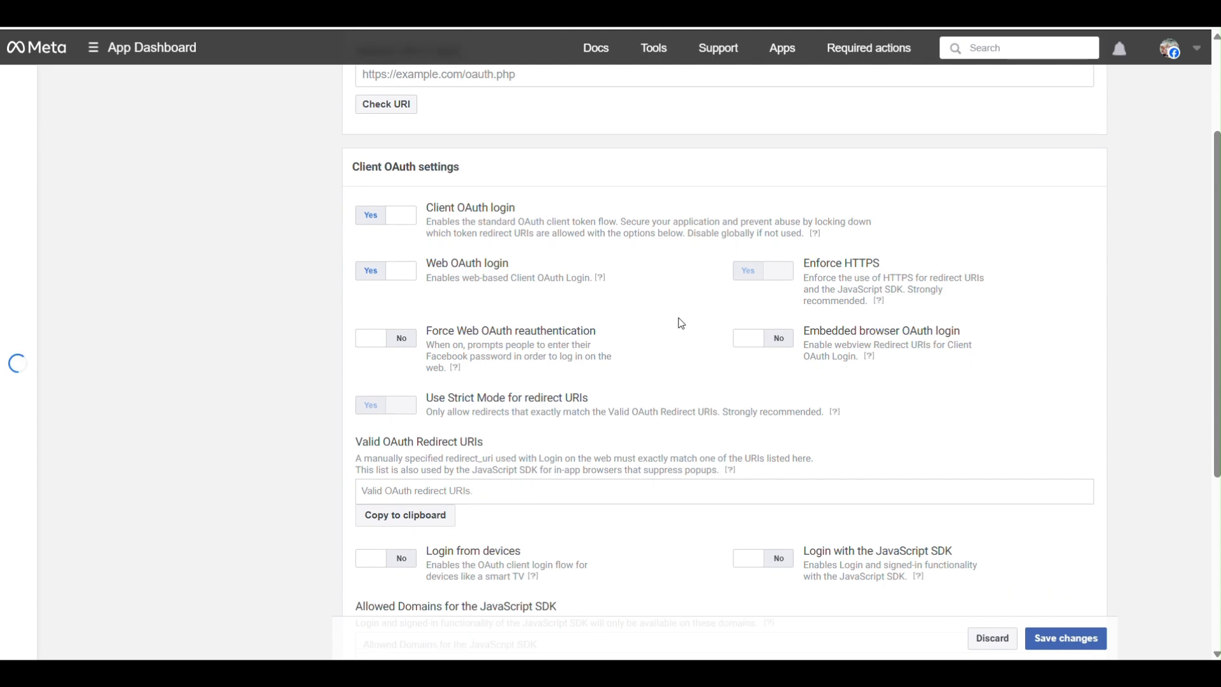
click(413, 333)
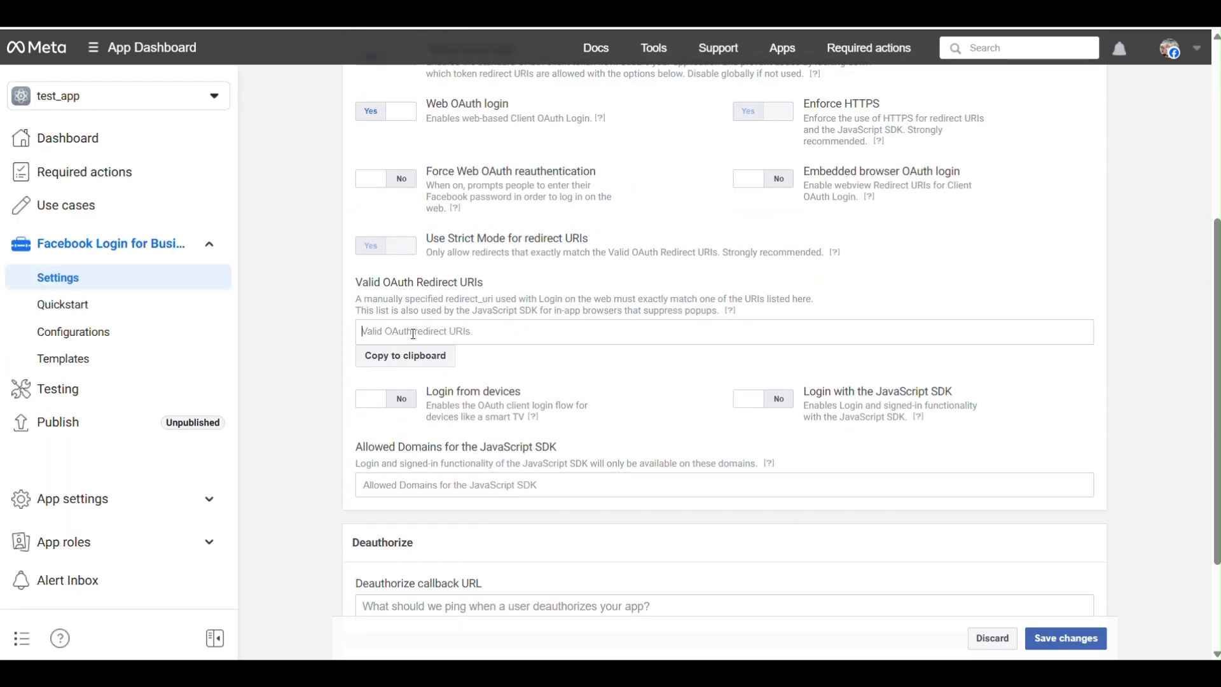
key(ctrl+v)
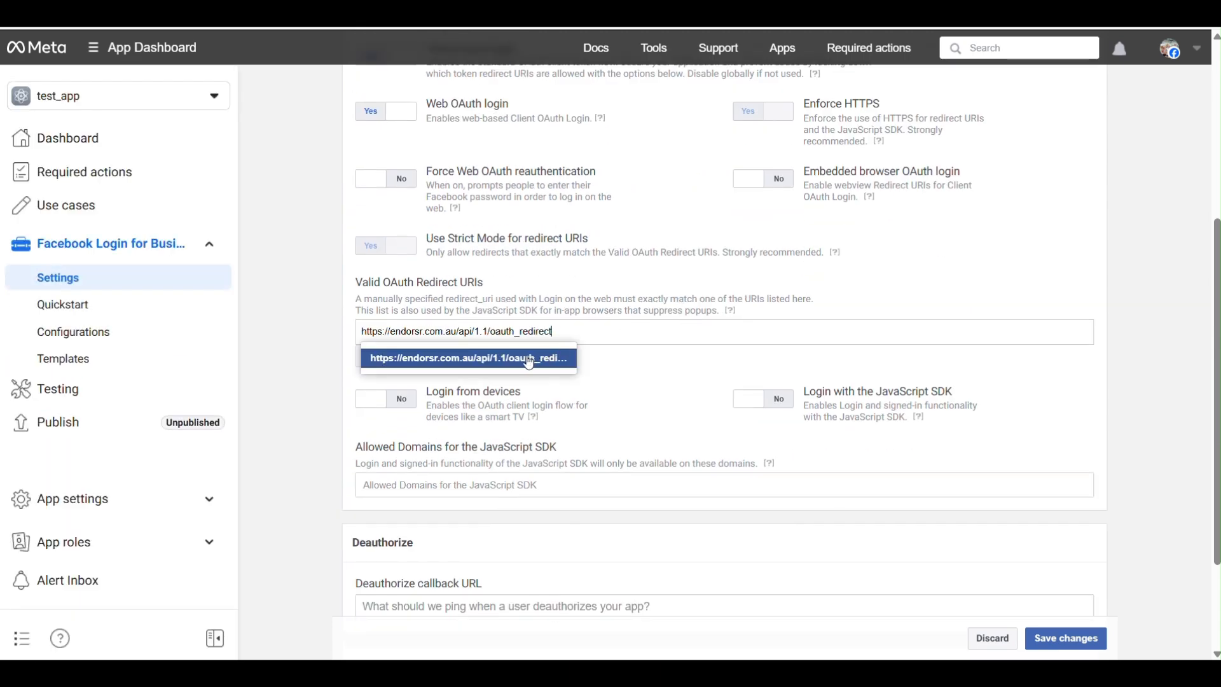
click(498, 361)
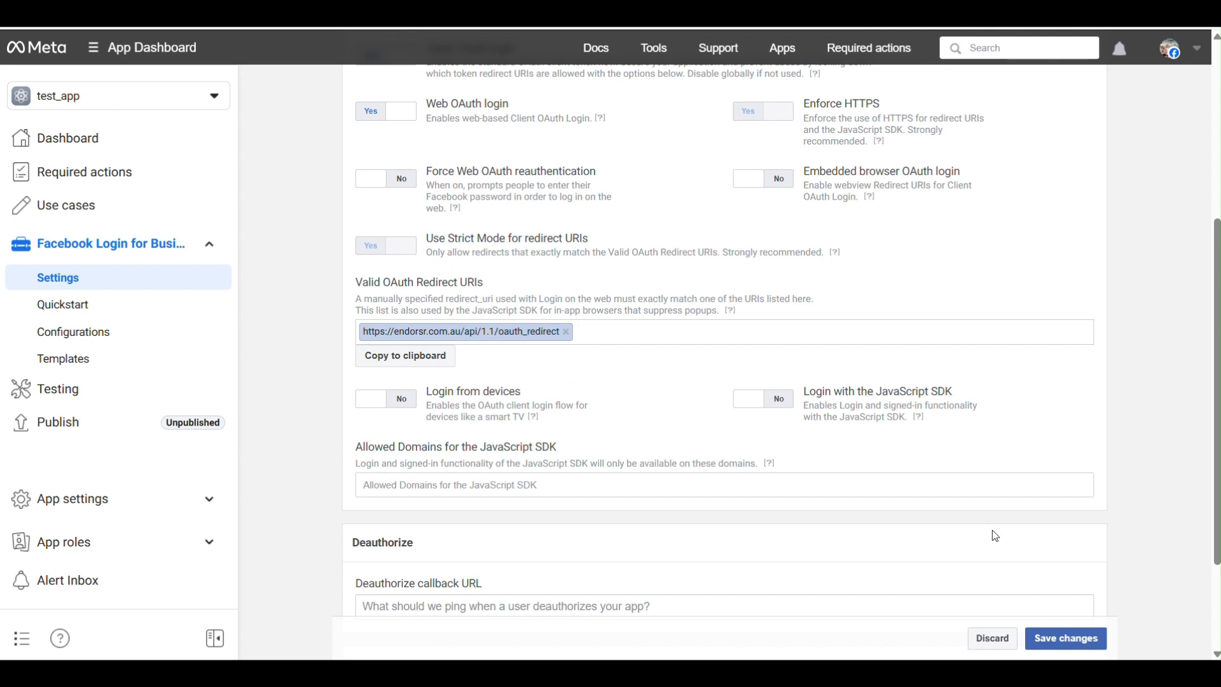
click(1075, 641)
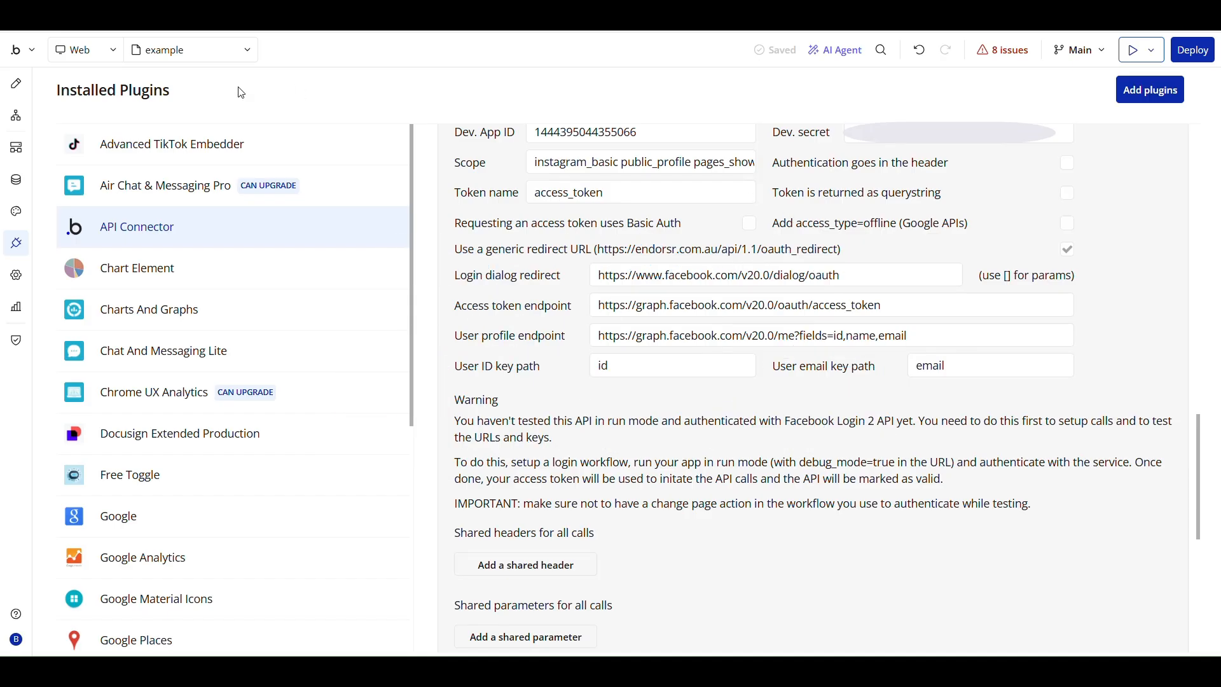
Place a button on the example page and label it "Login with Facebook".
click(16, 89)
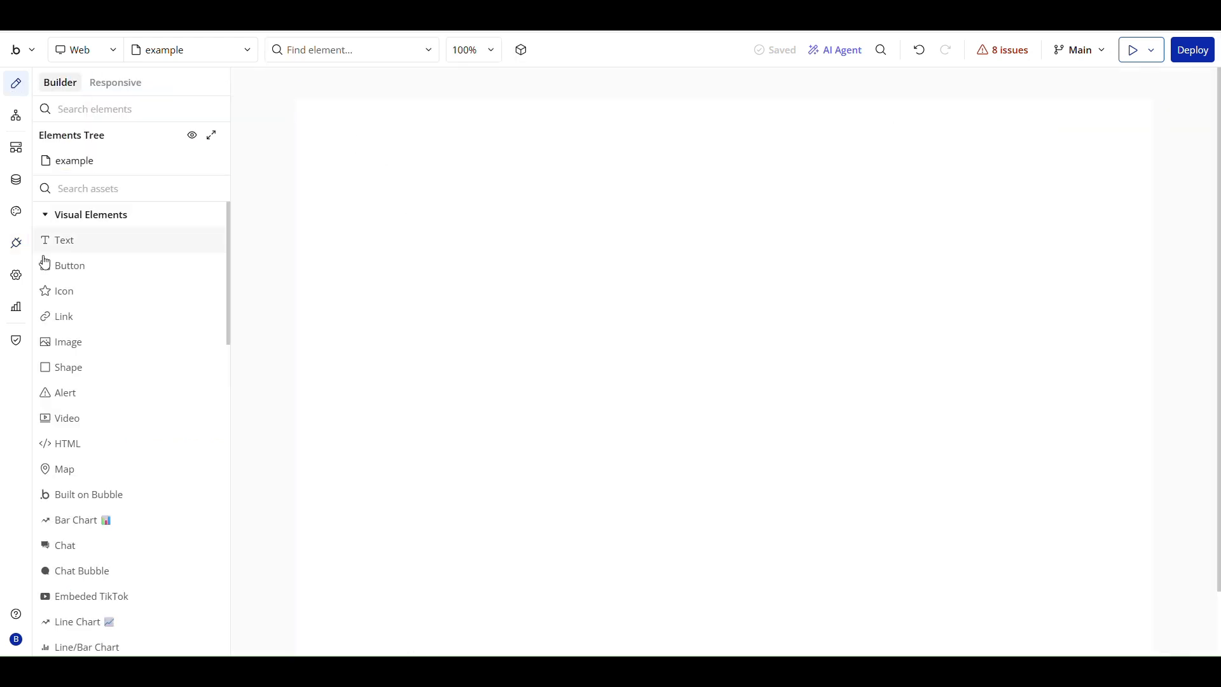
click(108, 270)
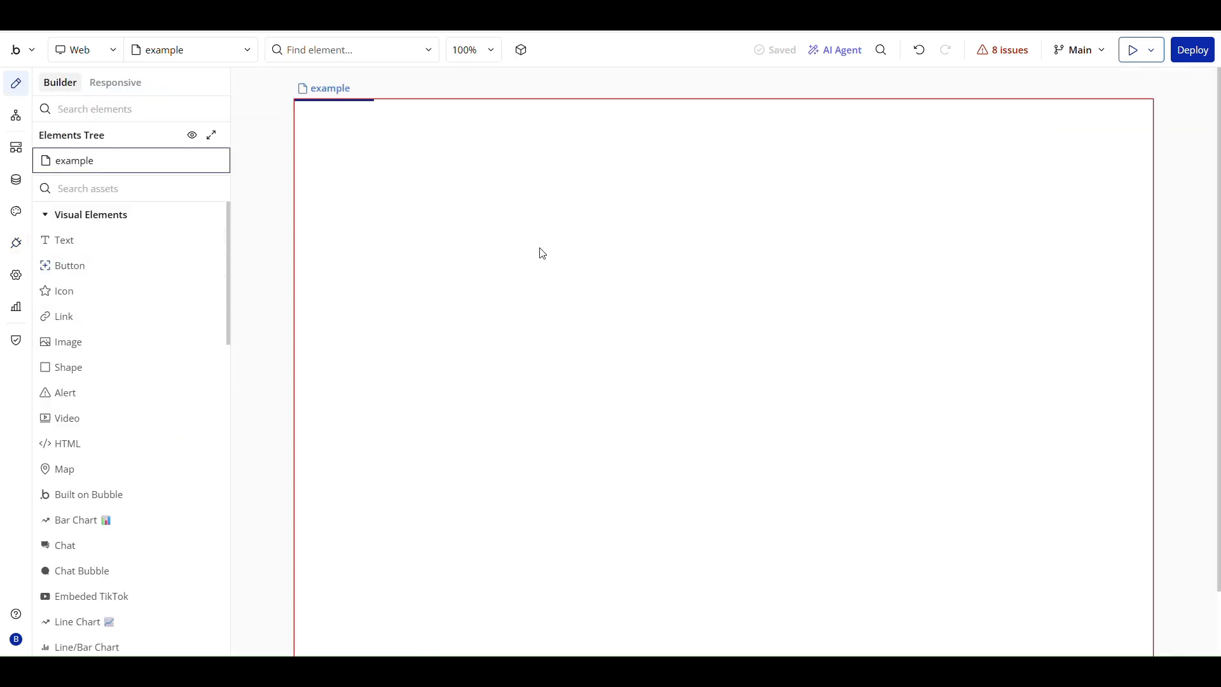
click(542, 253)
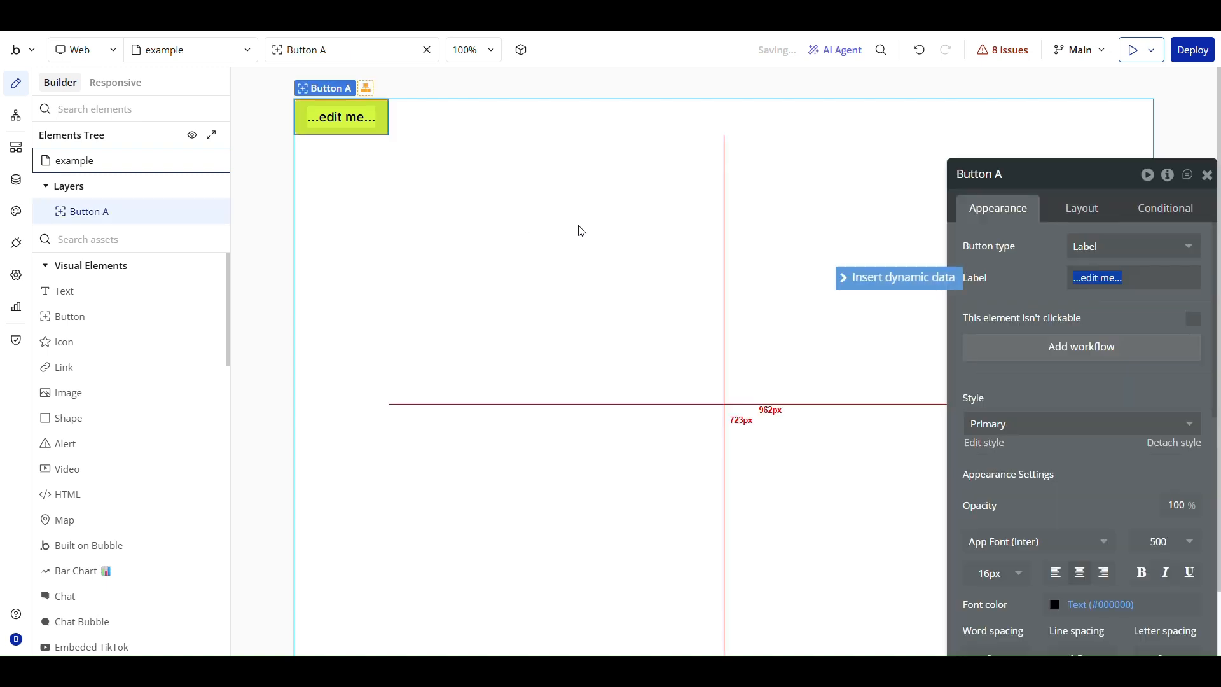
text(Log)
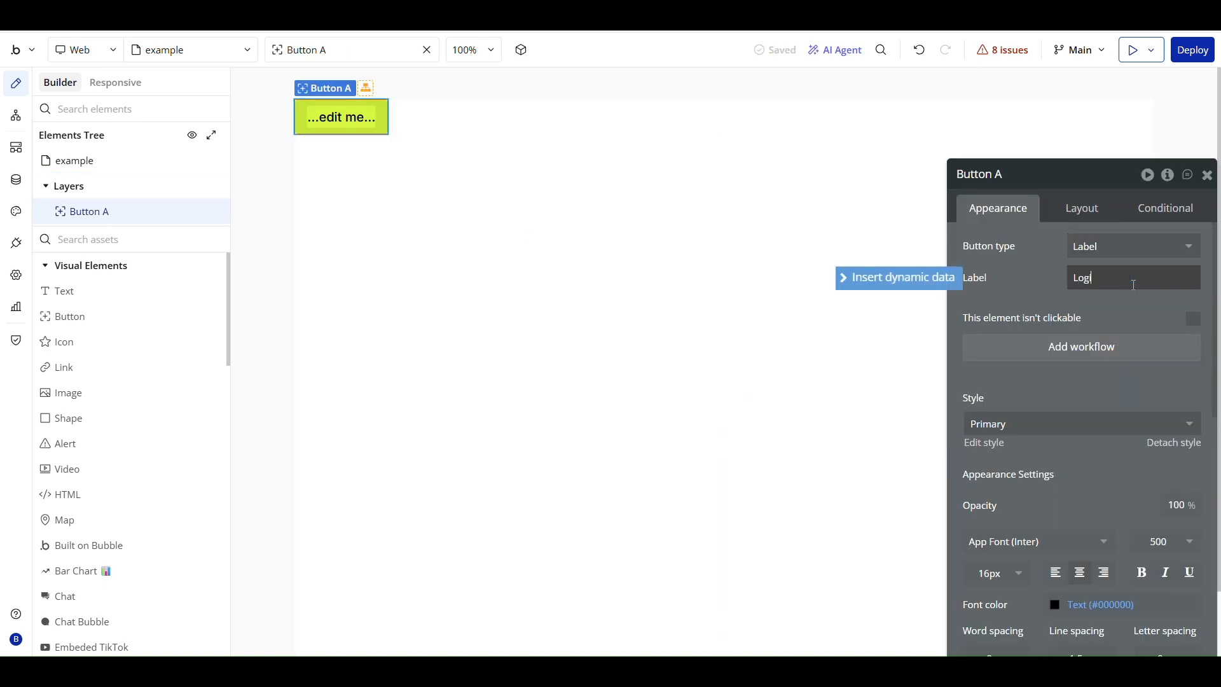
text(in with Facebook)
click(1119, 317)
Create a click workflow for the login button with a "Signup/login with a social network" action using the "API - Facebook Login 2 API" provider.
click(1100, 350)
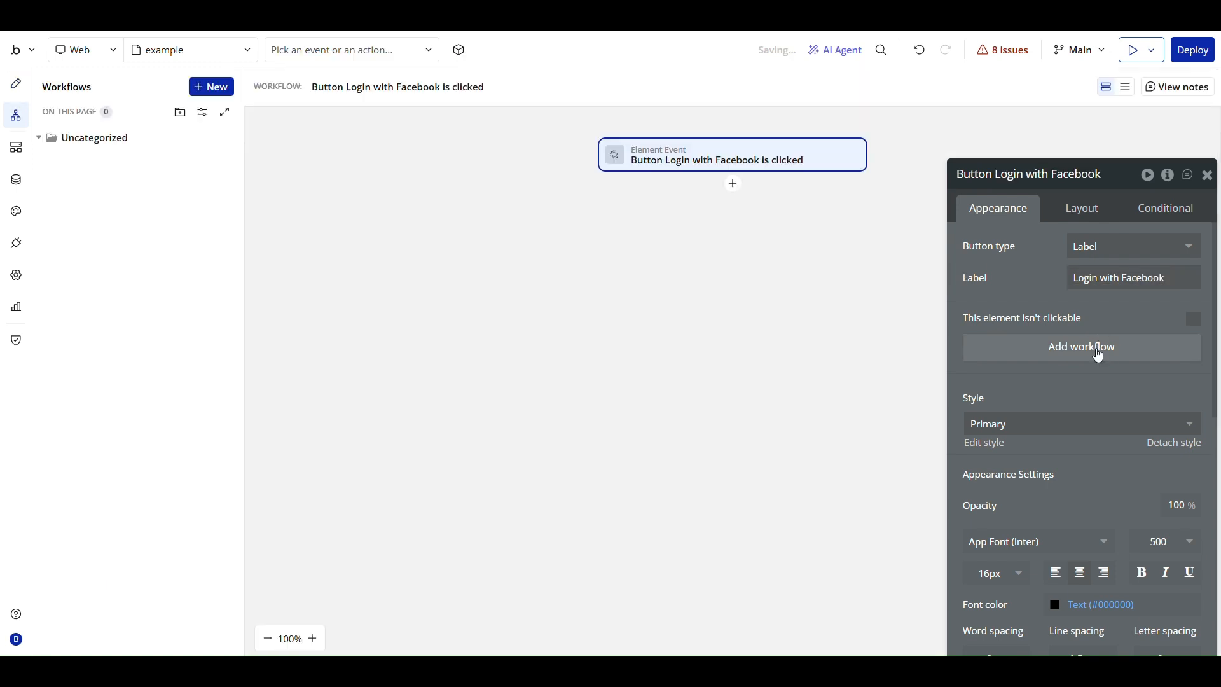
click(732, 191)
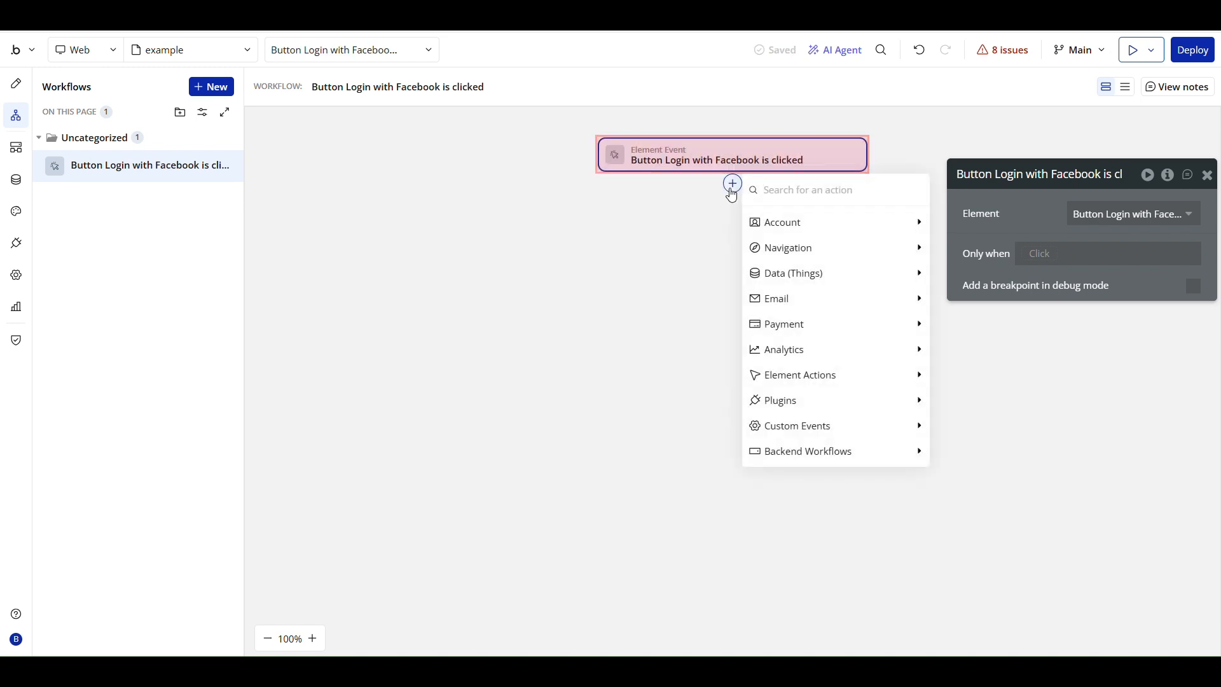
text(sign)
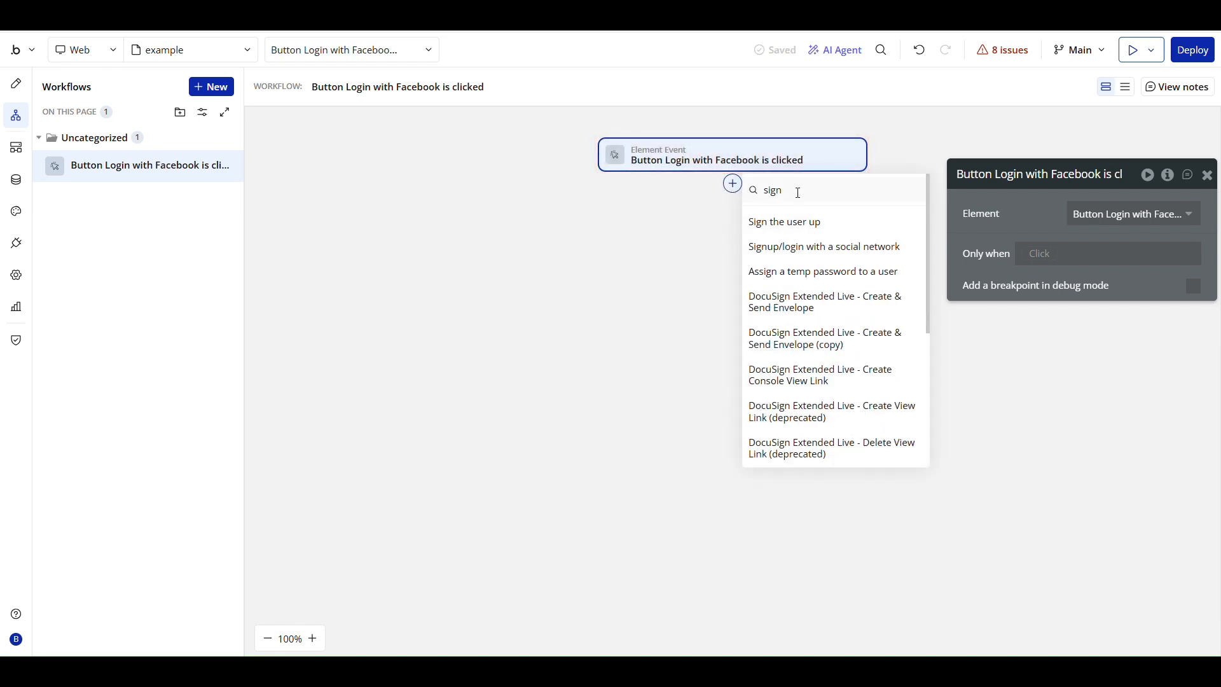
click(830, 248)
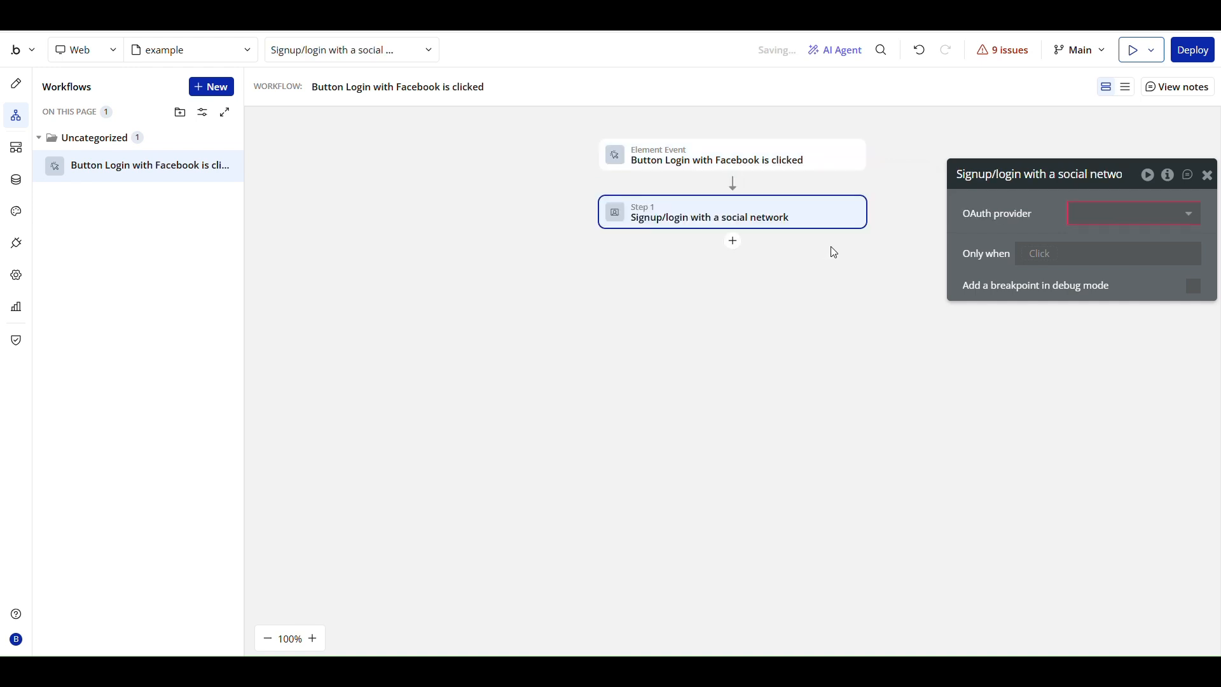
click(1102, 213)
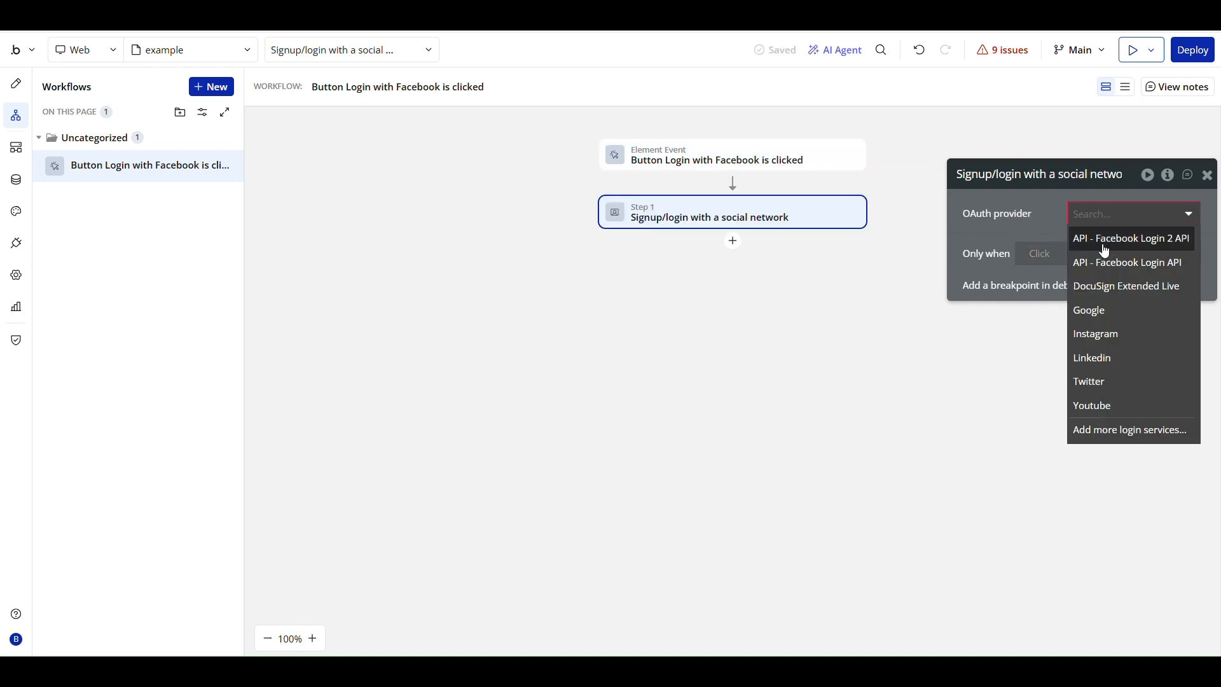
click(1150, 246)
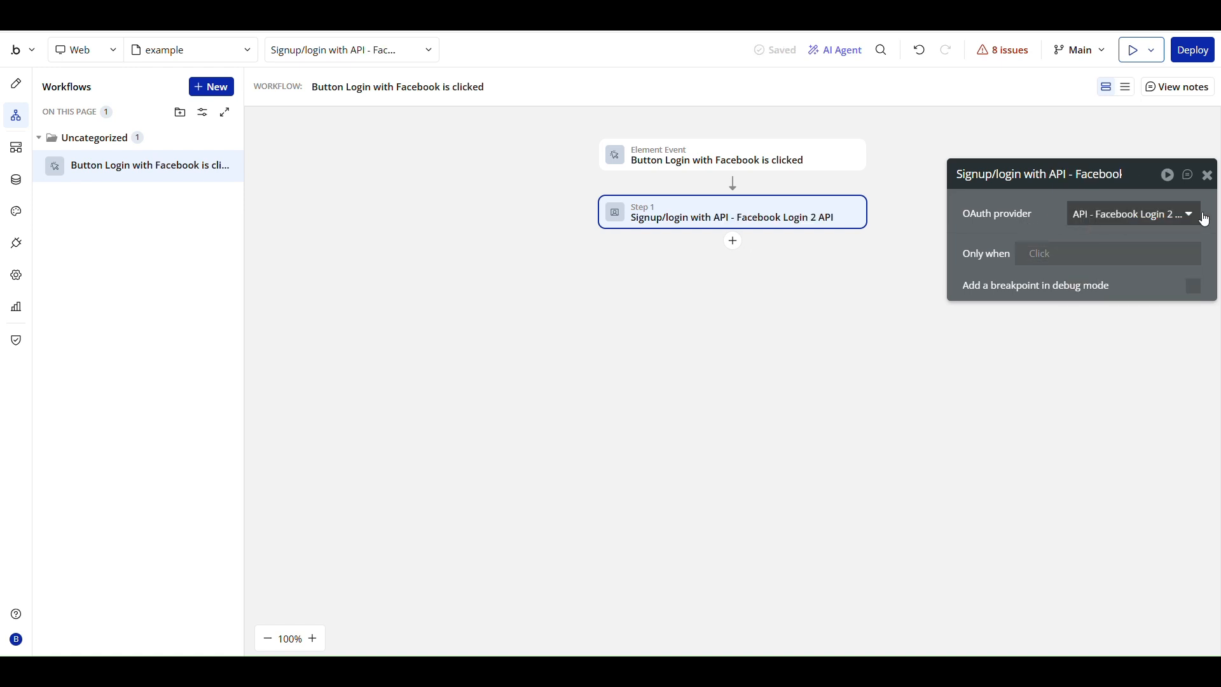
click(1207, 177)
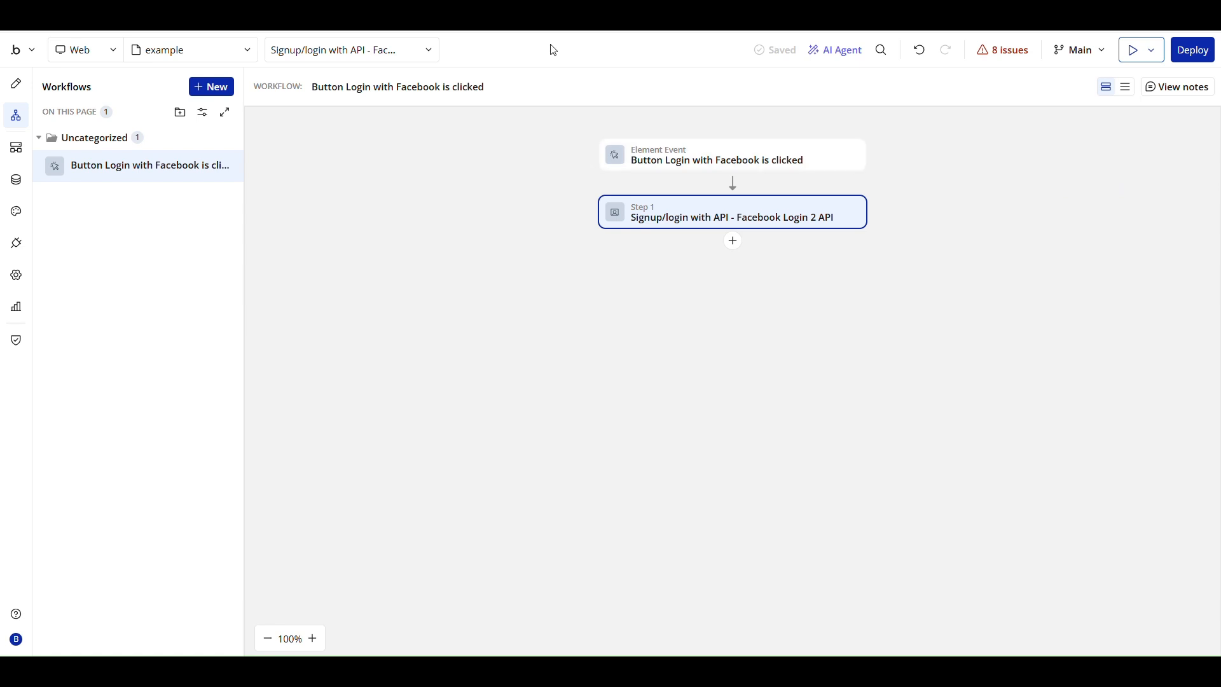
Return to the page design and preview the example page.
click(19, 82)
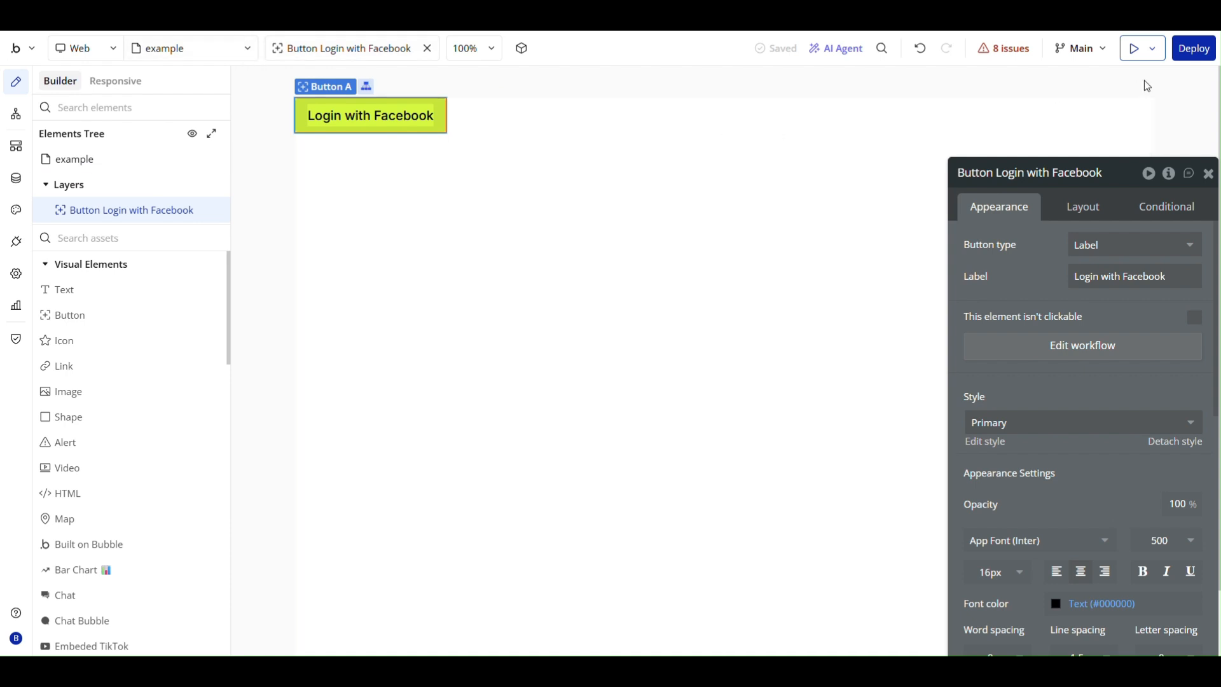
click(1135, 53)
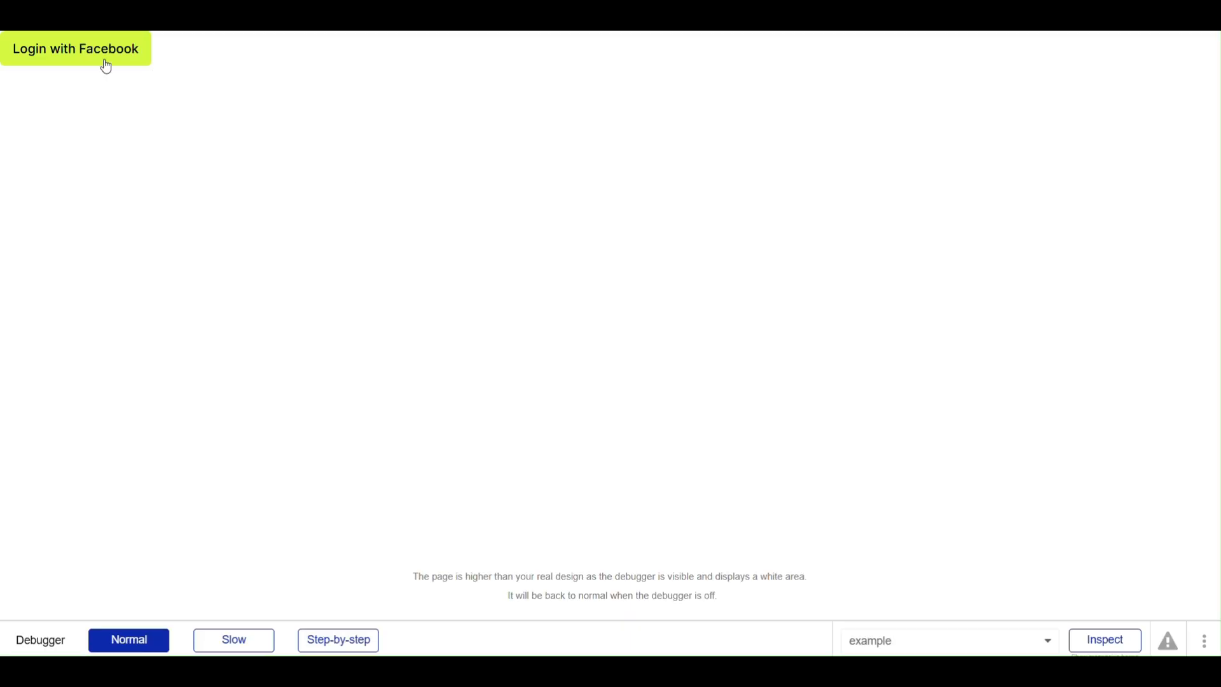
Start the Facebook login from the previewed page, continue with the current account, and grant test_app the Endorsr Page and the Page listed below it.
click(72, 56)
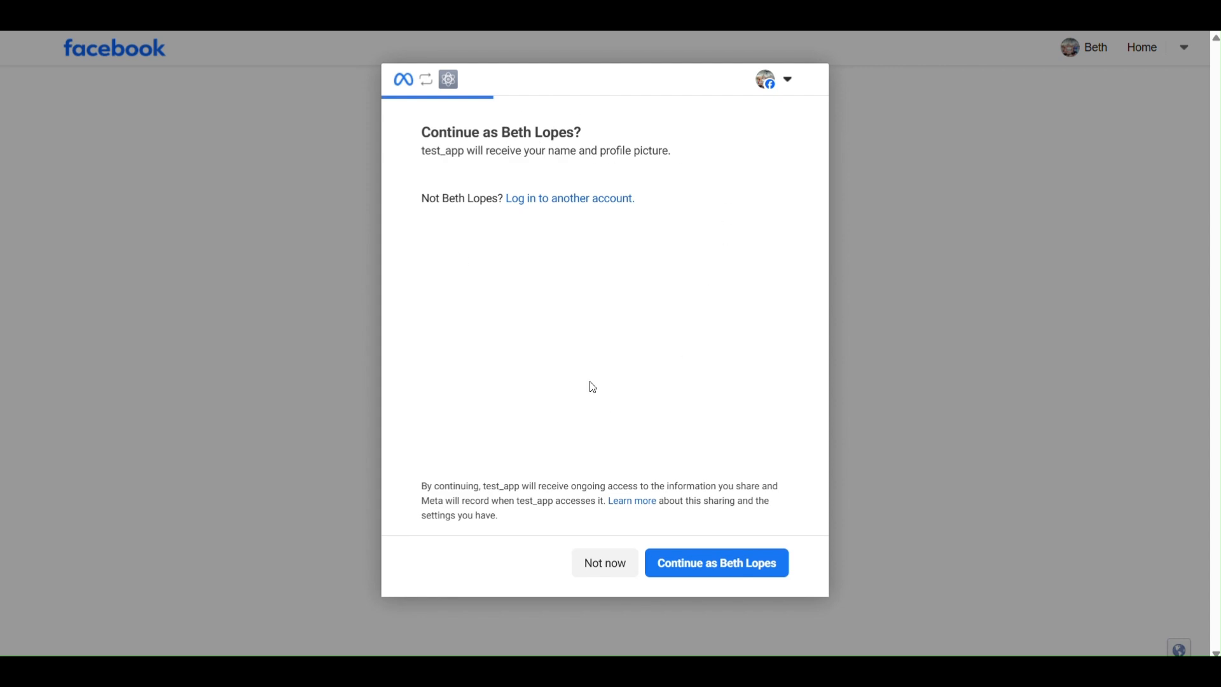
click(708, 571)
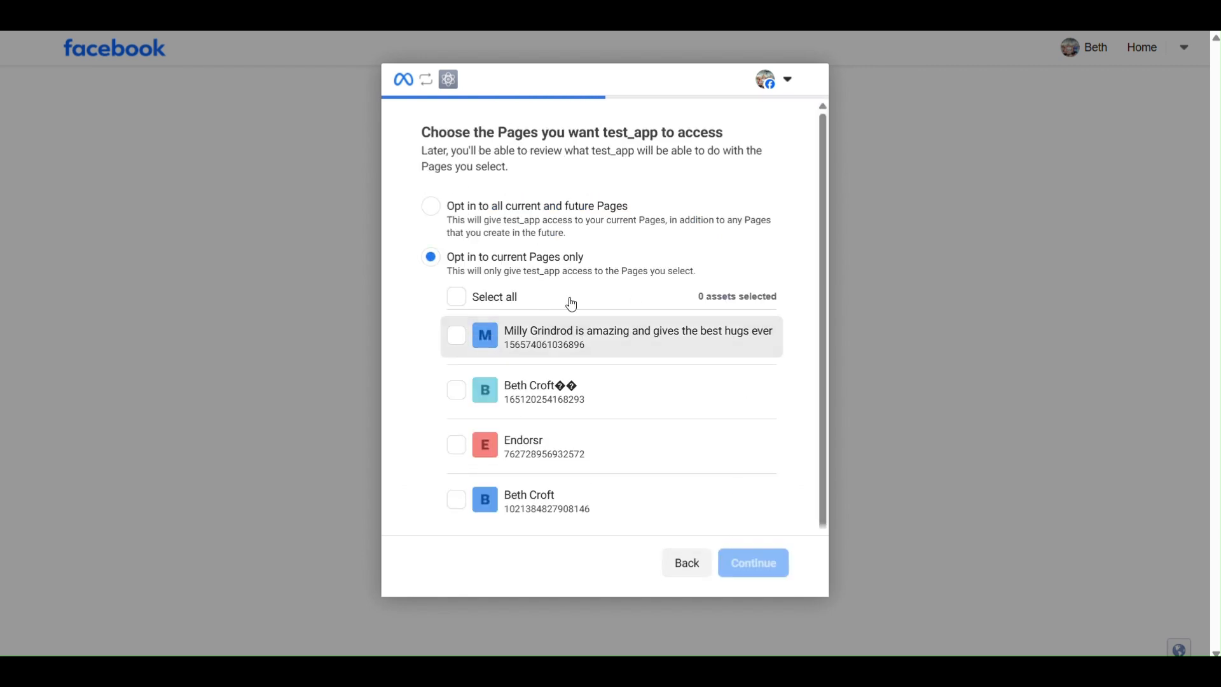
click(455, 440)
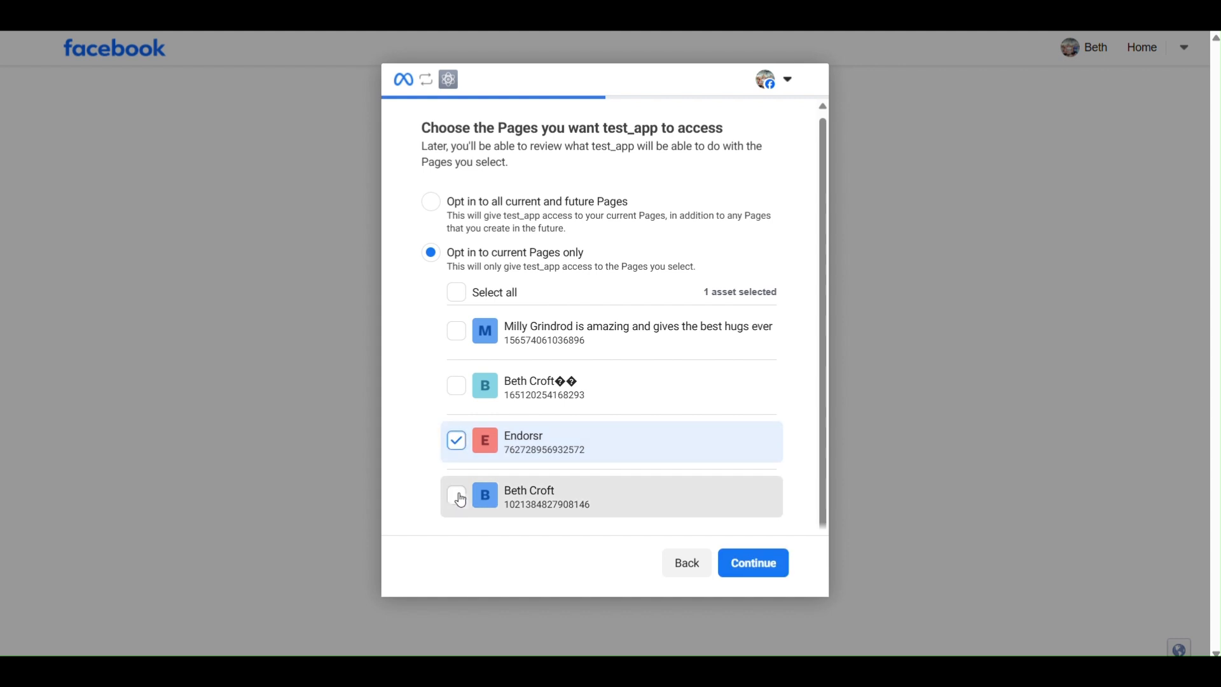
click(456, 494)
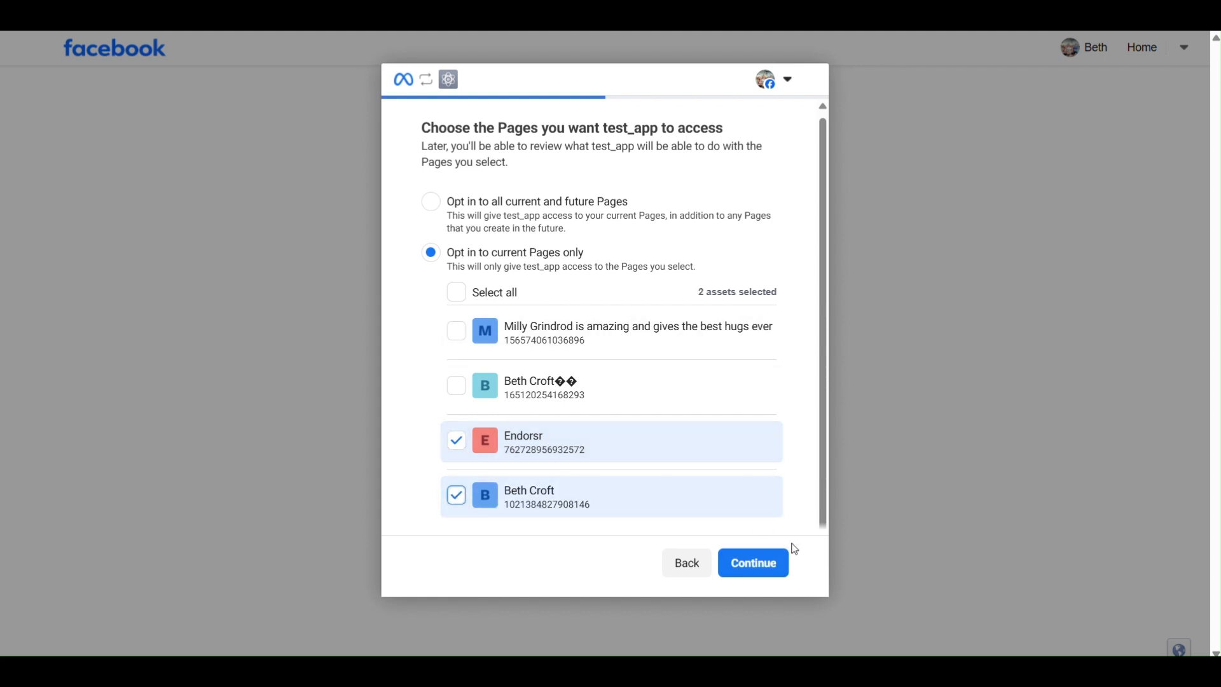
click(770, 569)
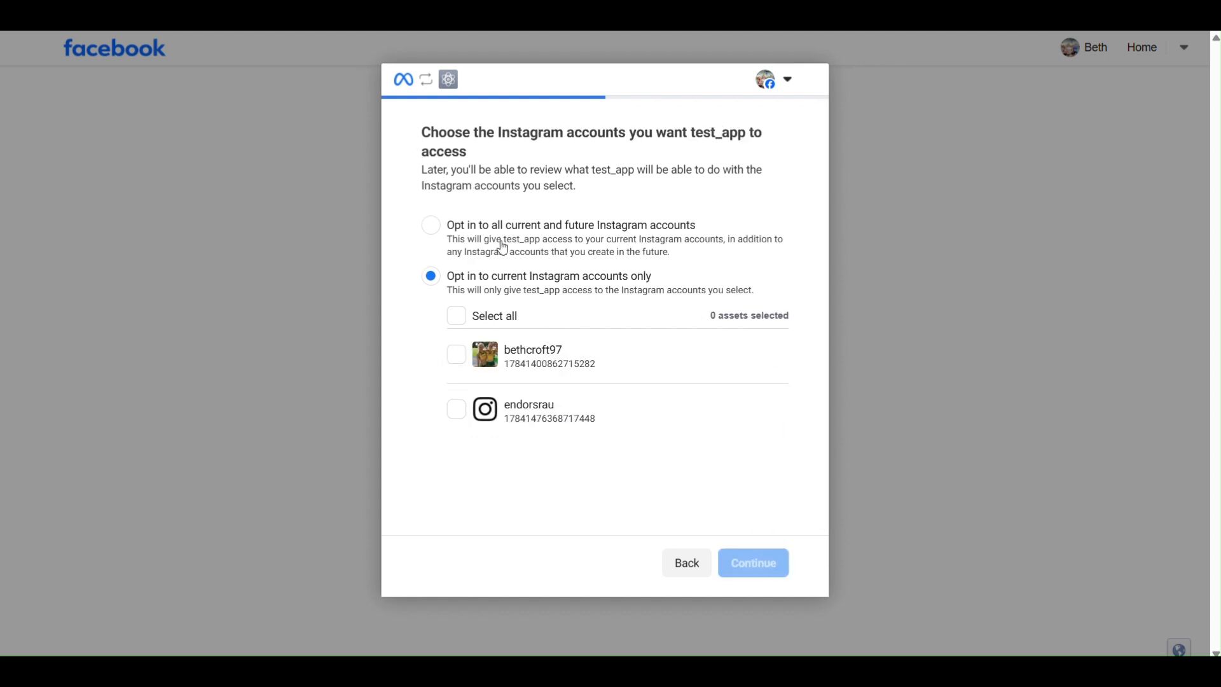
Grant test_app access to both listed Instagram accounts, save the access request and dismiss the OAuth2 initialization message.
click(455, 364)
click(456, 409)
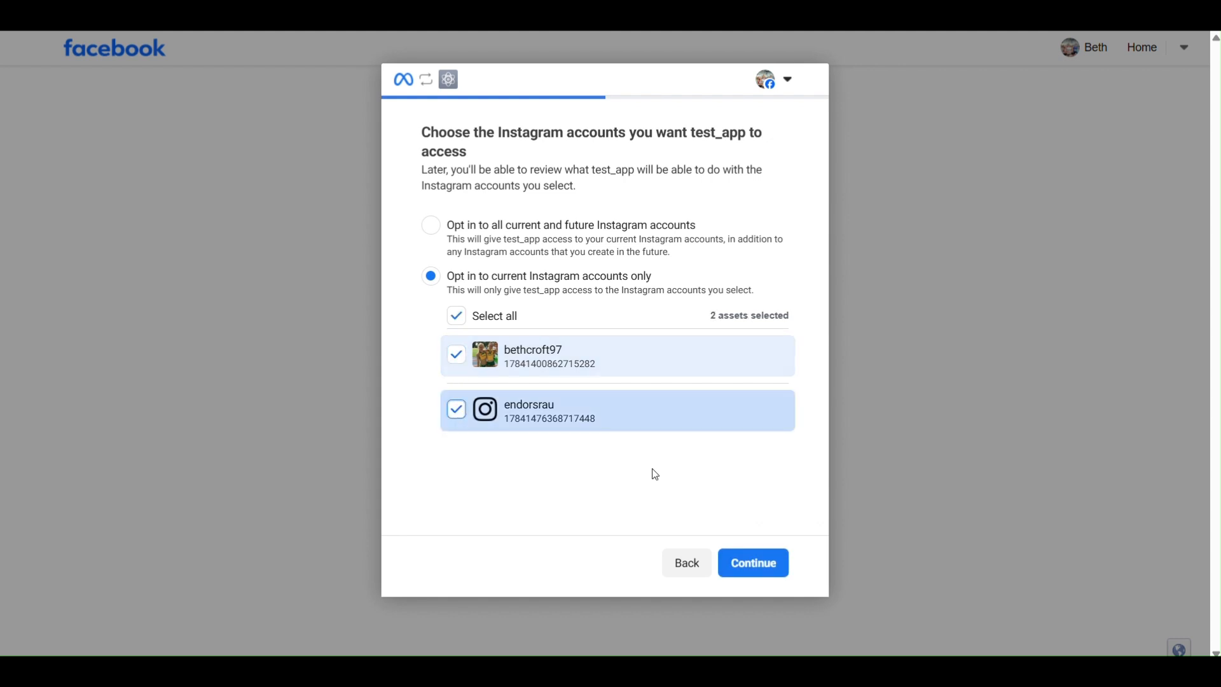
click(755, 564)
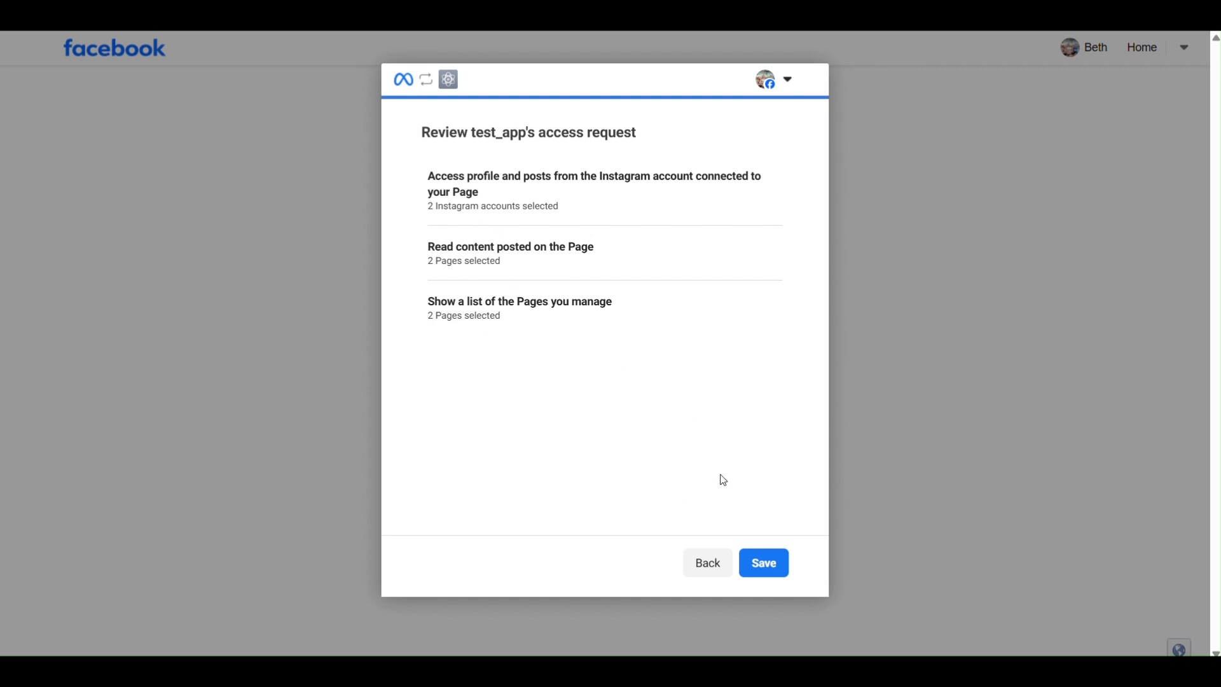
click(764, 562)
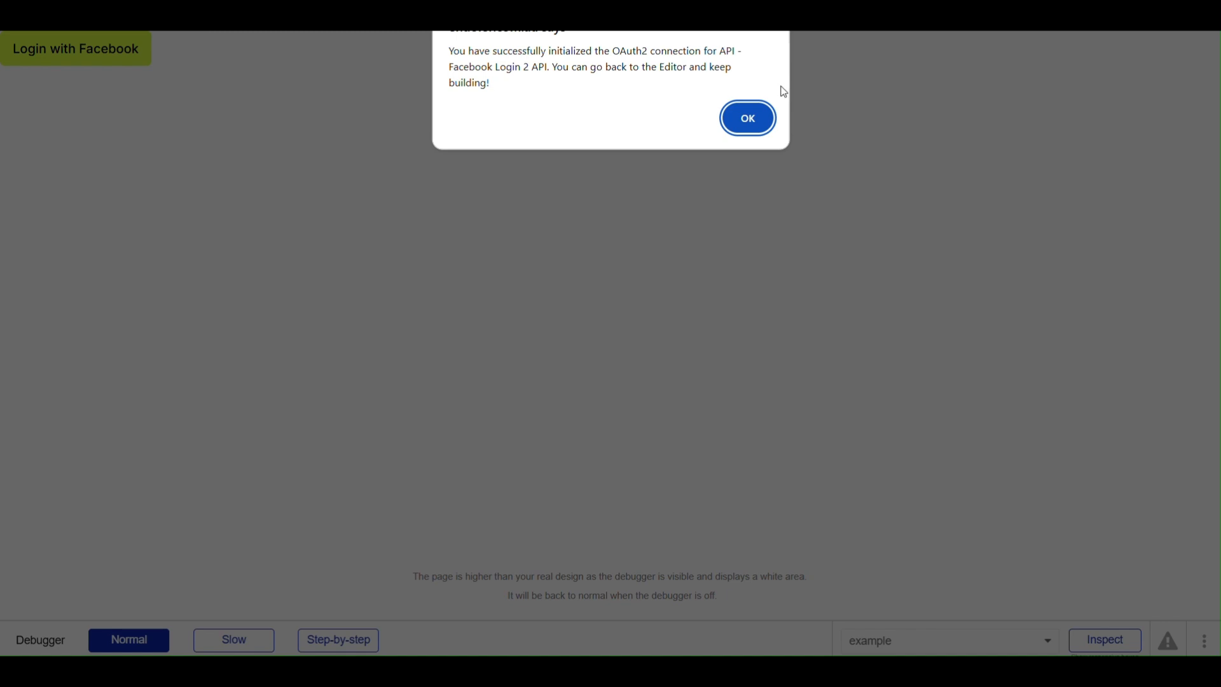
click(747, 120)
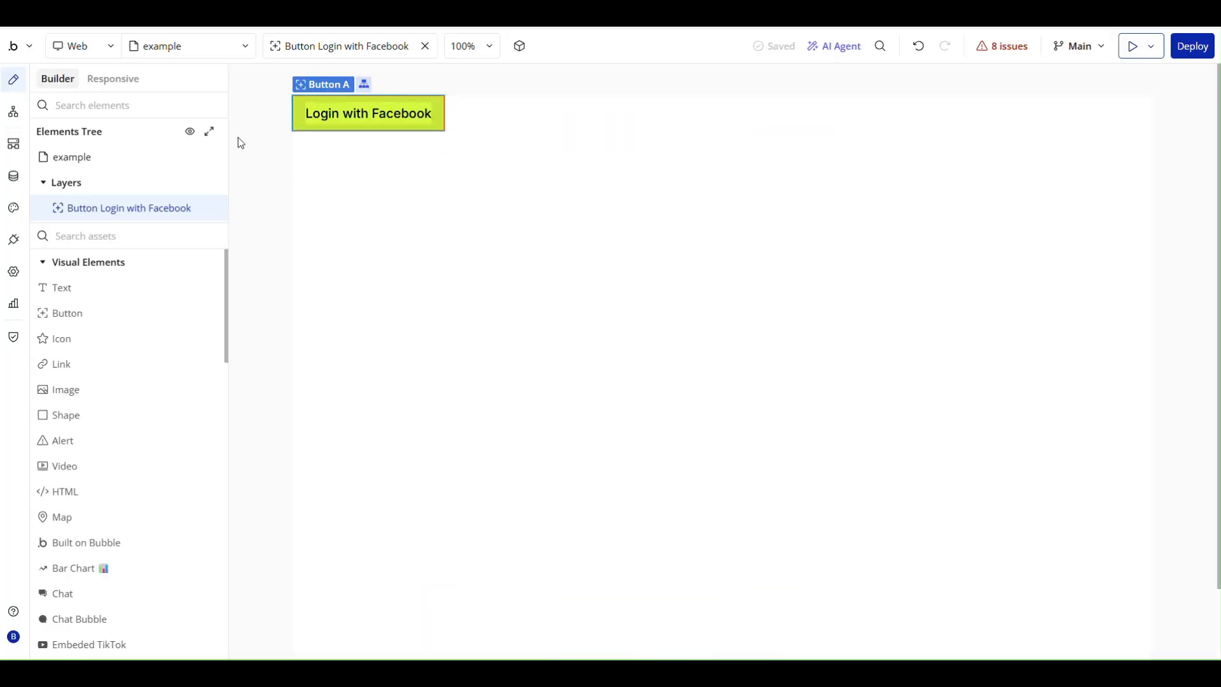
Expand the unnamed call under Facebook Login 2 API in the API Connector and name it "Facebook API Call 1".
click(10, 248)
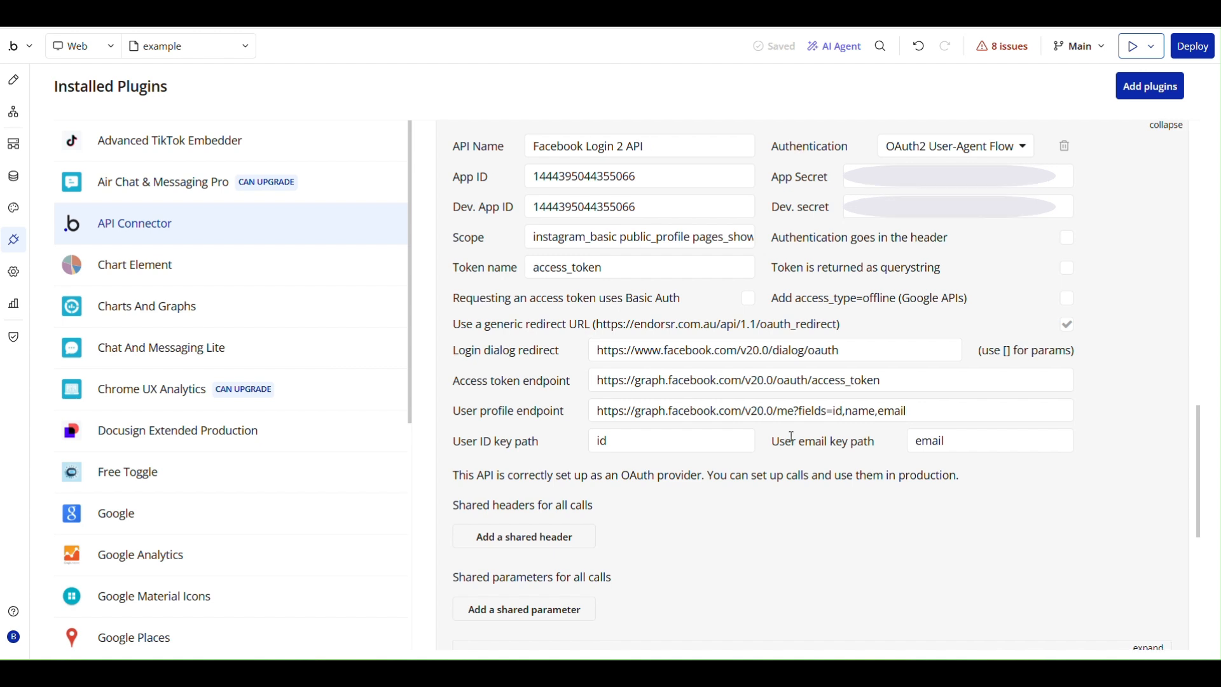
scroll(769, 419, down, 4)
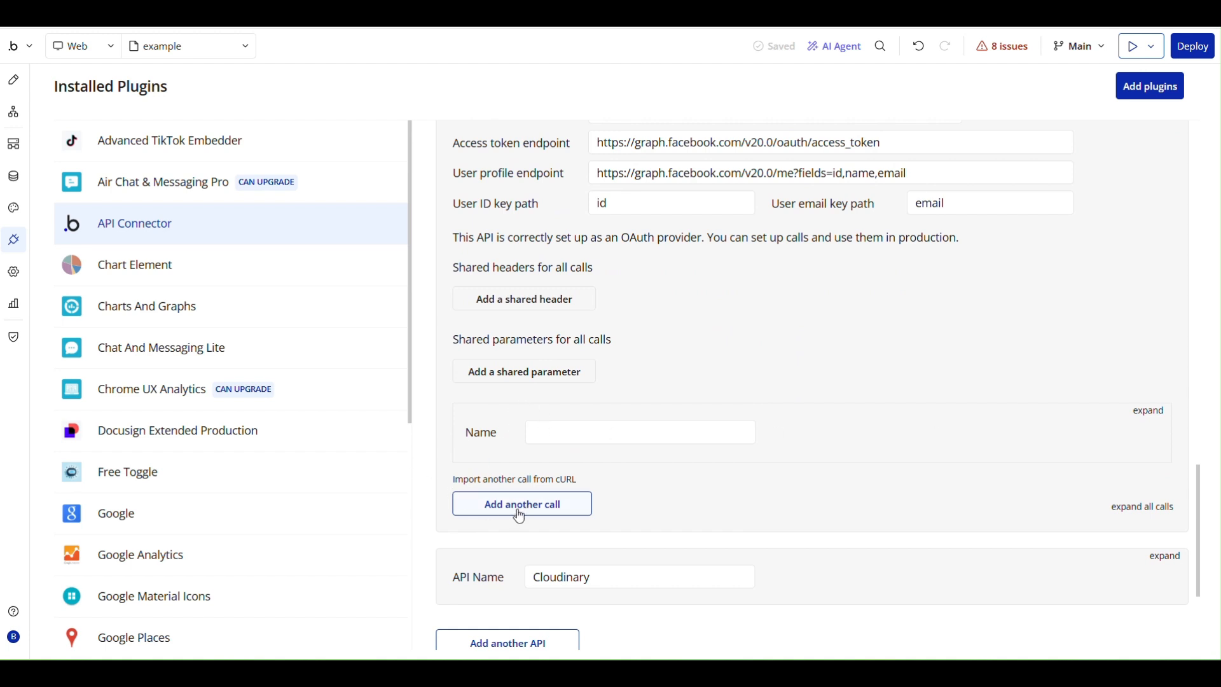
click(1149, 410)
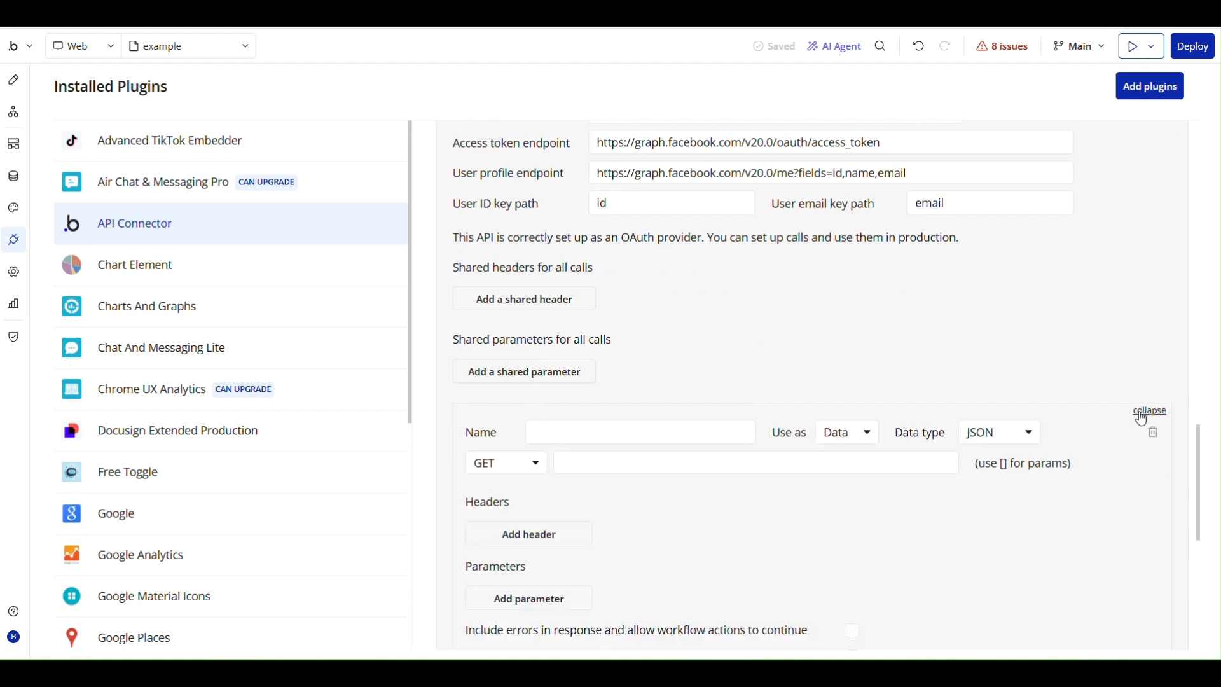
scroll(557, 351, down, 1)
click(552, 354)
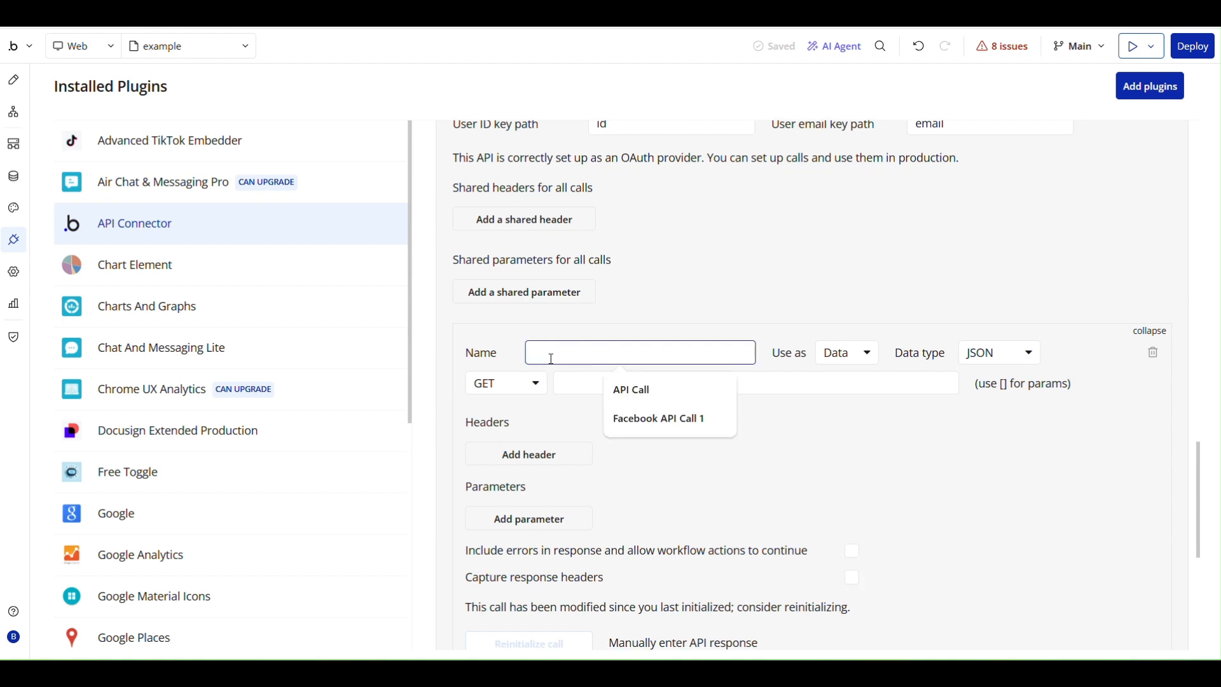
click(659, 418)
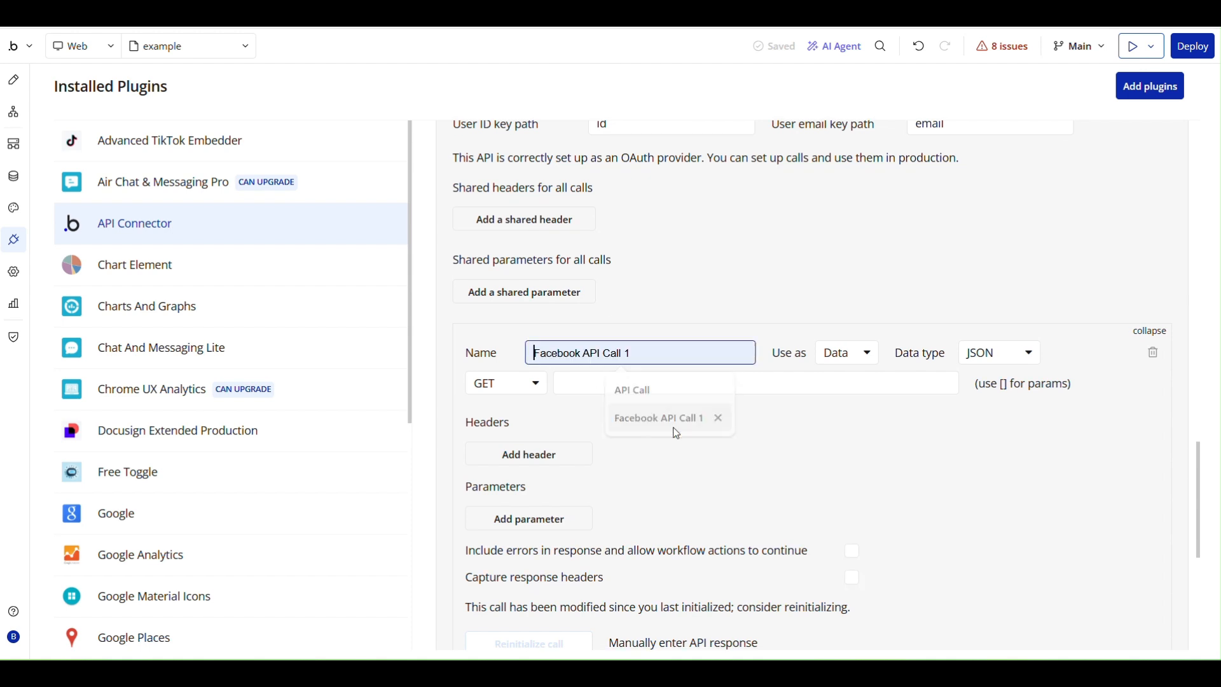
click(860, 354)
click(846, 407)
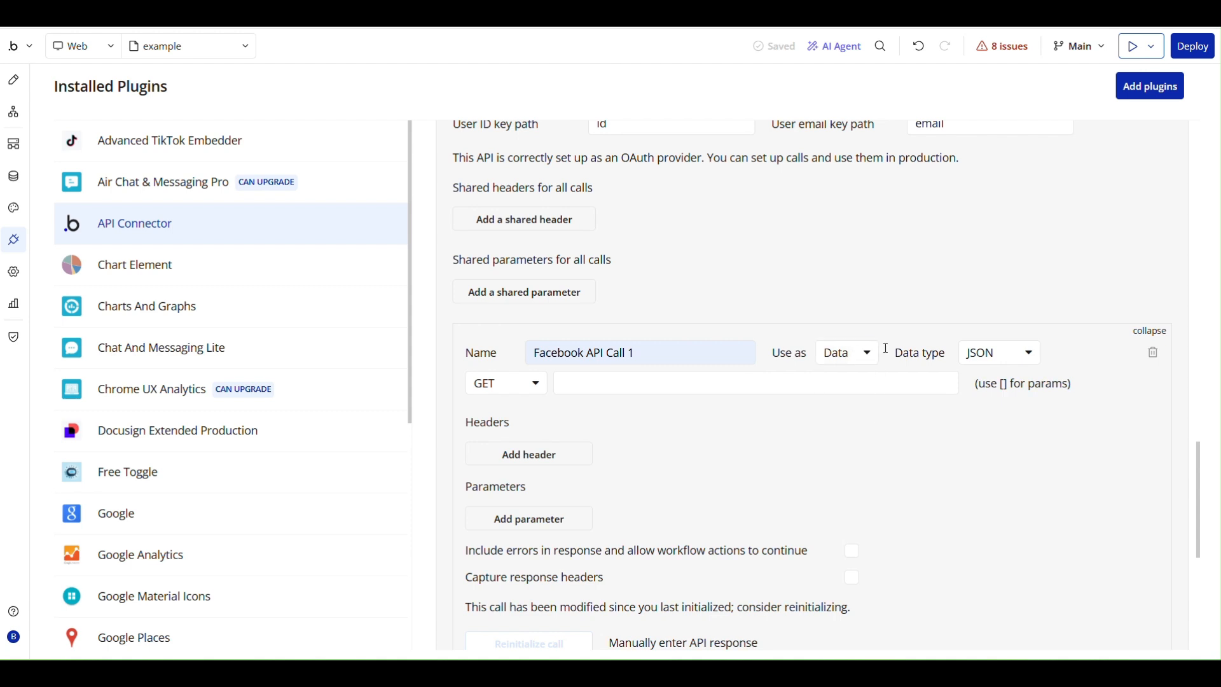
click(578, 378)
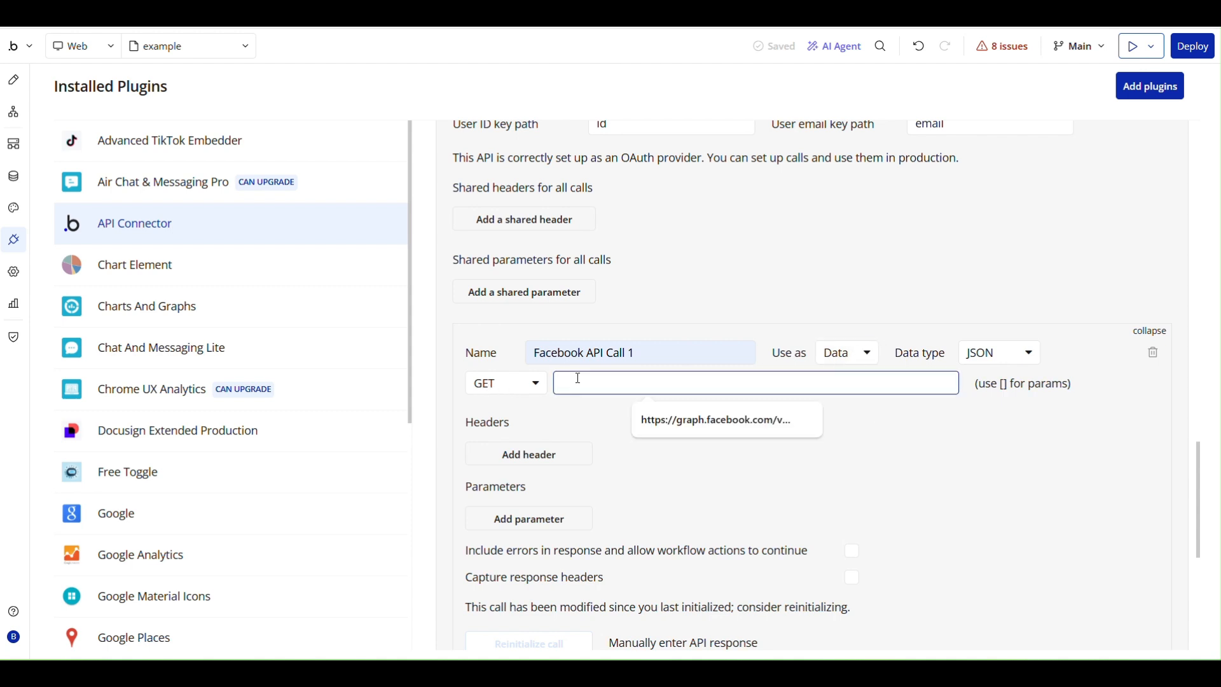
text(https://graph.facebook.com/v21.0/me/accounts?fields=name,id,instagram_business_account)
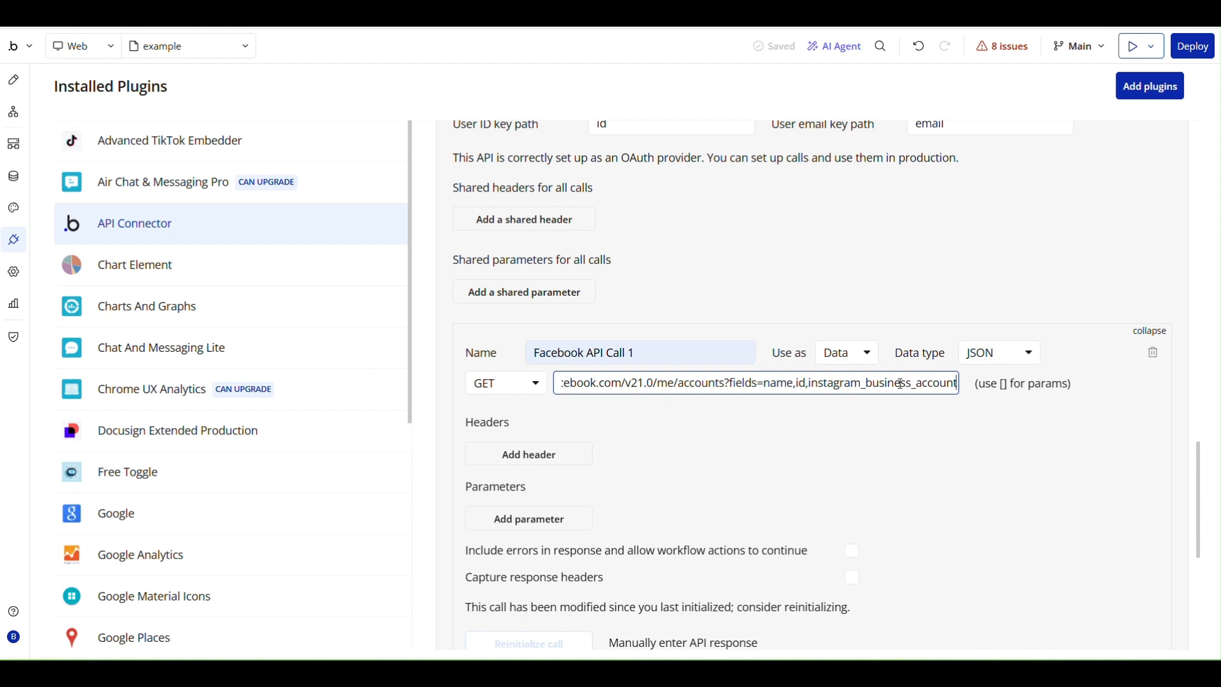
click(930, 404)
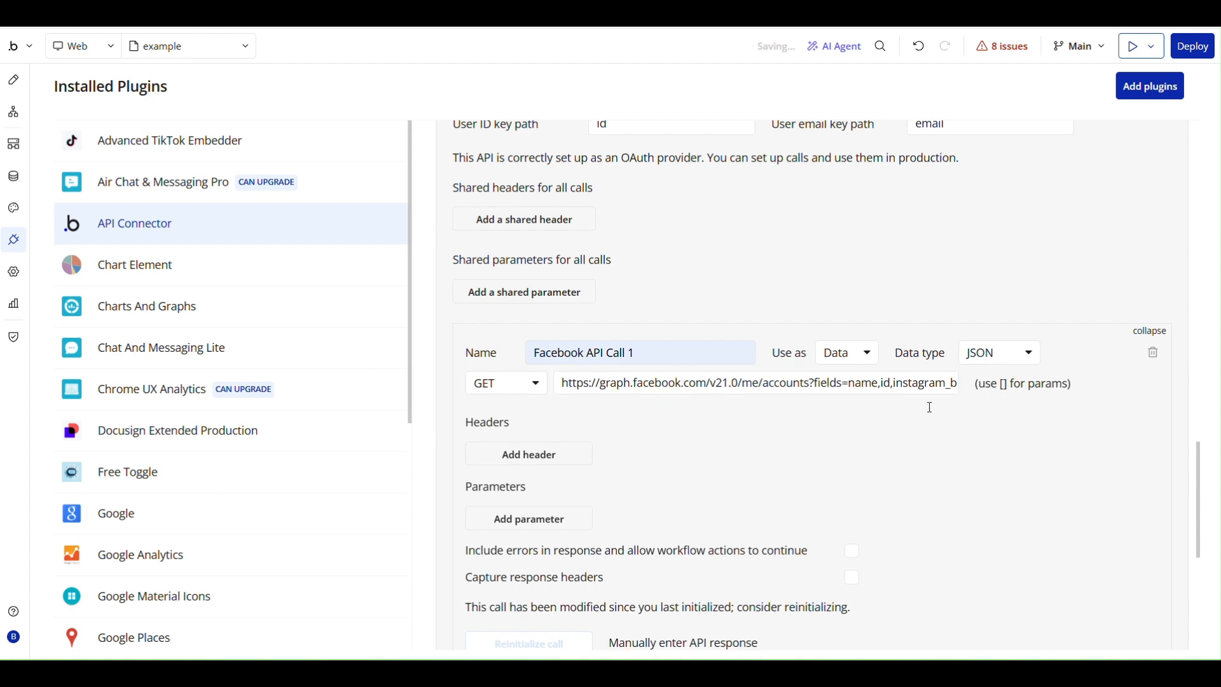
Reinitialize the Facebook API call and save its returned values with the offered data types.
scroll(820, 401, down, 2)
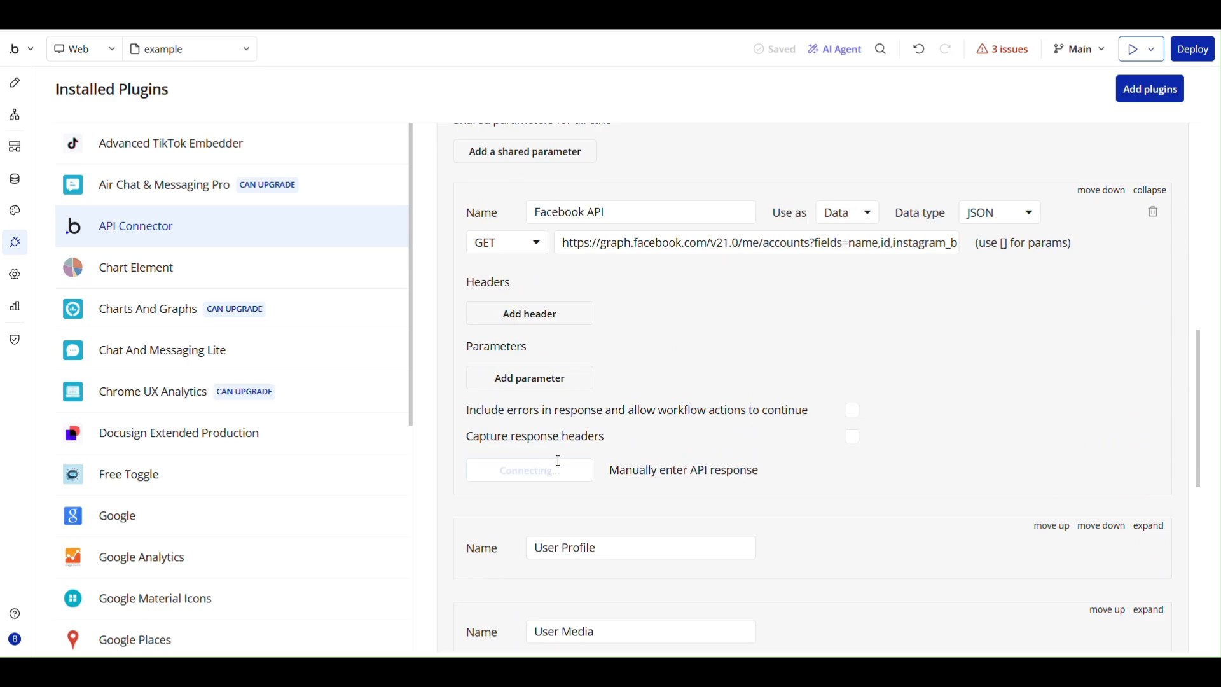
click(557, 460)
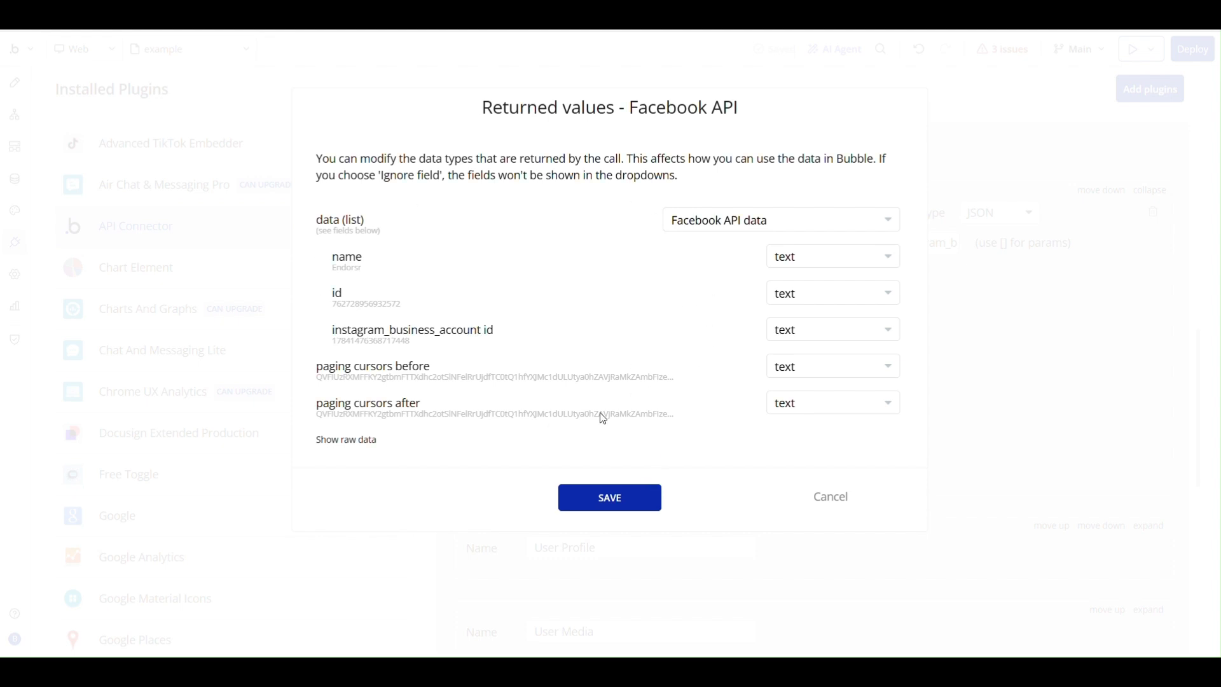
click(618, 499)
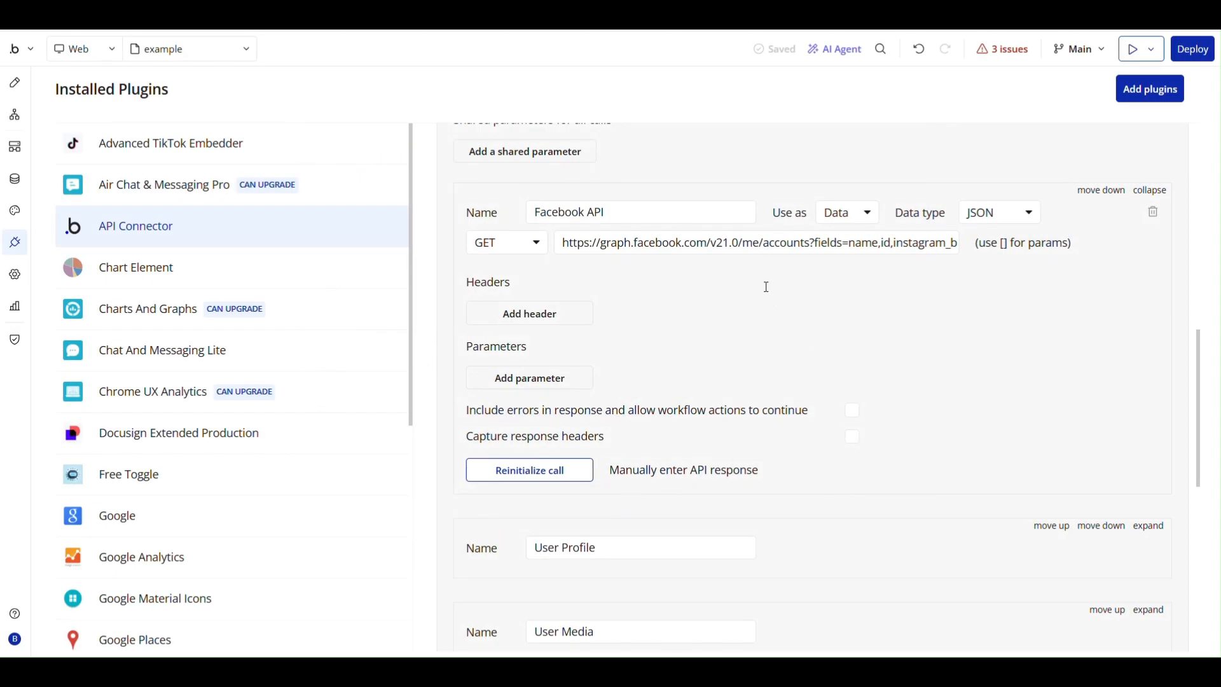
Try to create a text field named InstaUserID on the User data type.
click(14, 180)
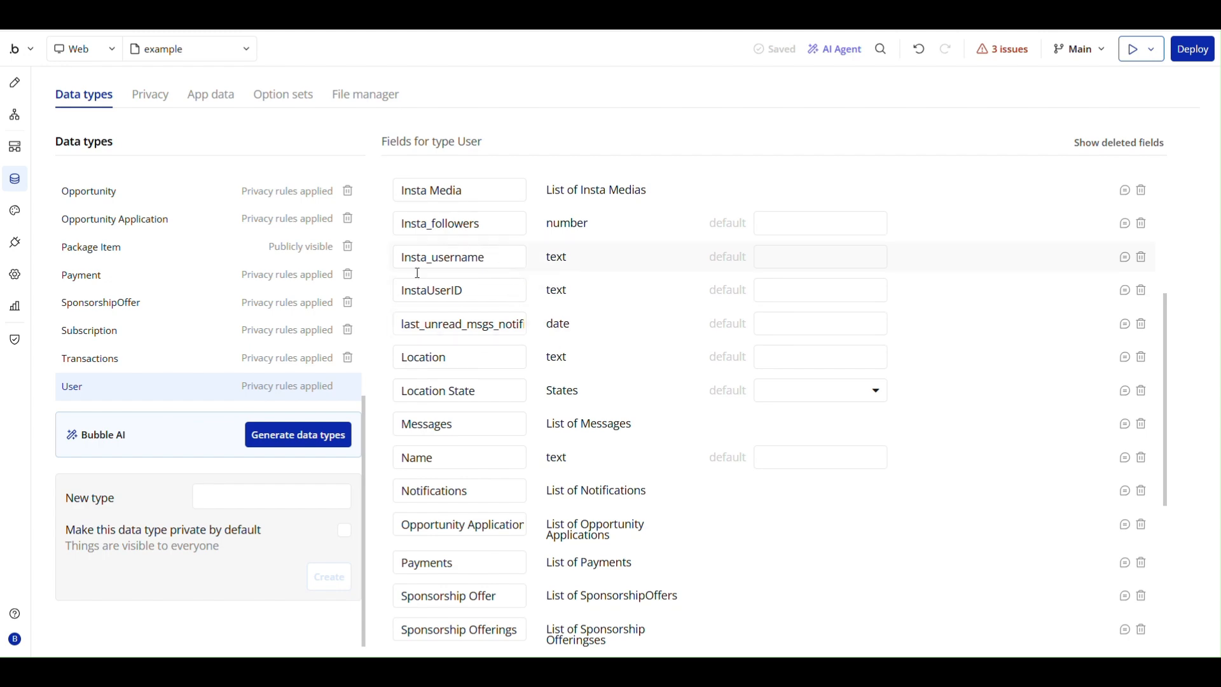
click(477, 283)
double_click(477, 284)
scroll(477, 289, down, 5)
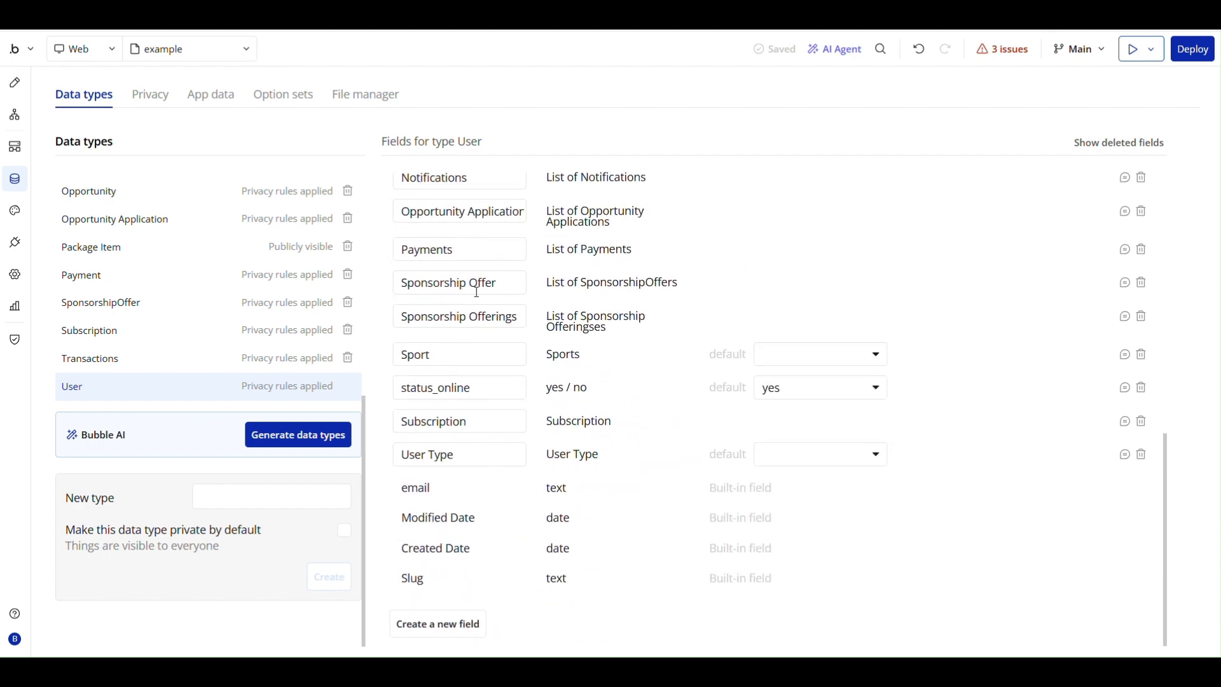
click(439, 620)
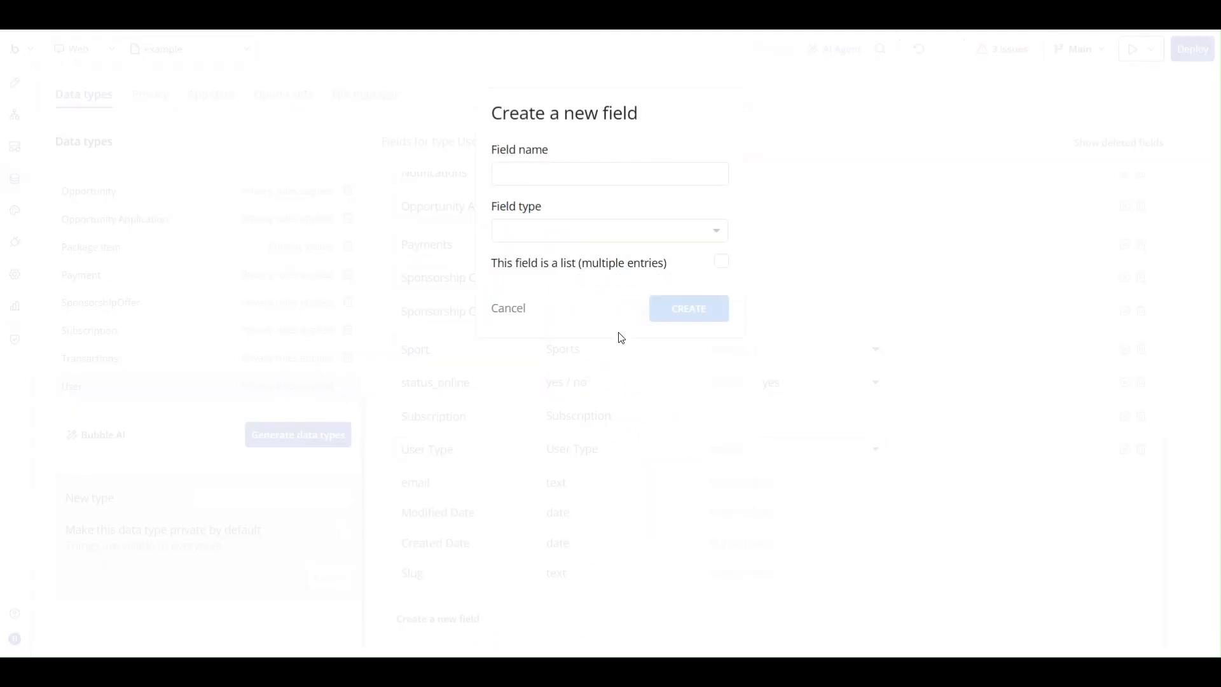
click(542, 184)
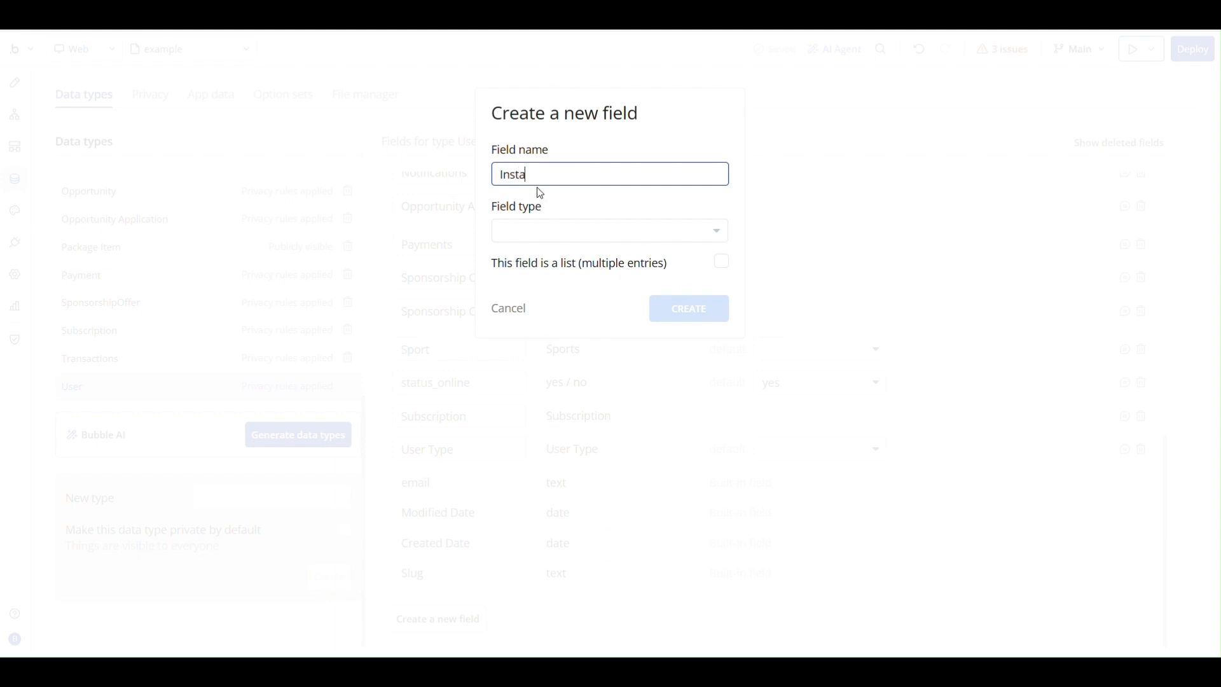
text(InstaUserID)
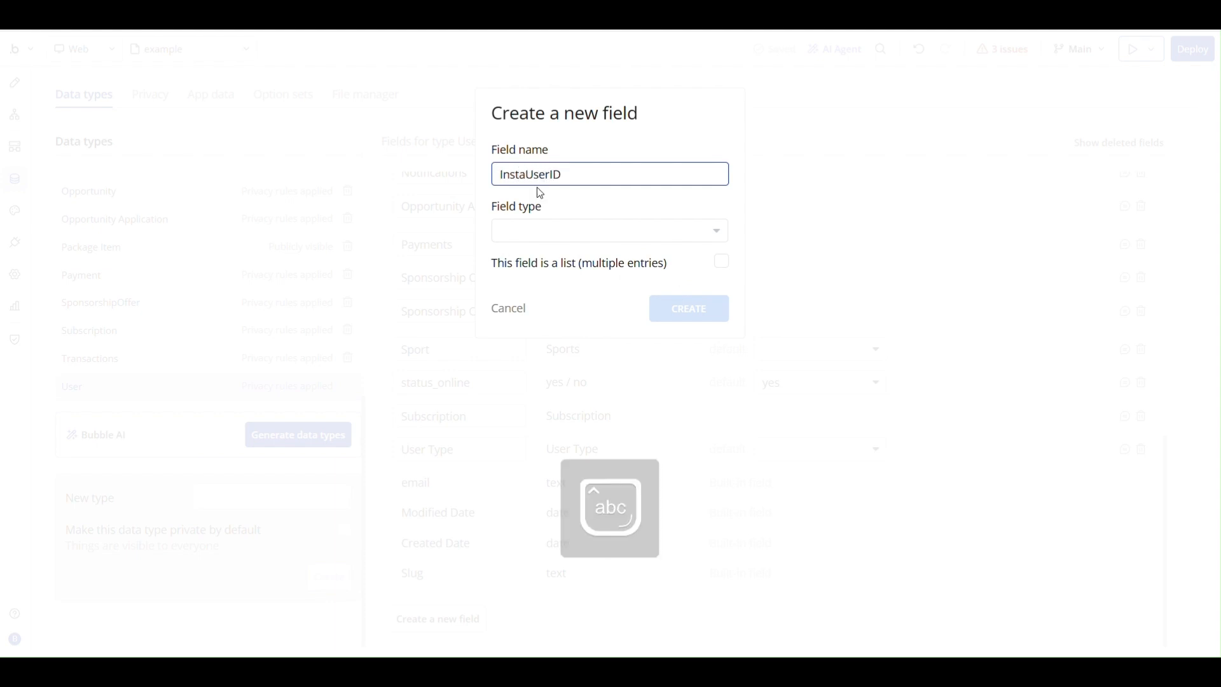
click(564, 230)
text(text)
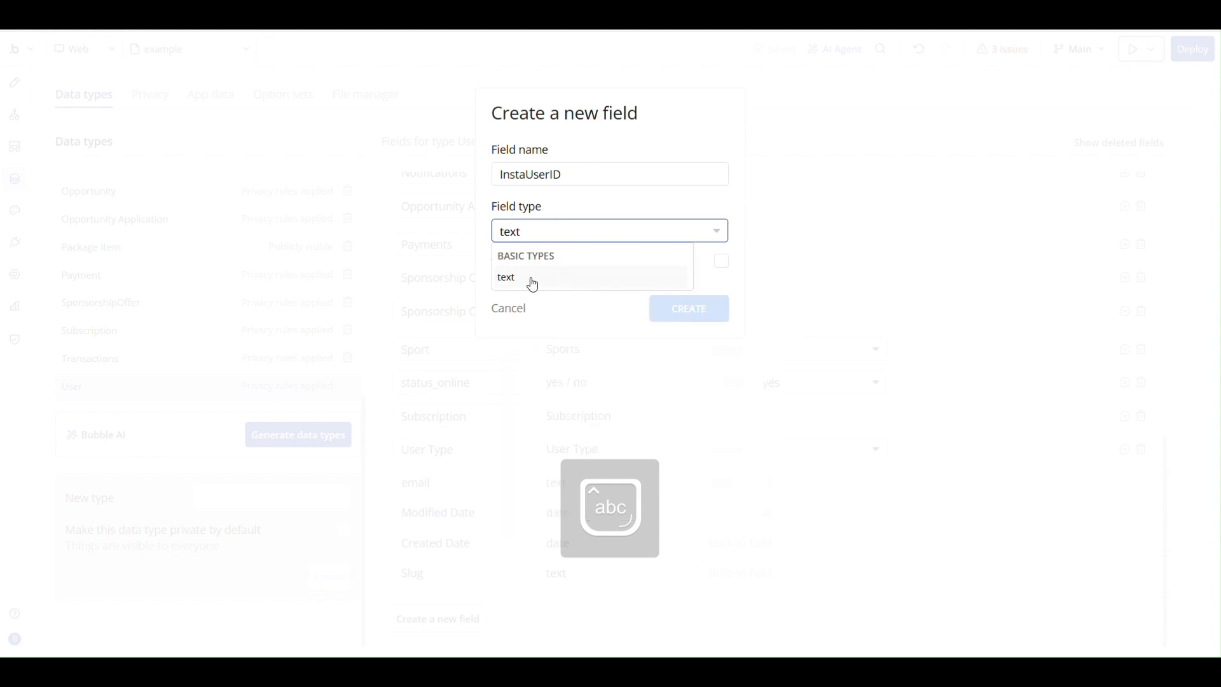
click(530, 277)
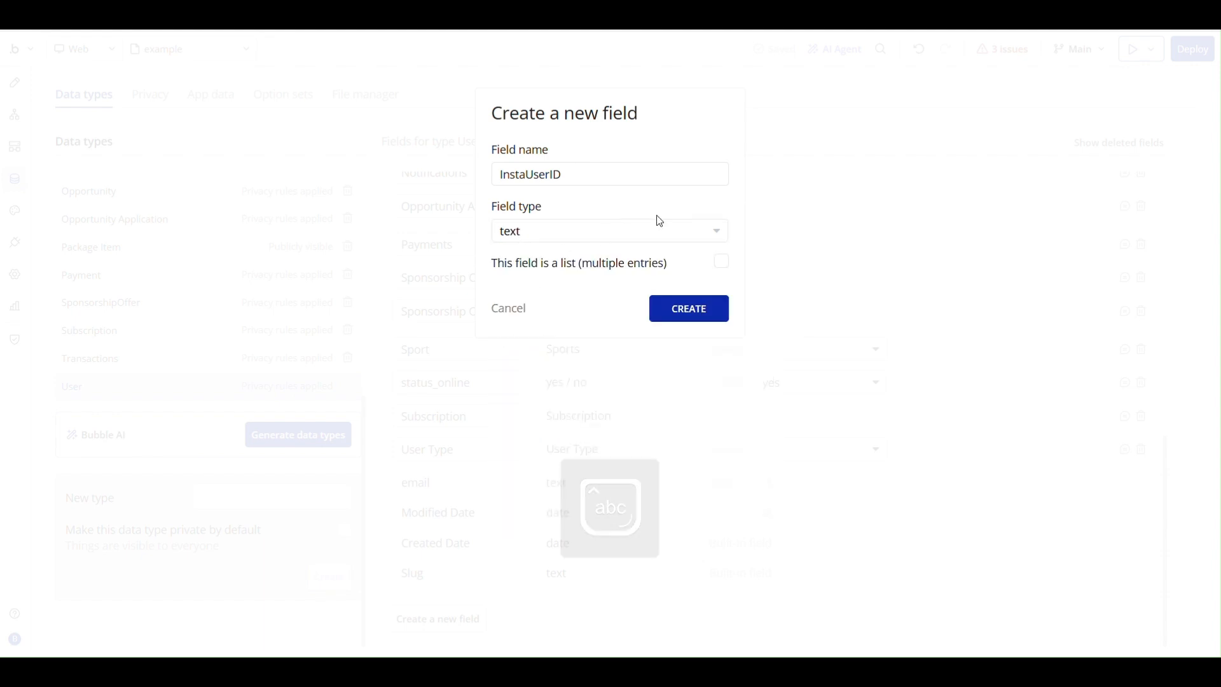
click(695, 314)
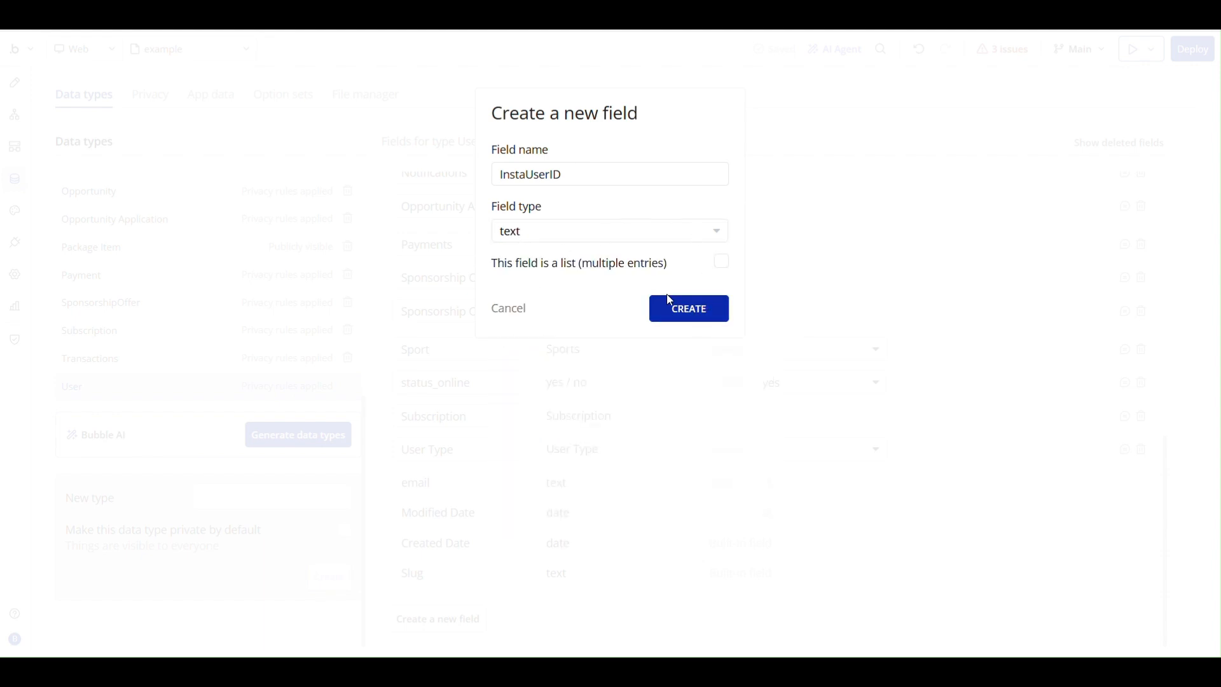
click(502, 308)
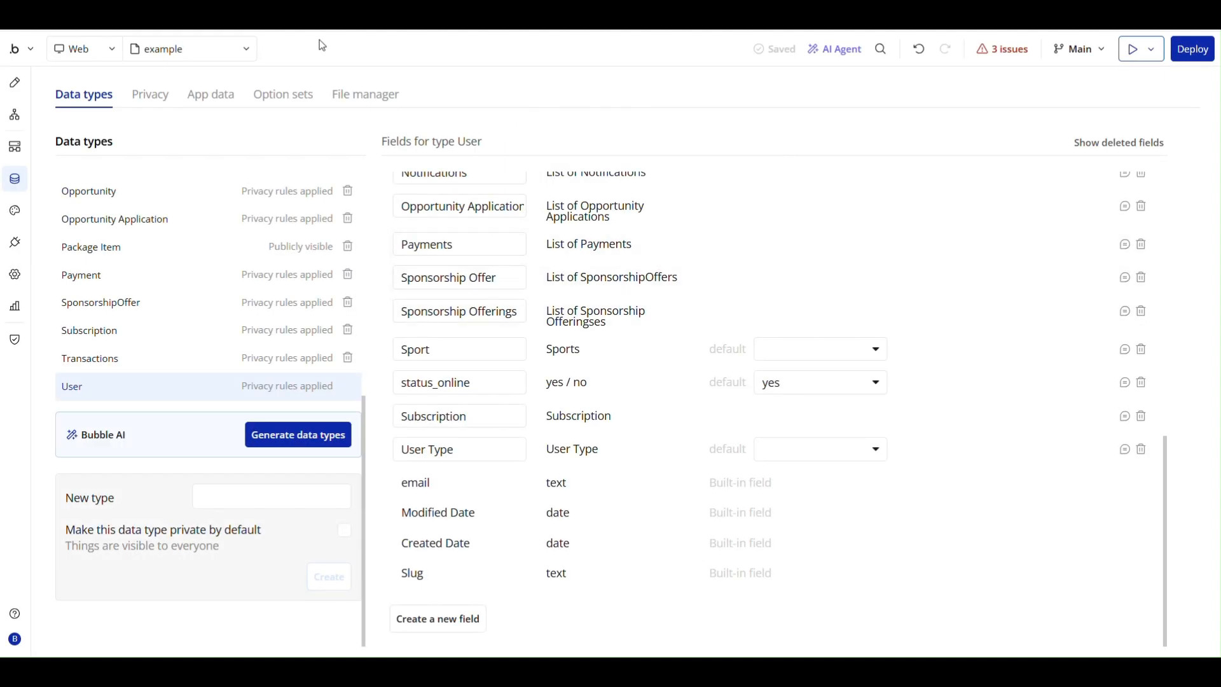
Set the OAuth provider of the login button's signup/login action to "API - Facebook Login API".
click(15, 86)
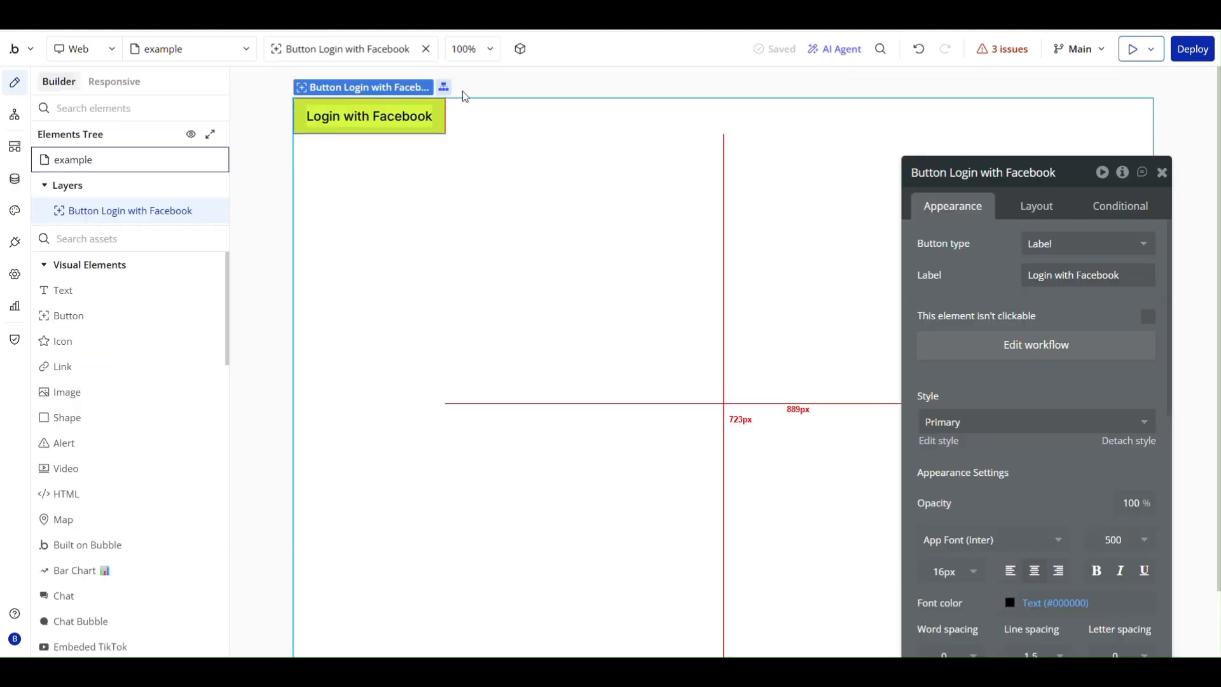
click(1034, 345)
click(672, 219)
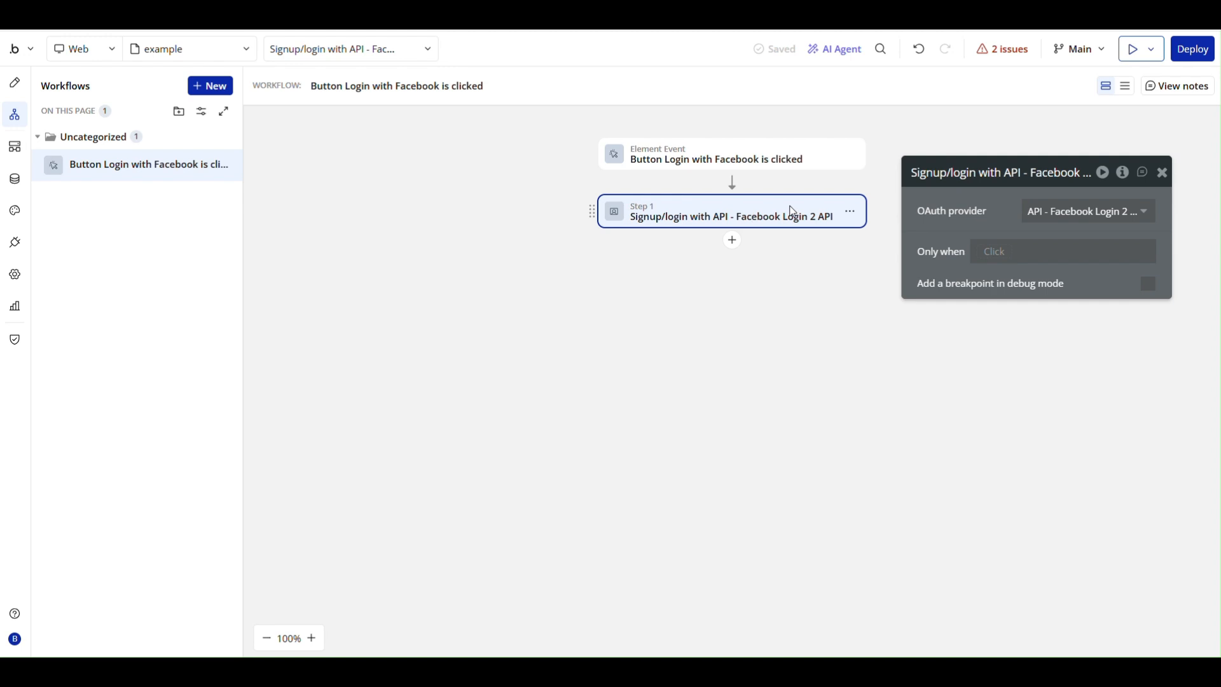
click(1086, 209)
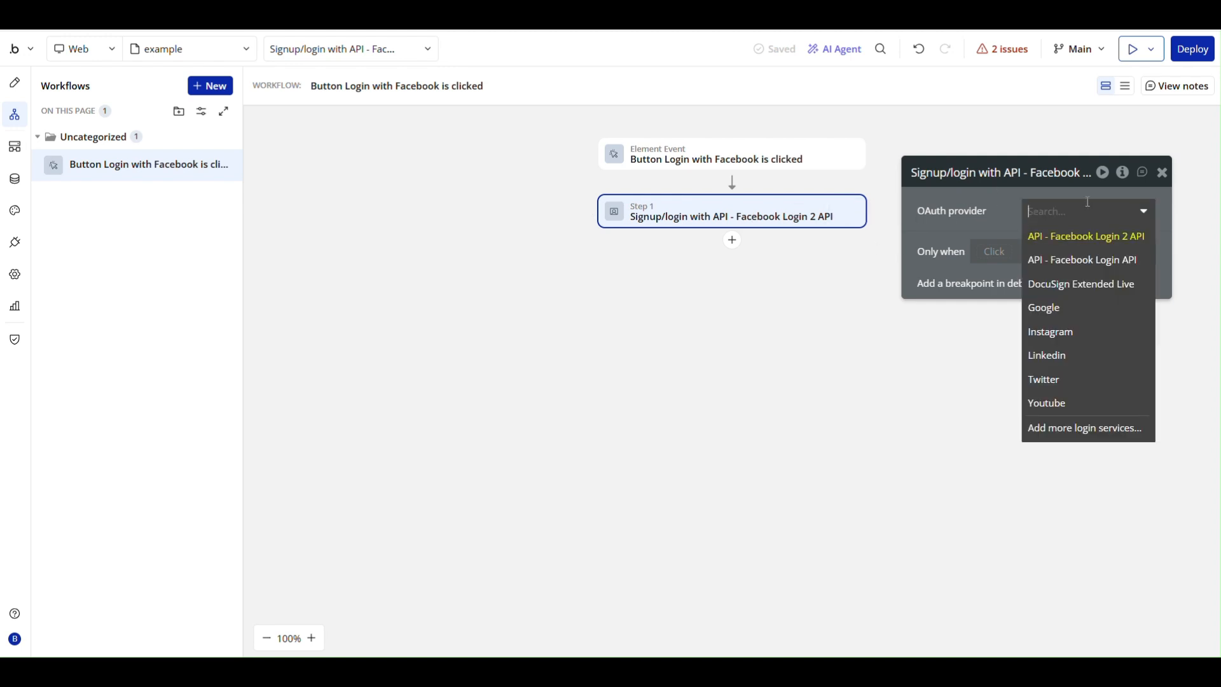
click(1081, 260)
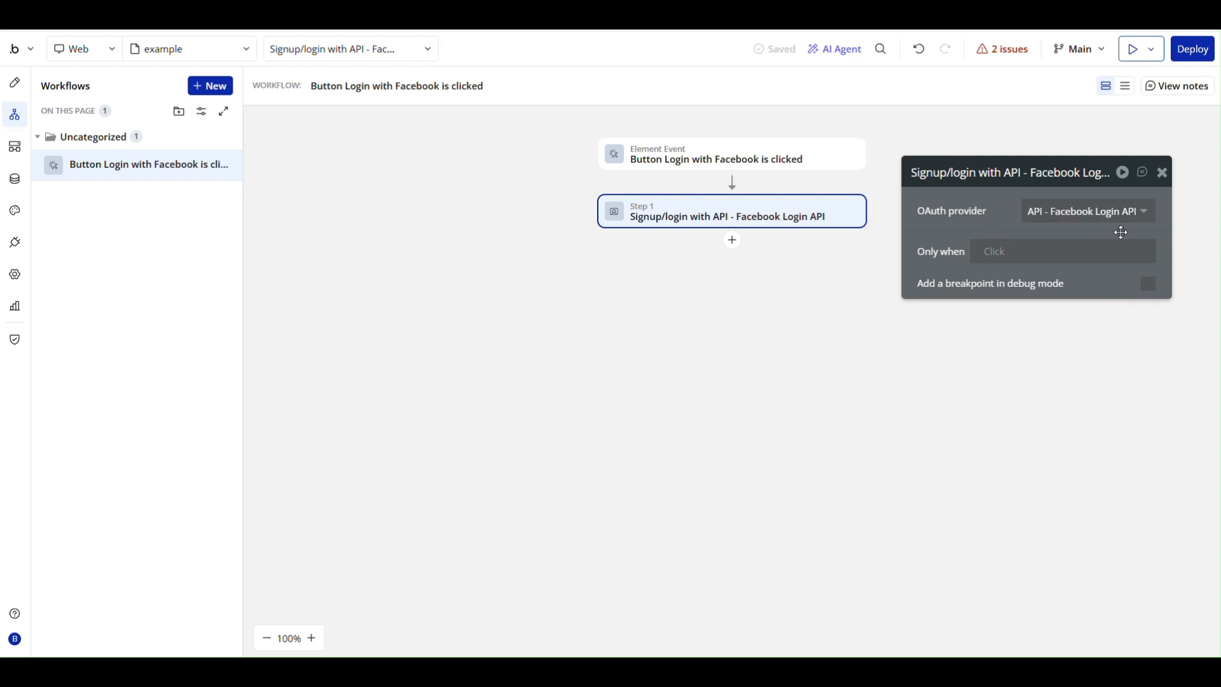
Add a "Make changes to current user" action after the signup/login action in the button's workflow.
click(735, 247)
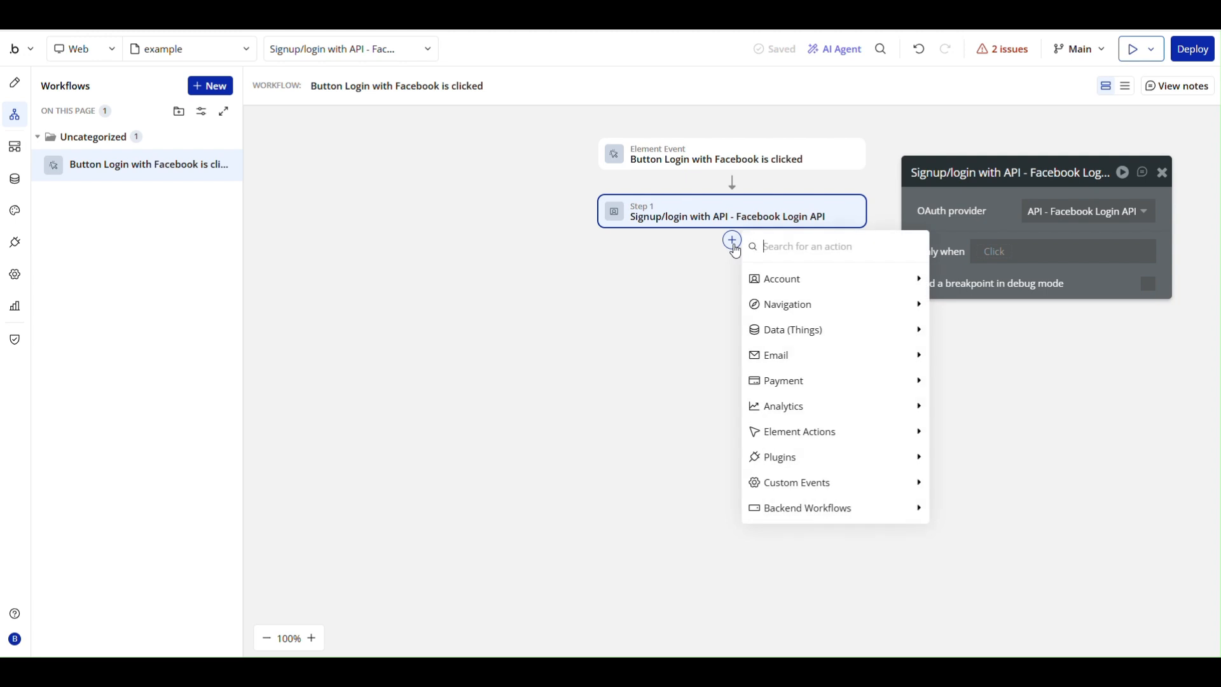
text(mak)
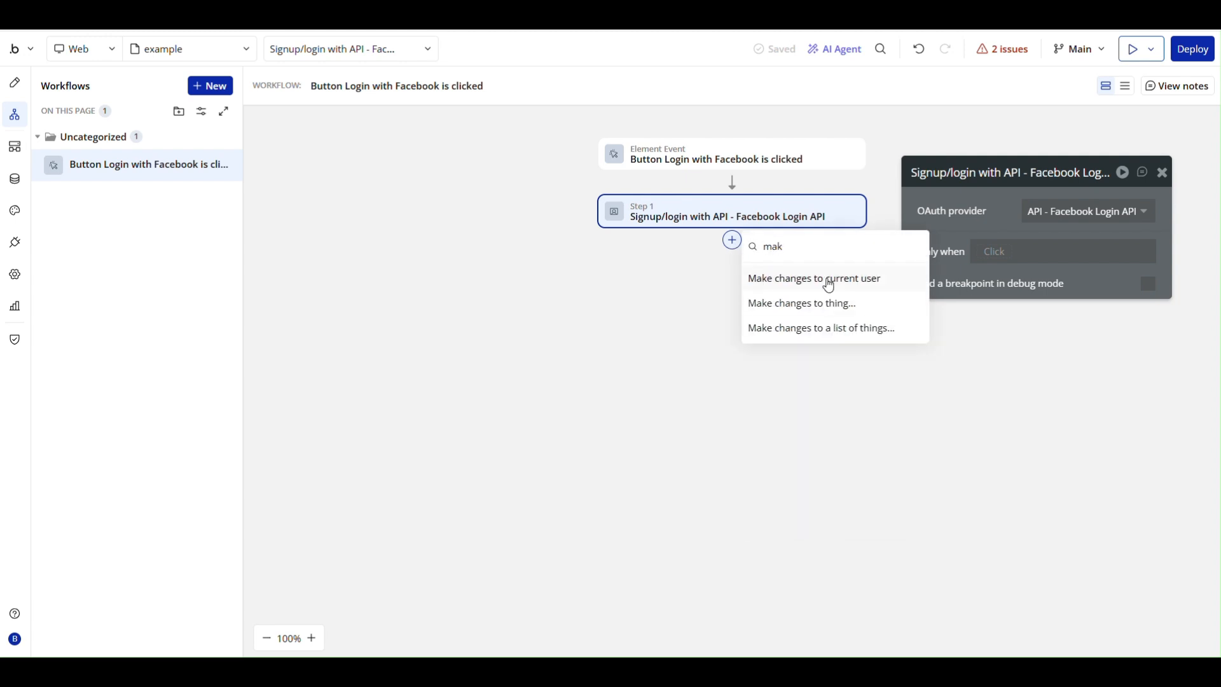
click(829, 286)
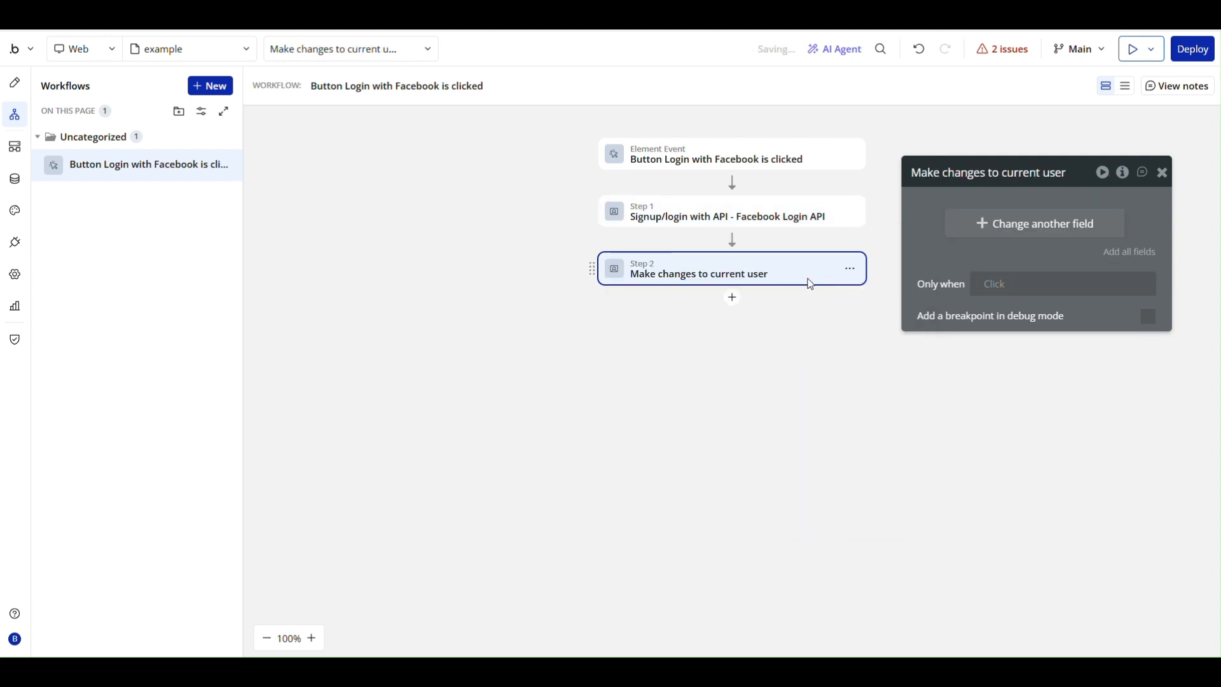
Add the InstaUserID field to the user changes and source it from the external API "Facebook Login API - Facebook API".
click(1016, 236)
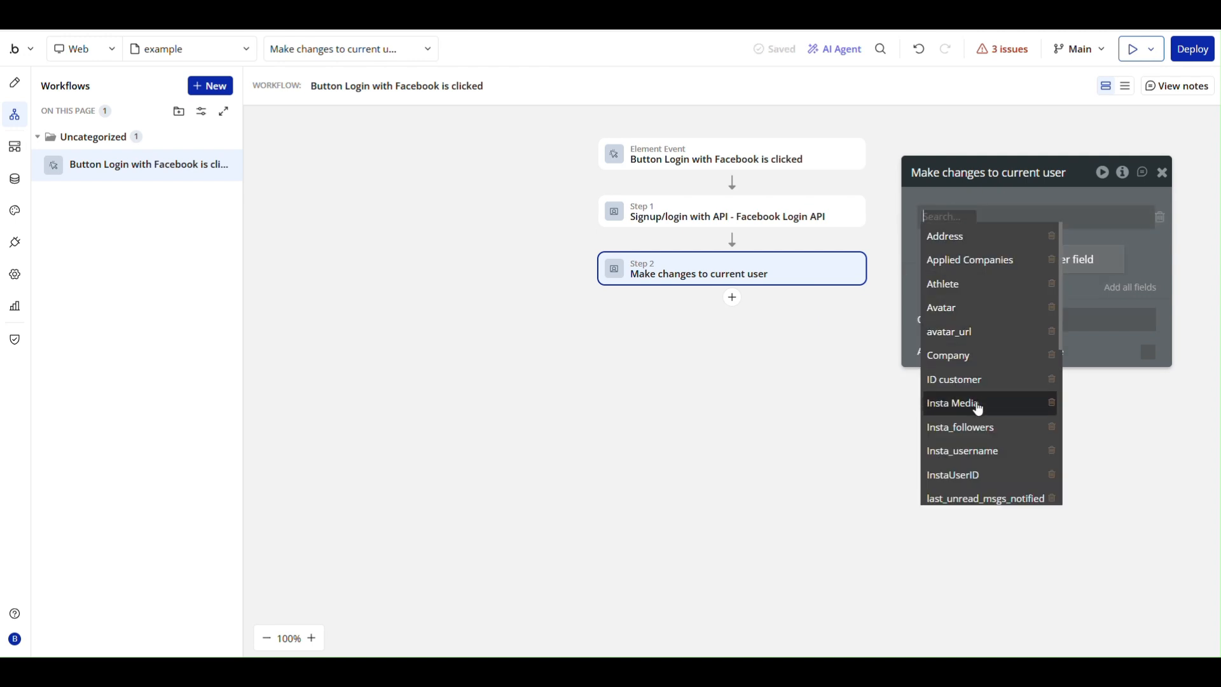
click(961, 473)
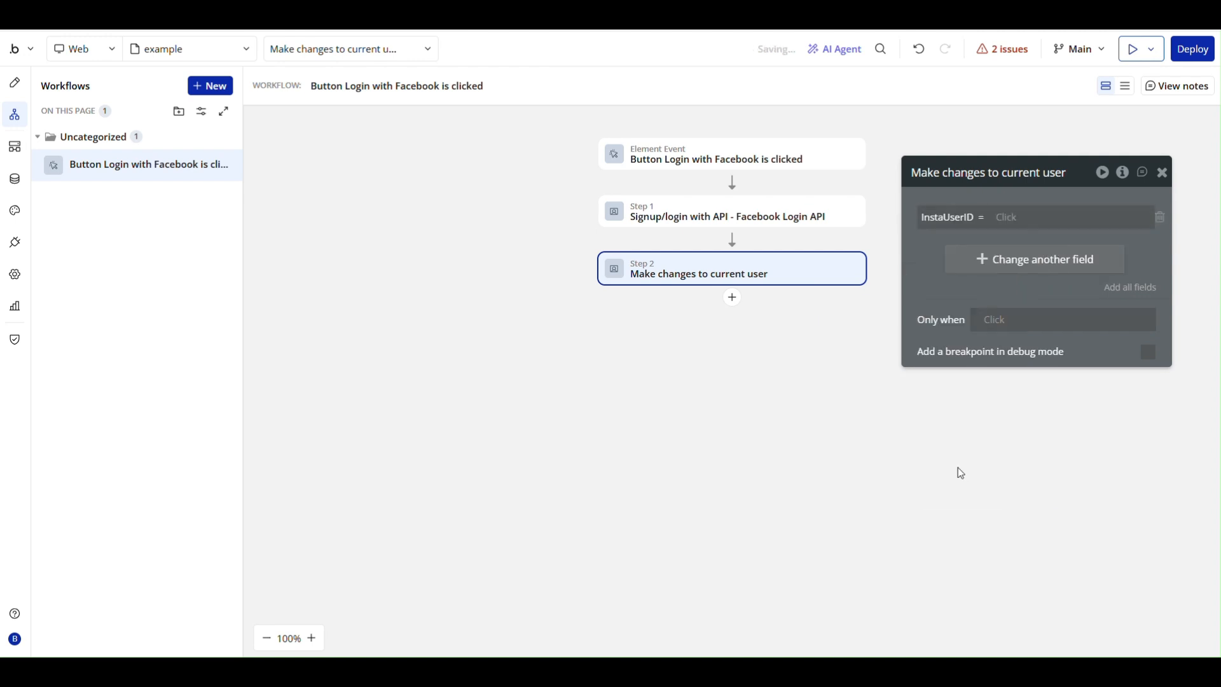
click(1009, 217)
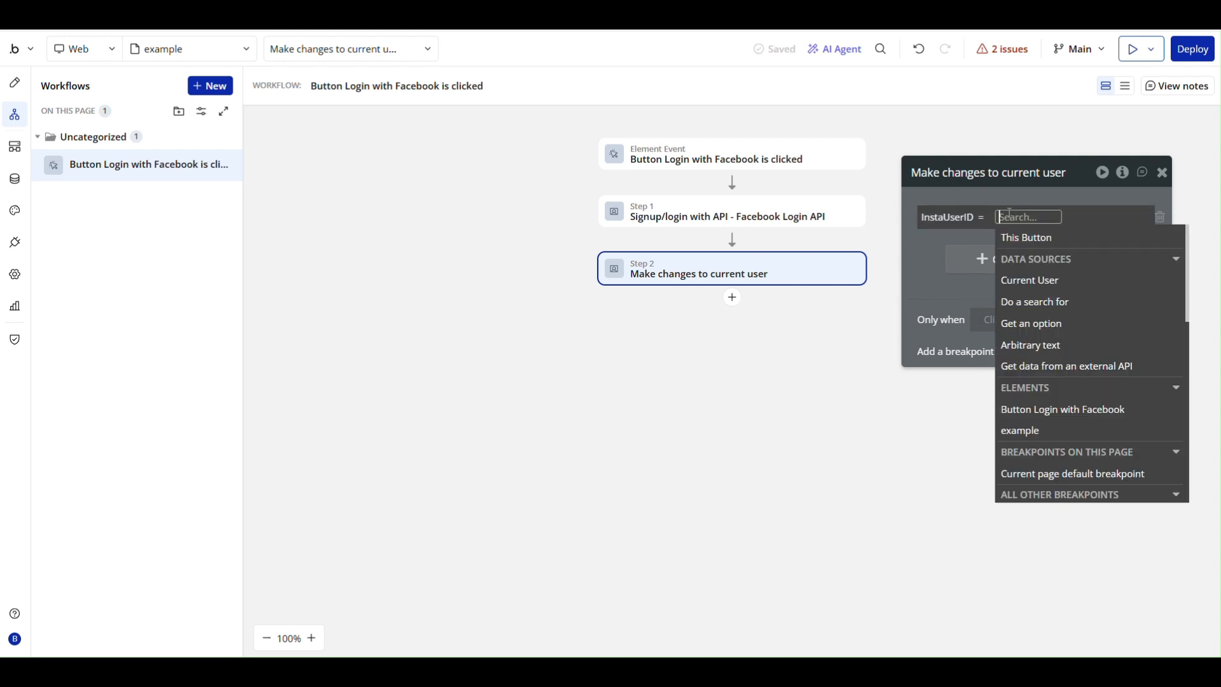
click(1087, 368)
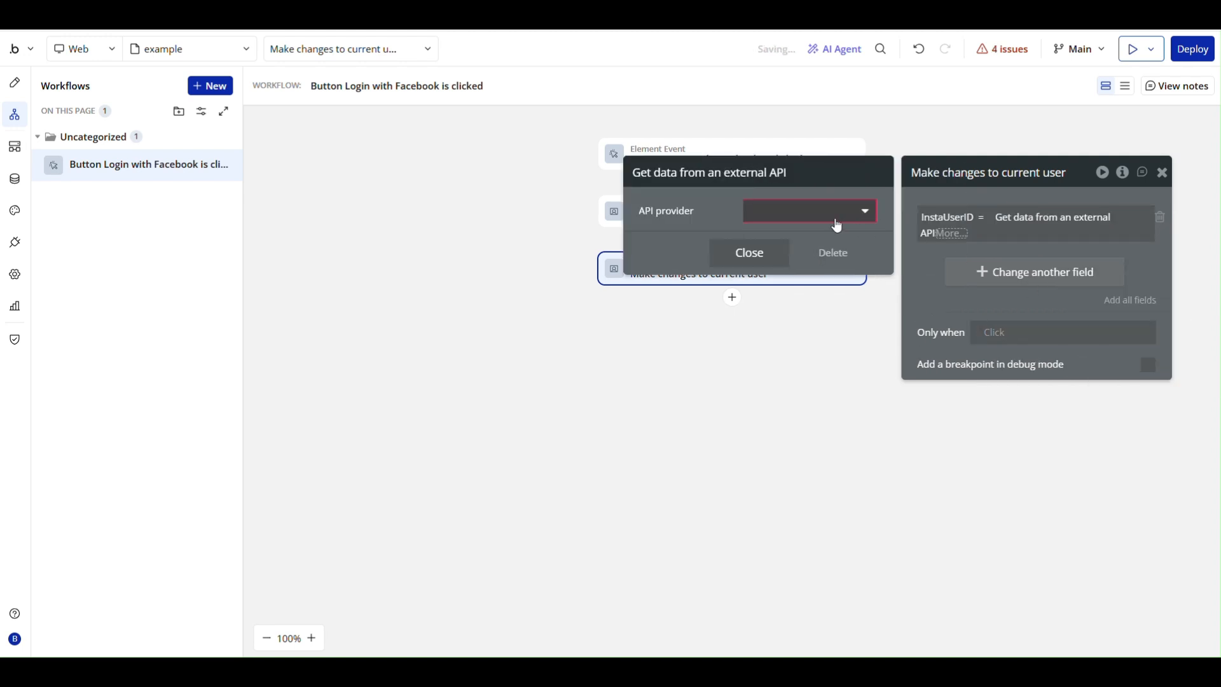
click(803, 214)
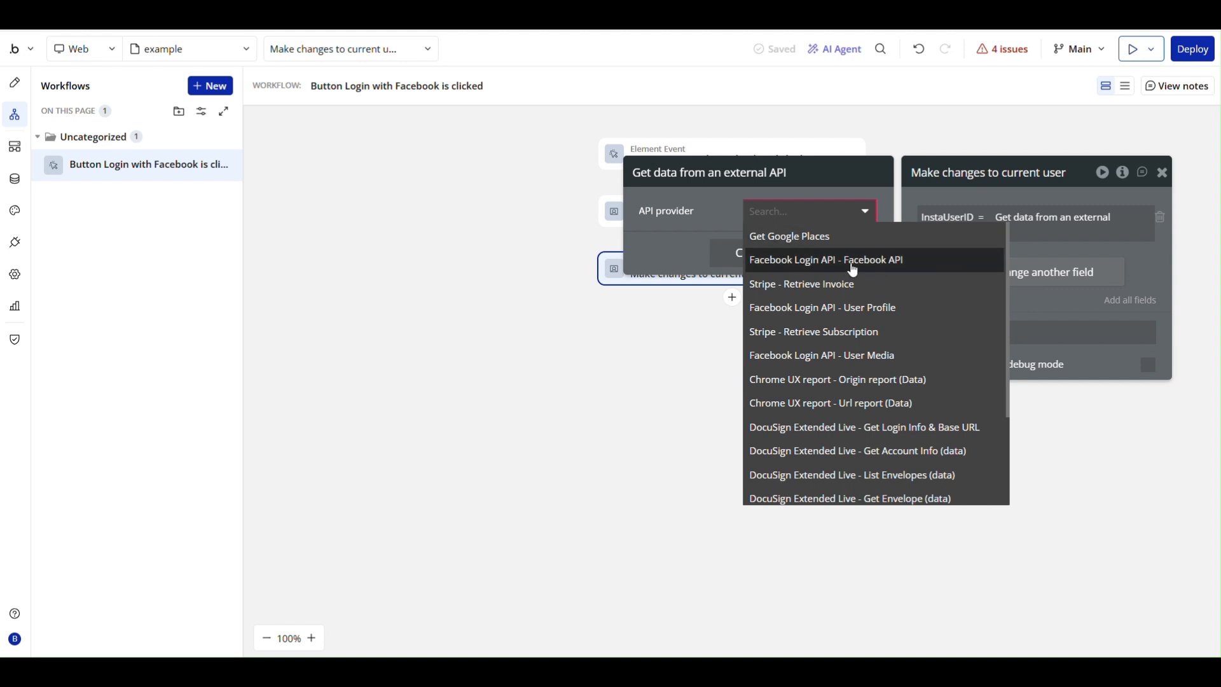
click(854, 266)
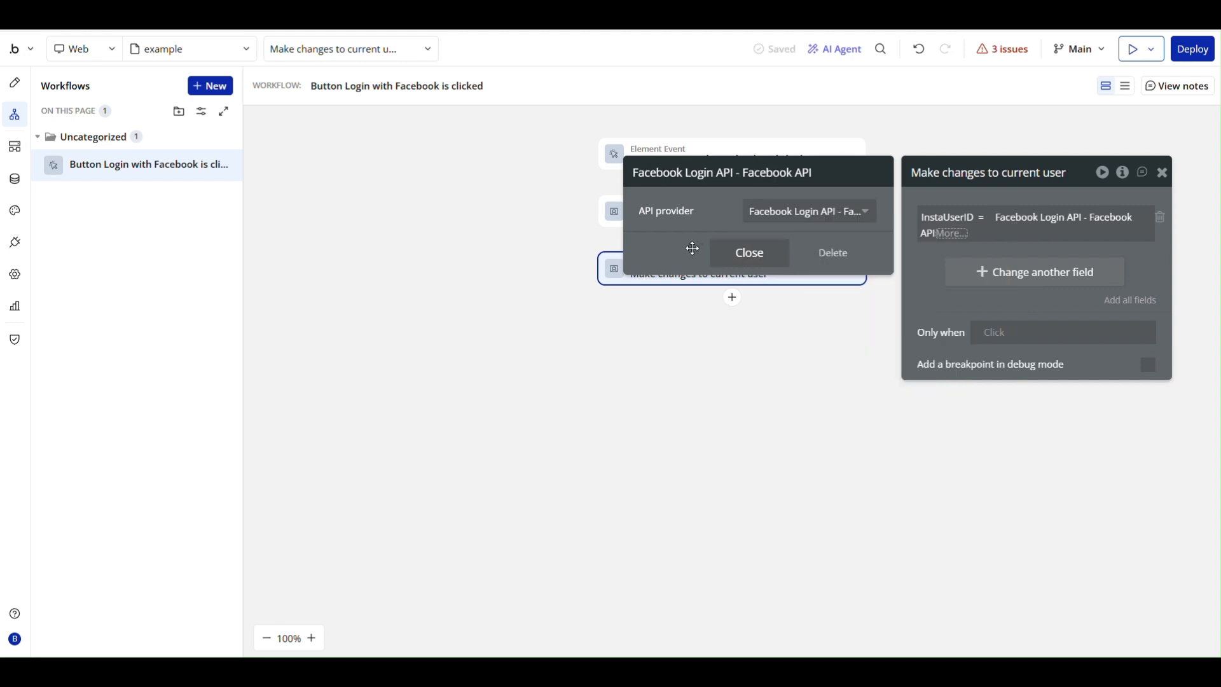
click(750, 256)
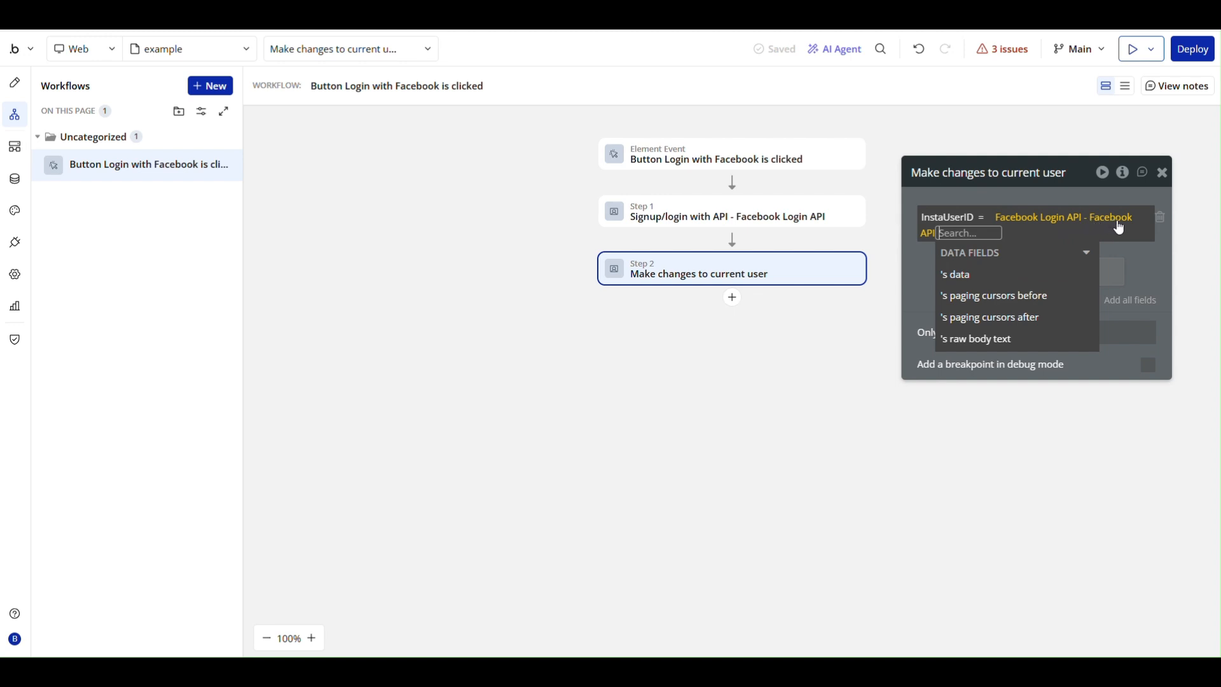
Complete the InstaUserID expression with the API's data:first item's instagram_business_account id.
click(1004, 278)
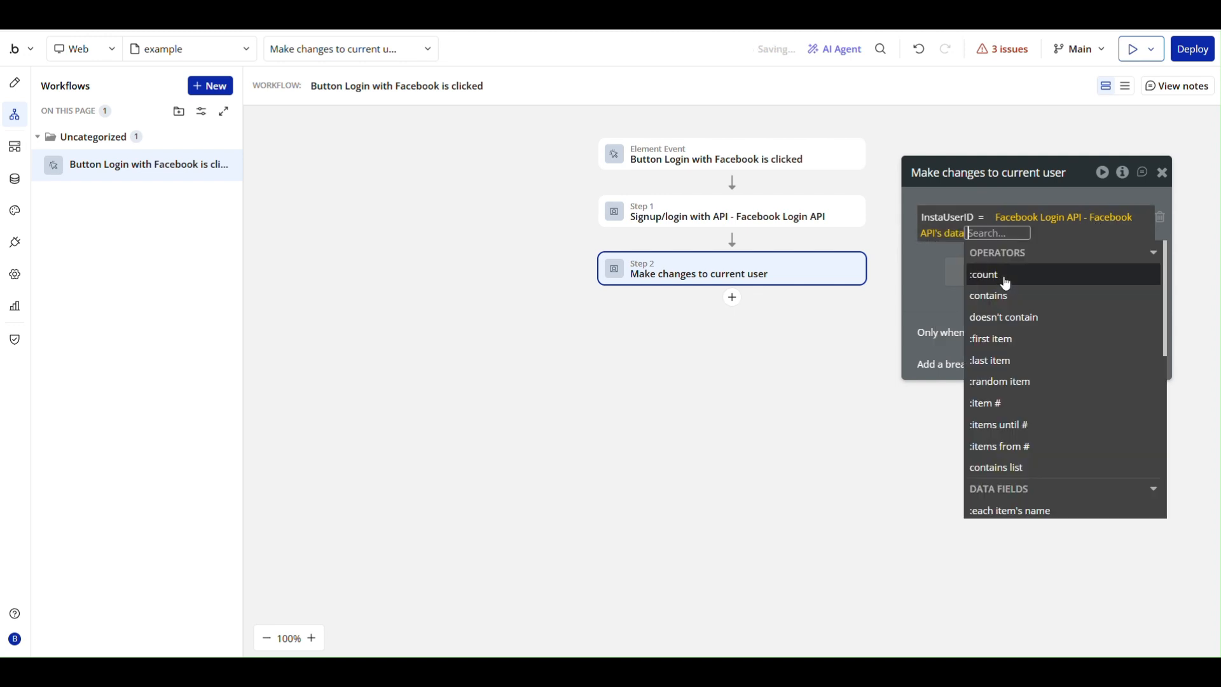
scroll(1024, 311, down, 3)
scroll(1025, 310, up, 1)
scroll(1025, 310, down, 1)
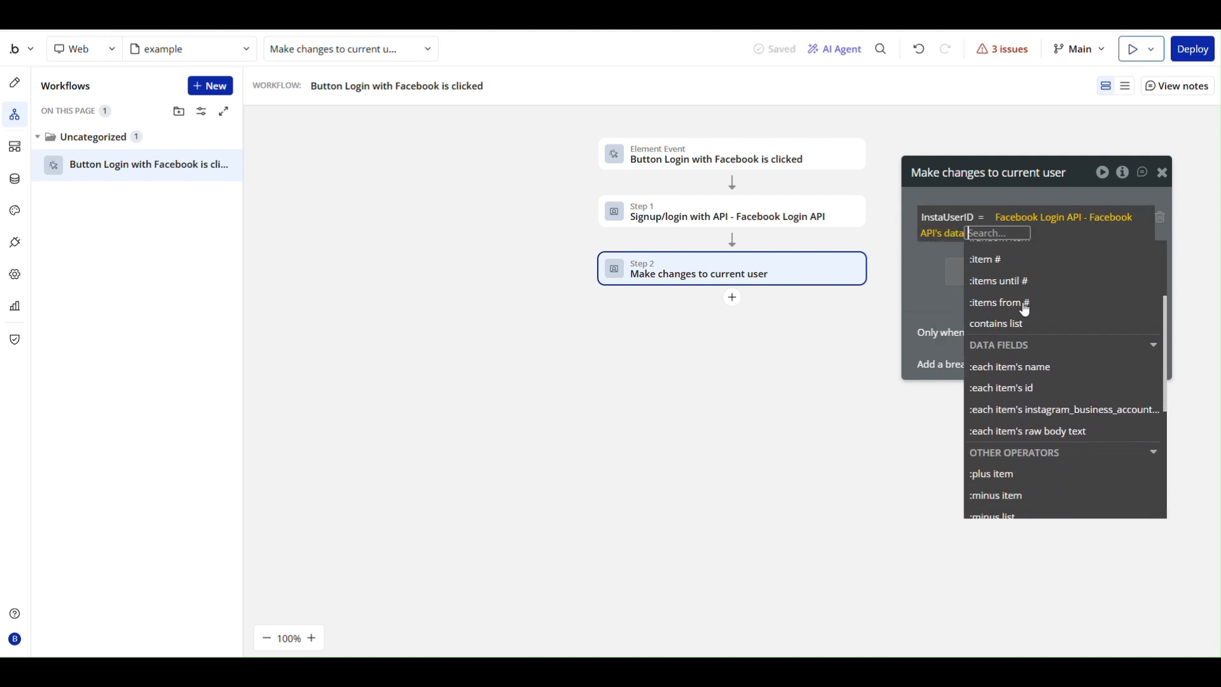
scroll(1025, 310, up, 4)
scroll(1026, 310, down, 2)
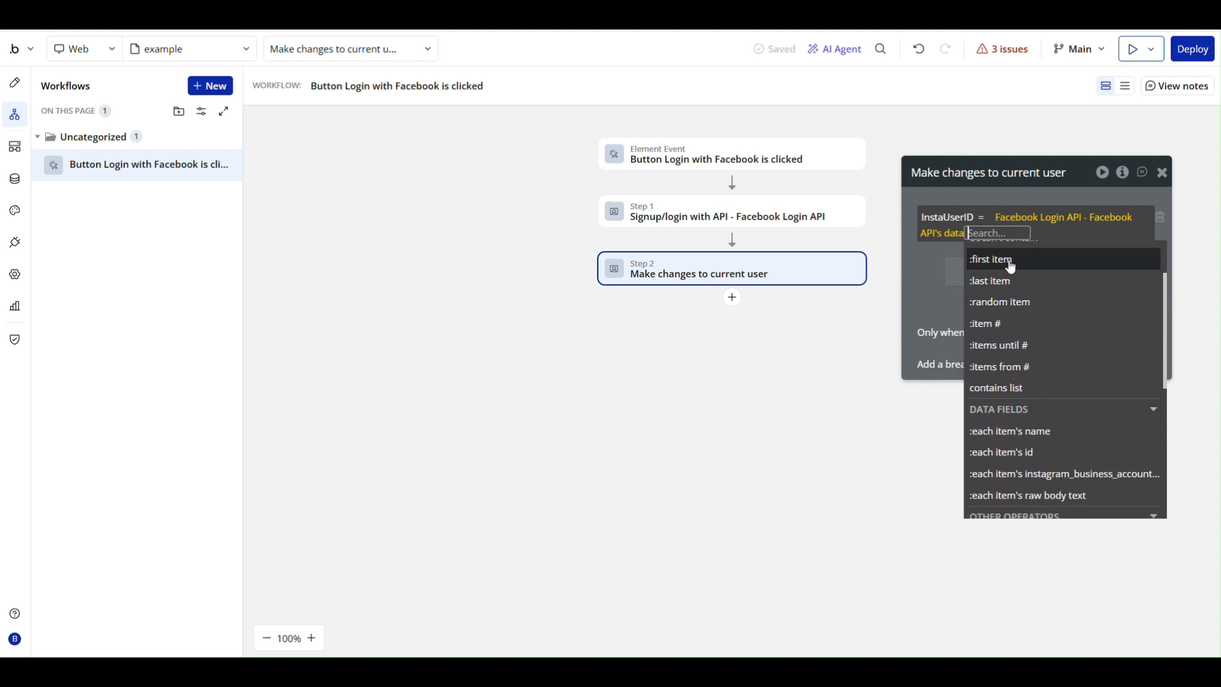
click(1012, 260)
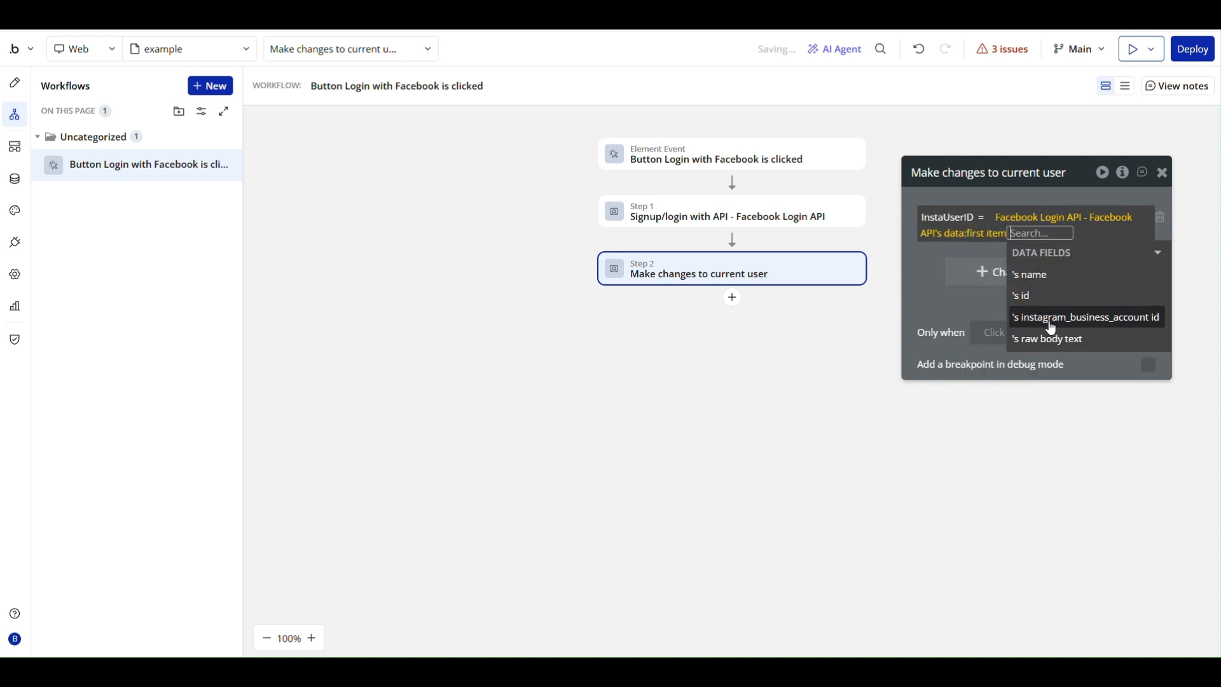
click(1095, 325)
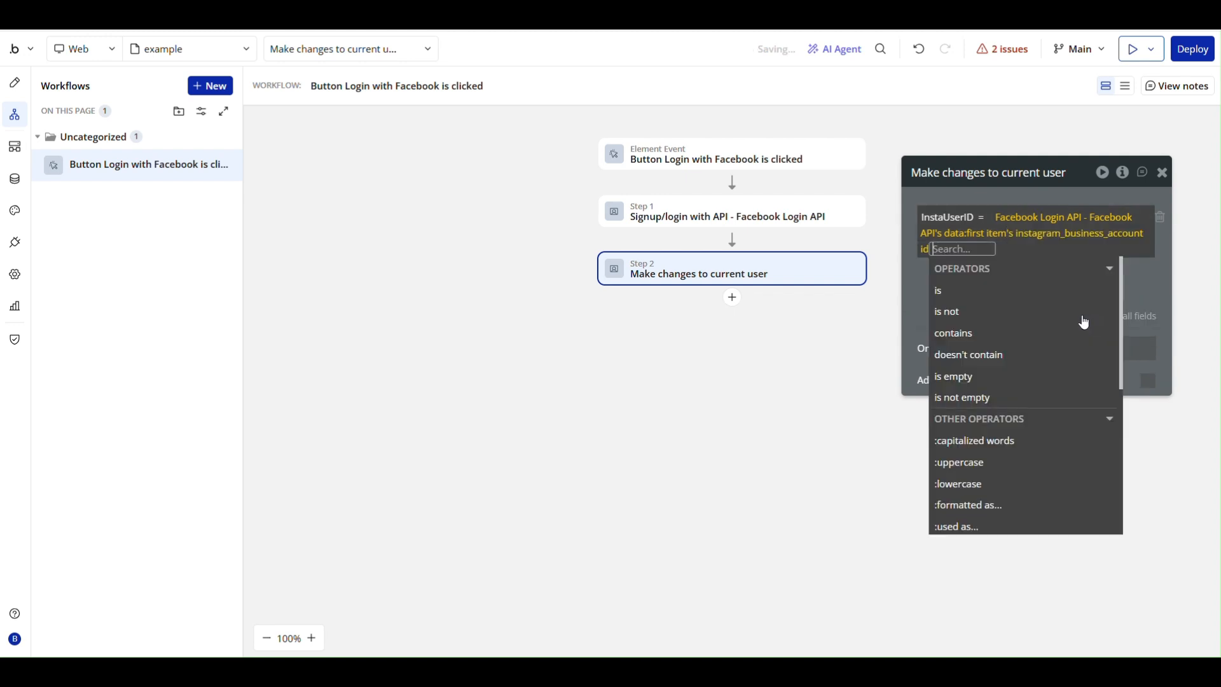
click(914, 273)
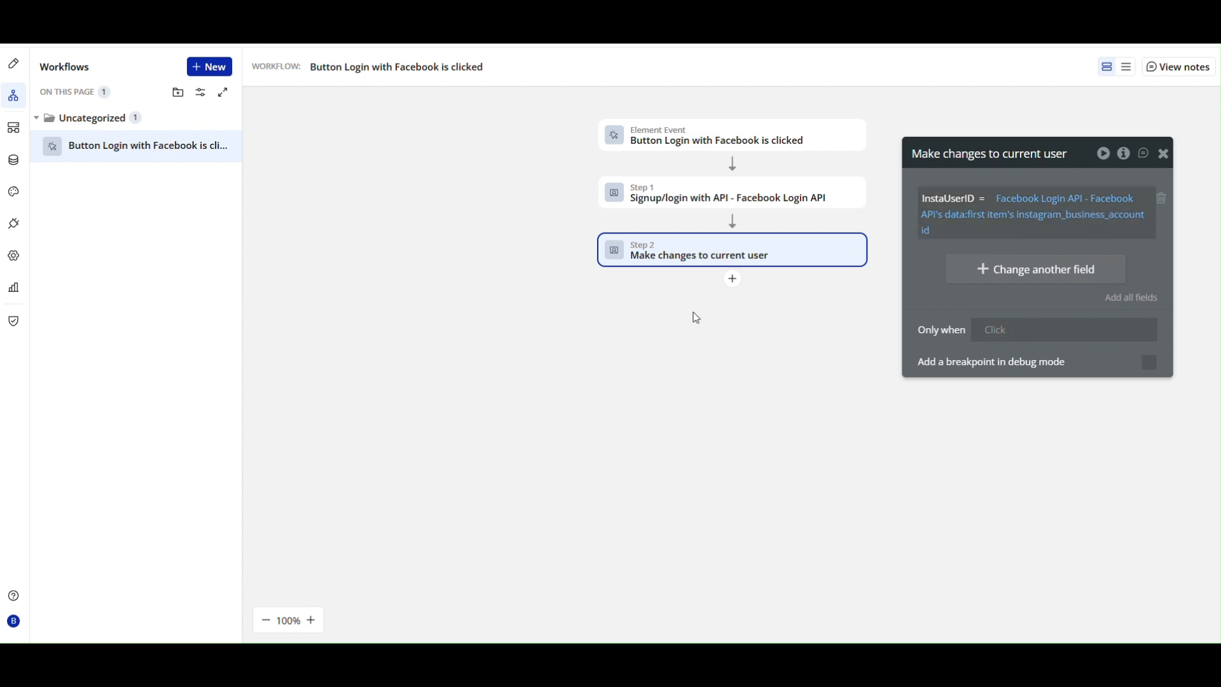
Add another call to the Facebook Login 2 API in the API Connector and name it User Data.
click(15, 226)
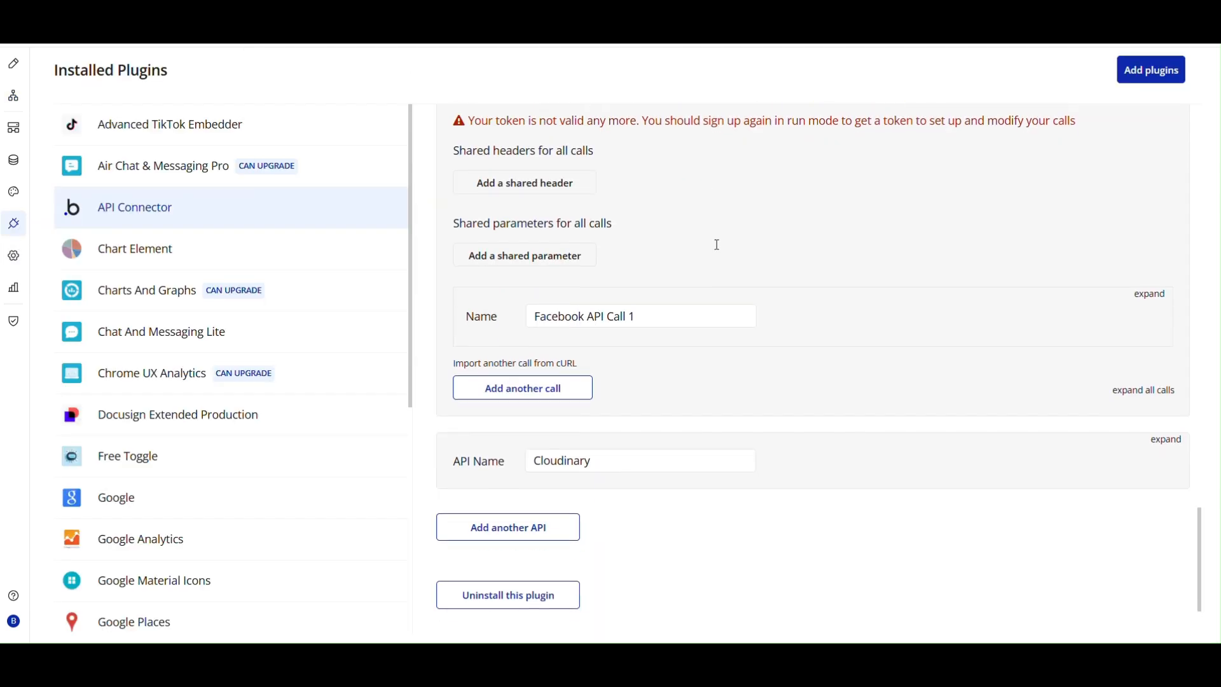
click(536, 397)
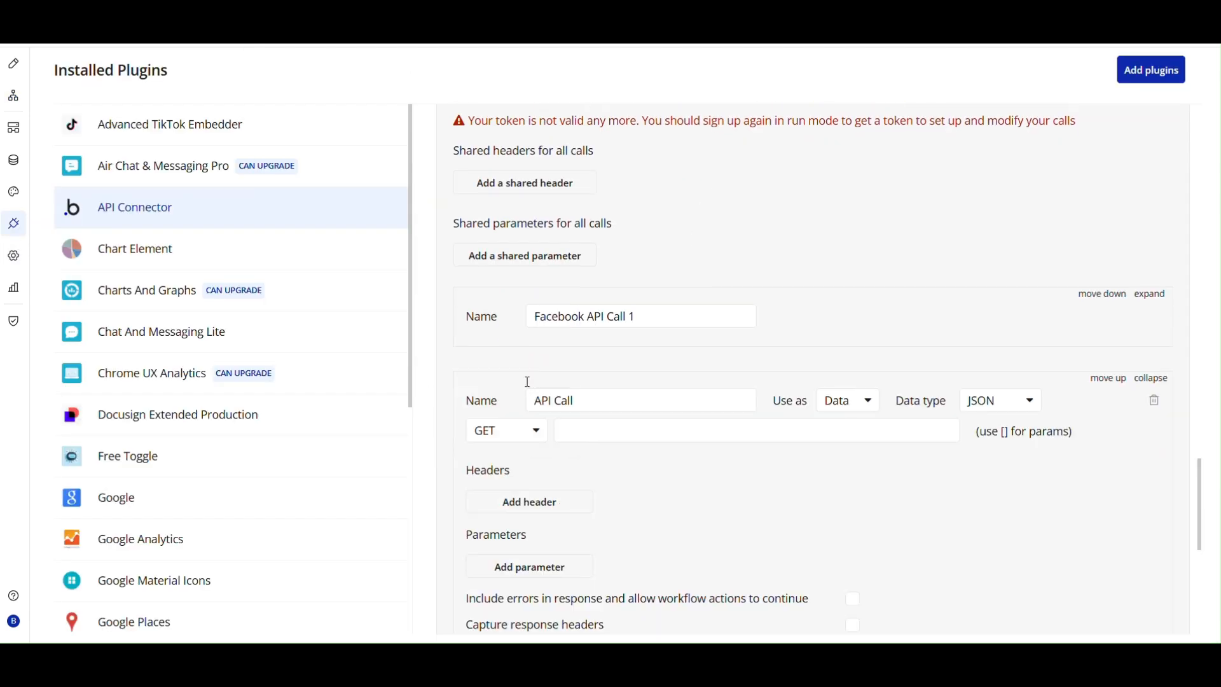
drag(573, 401, 518, 407)
text(Us)
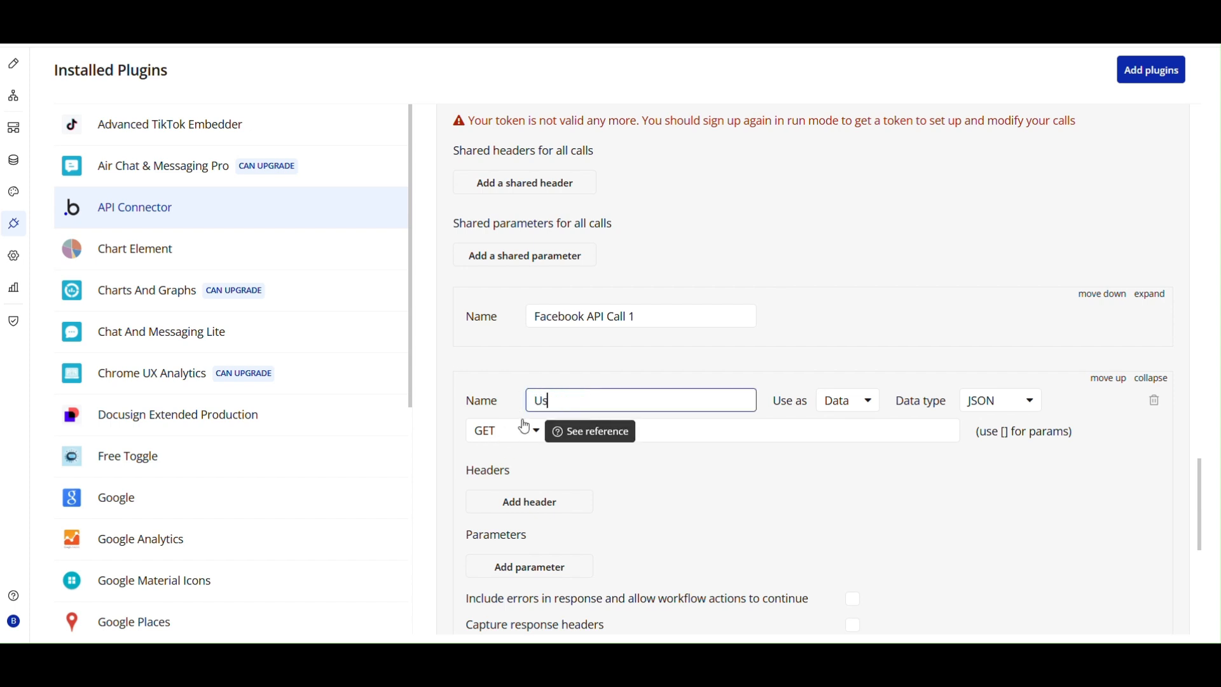
text(er Data)
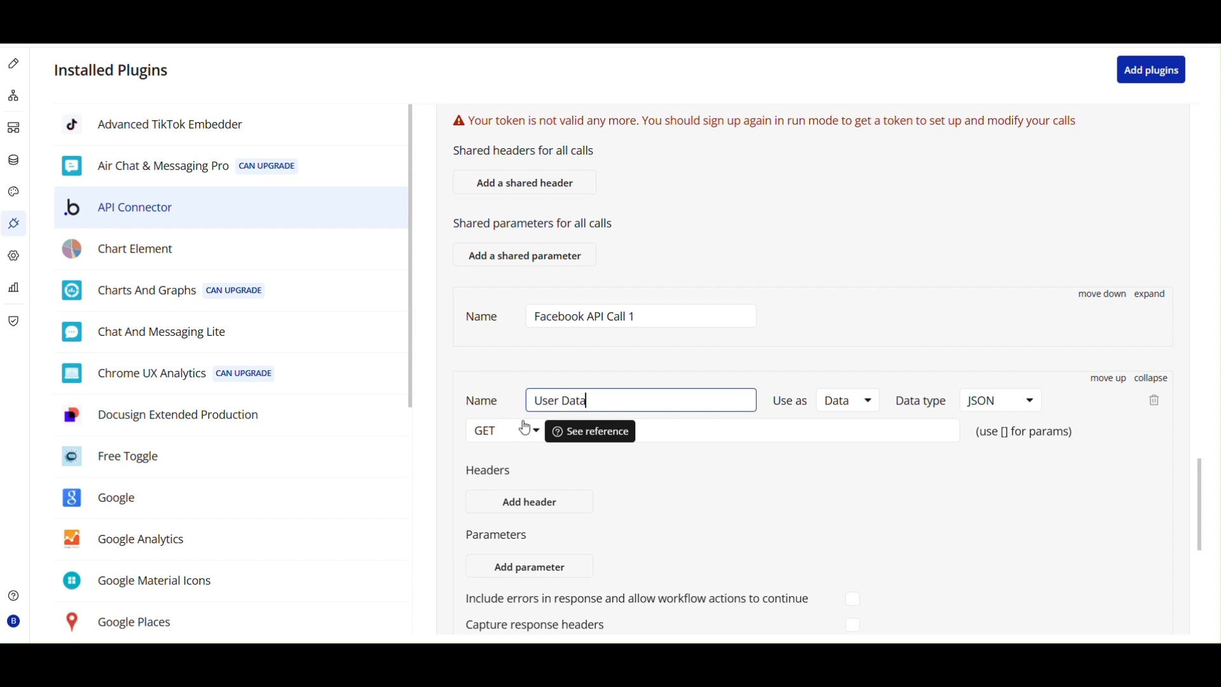
click(609, 480)
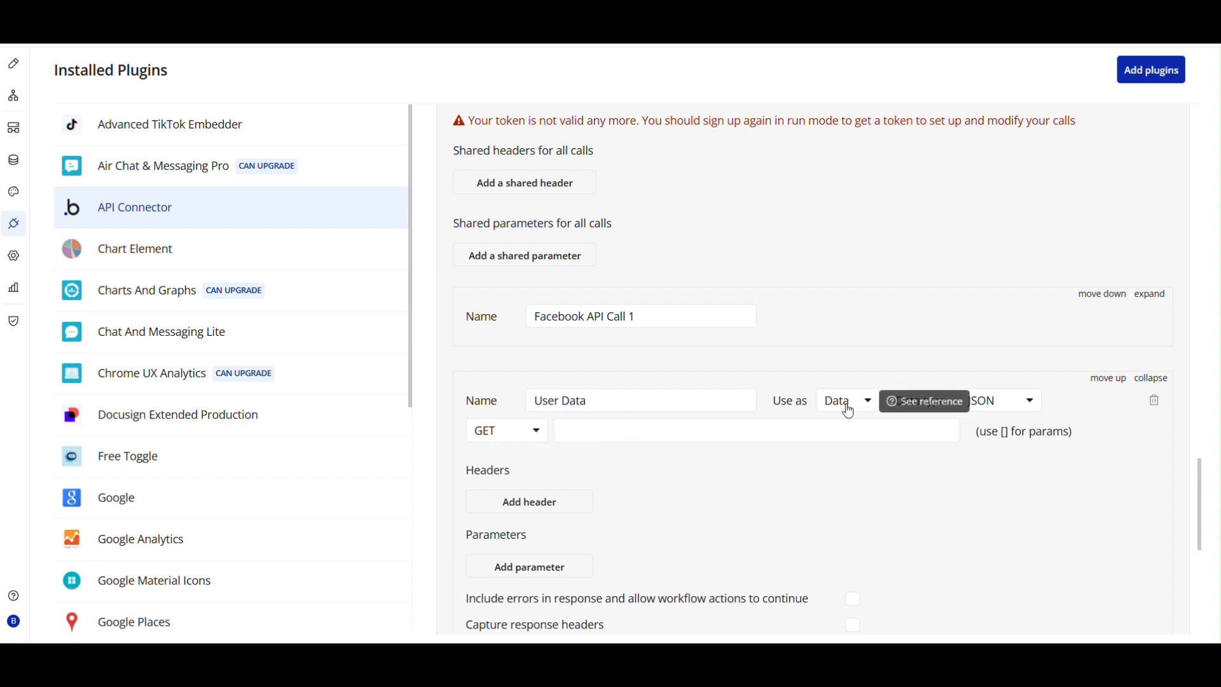
Paste the User Data call's GET URL for graph.facebook.com/v21.0/[IG_USER_ID], requesting profile fields such as name and username.
click(564, 426)
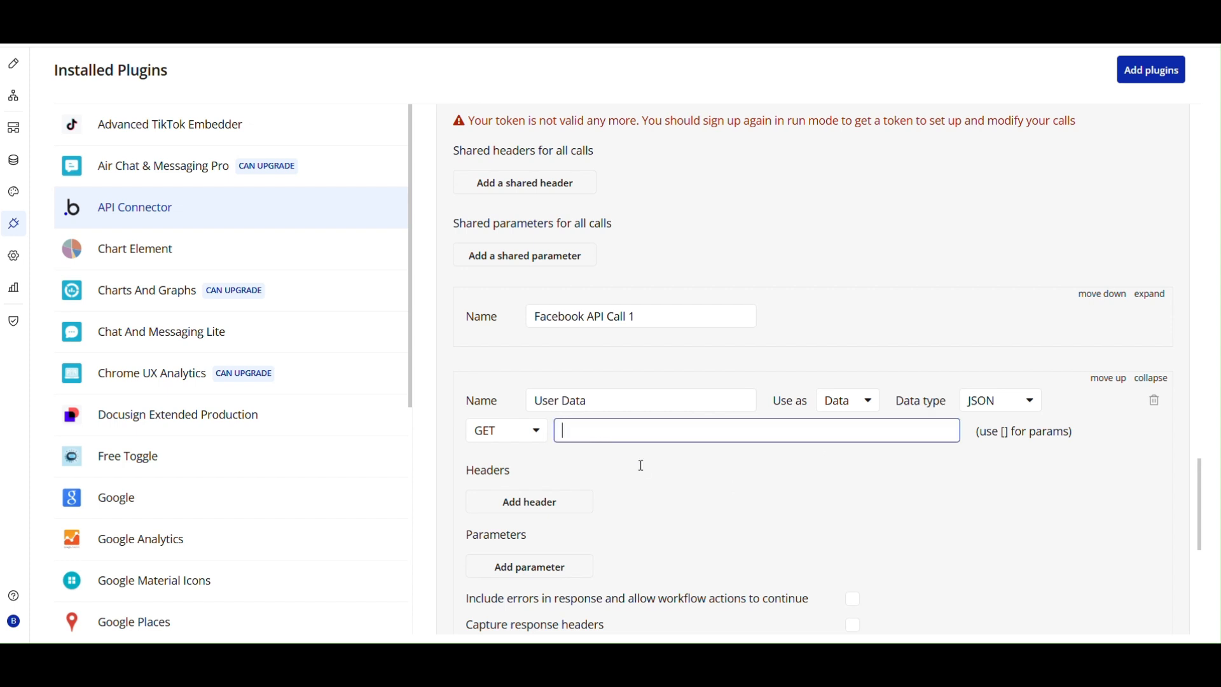
key(ctrl+v)
click(669, 460)
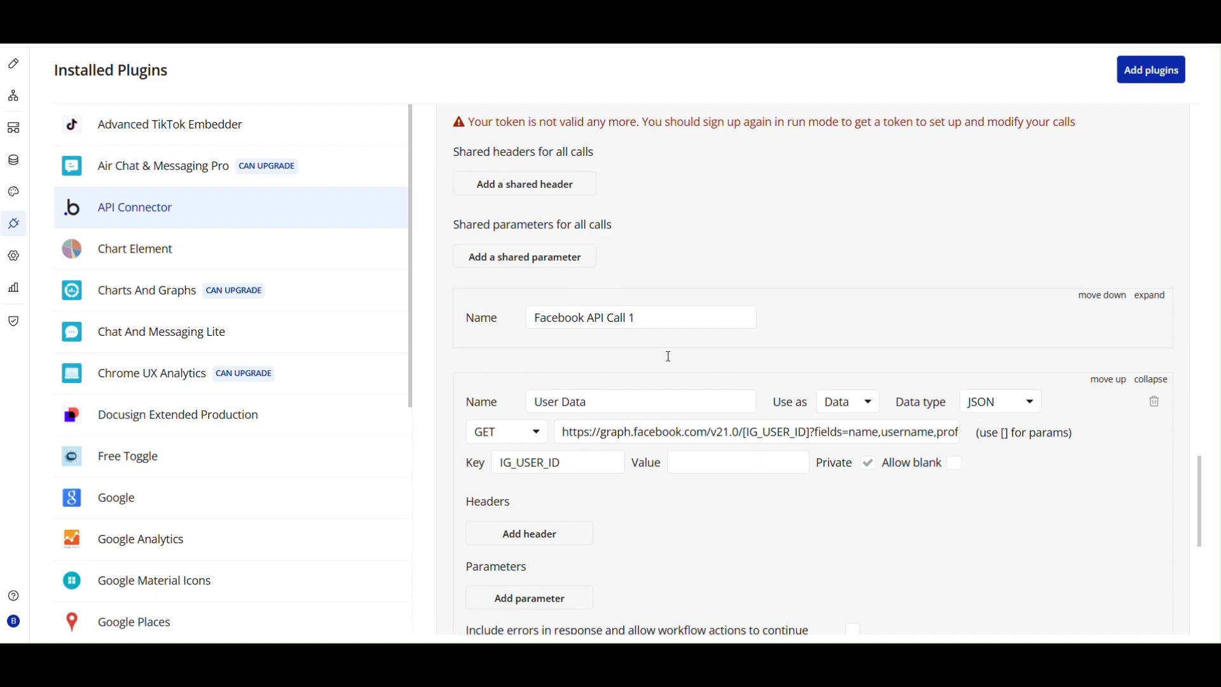
Reinitialize the existing Facebook API call, copy the instagram_business_account id from its returned values, and cancel the dialog.
scroll(669, 356, up, 10)
scroll(668, 356, up, 10)
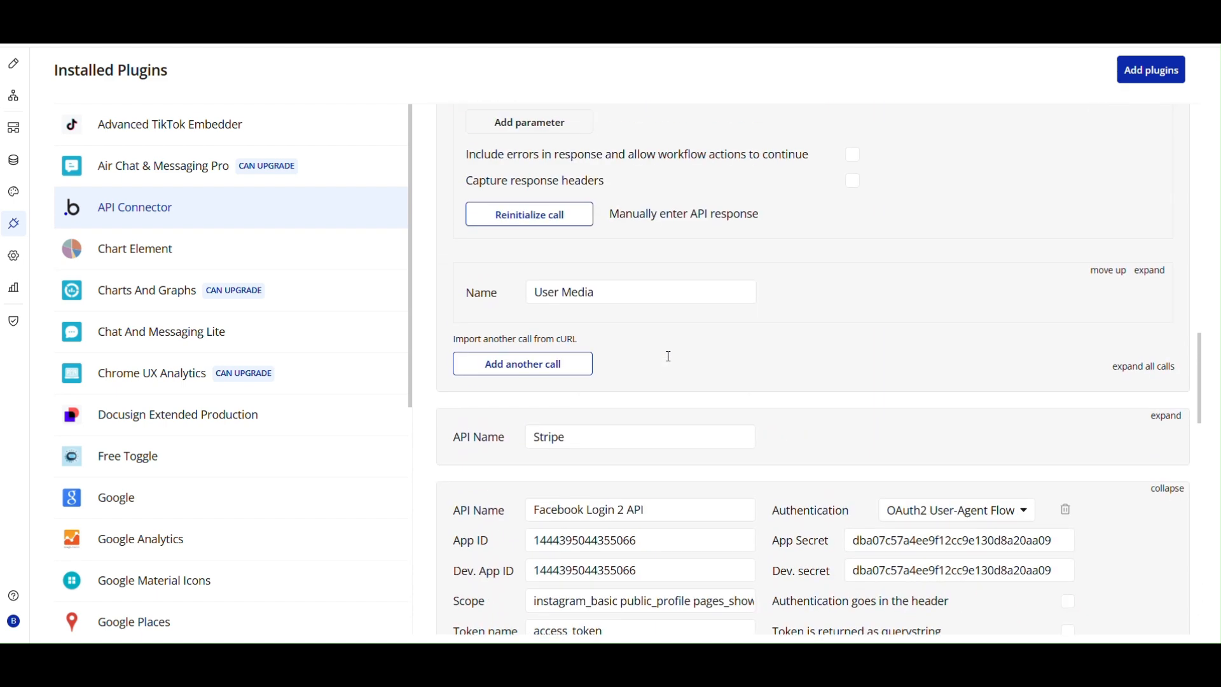
scroll(668, 356, up, 3)
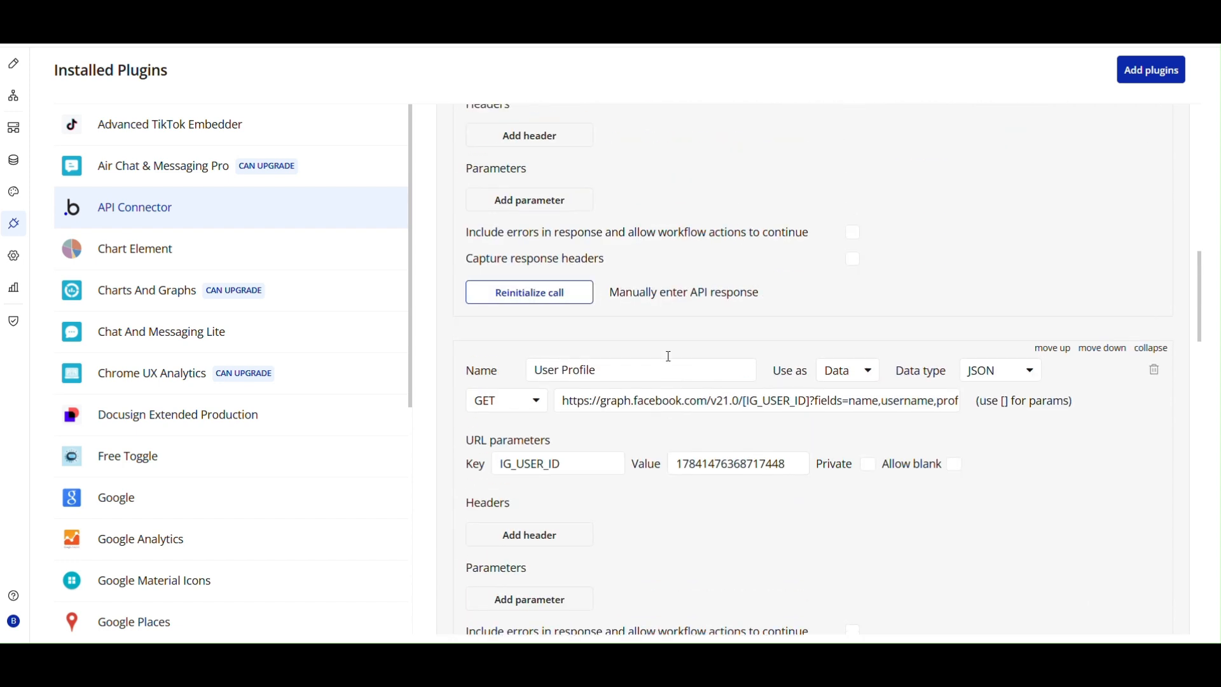
click(534, 375)
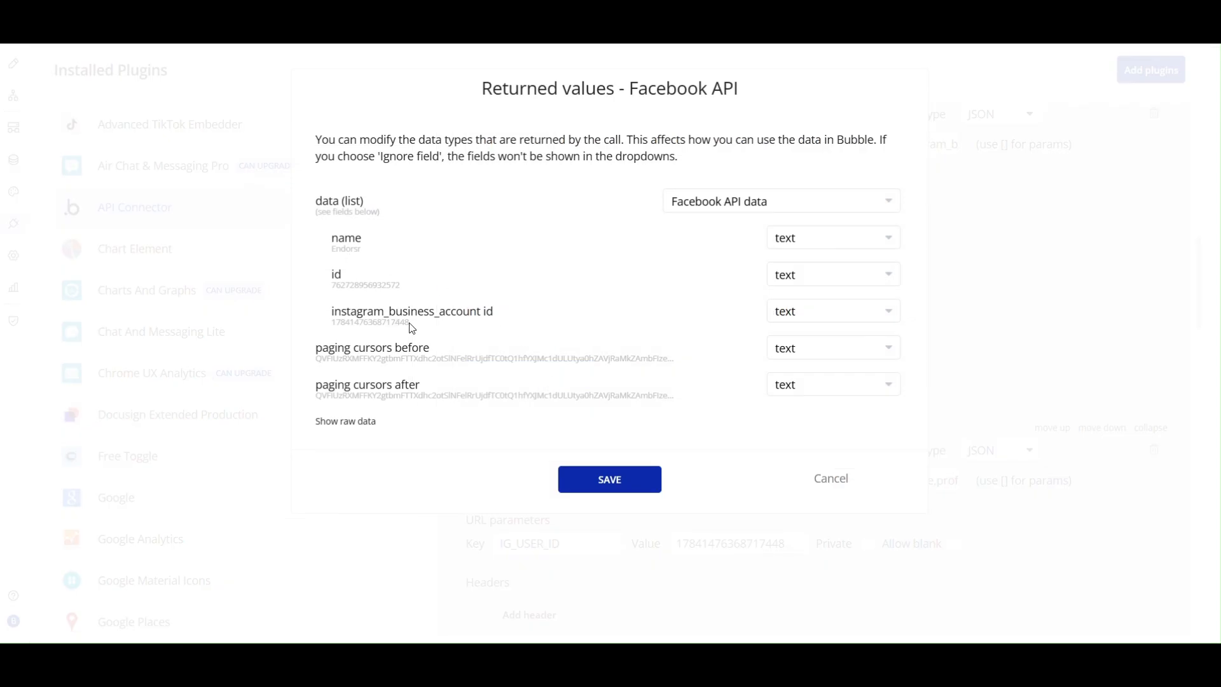
drag(411, 326, 334, 318)
key(ctrl+c)
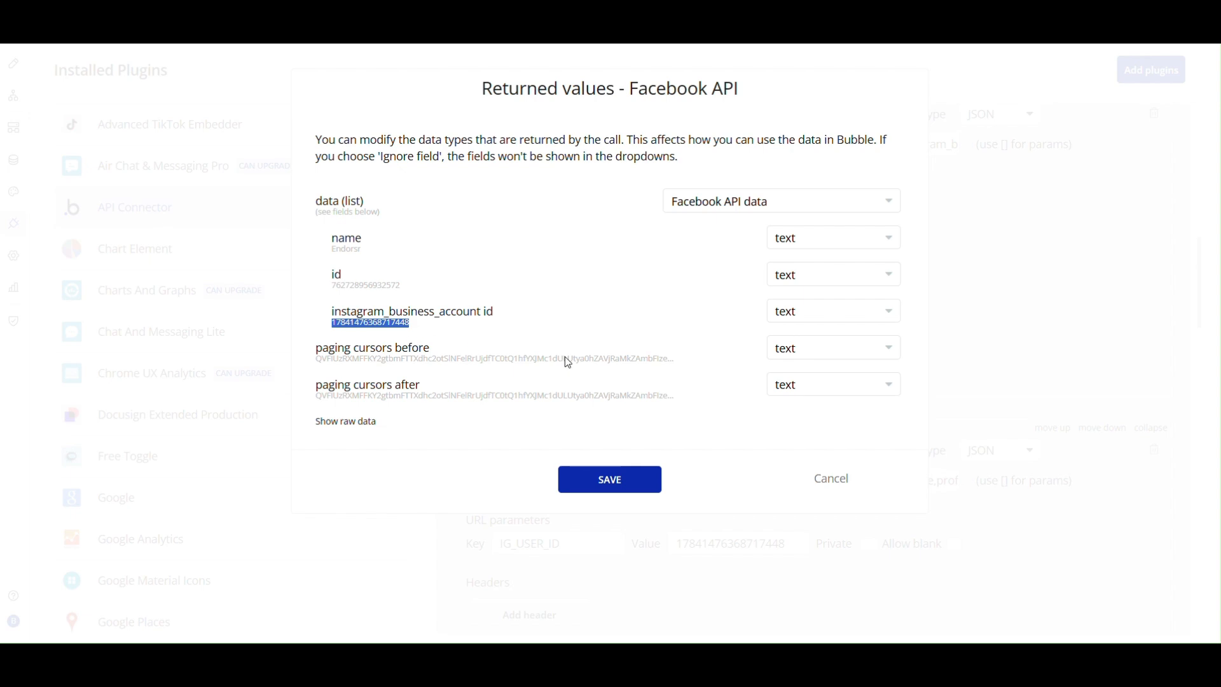
click(838, 481)
Paste the copied Instagram business account ID as the IG_USER_ID value of the User Data call.
scroll(797, 331, down, 20)
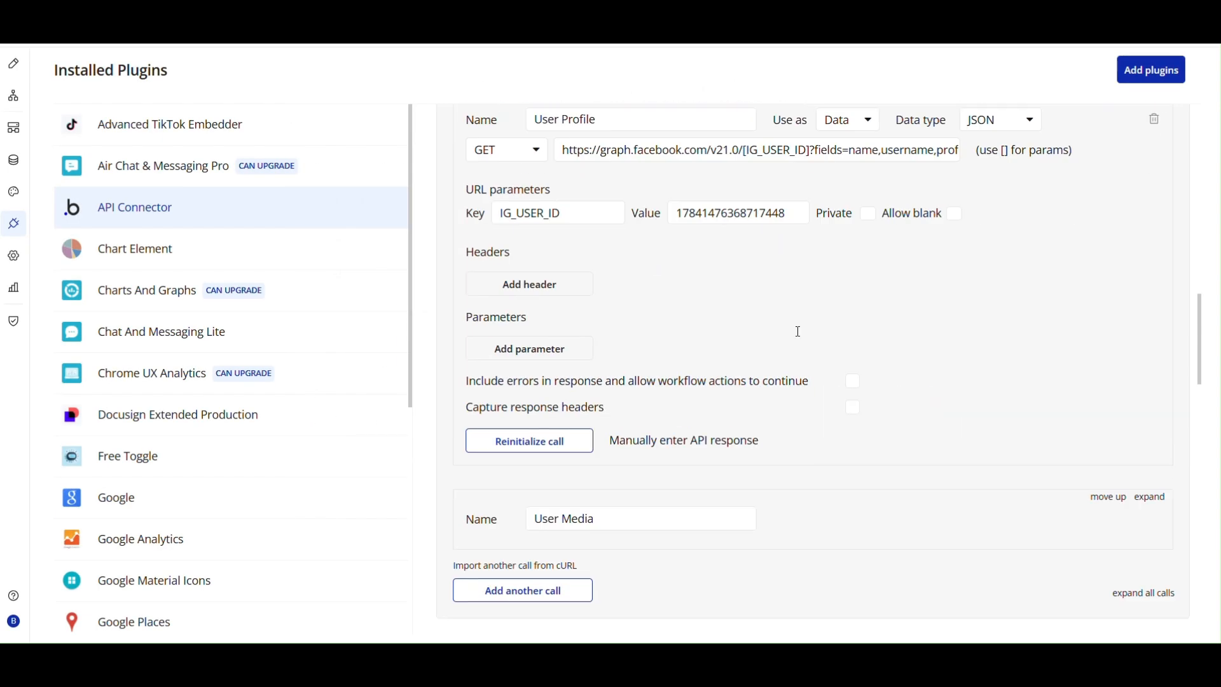
scroll(797, 331, down, 4)
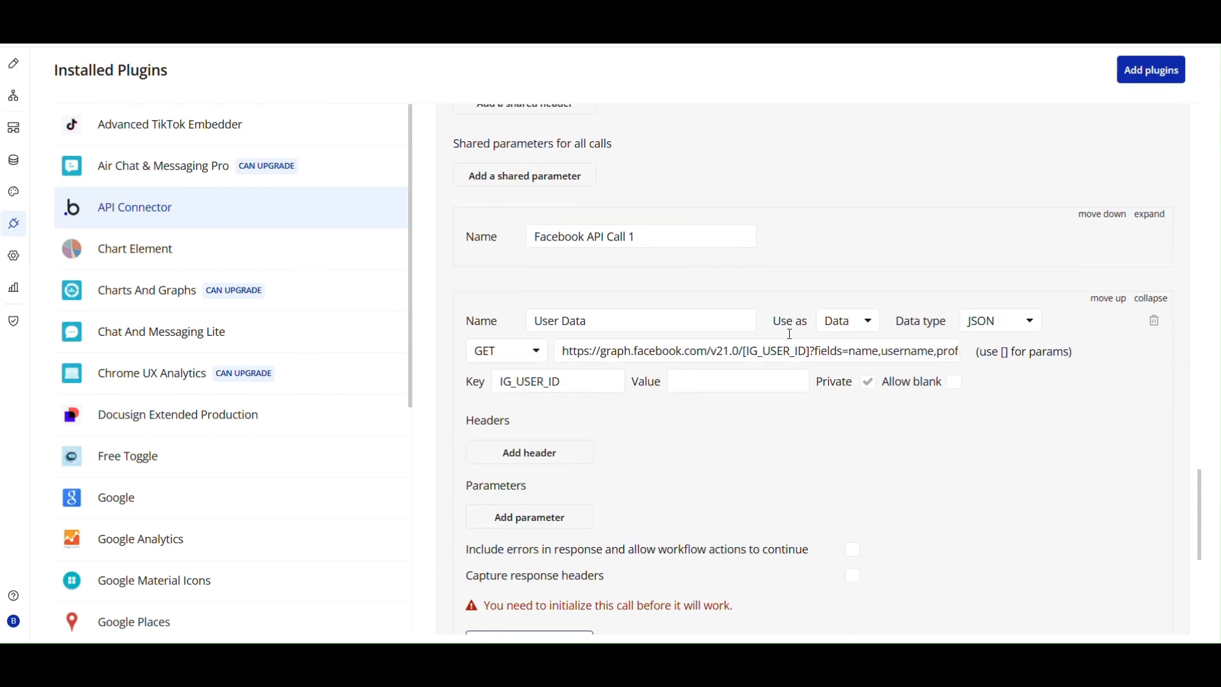
click(745, 380)
key(ctrl+v)
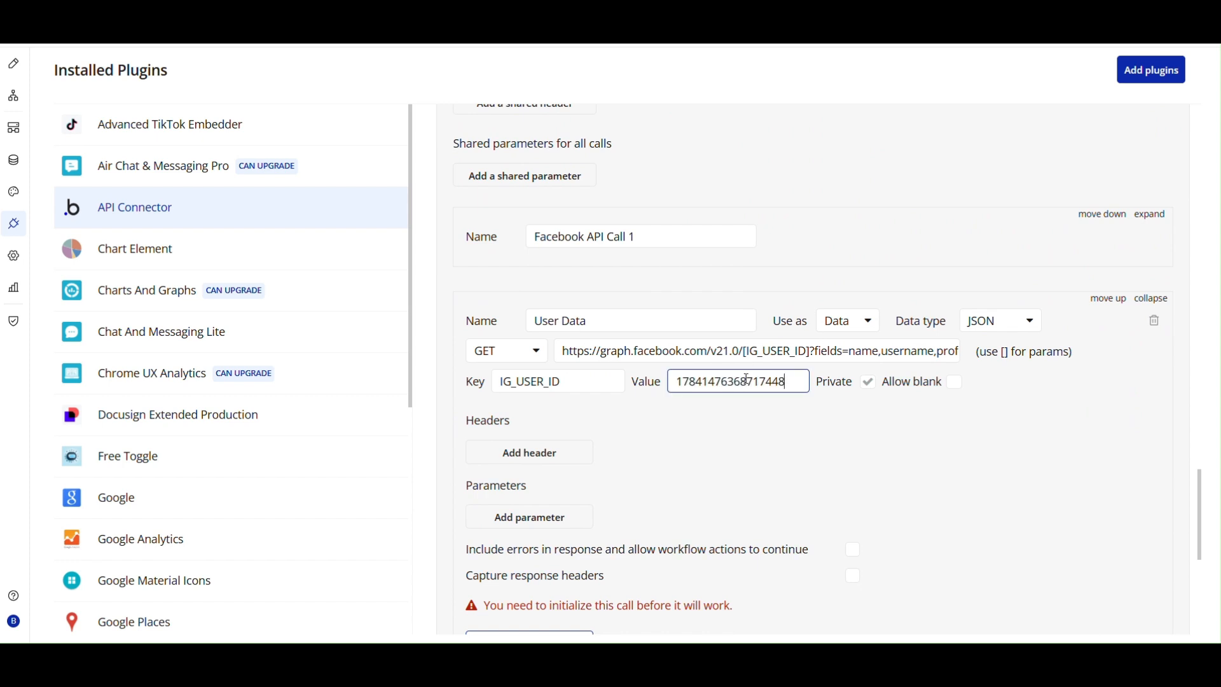
click(713, 421)
Initialize the User Data call and save the User Profile returned values with the offered data types.
scroll(771, 426, down, 2)
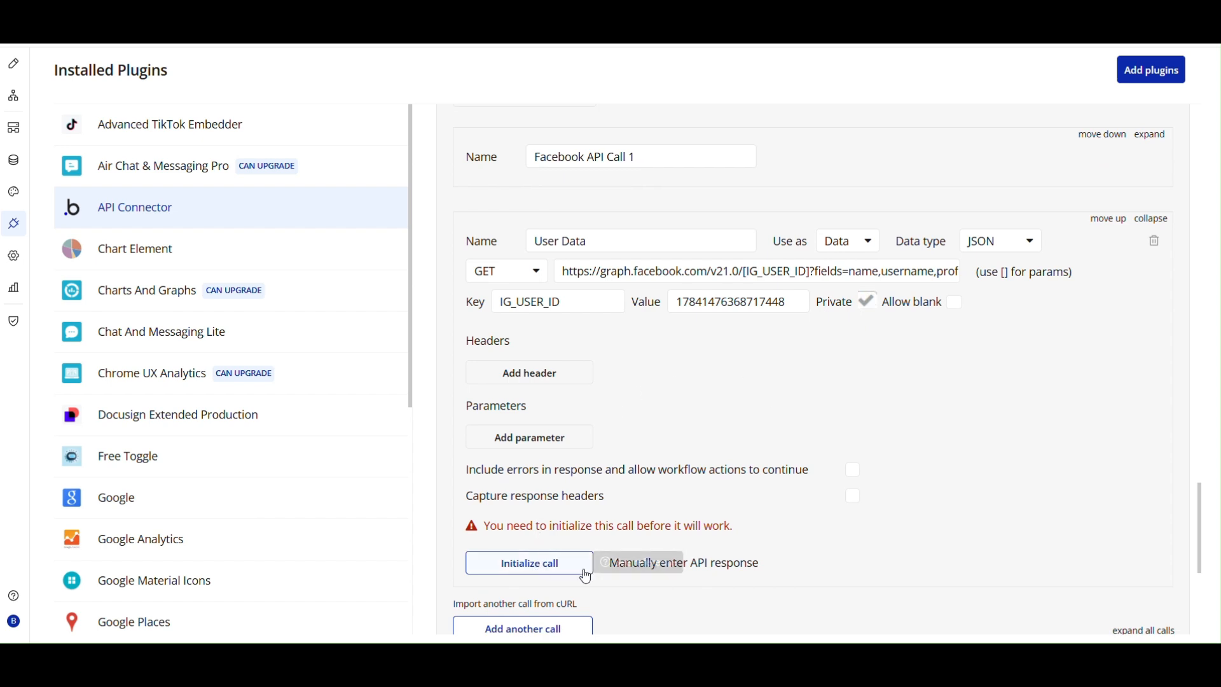
click(564, 576)
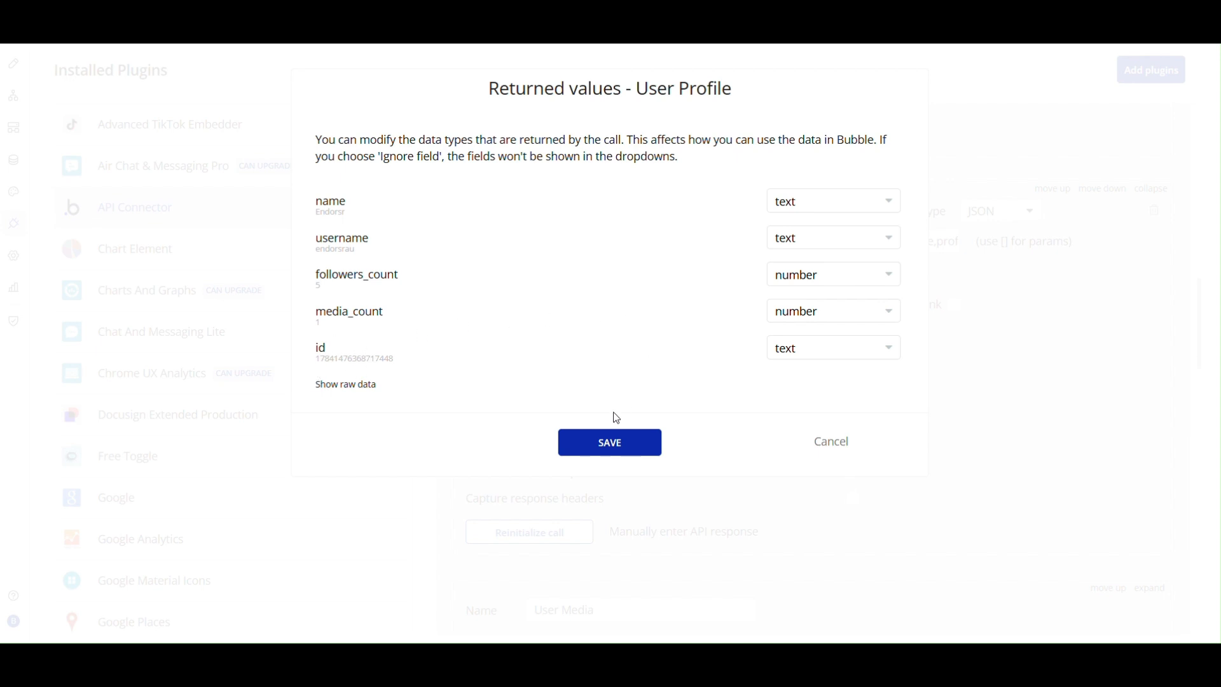
click(616, 453)
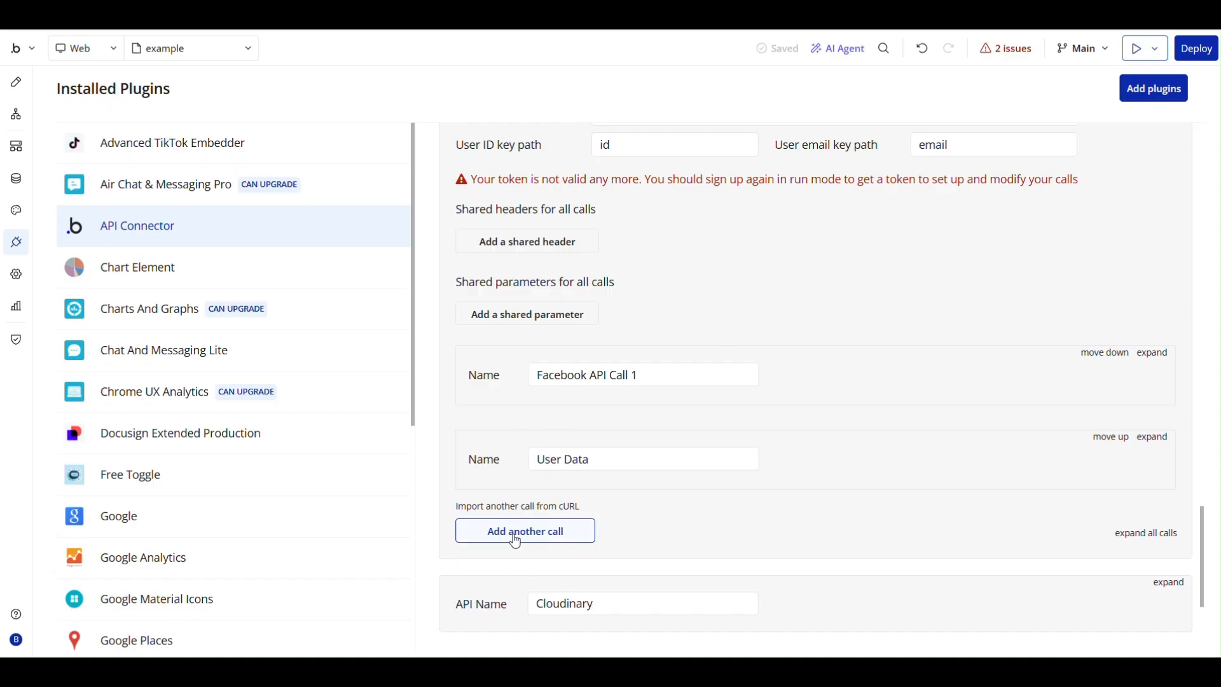
Add another call below User Data and name it User Media.
click(516, 540)
scroll(591, 406, down, 3)
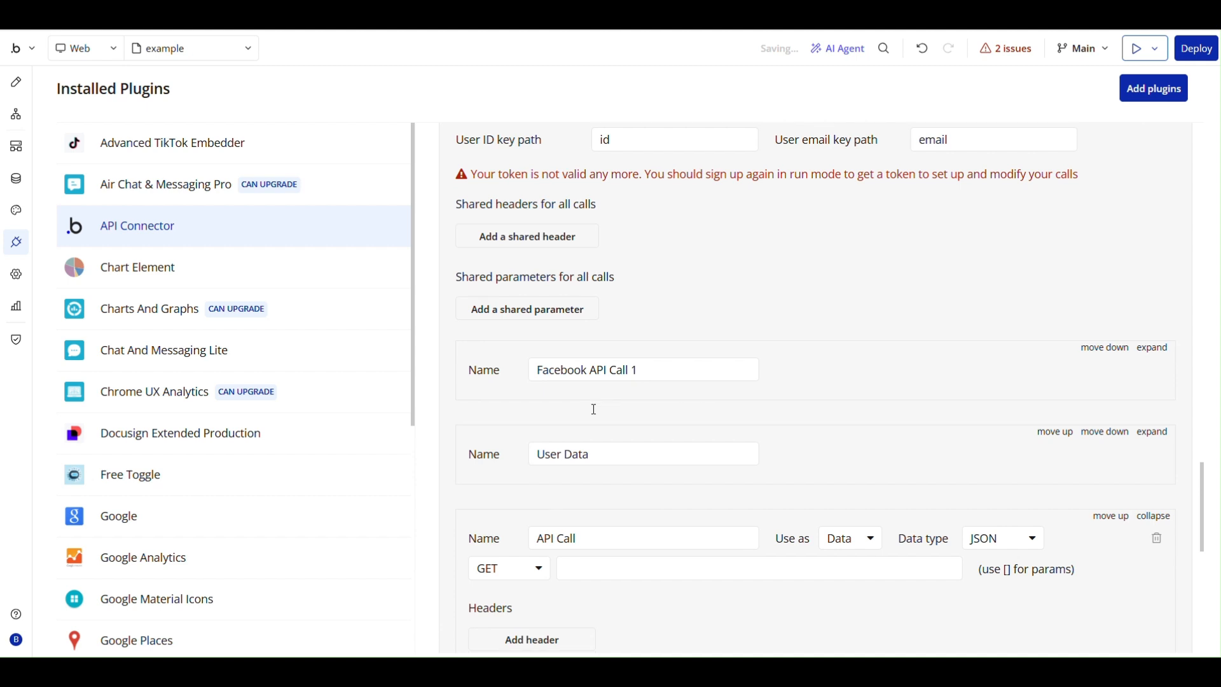
drag(587, 387, 505, 390)
text(U)
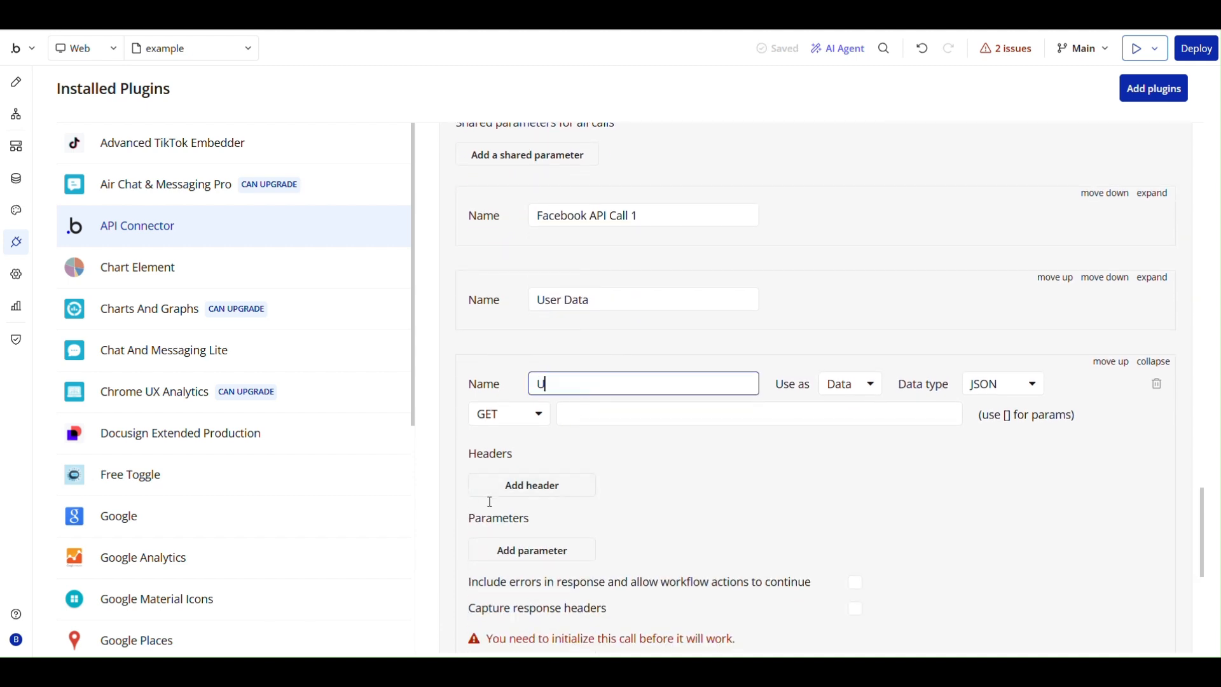
text(ser Media)
click(585, 412)
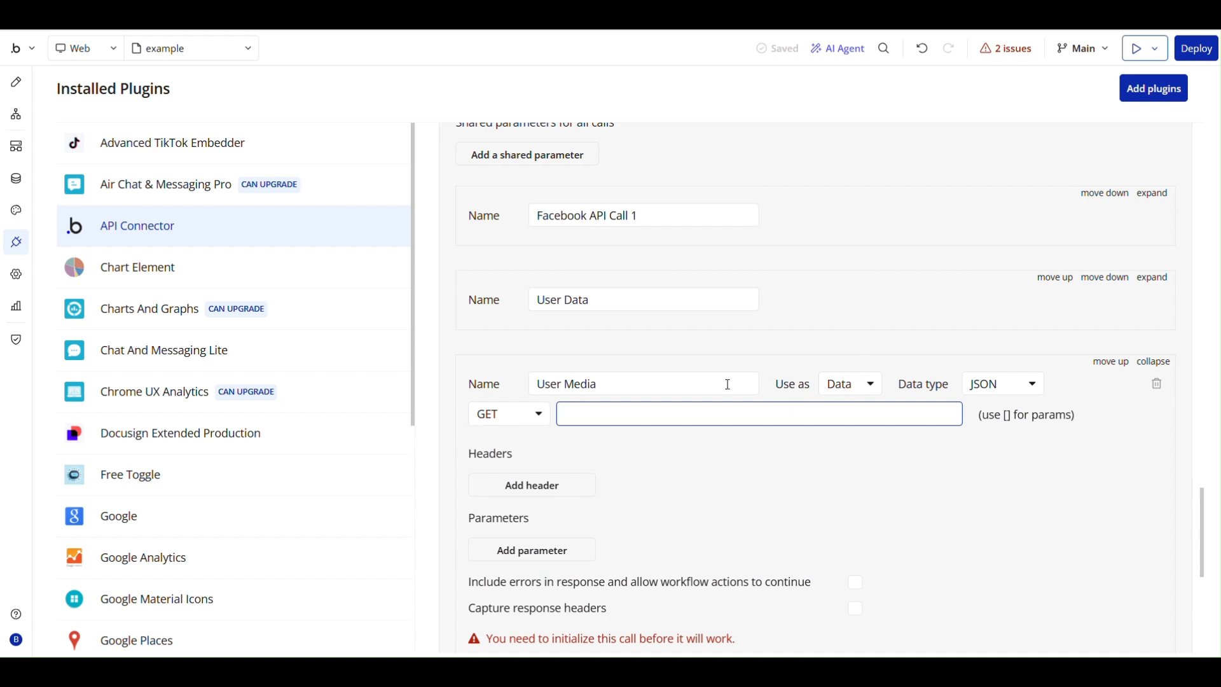
key(ctrl+v)
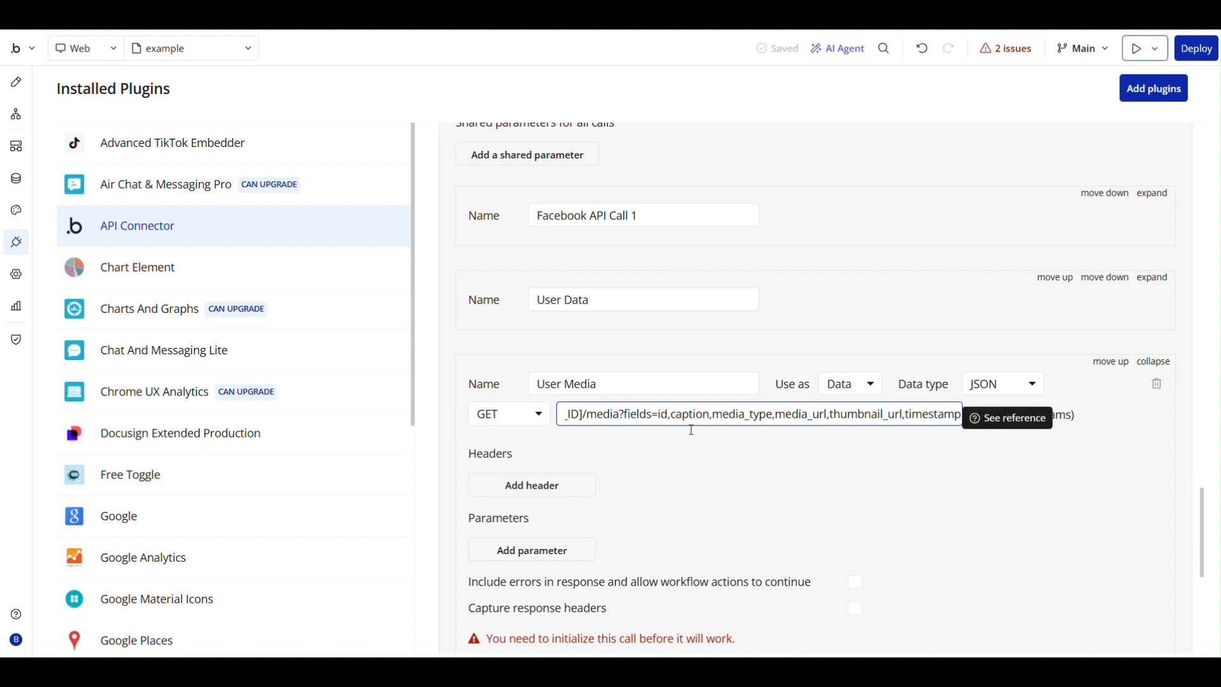
click(702, 451)
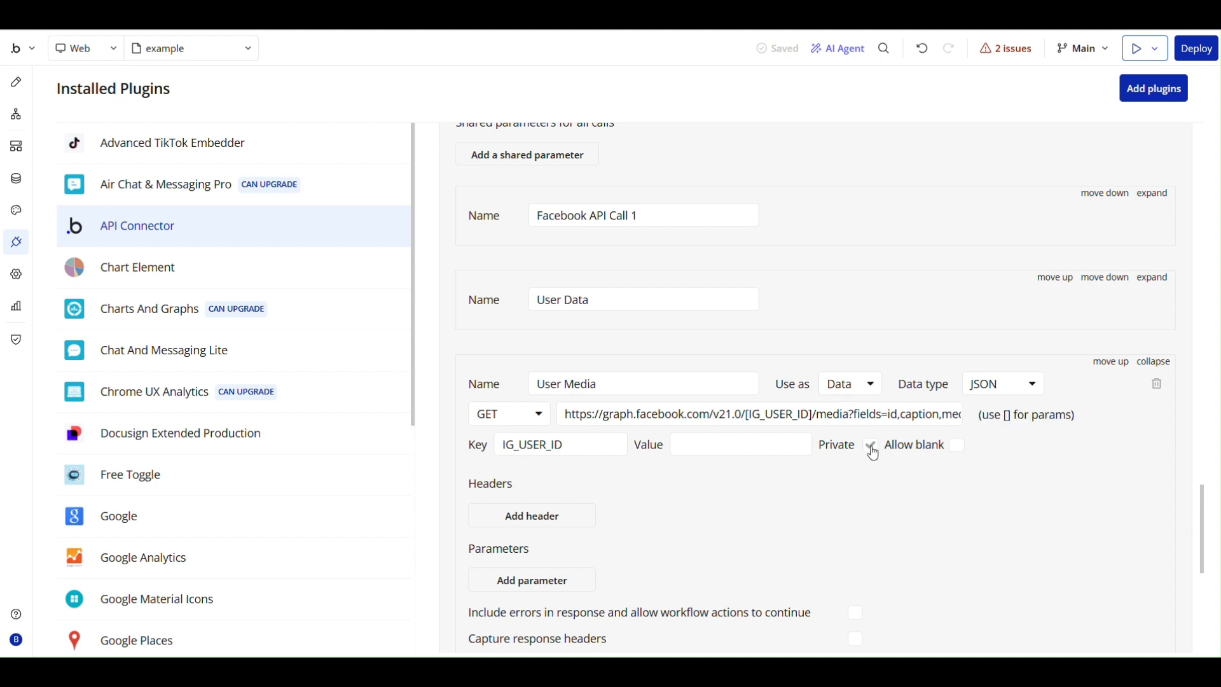
Copy the Instagram user ID and paste it as the IG_USER_ID value of the User Media call.
scroll(716, 465, up, 5)
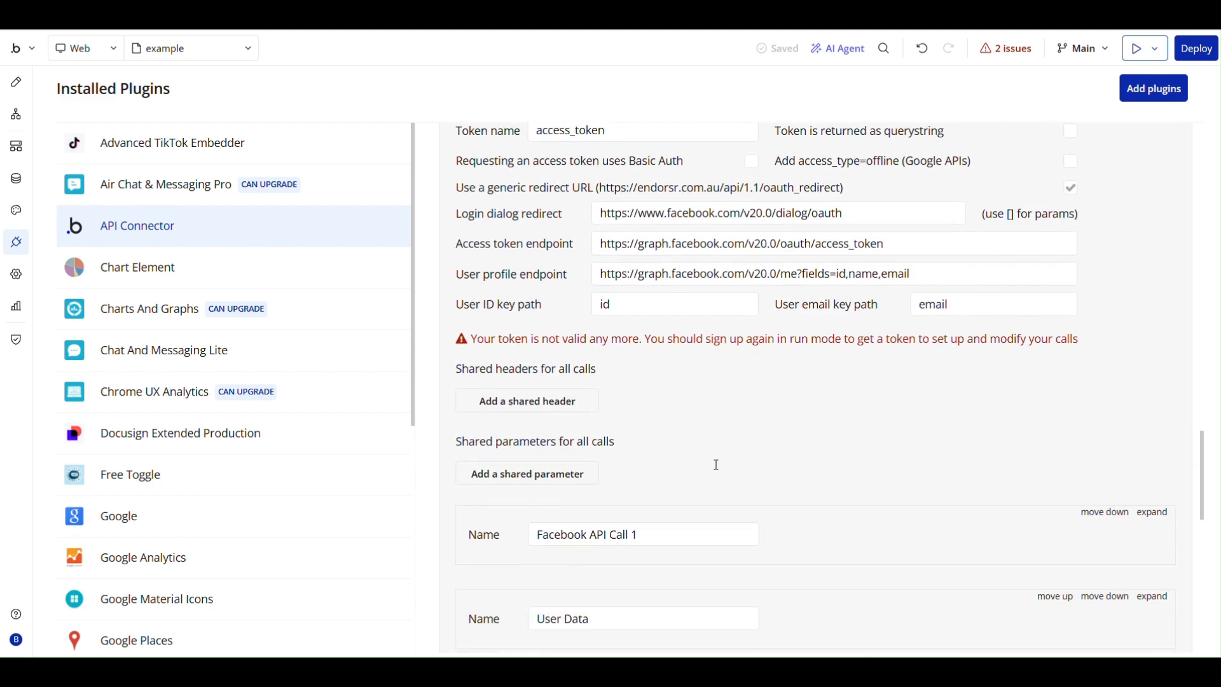
scroll(716, 465, up, 10)
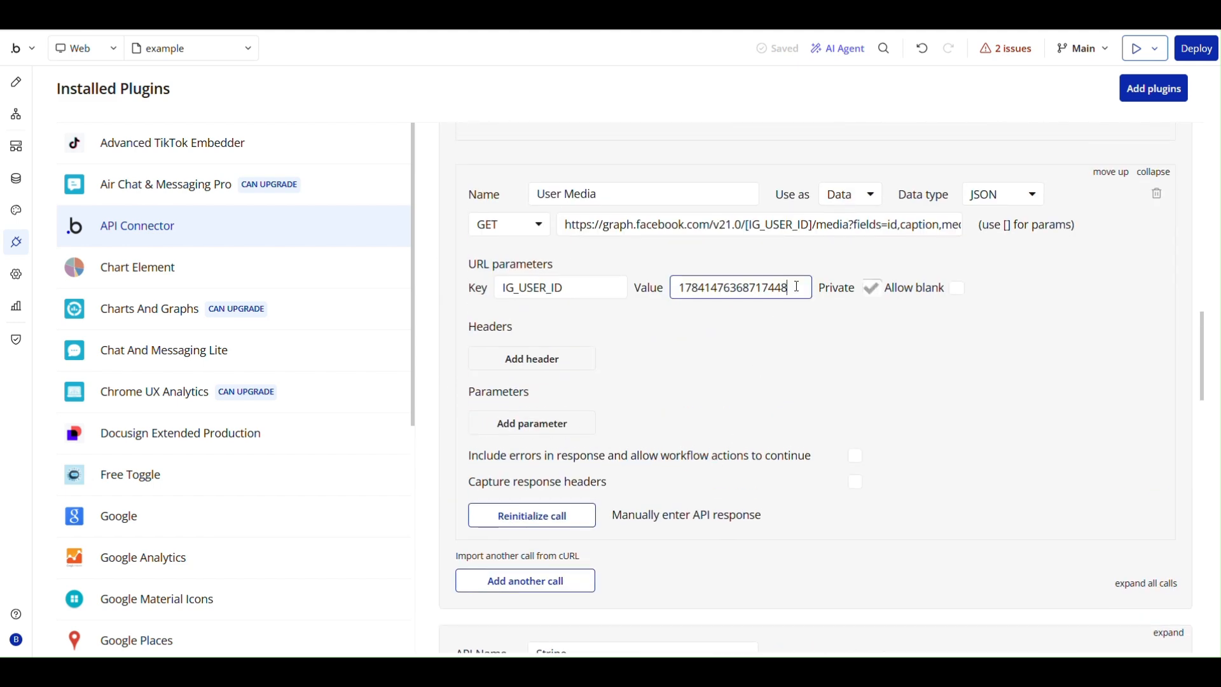
drag(797, 286, 657, 291)
key(ctrl+c)
scroll(757, 410, down, 17)
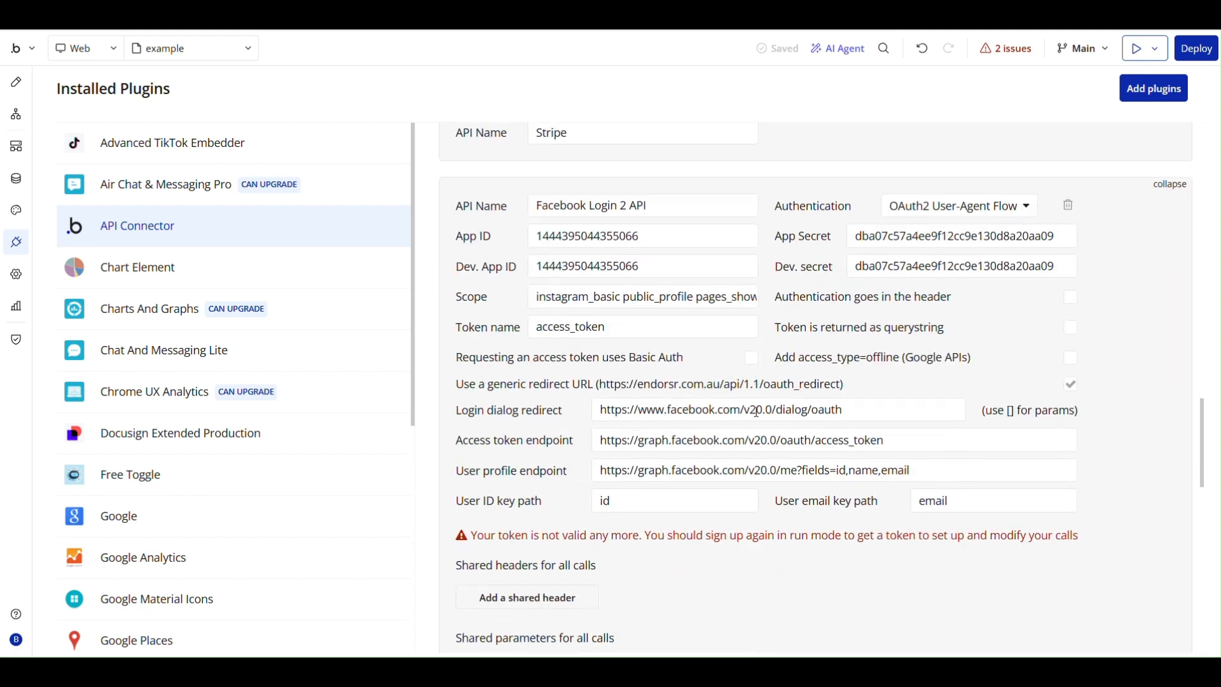
click(721, 368)
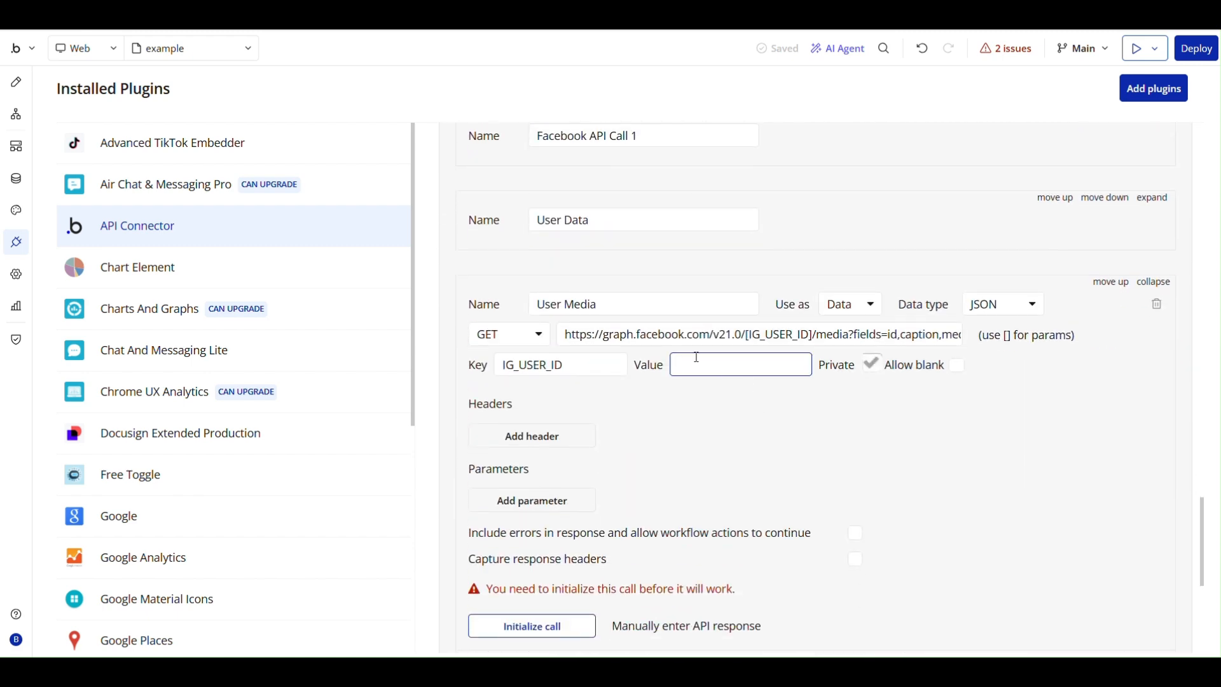
key(ctrl+v)
click(692, 401)
Initialize the User Media call and save its returned values with the offered data types.
click(541, 597)
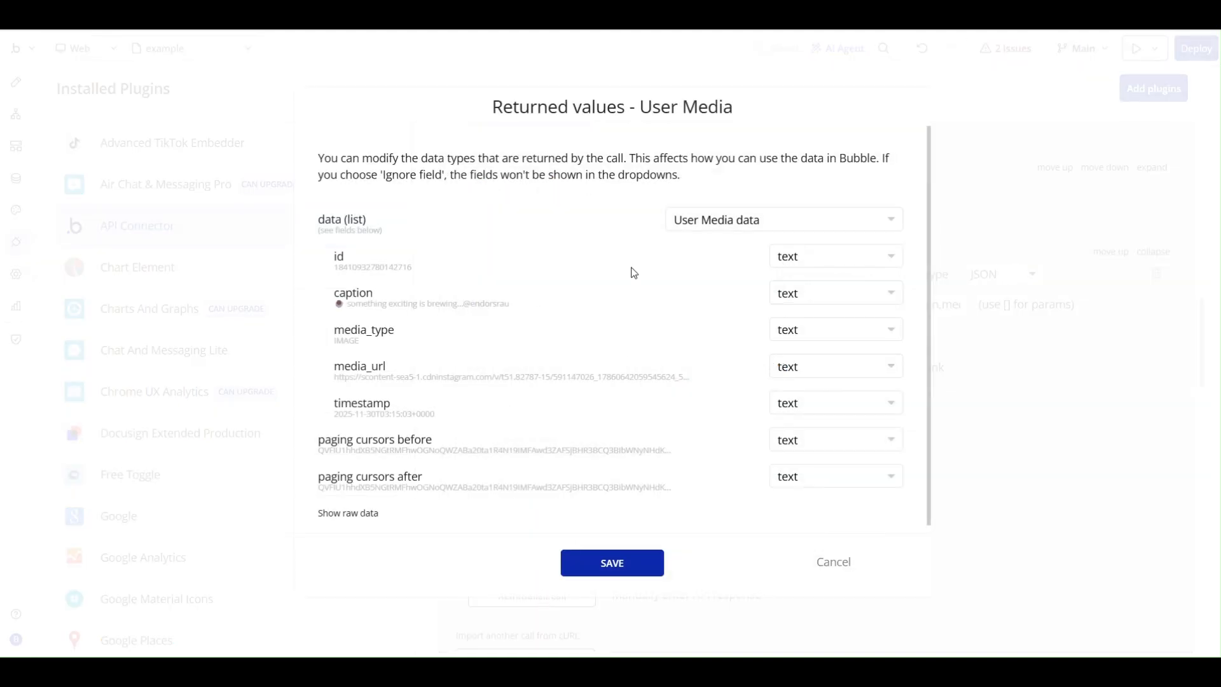
scroll(466, 260, down, 1)
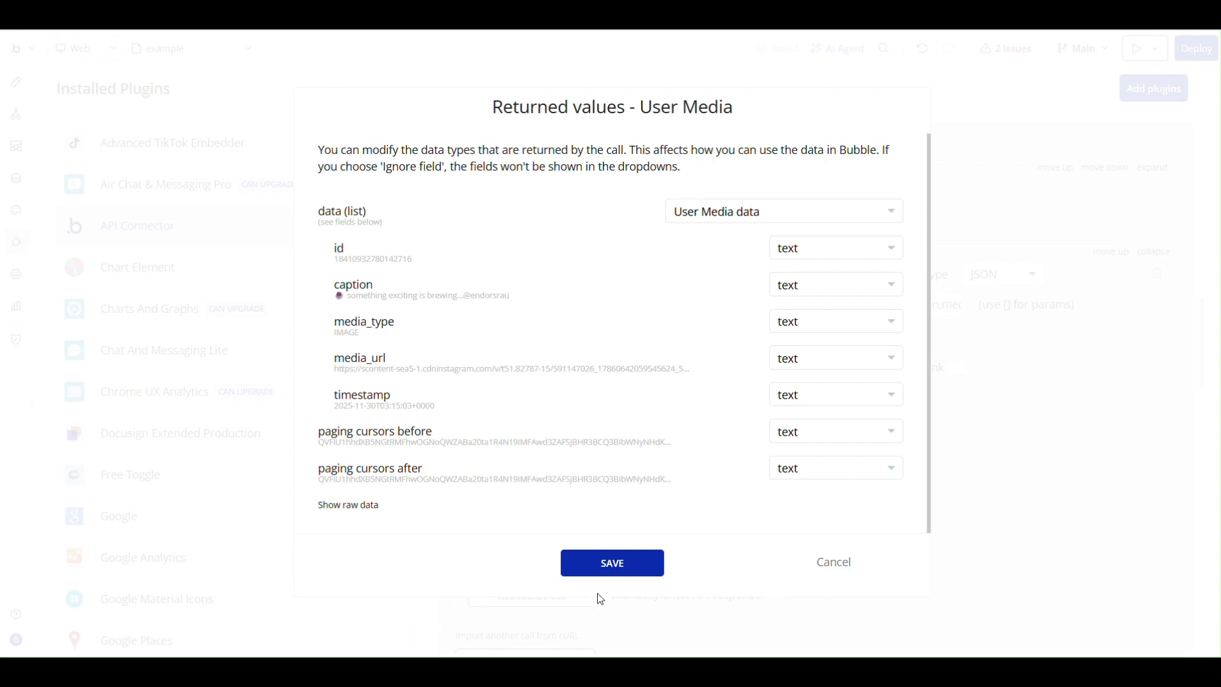
click(620, 571)
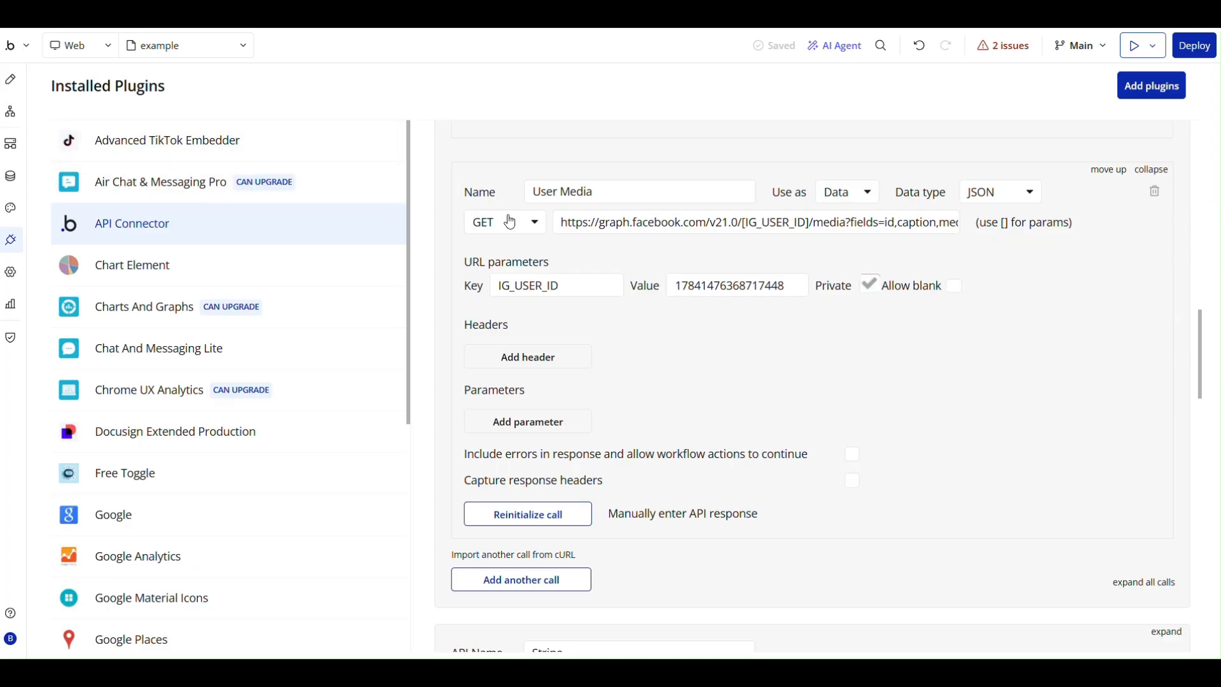
Return to the example page's design and place a group below the Login with Facebook button.
click(14, 81)
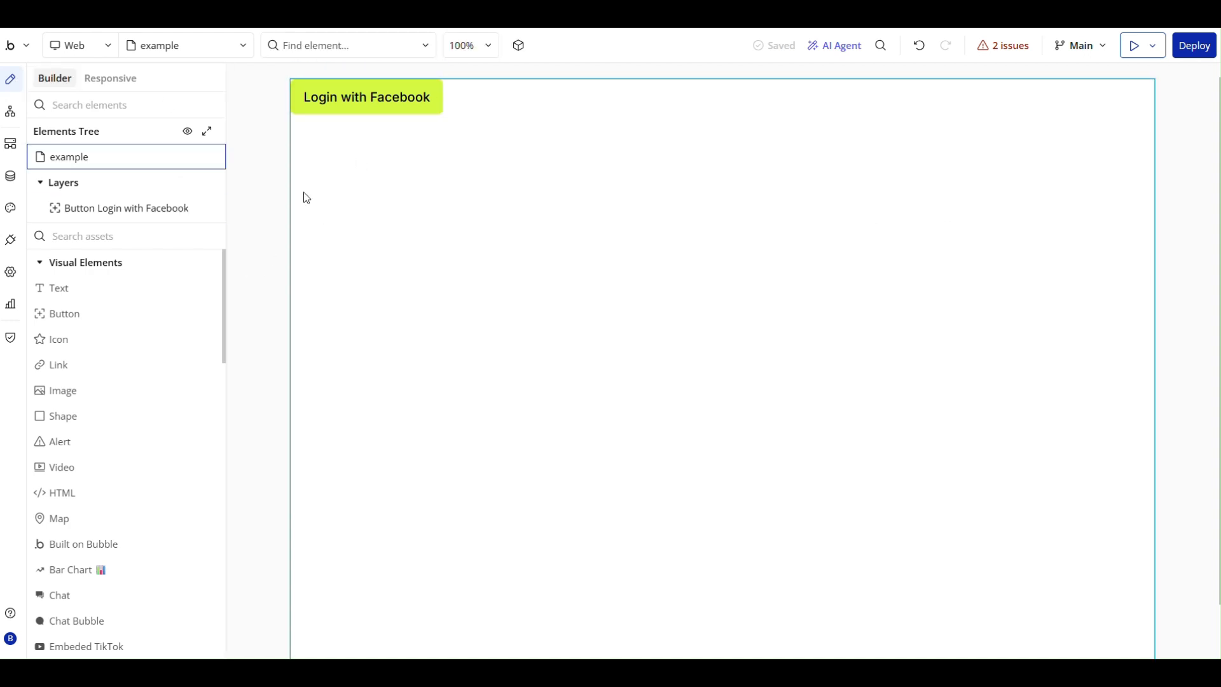
scroll(79, 414, down, 7)
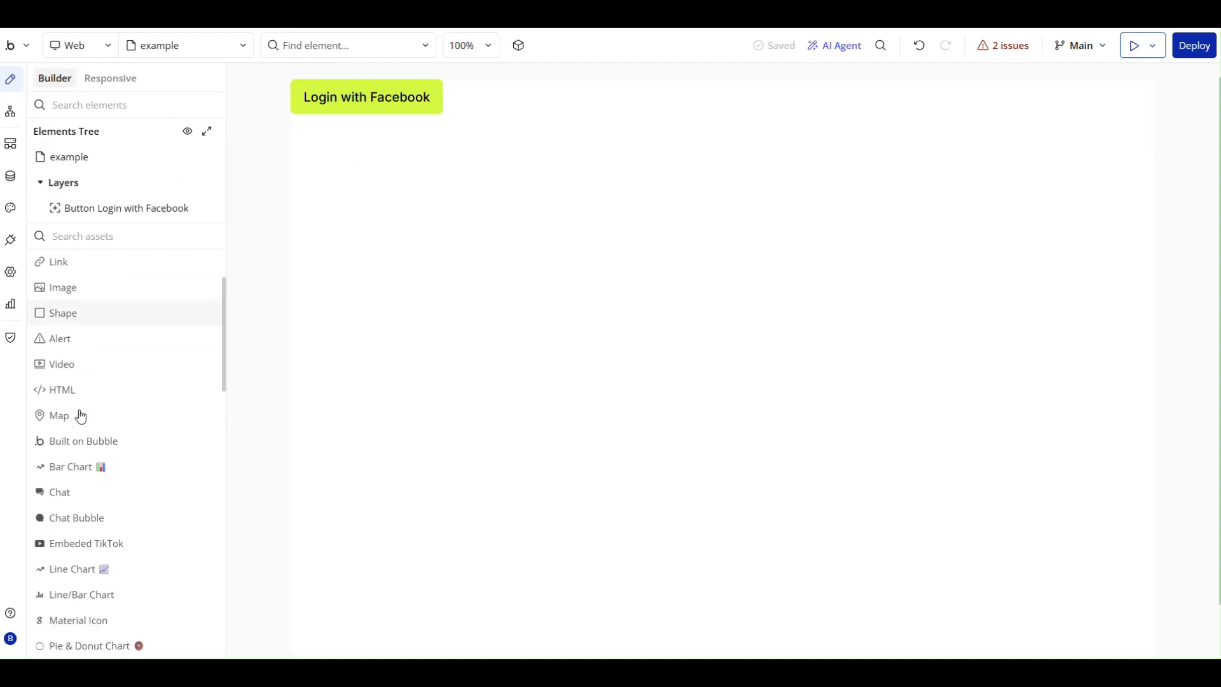
drag(109, 403, 456, 210)
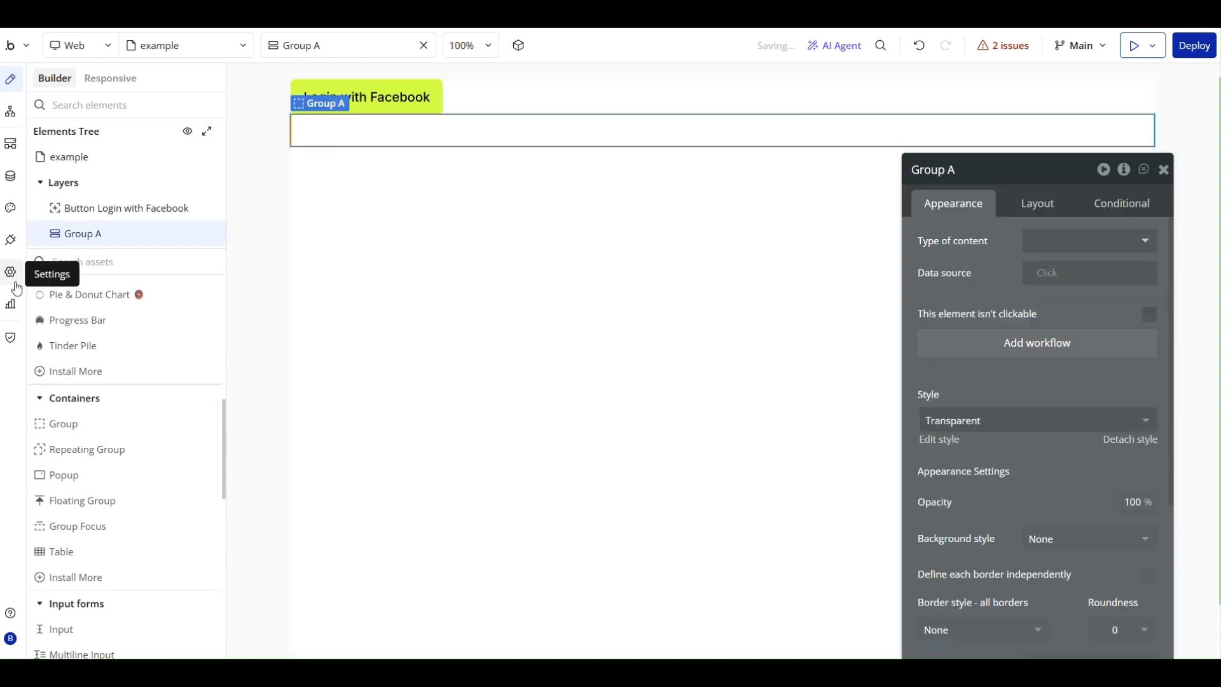
Place a text element inside Group A and set its text to "Username:".
scroll(115, 442, up, 8)
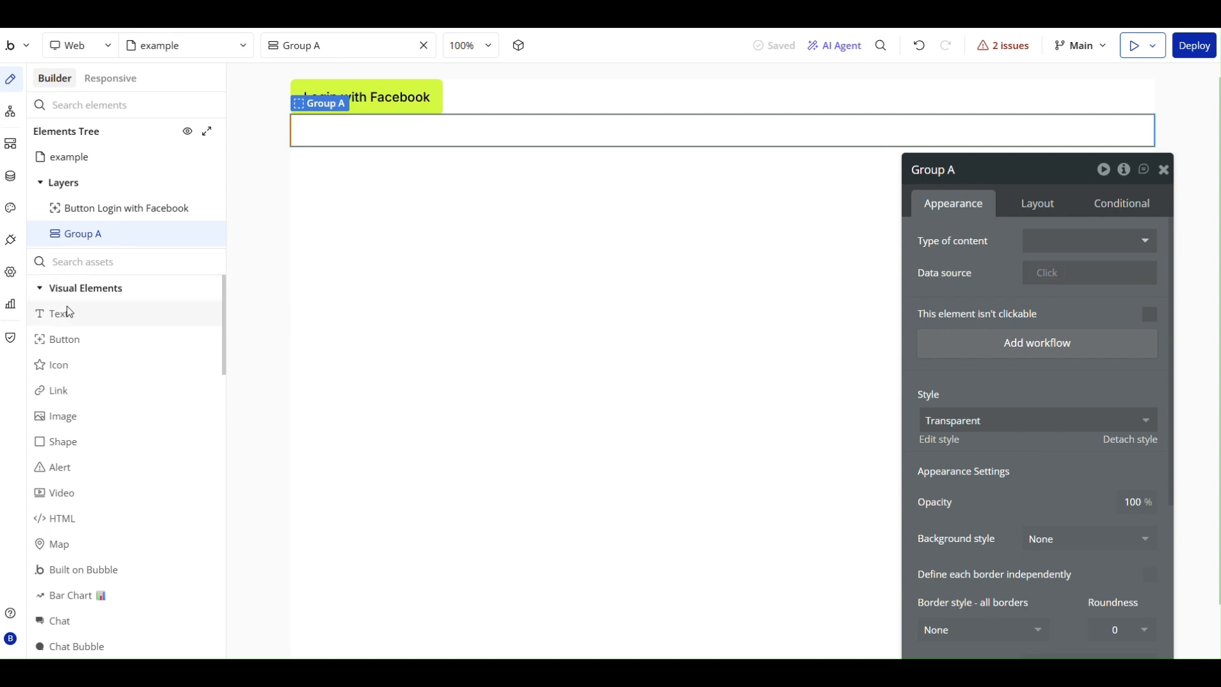
drag(65, 309, 331, 122)
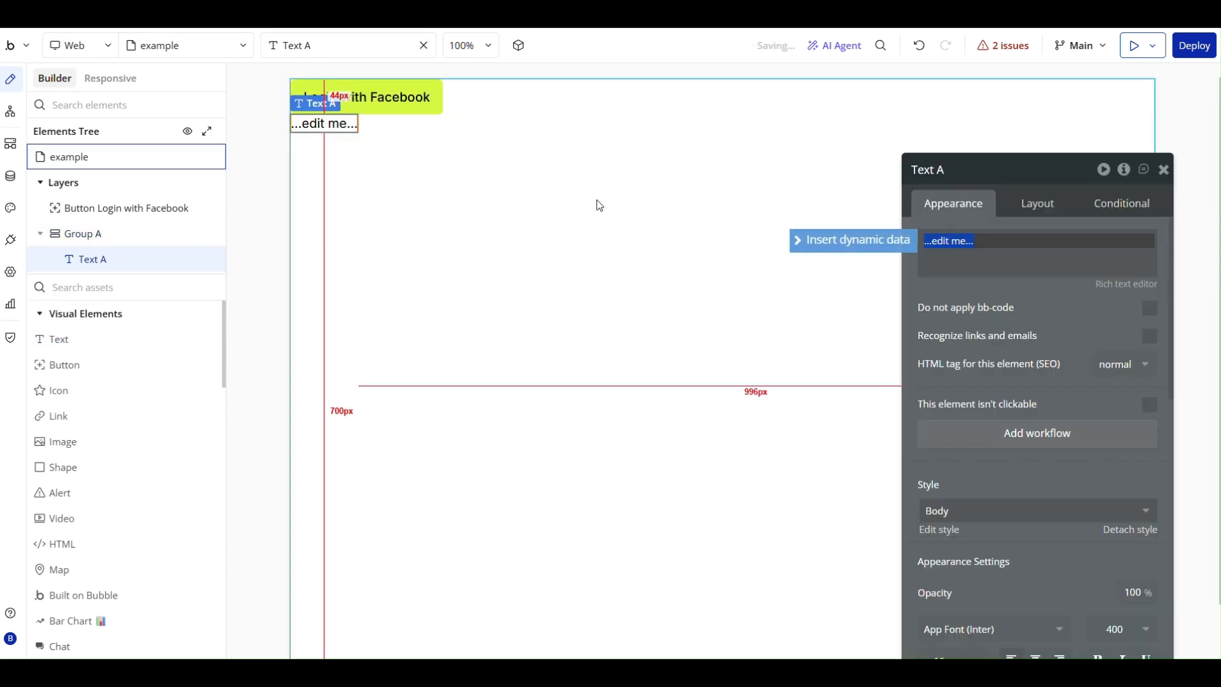
text(U)
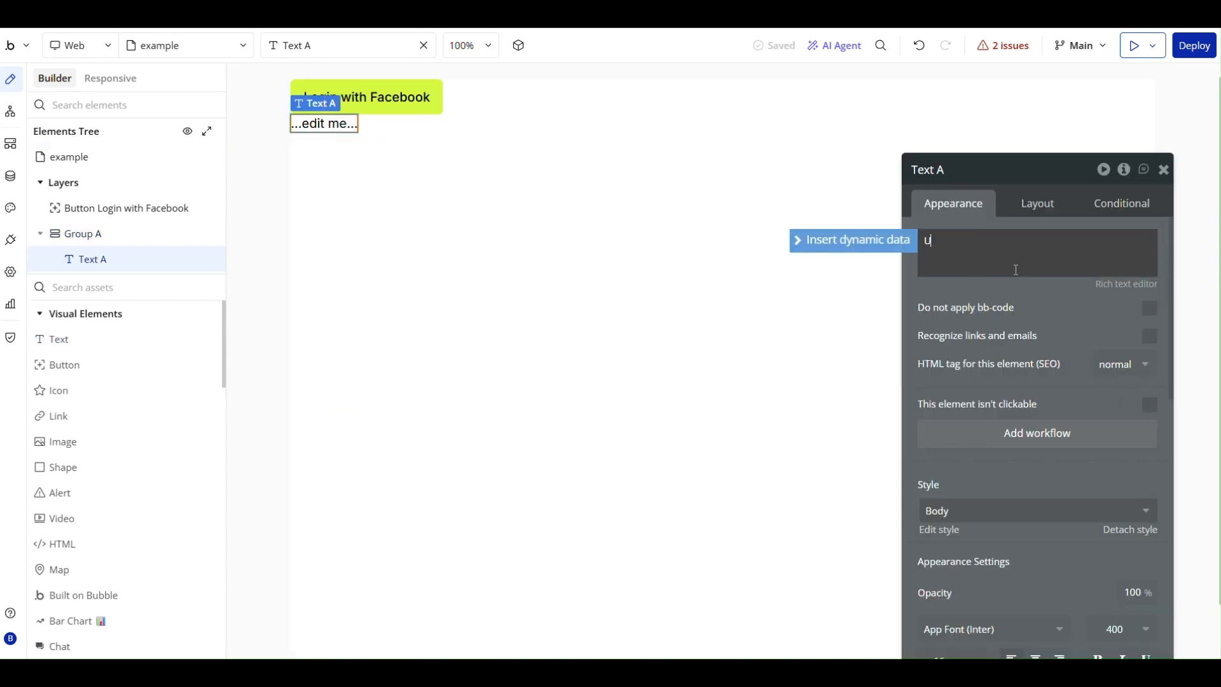
text(sername:)
Append dynamic data from an external API to the Username text, using Facebook Login API - User Profile as the provider.
click(870, 242)
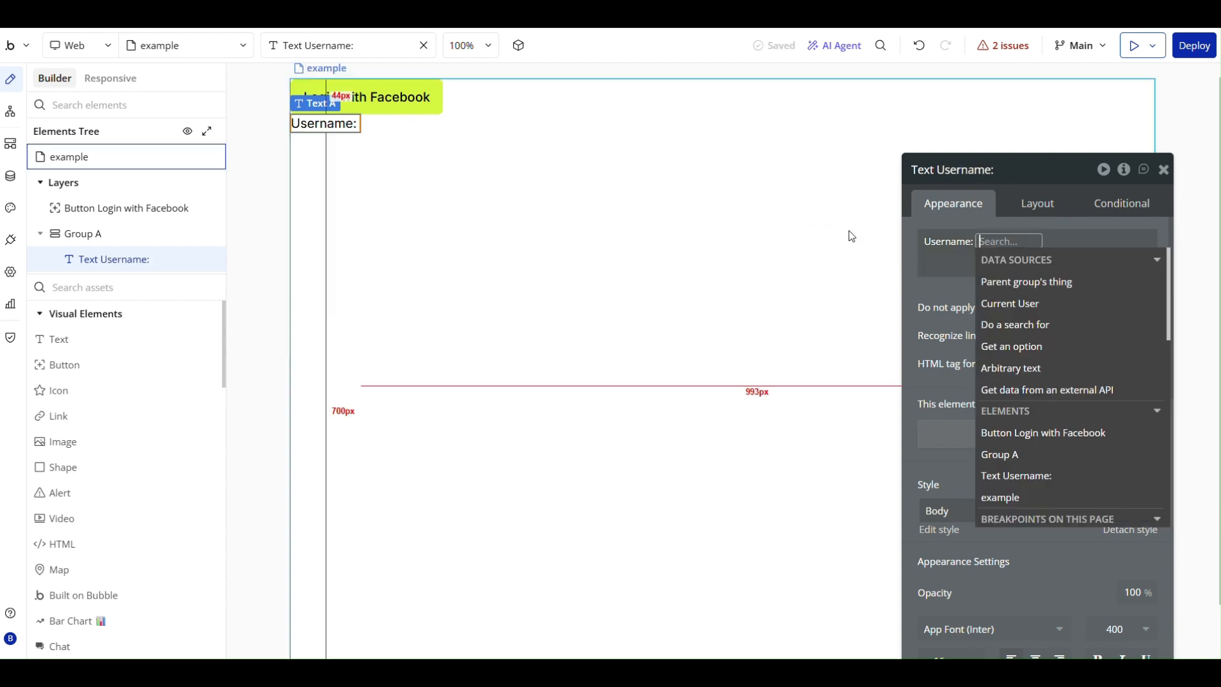
click(1022, 397)
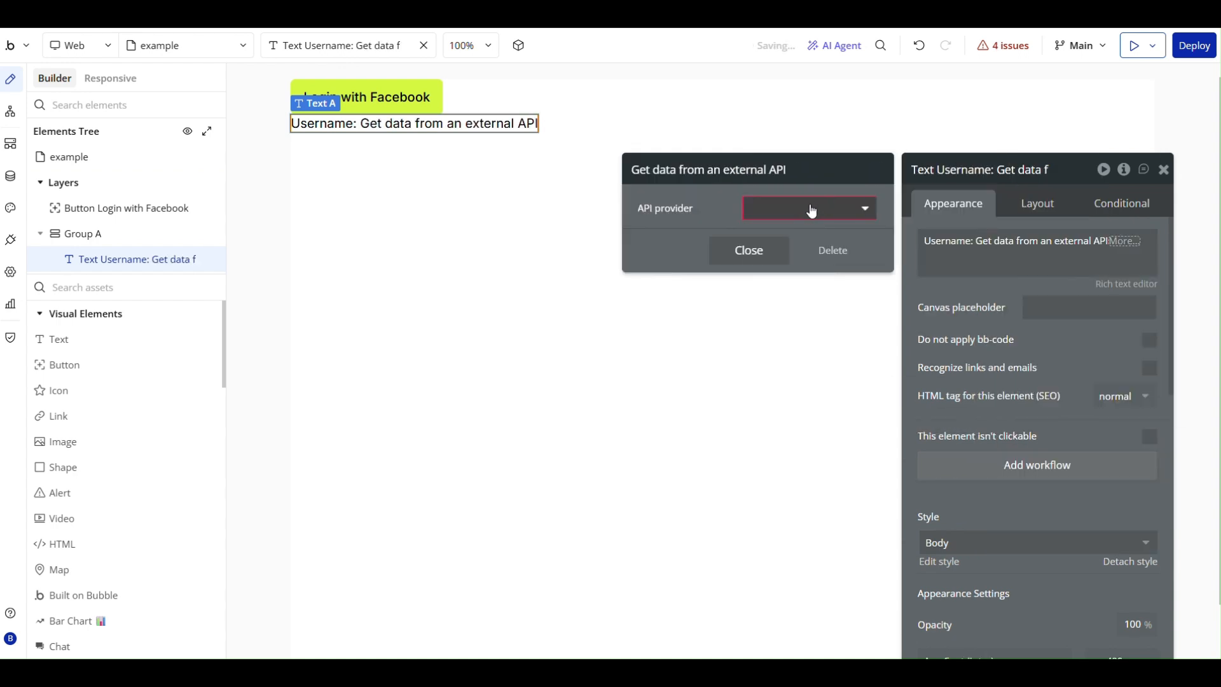
click(812, 210)
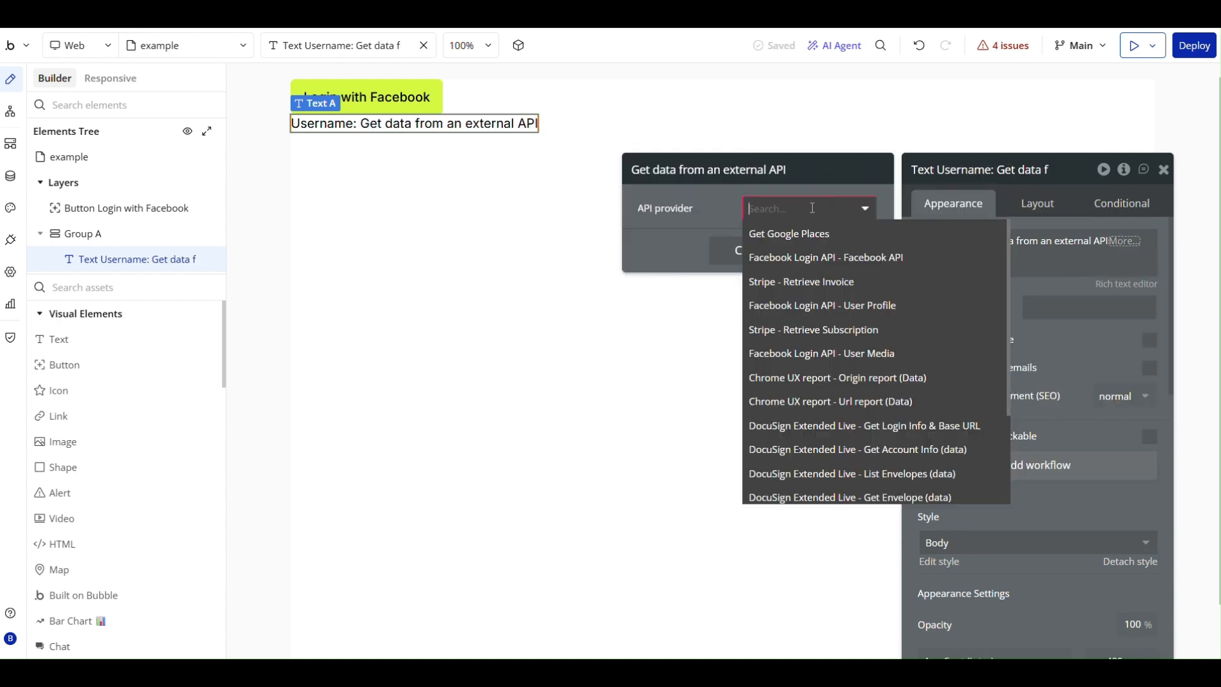
click(849, 310)
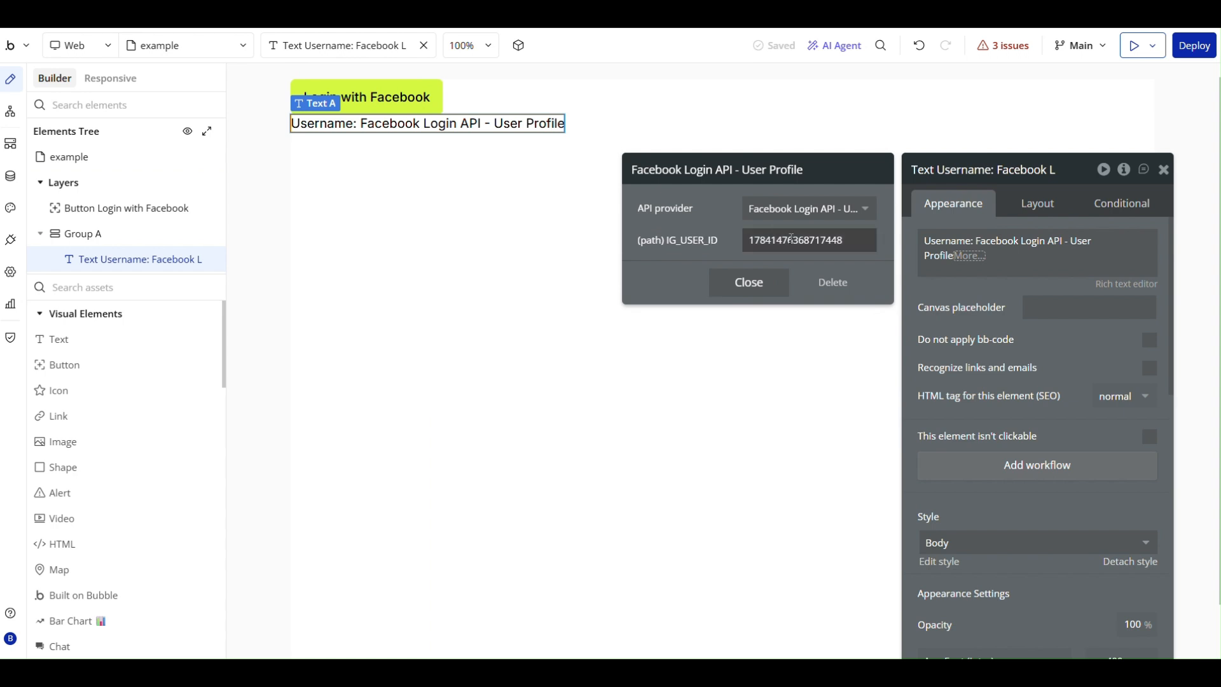
Set the User Profile call's IG_USER_ID path parameter to Current User's InstaUserID and close the API settings.
click(947, 241)
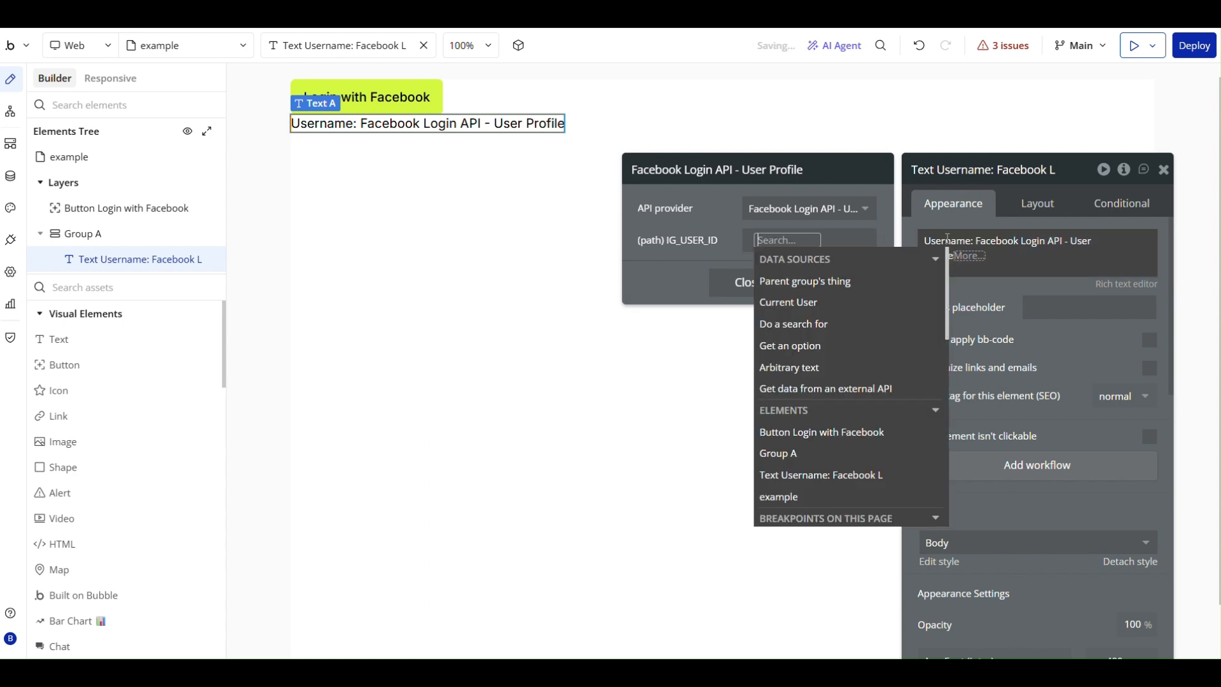
click(800, 303)
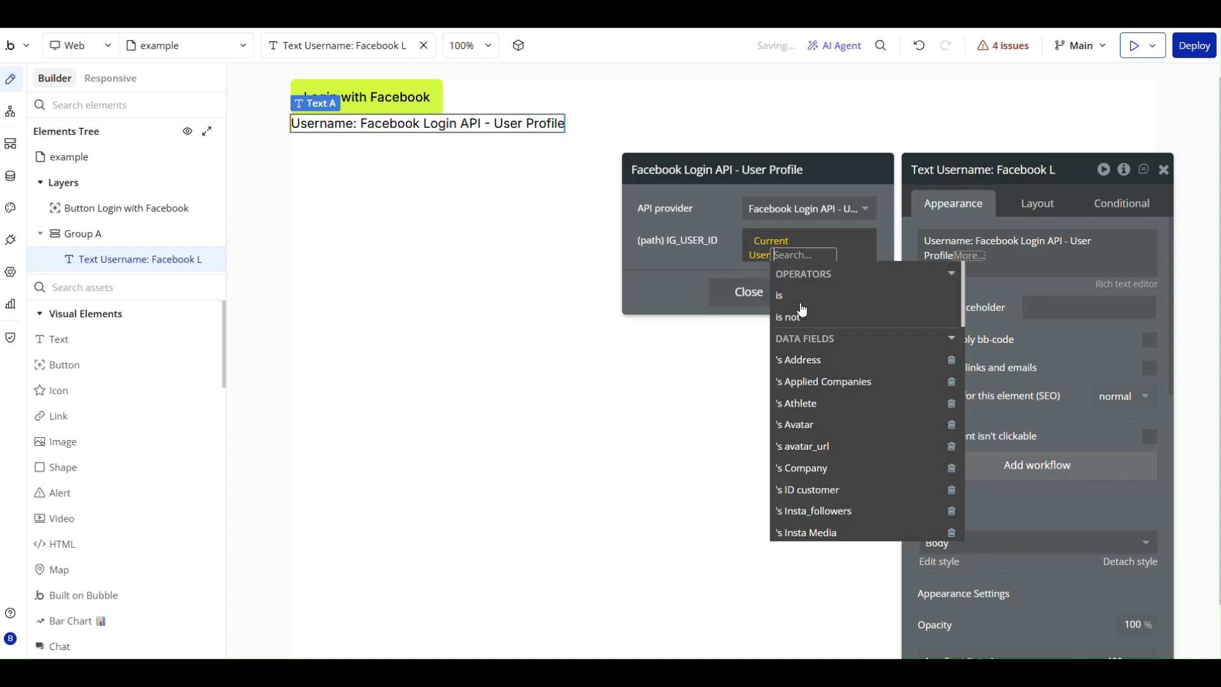
scroll(790, 354, down, 3)
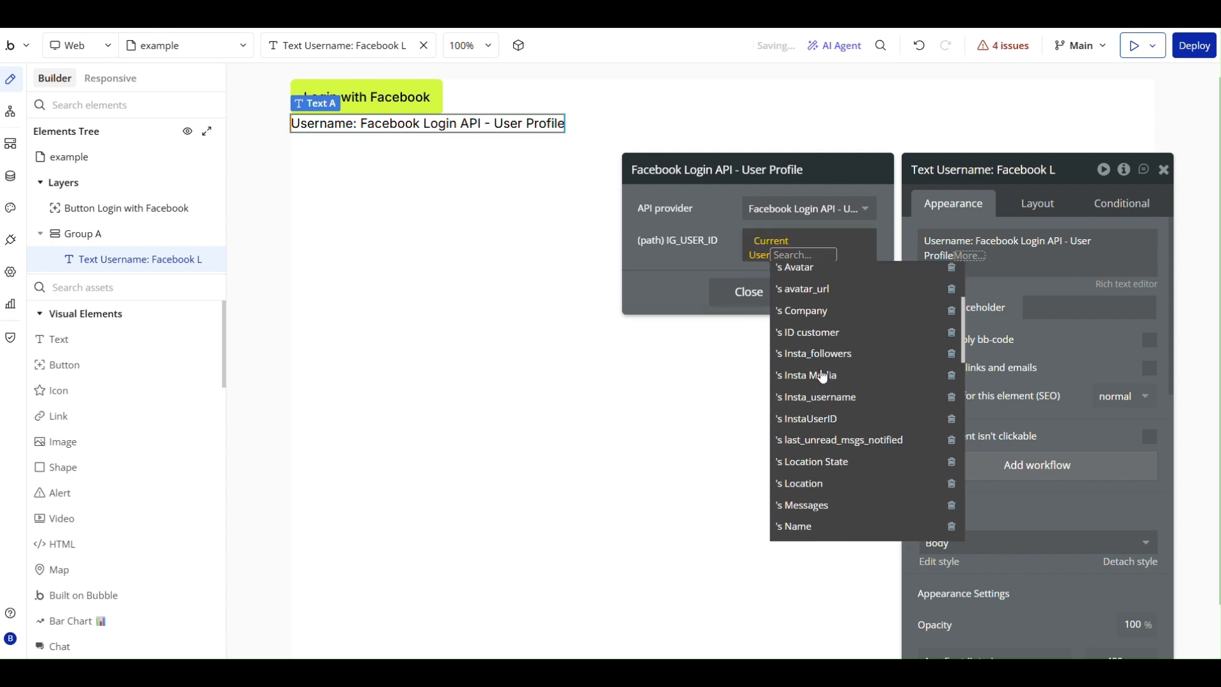
click(826, 423)
click(697, 269)
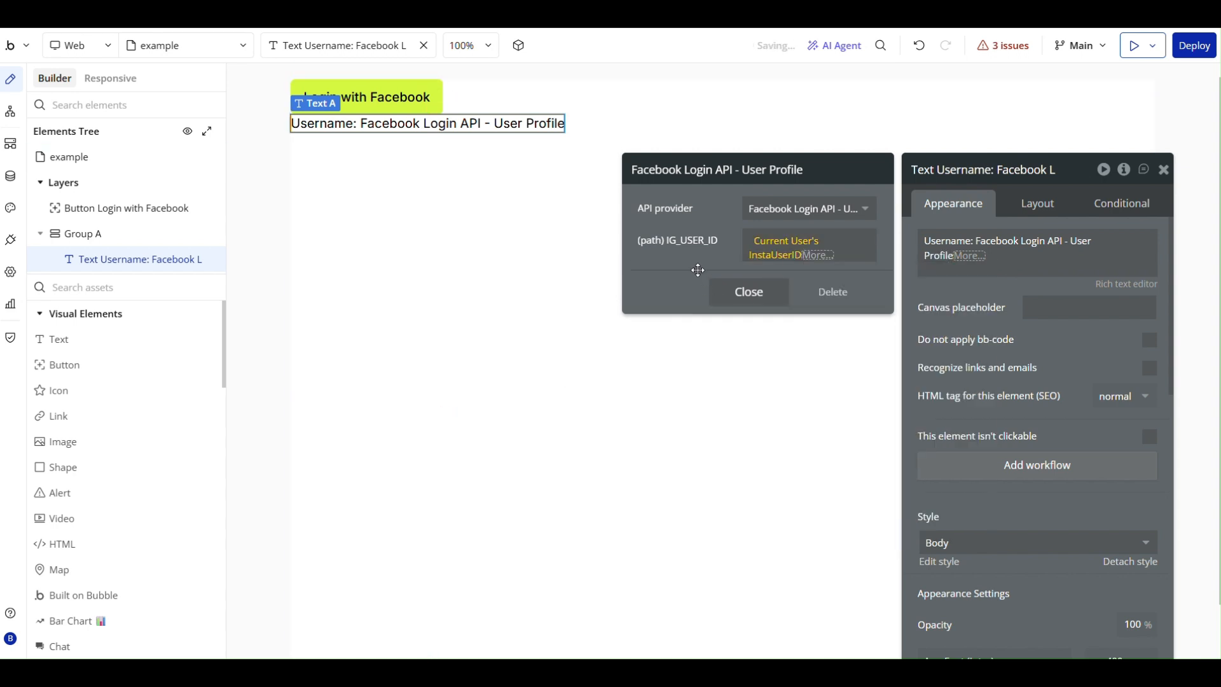
click(747, 294)
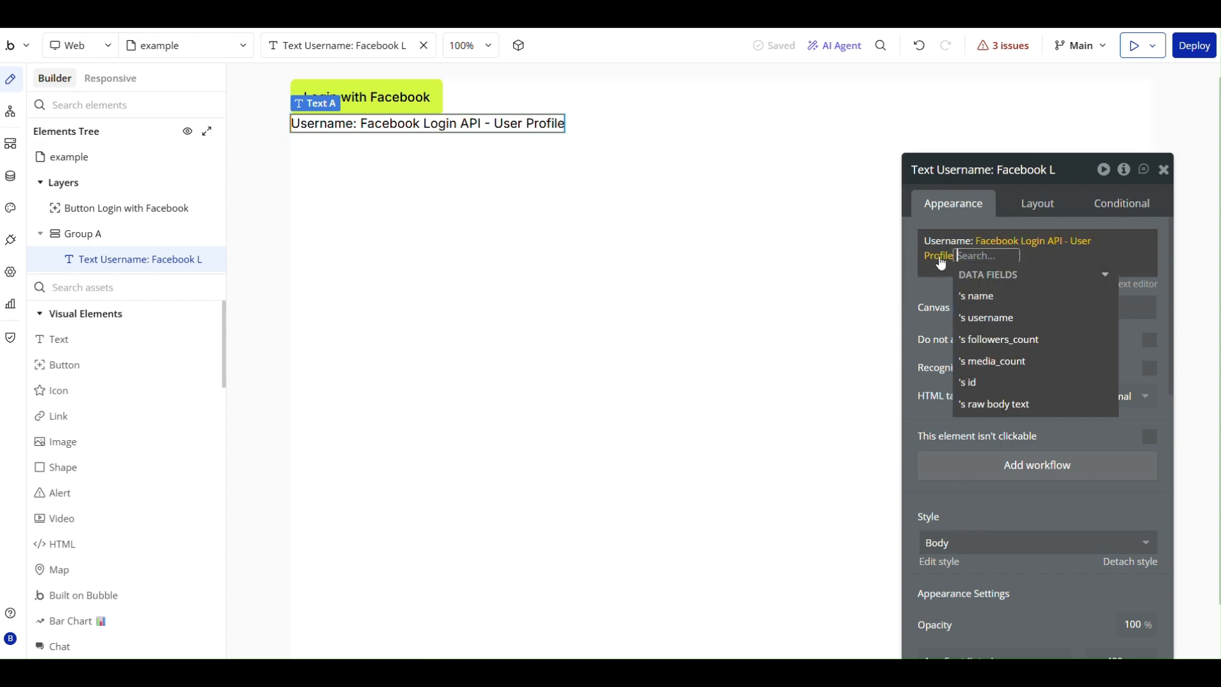
Complete the Username text's expression with the User Profile's username field.
click(1016, 318)
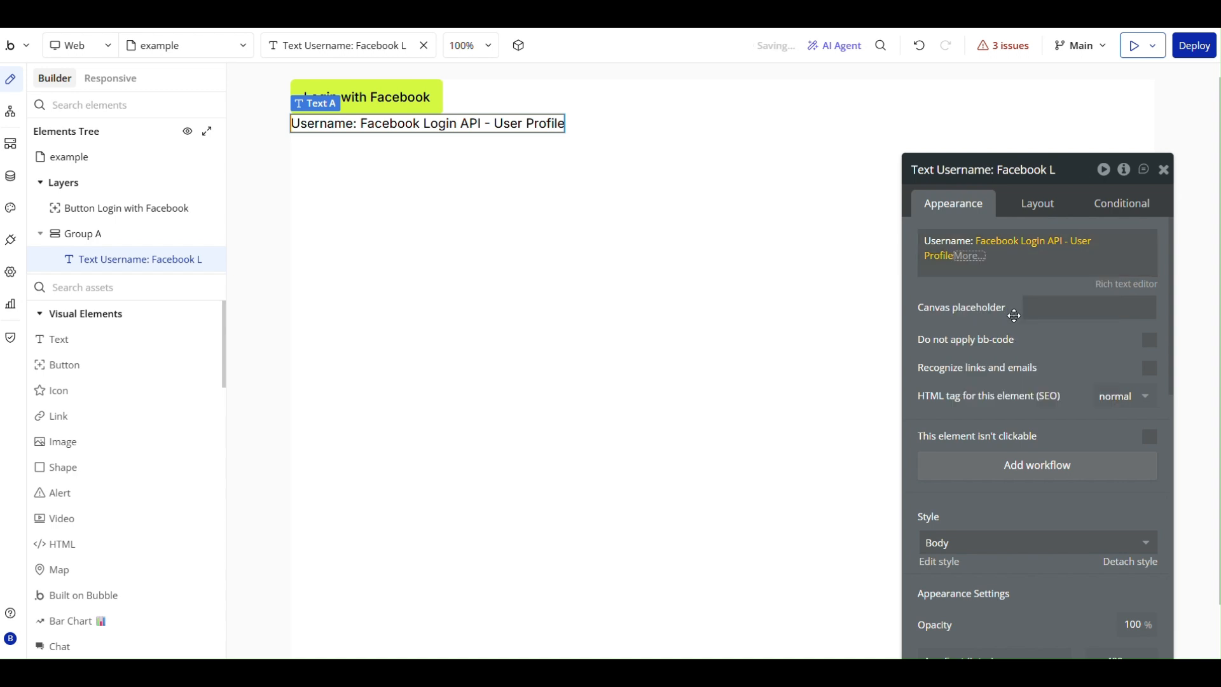
click(948, 294)
click(701, 210)
Duplicate the Username text within Group A and switch the copy's User Profile field to followers_count.
click(488, 125)
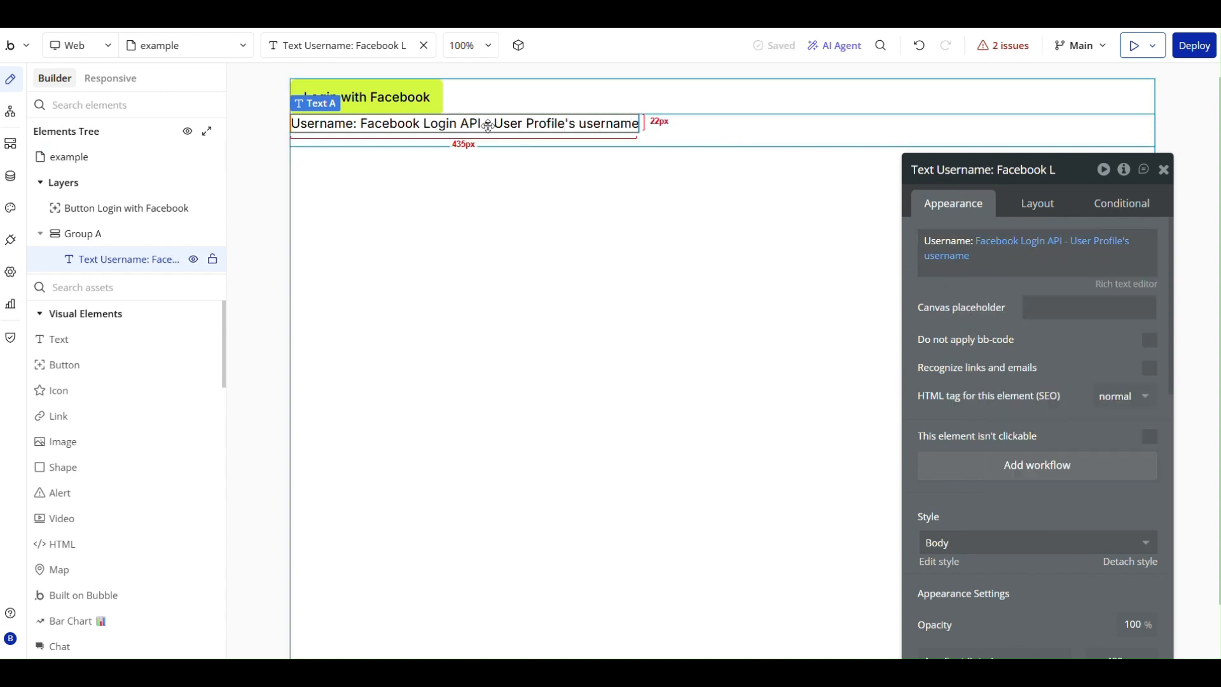
key(ctrl+d)
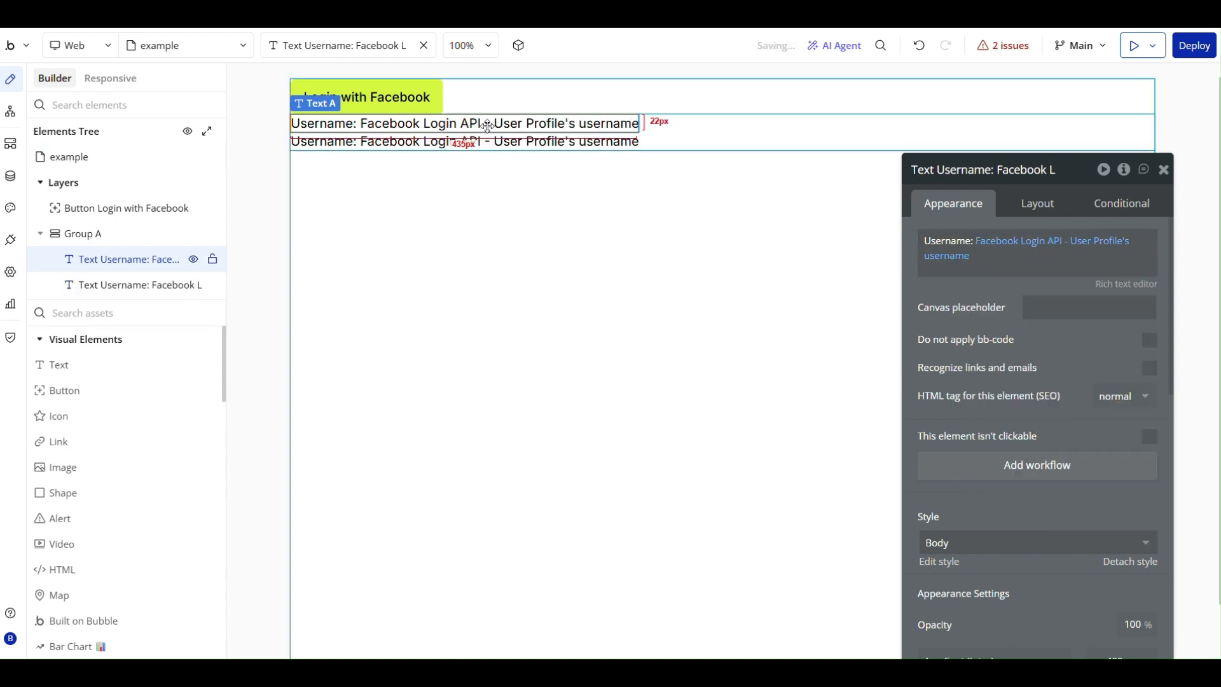
click(520, 141)
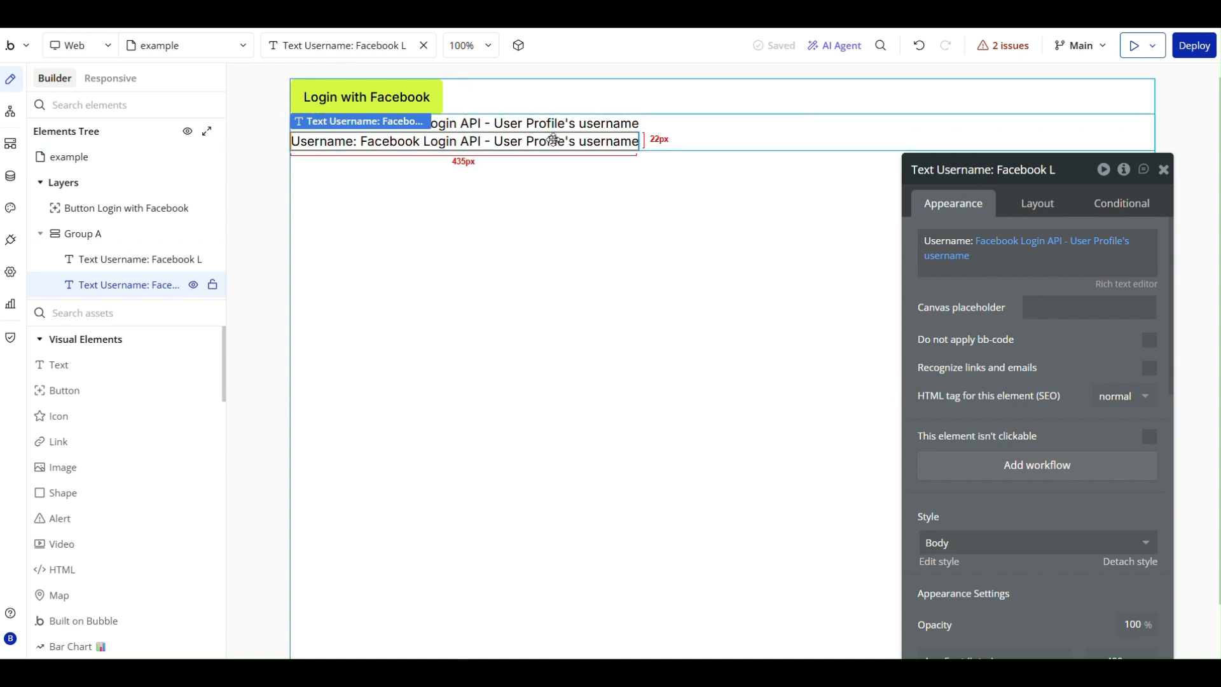
click(1046, 251)
click(944, 265)
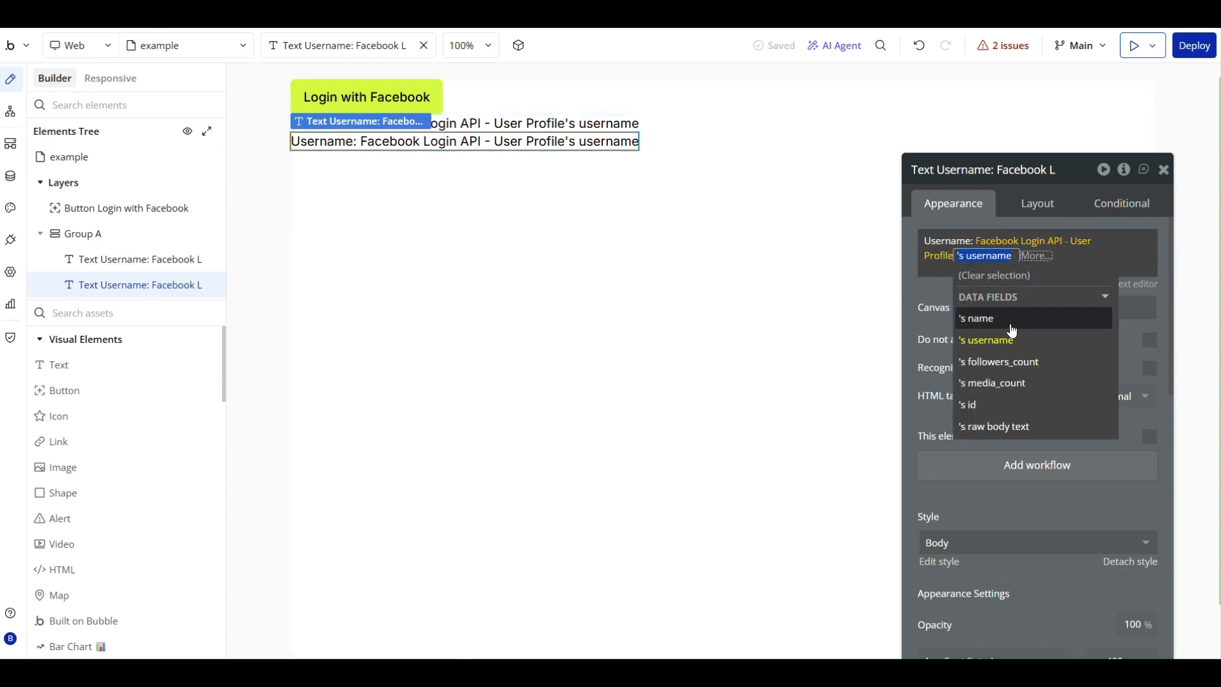
click(1005, 362)
click(943, 290)
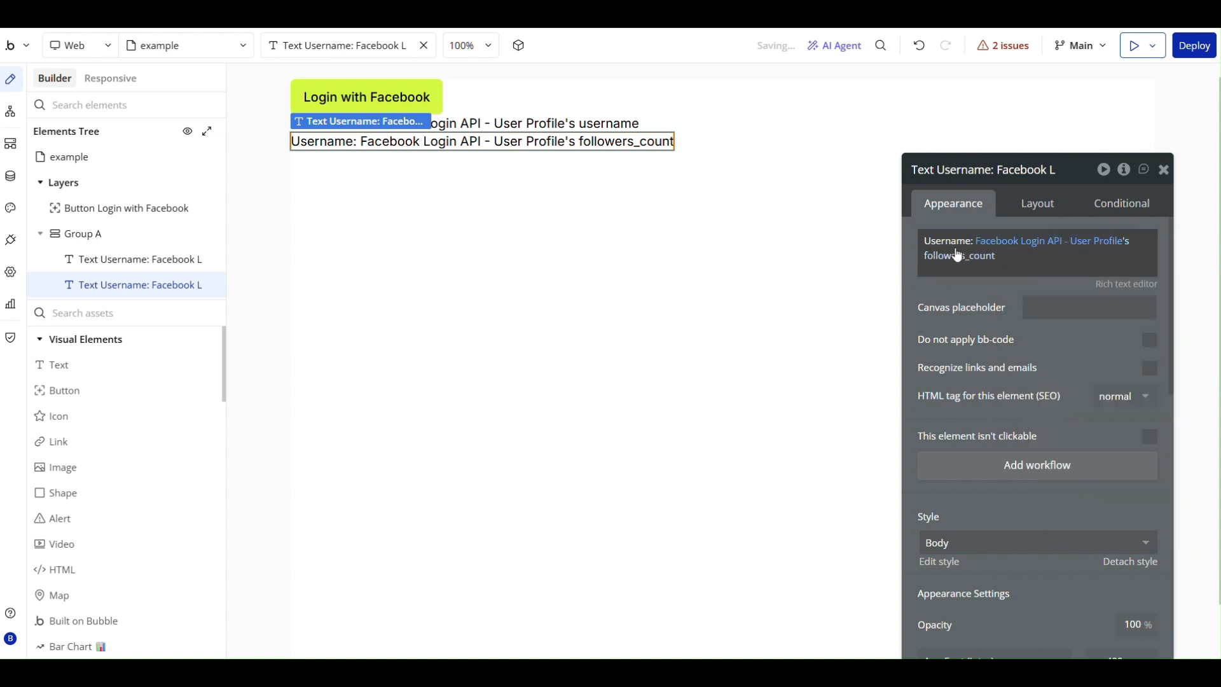
Change the duplicated text's label to "Followers:" and close its property editor.
drag(924, 241, 974, 244)
text(Followers)
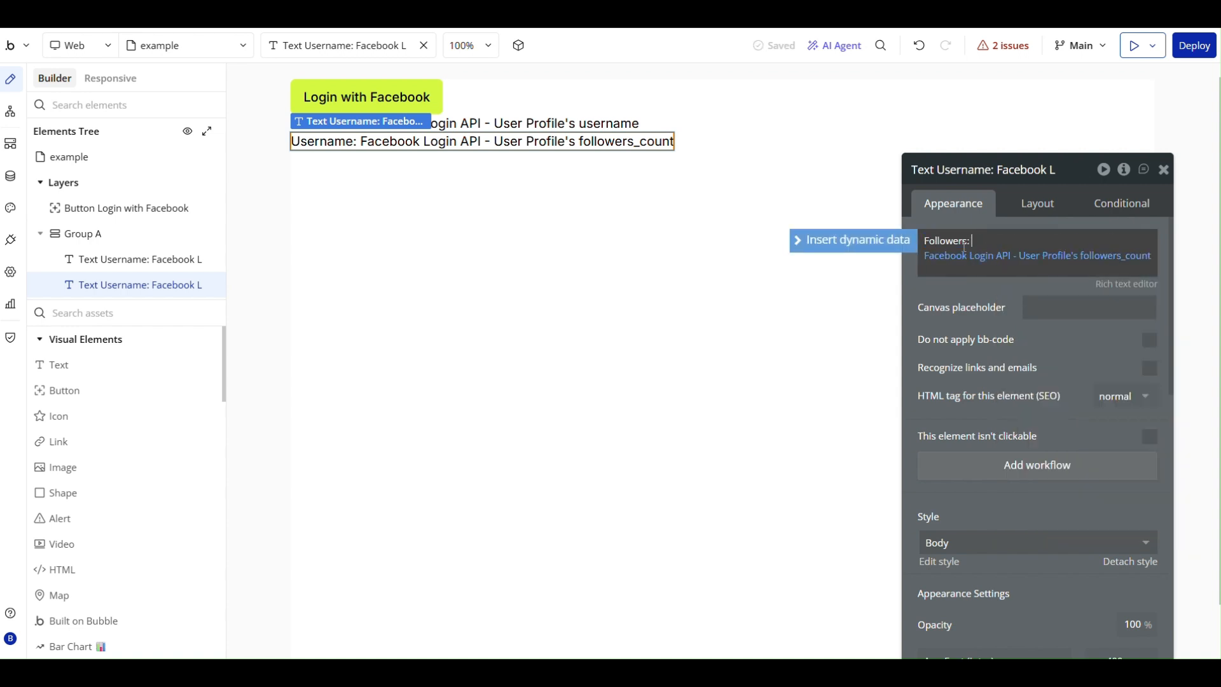
click(985, 287)
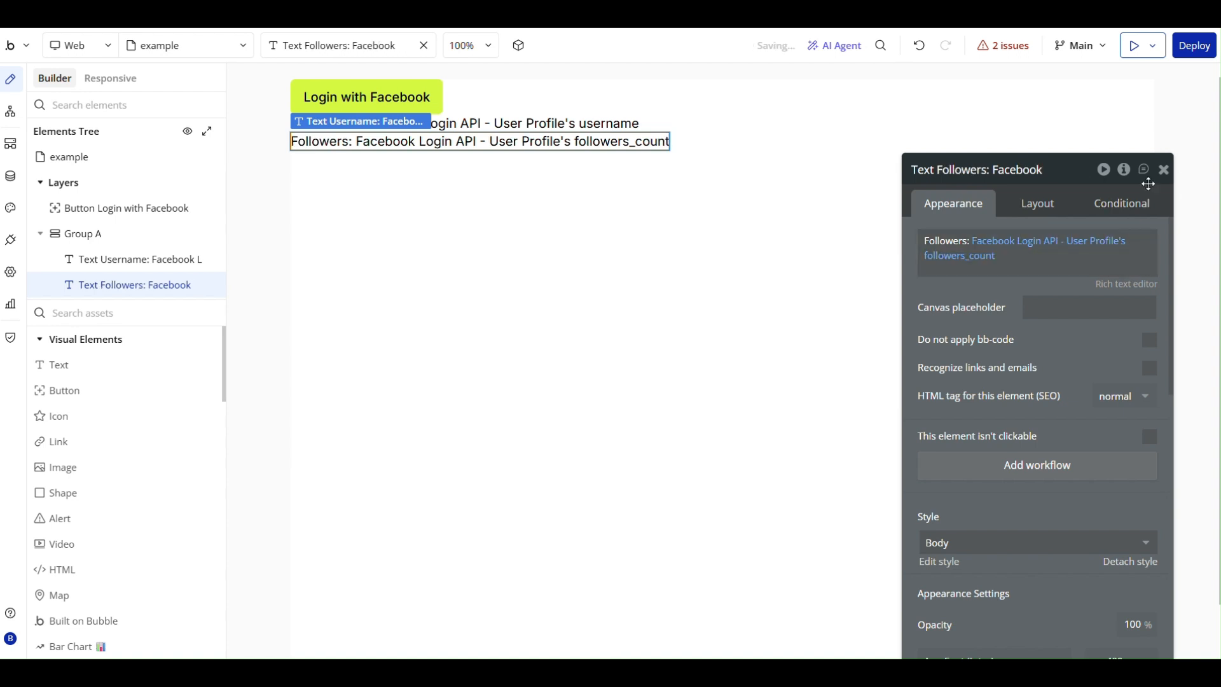
click(1164, 169)
Place an image element on the example page directly below the Followers text.
double_click(473, 193)
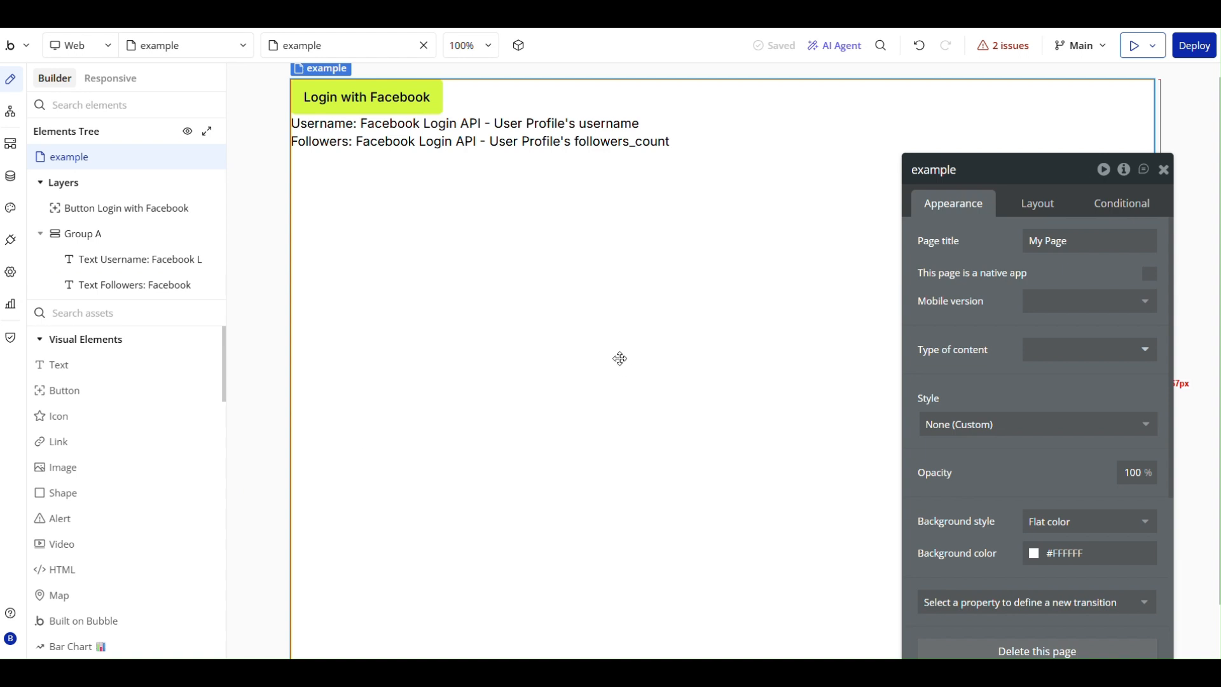
click(84, 475)
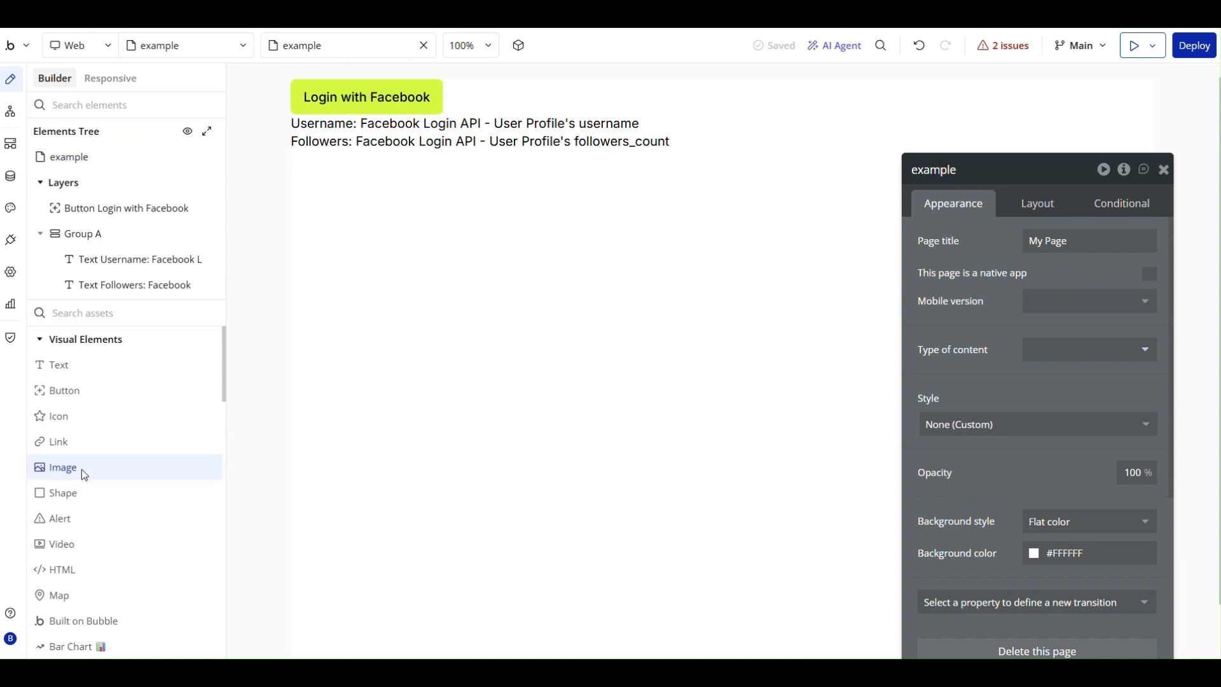
click(358, 172)
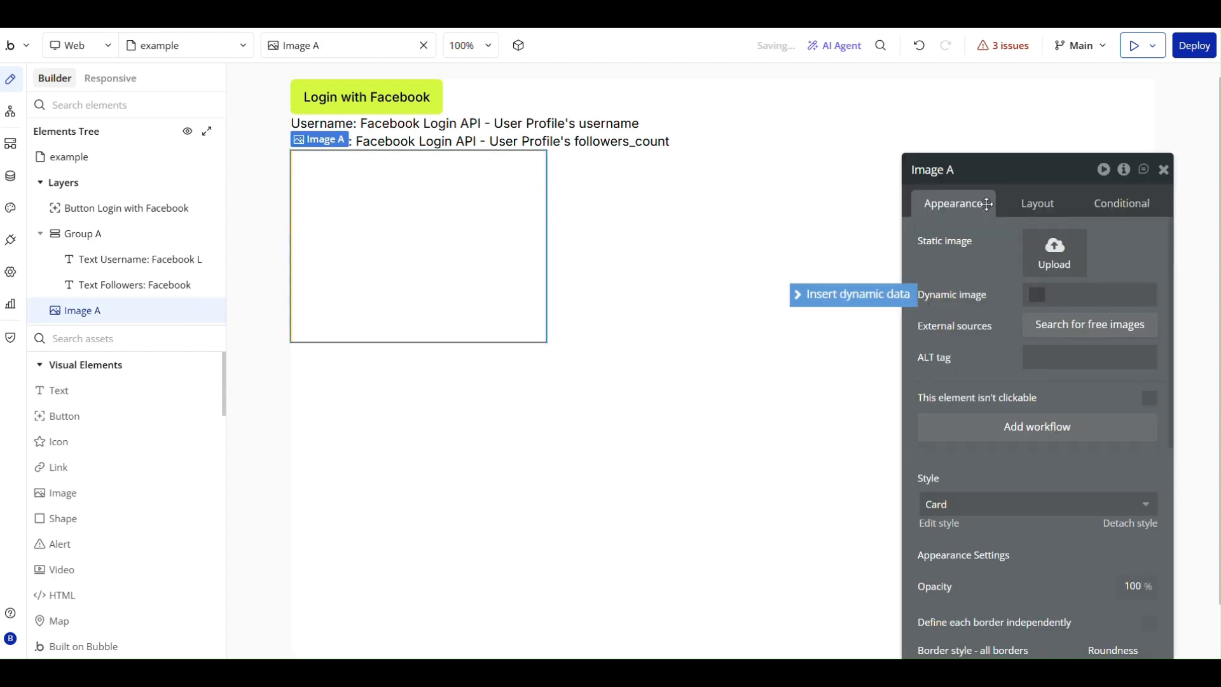
Set the image's dynamic source to external API data from Facebook Login API - User Media.
click(875, 297)
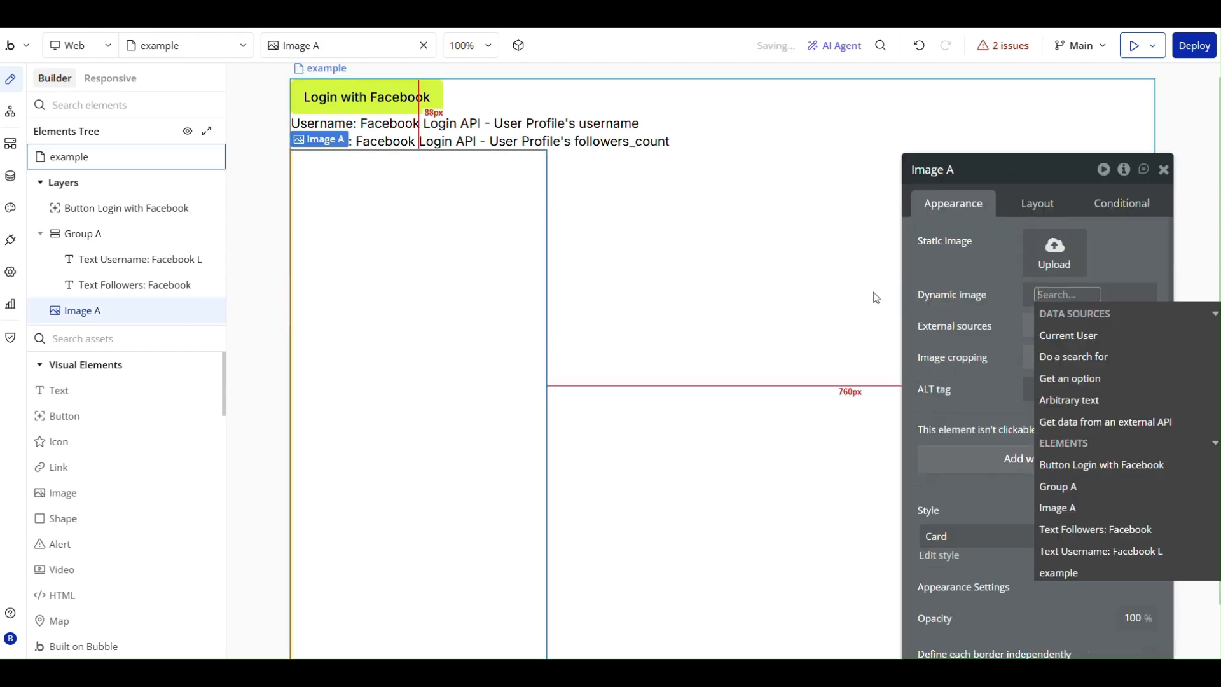
click(1104, 423)
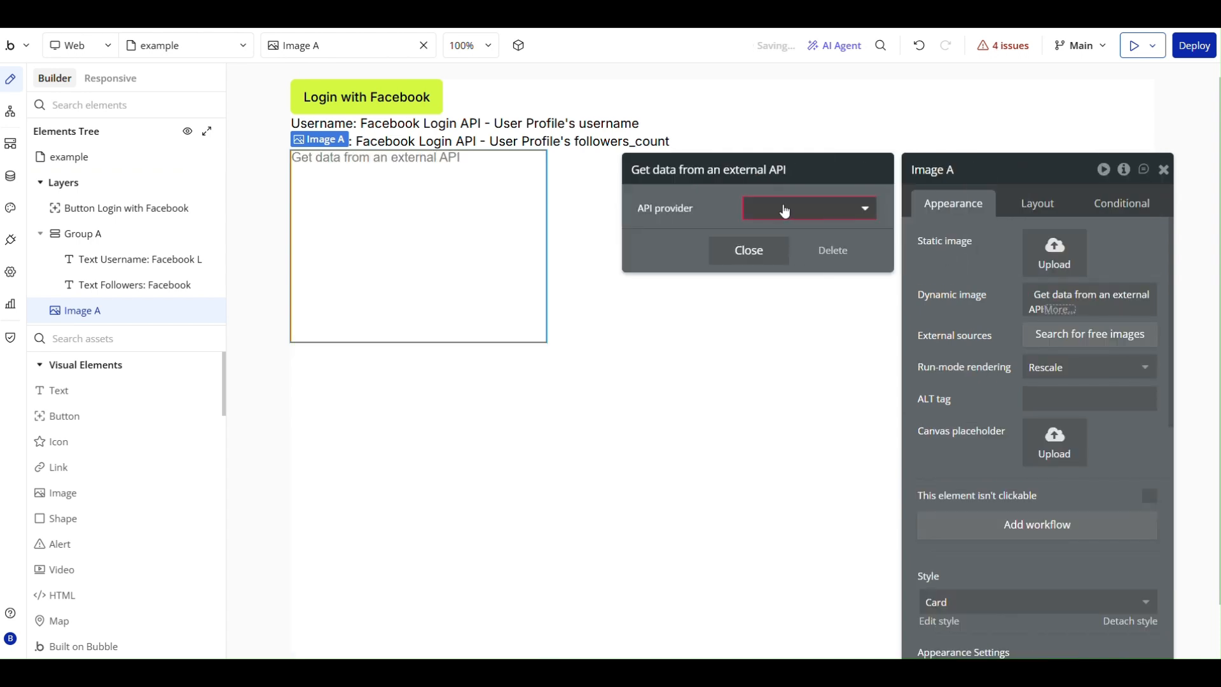
click(785, 210)
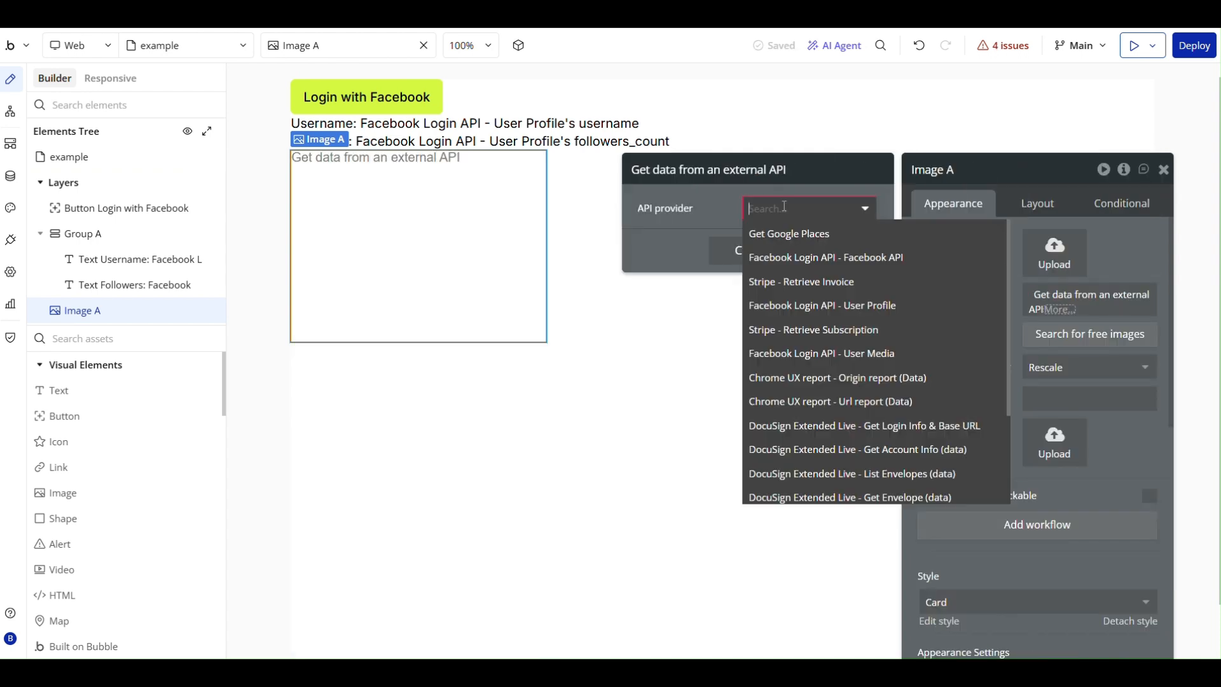
click(877, 354)
Set the User Media call's IG_USER_ID path parameter to Current User's InstaUserID and close the API settings.
double_click(795, 241)
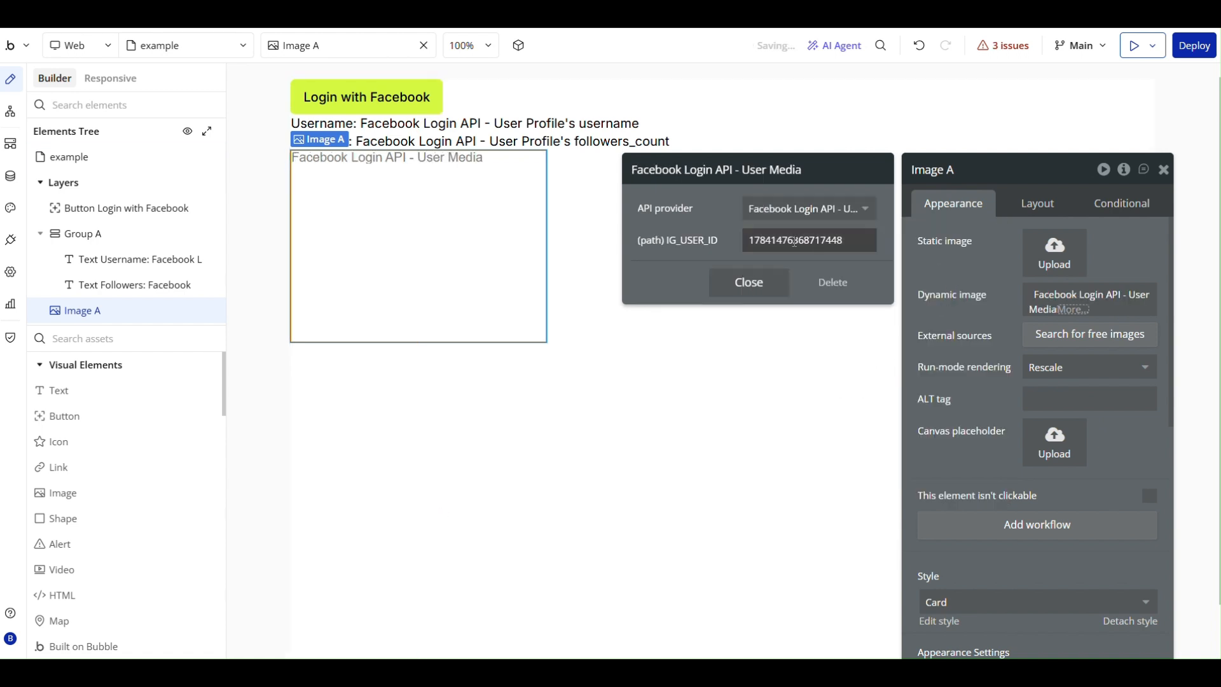
click(956, 241)
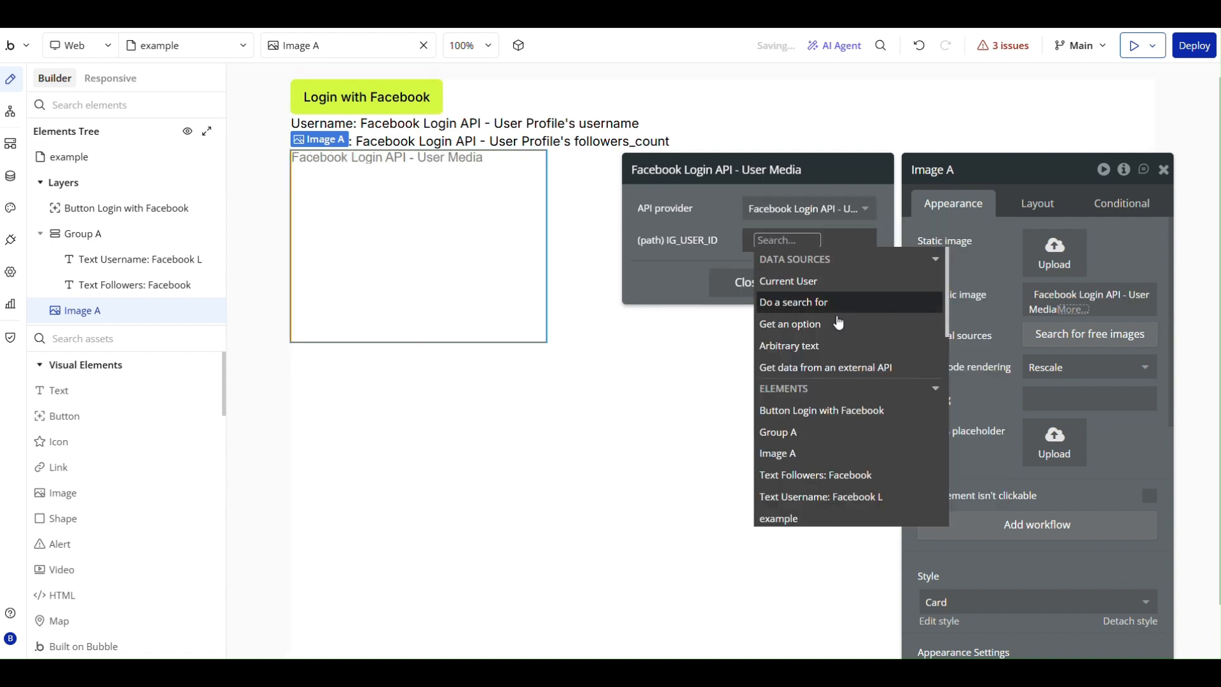
click(809, 281)
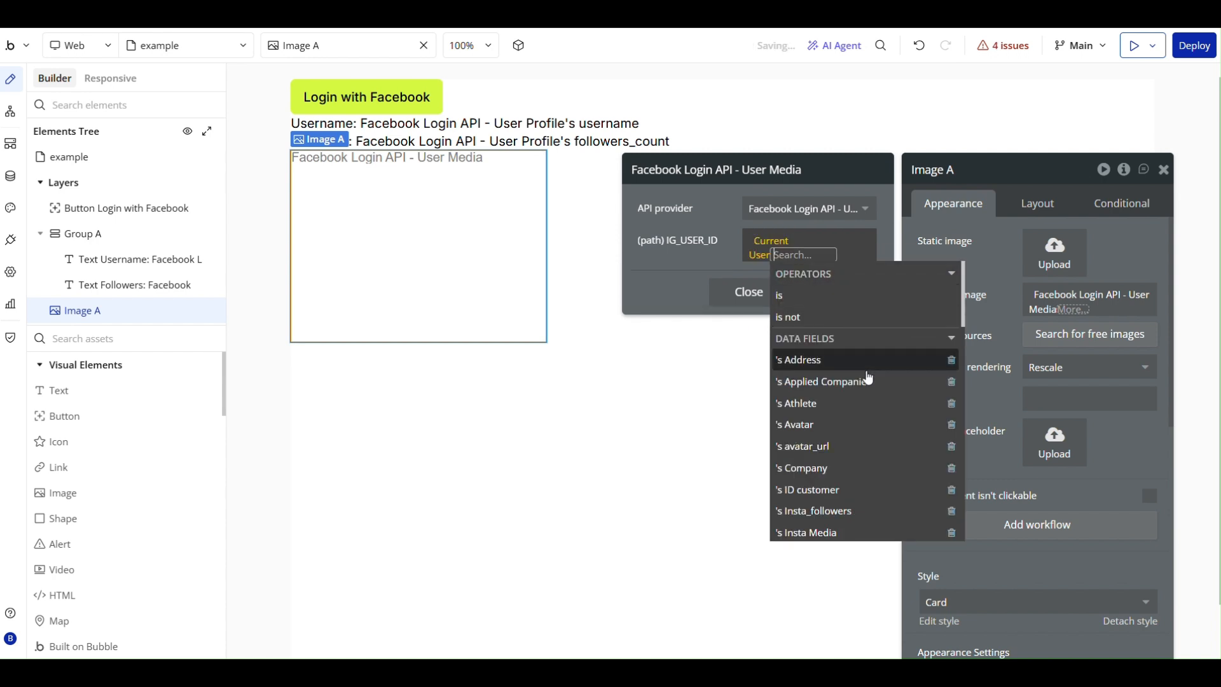
click(823, 422)
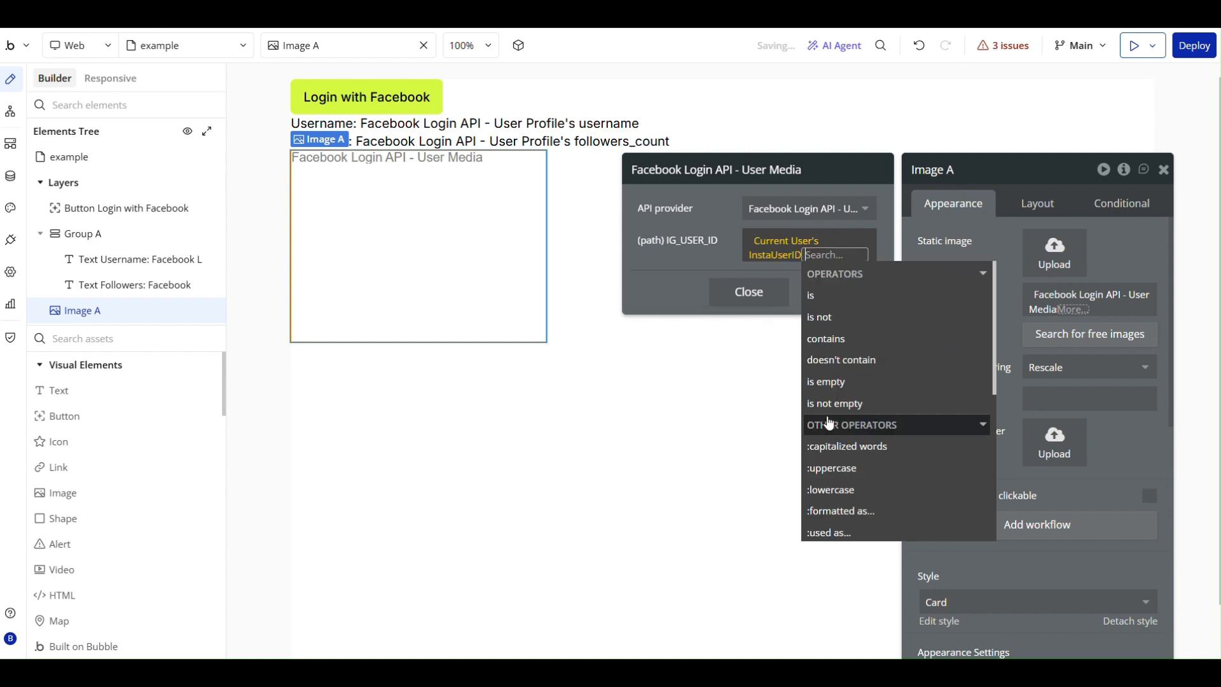
click(707, 266)
click(743, 292)
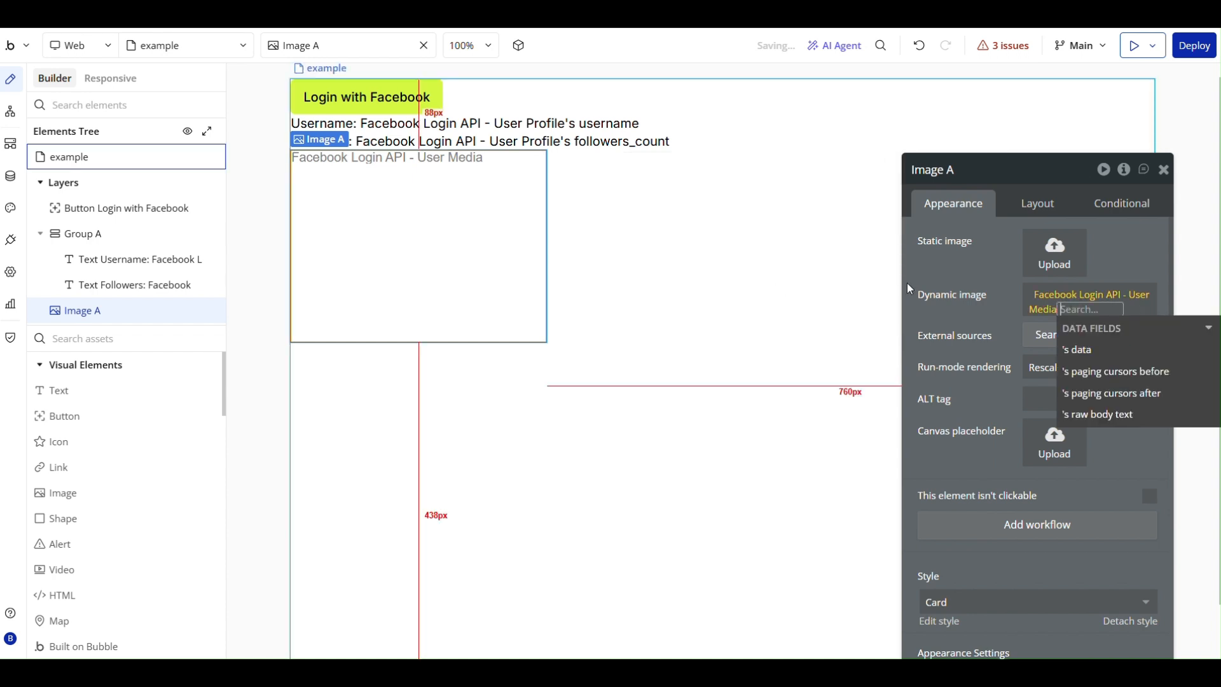
Complete the image's dynamic source with the User Media data's each item's media_url and close the property editor.
click(951, 275)
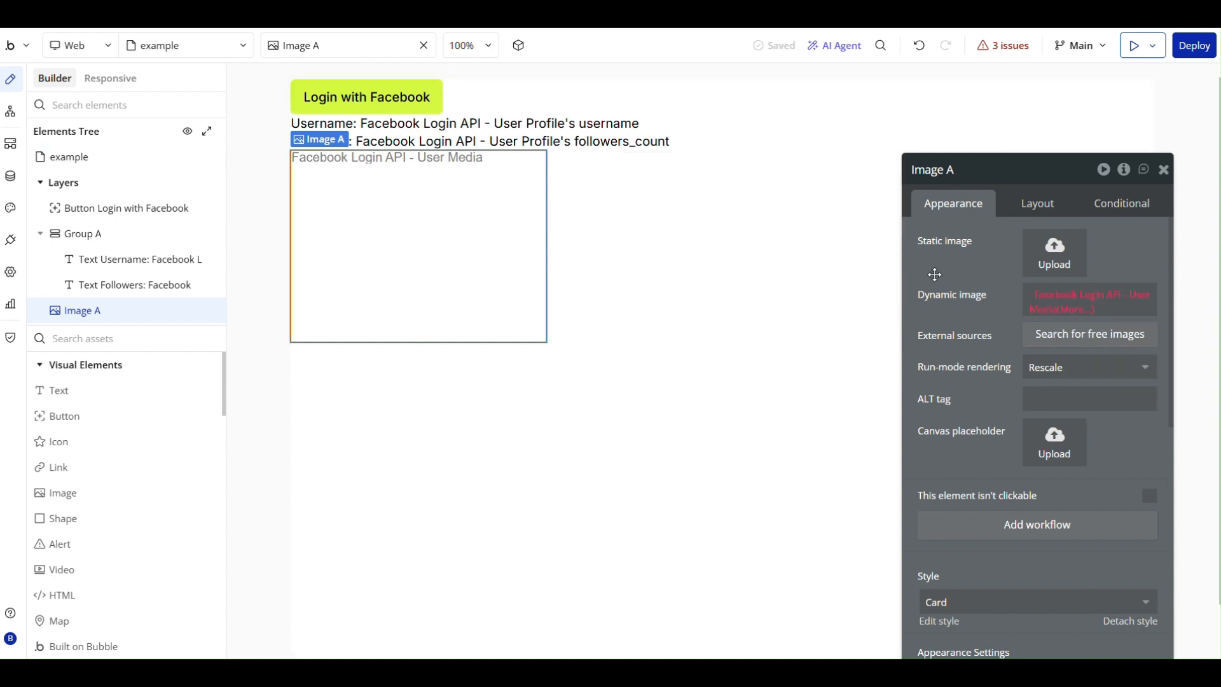
click(1078, 308)
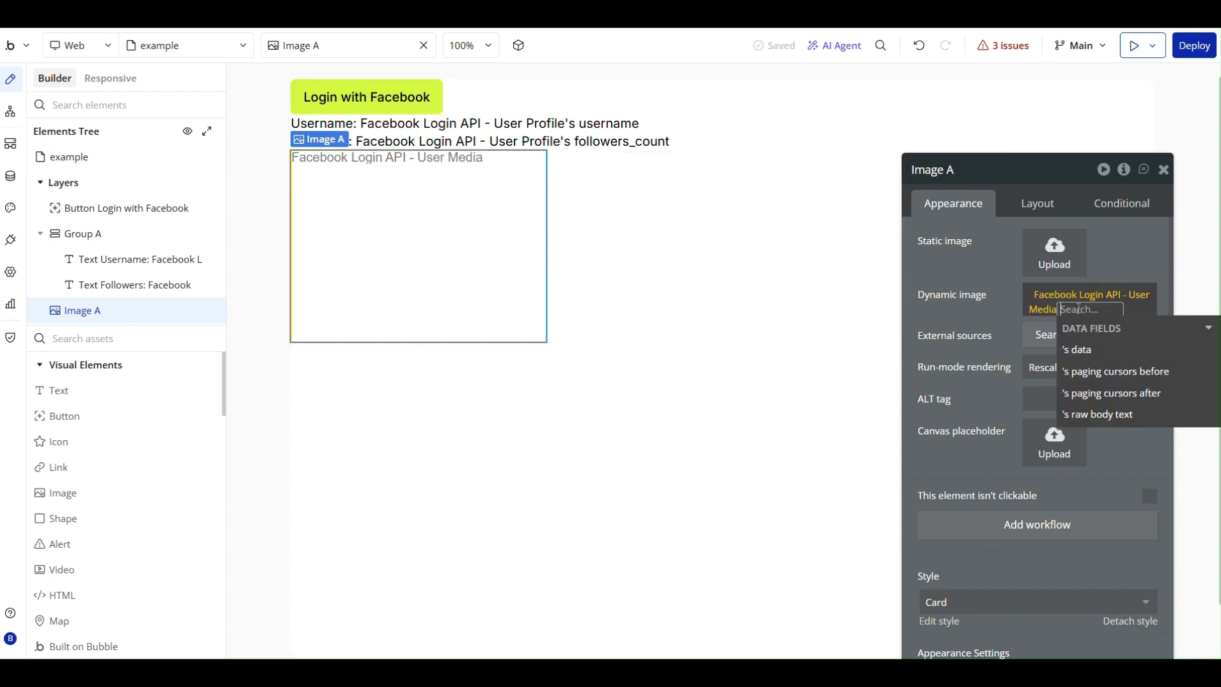
click(1101, 351)
scroll(1106, 363, down, 3)
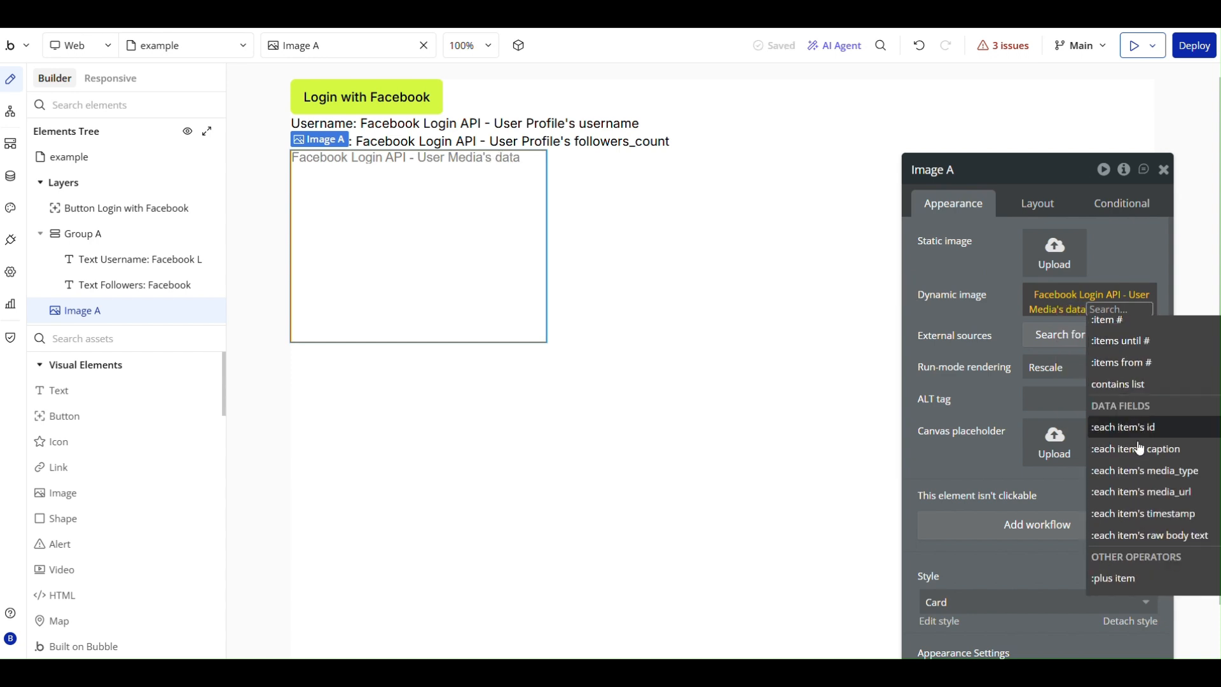
click(1145, 500)
click(997, 325)
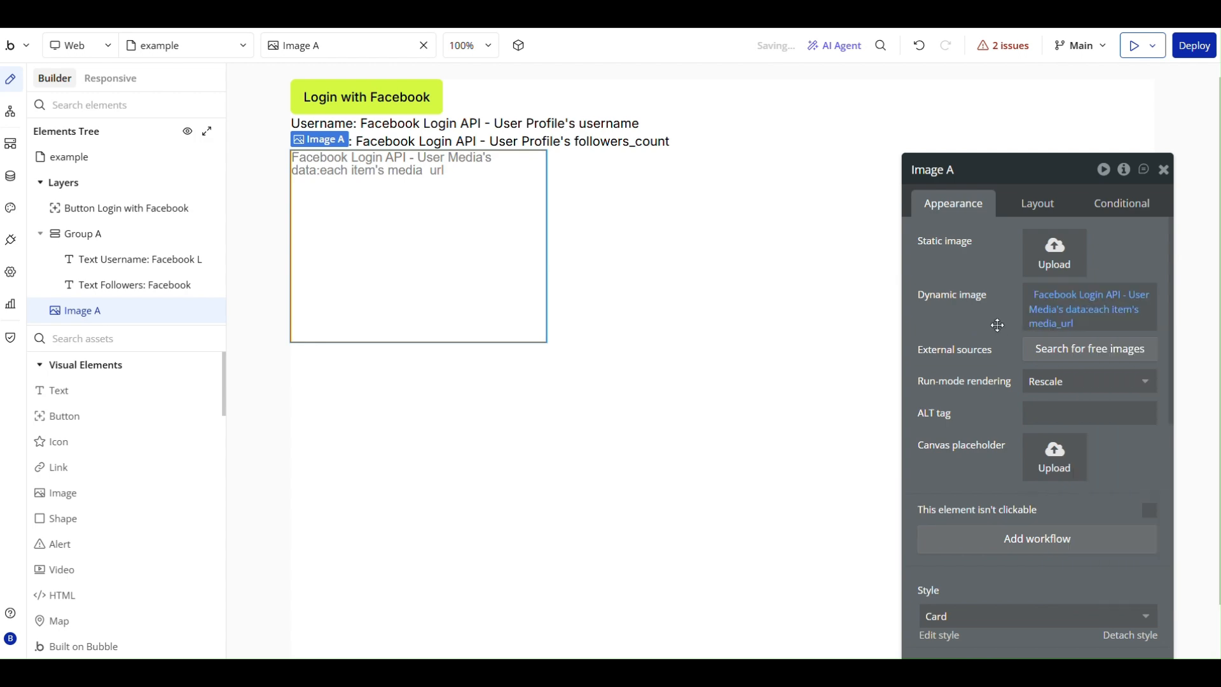
click(1164, 170)
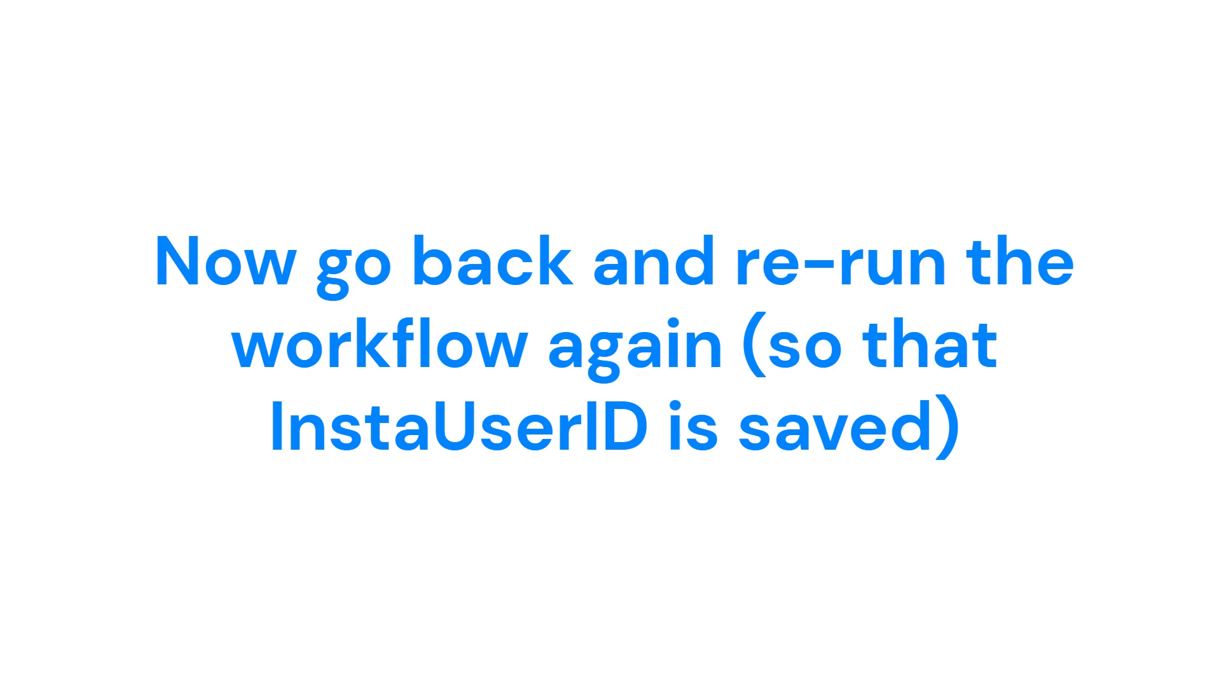
Load the live example page at endorsr.com.au/version-test/example in the browser and check the displayed username, followers and media.
text(ple)
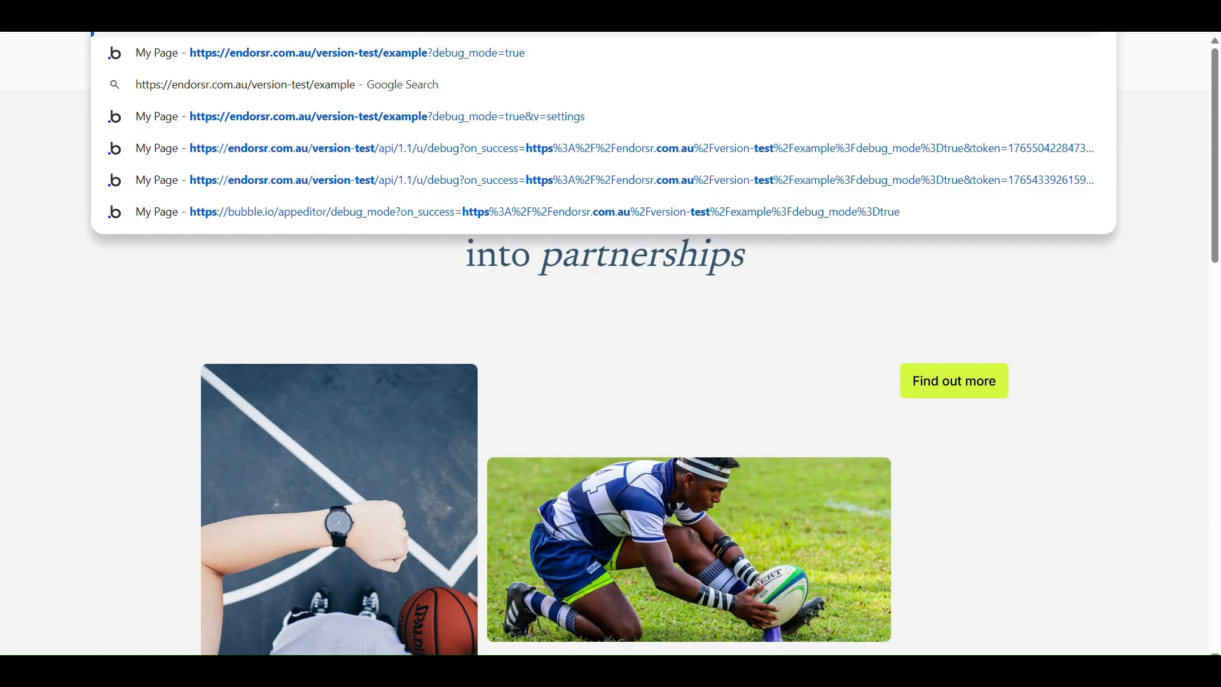
key(Return)
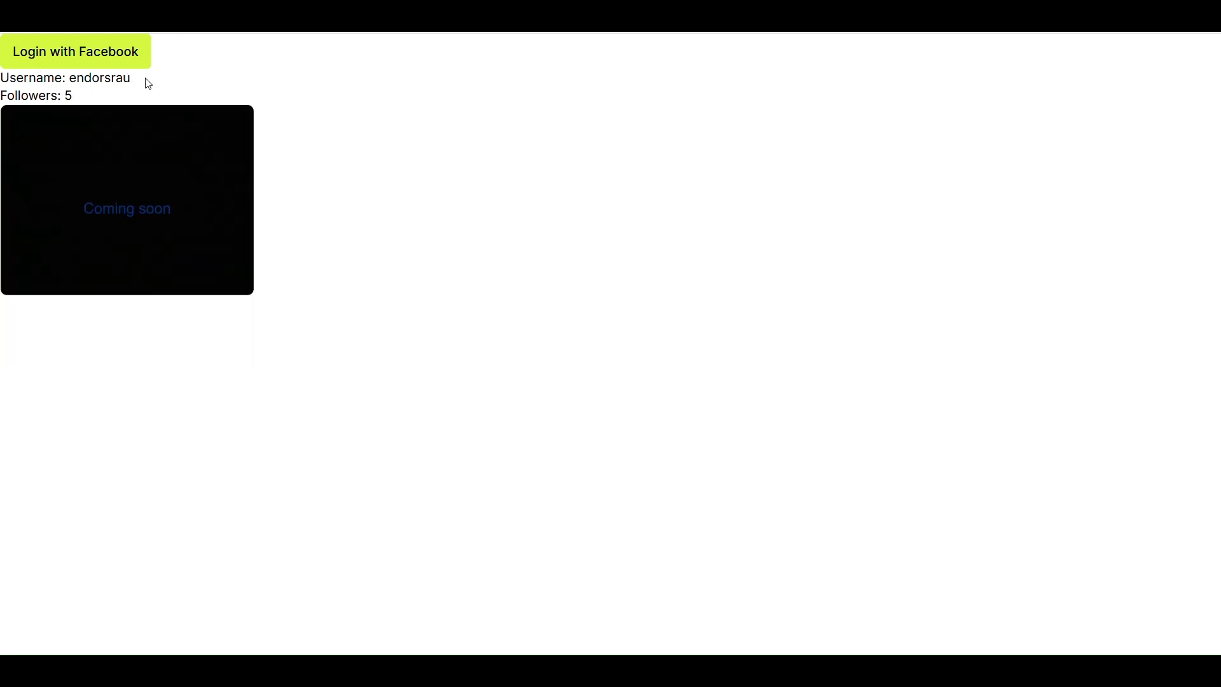
drag(140, 80, 72, 76)
click(184, 85)
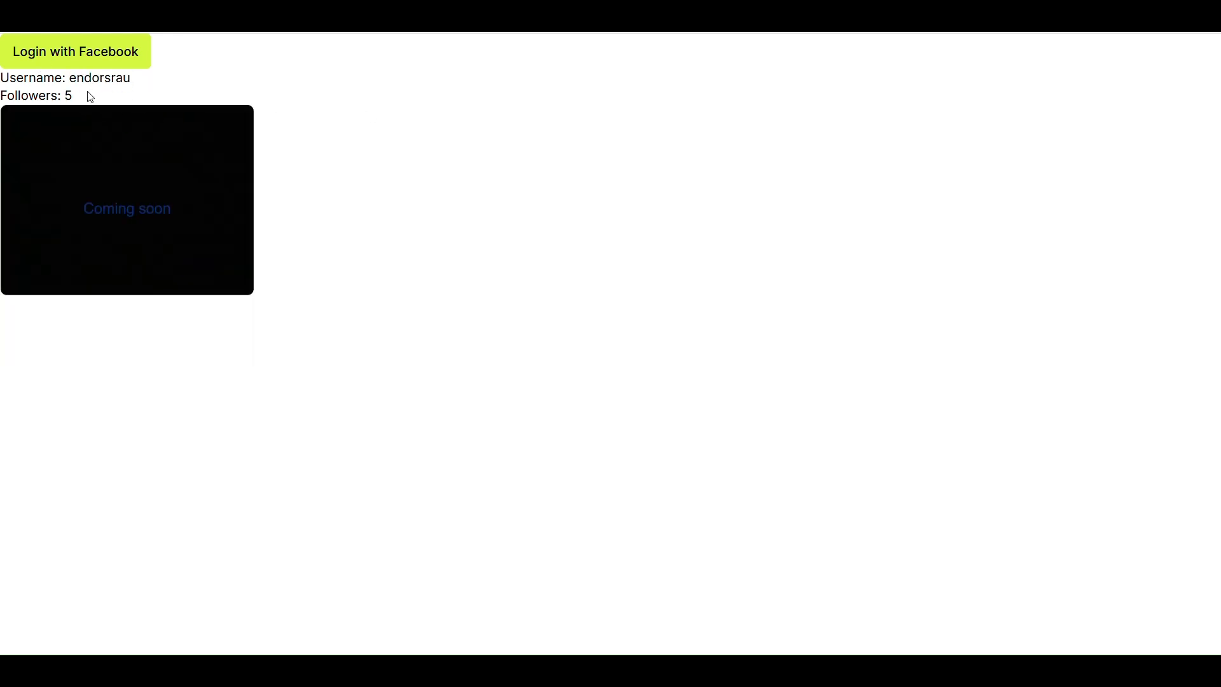